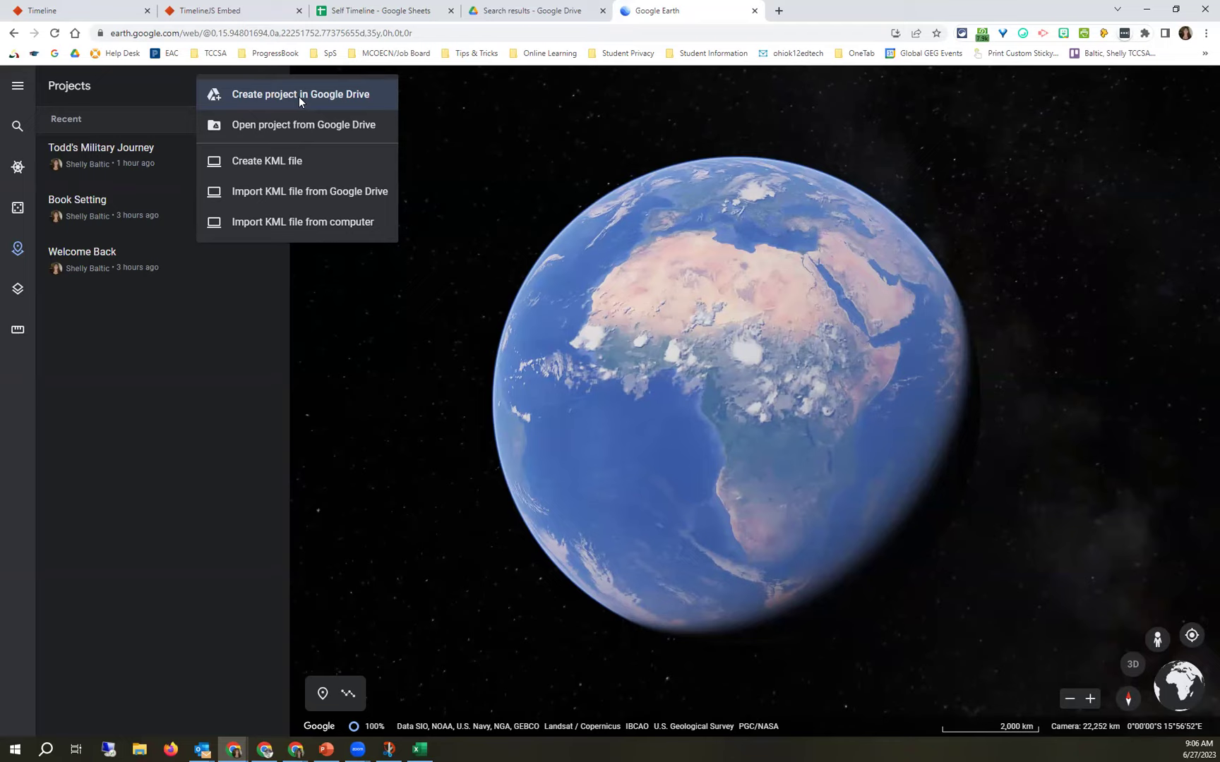
Dismiss the new project options and open Todd's Military Journey from recent projects.
left_click(159, 93)
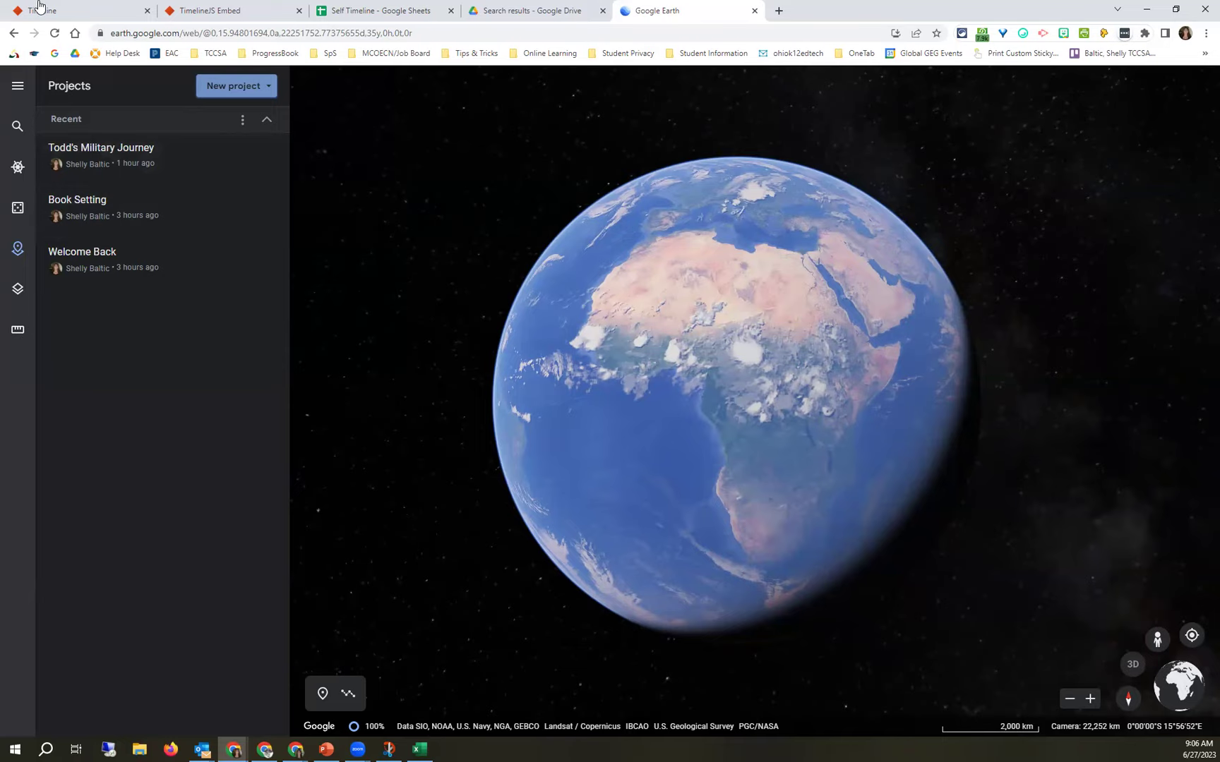
left_click(143, 156)
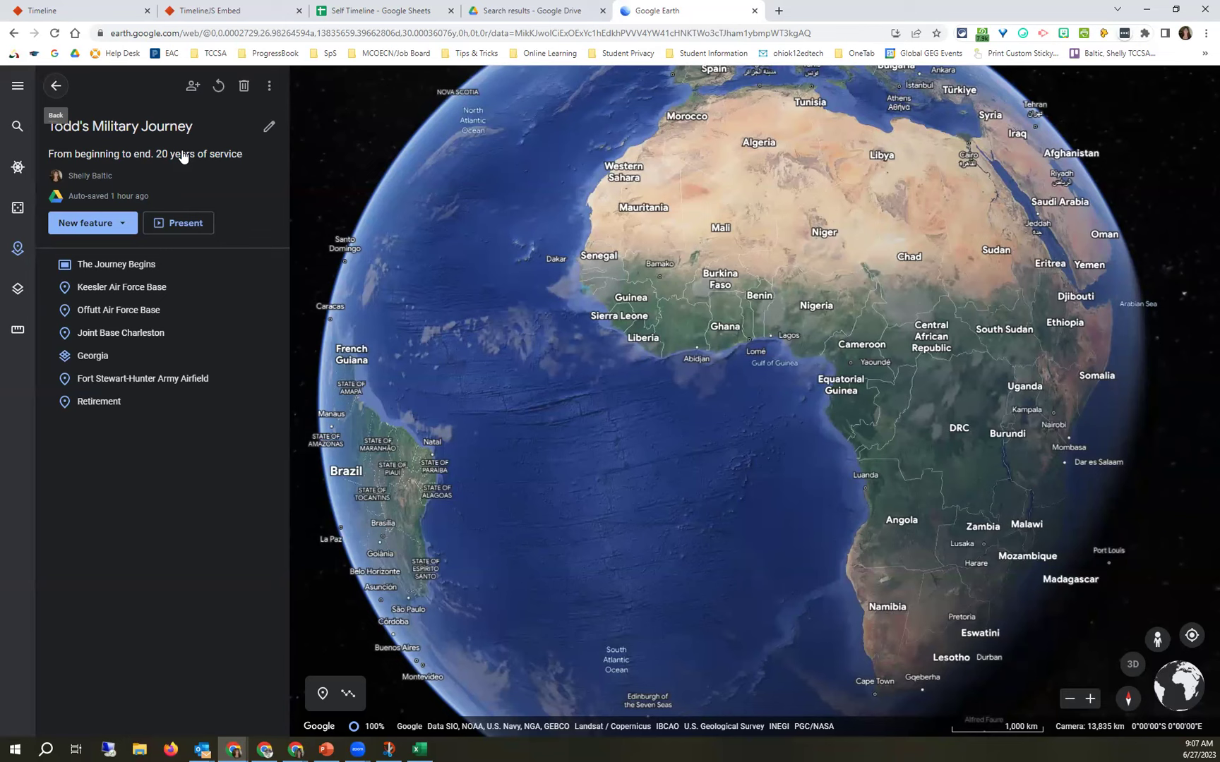
Check the title editor, reopen Todd's Military Journey, and list the addable feature types.
left_click(269, 130)
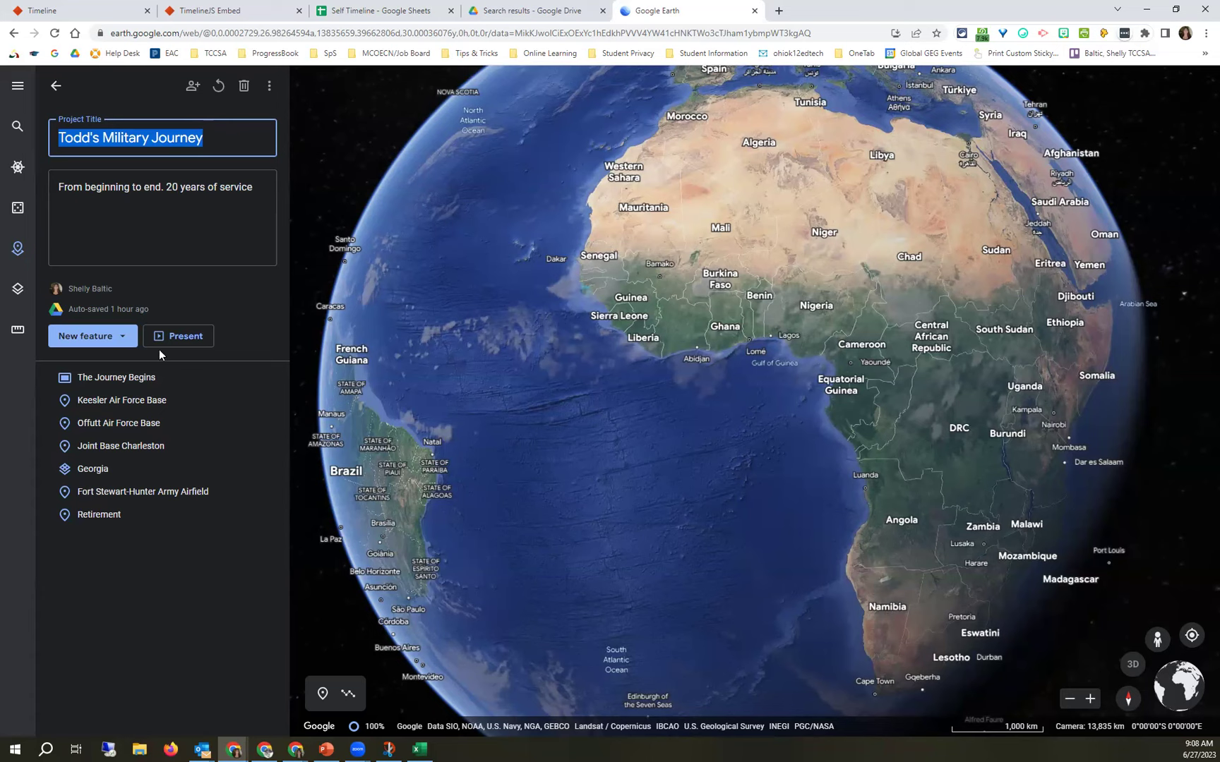
left_click(53, 90)
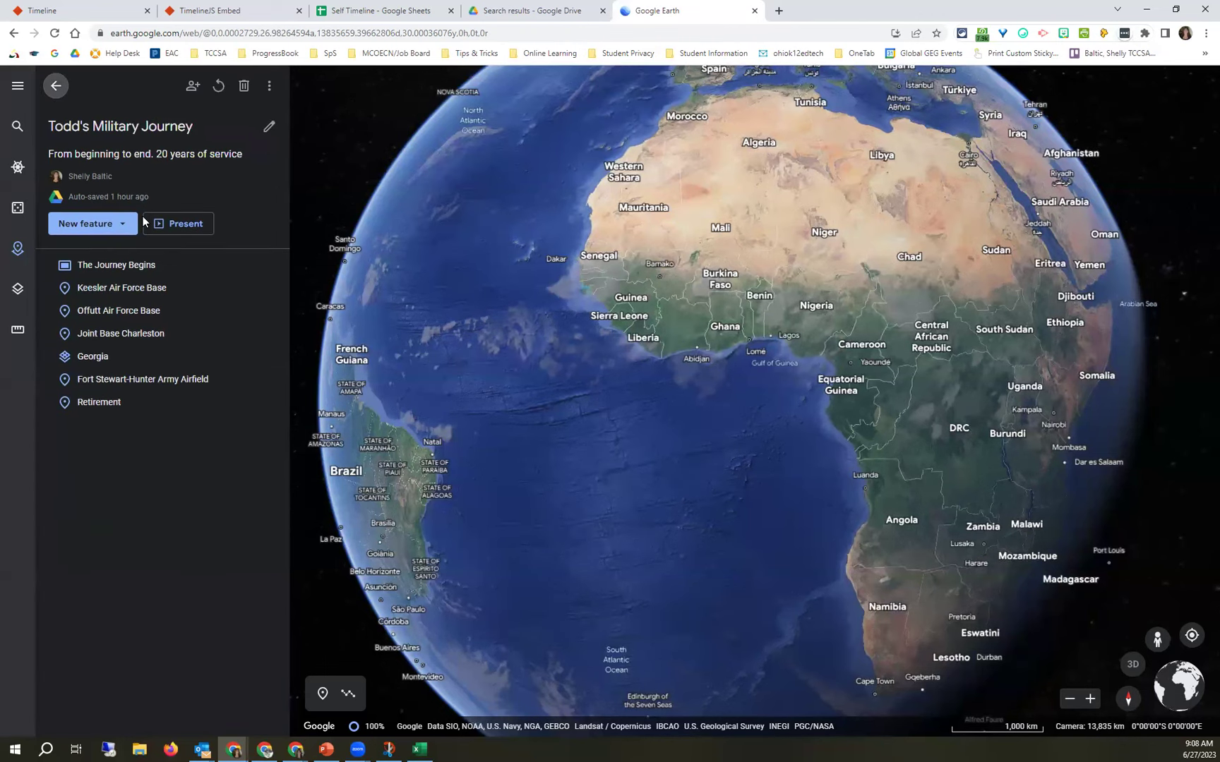
left_click(136, 154)
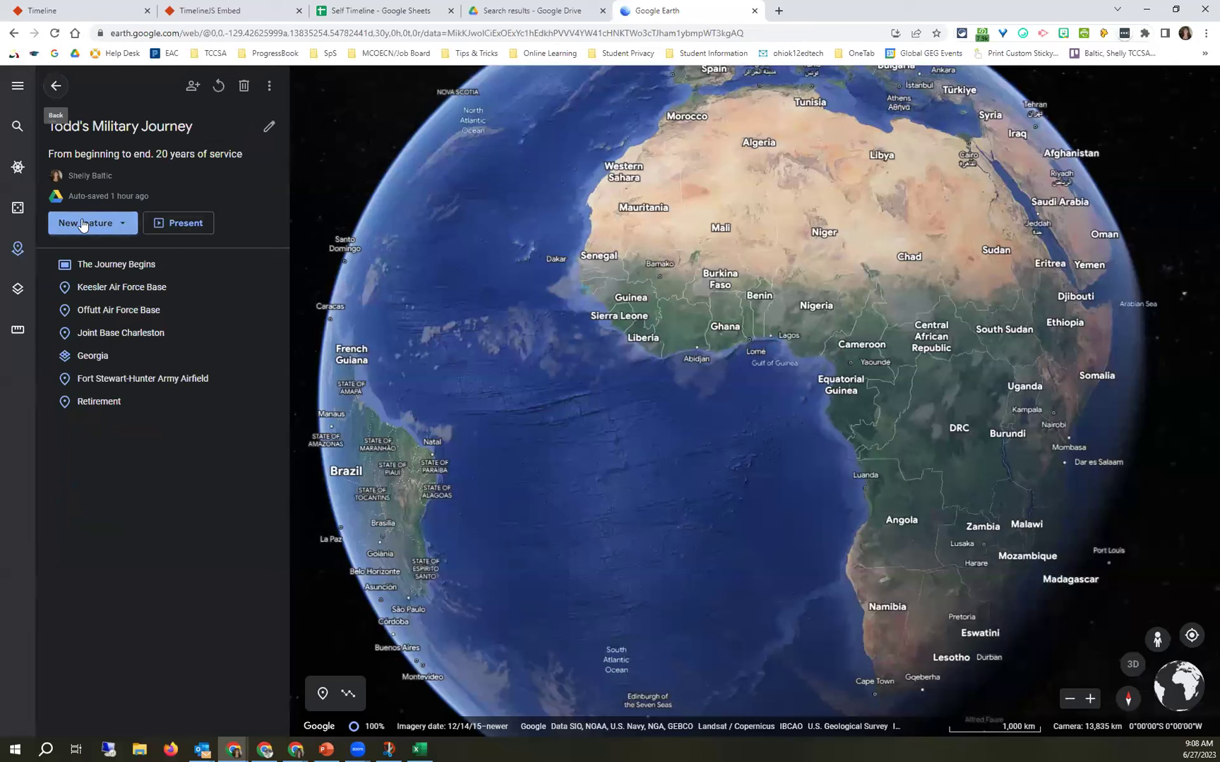
left_click(118, 226)
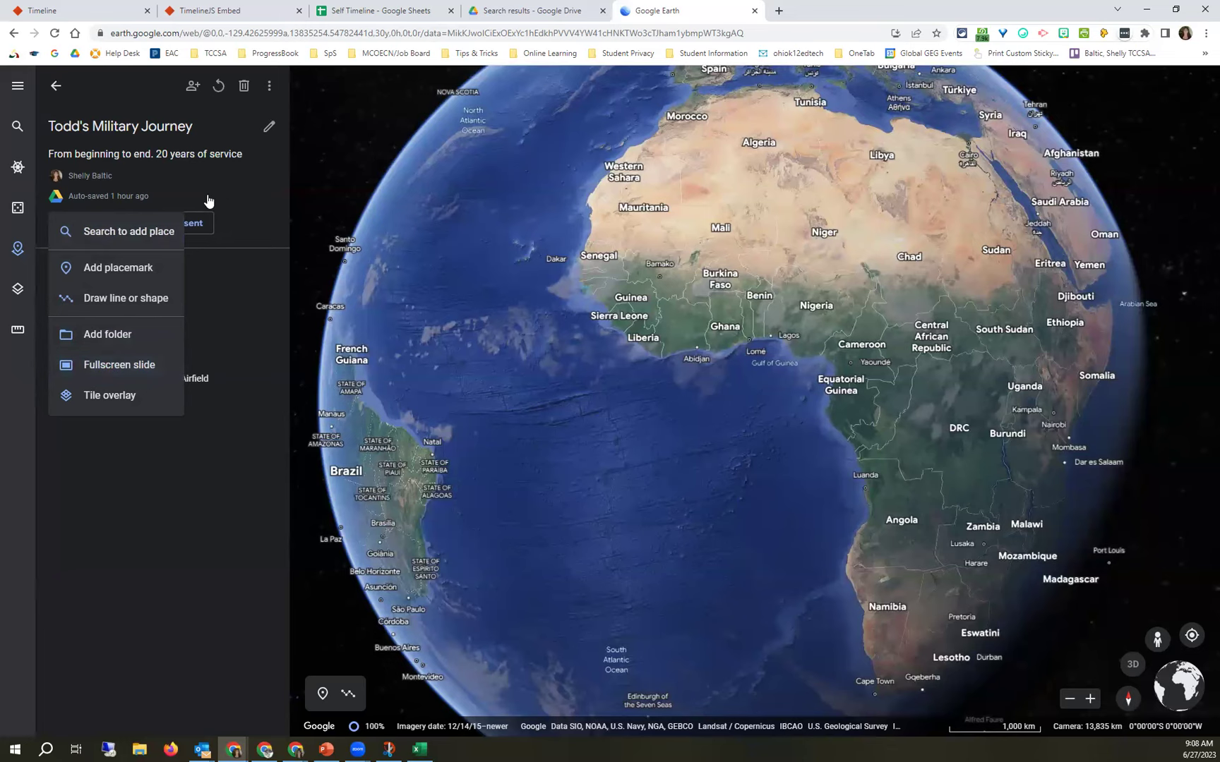
Present the project from The Journey Begins slide, then exit back to the feature list.
left_click(191, 231)
left_click(190, 231)
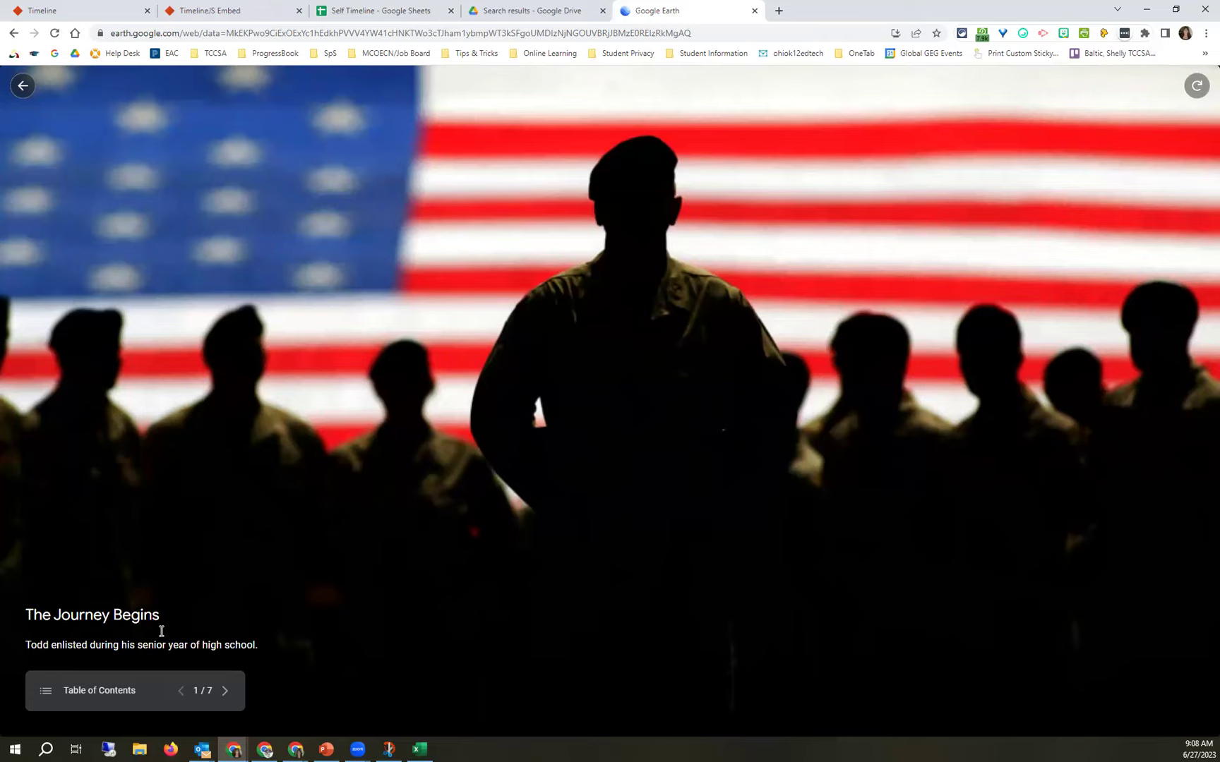
left_click_drag(156, 614, 52, 615)
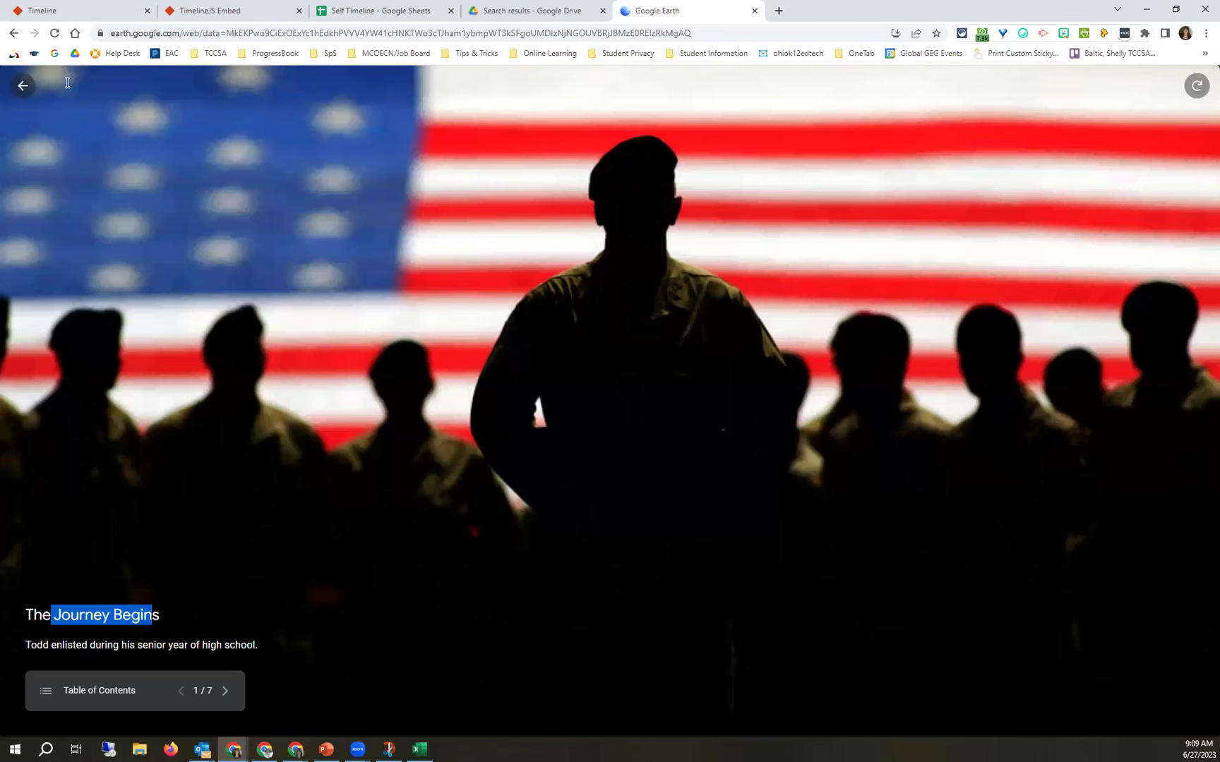
left_click(101, 163)
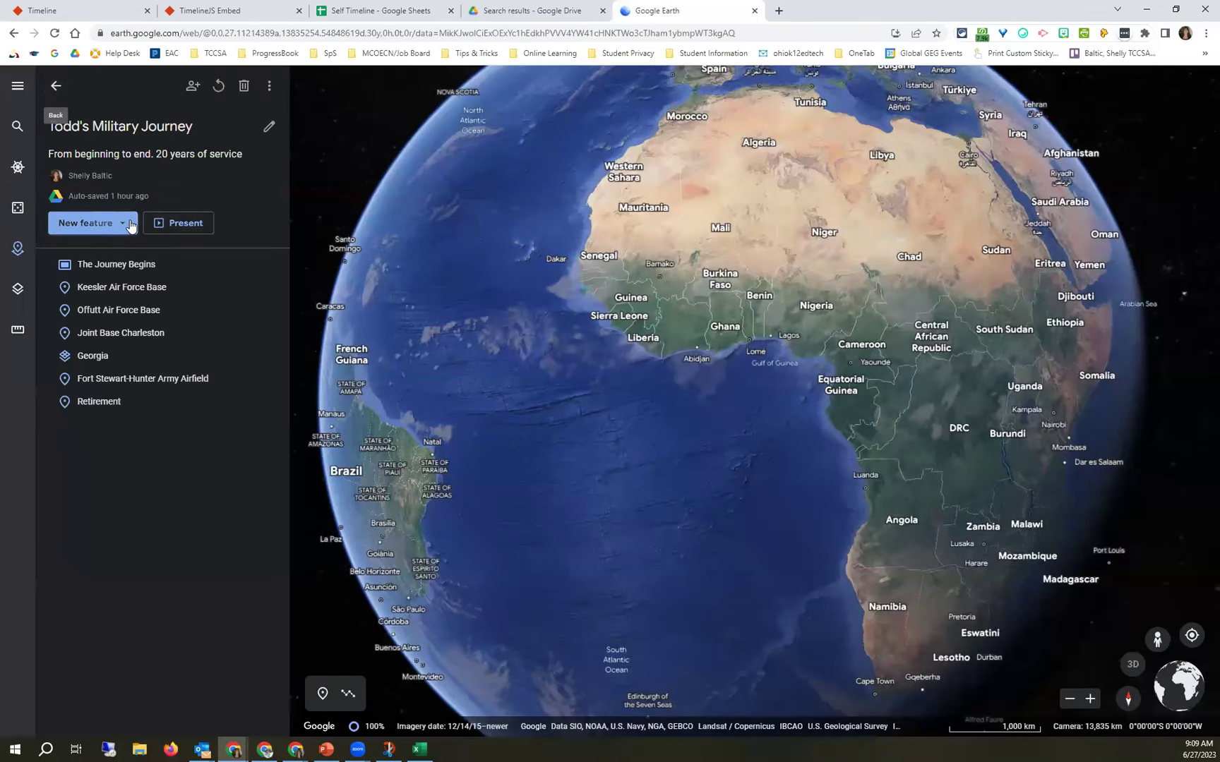
Edit The Journey Begins slide, check description text sizes, and begin replacing its flag background.
left_click(85, 223)
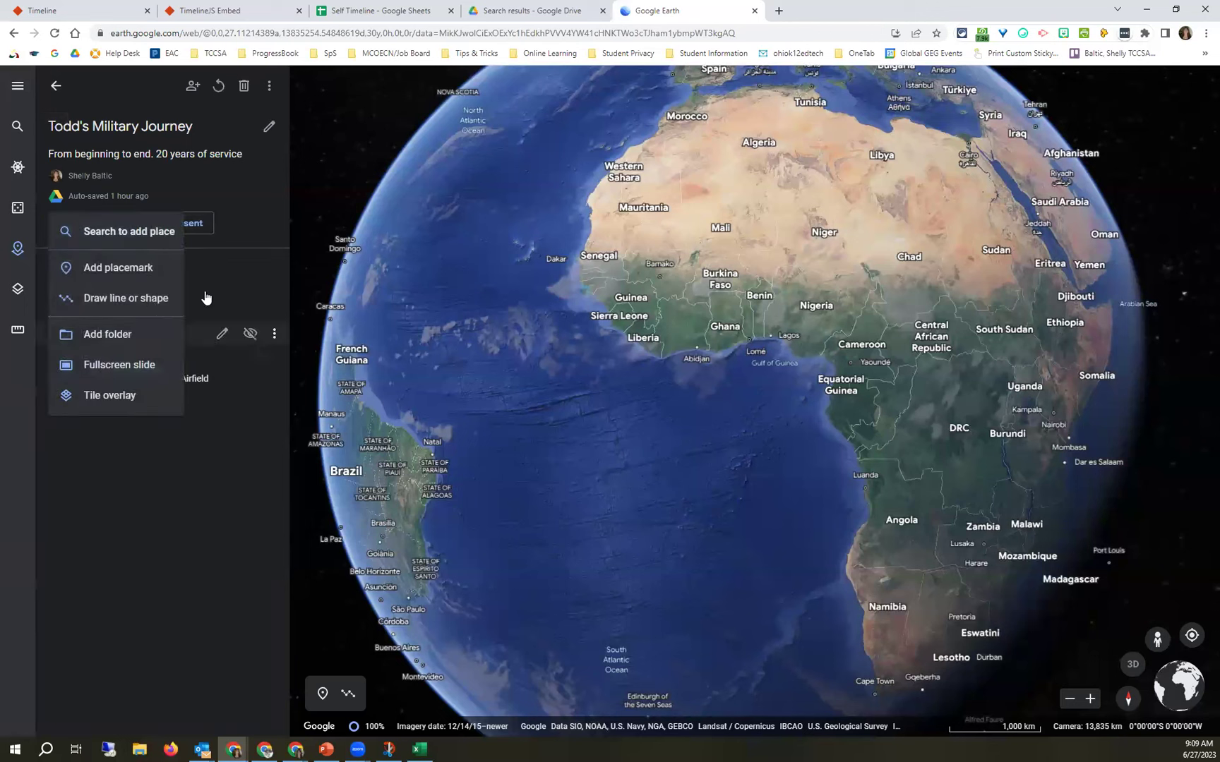
left_click(223, 267)
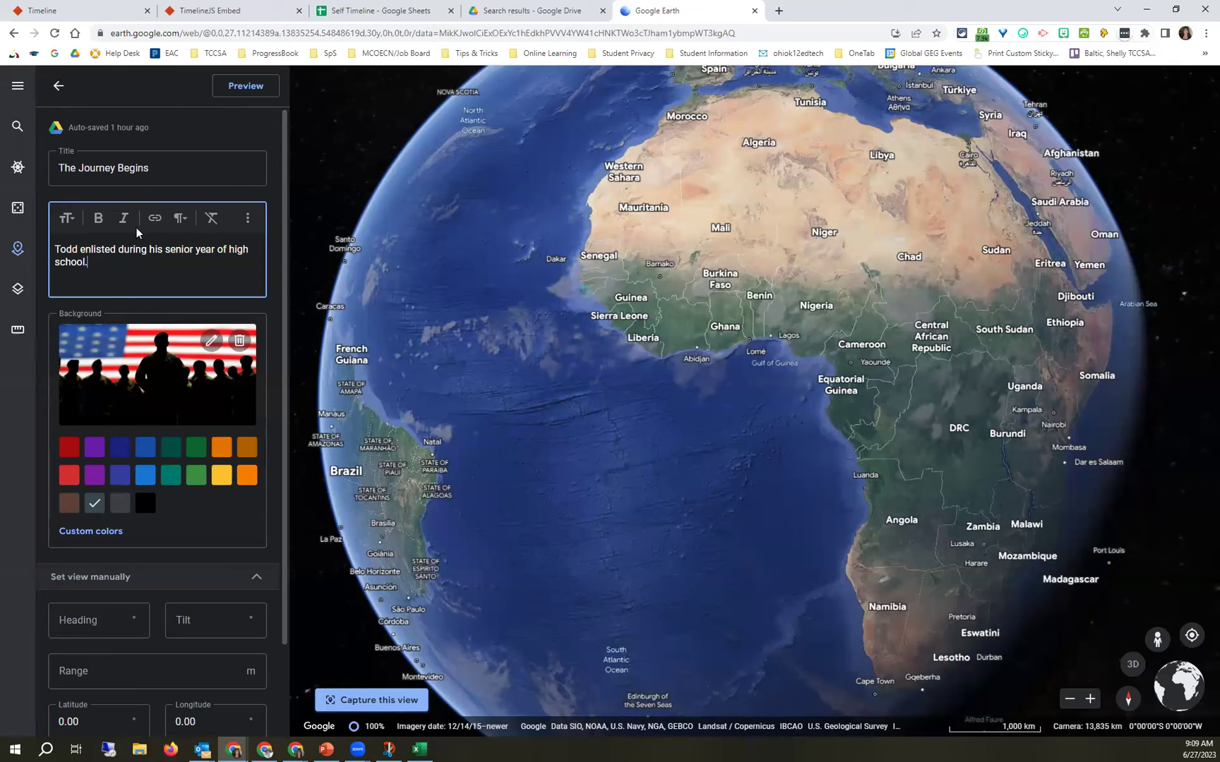
left_click(77, 222)
left_click(159, 265)
left_click(211, 342)
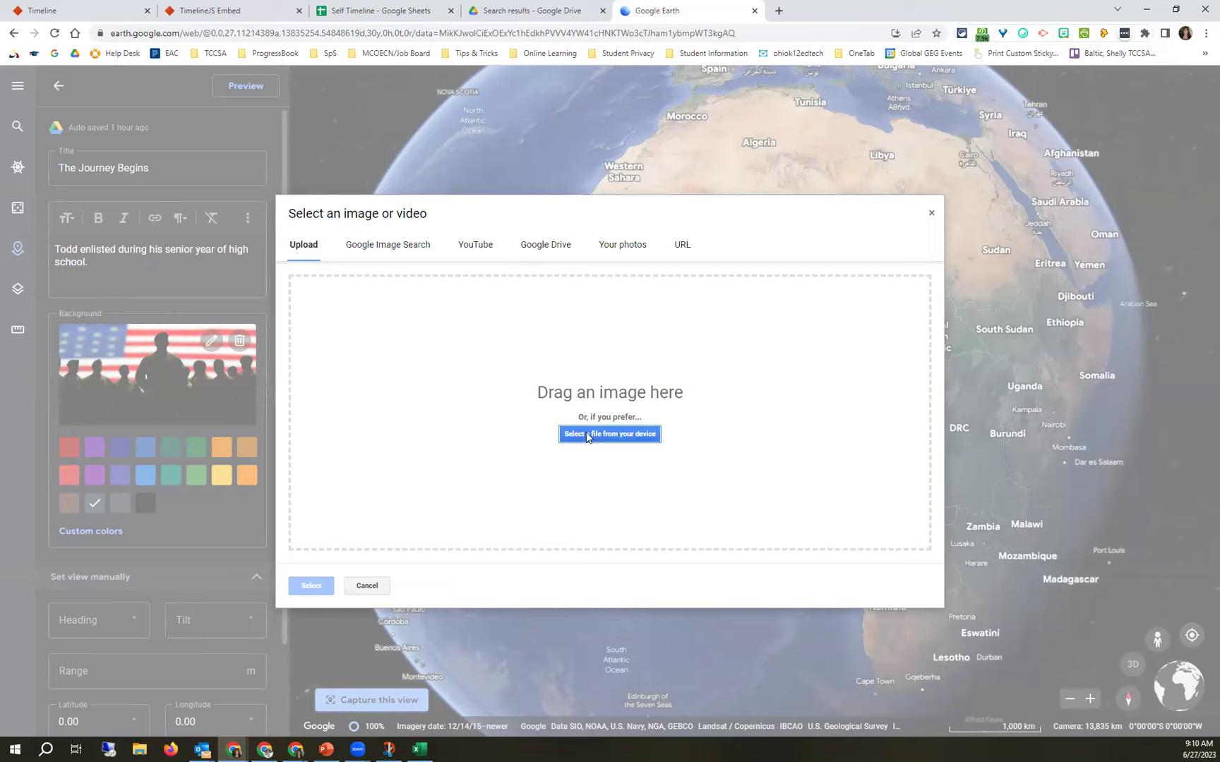
Browse Google Image Search, YouTube, Google Drive, Your photos and URL sources, then cancel.
left_click(390, 253)
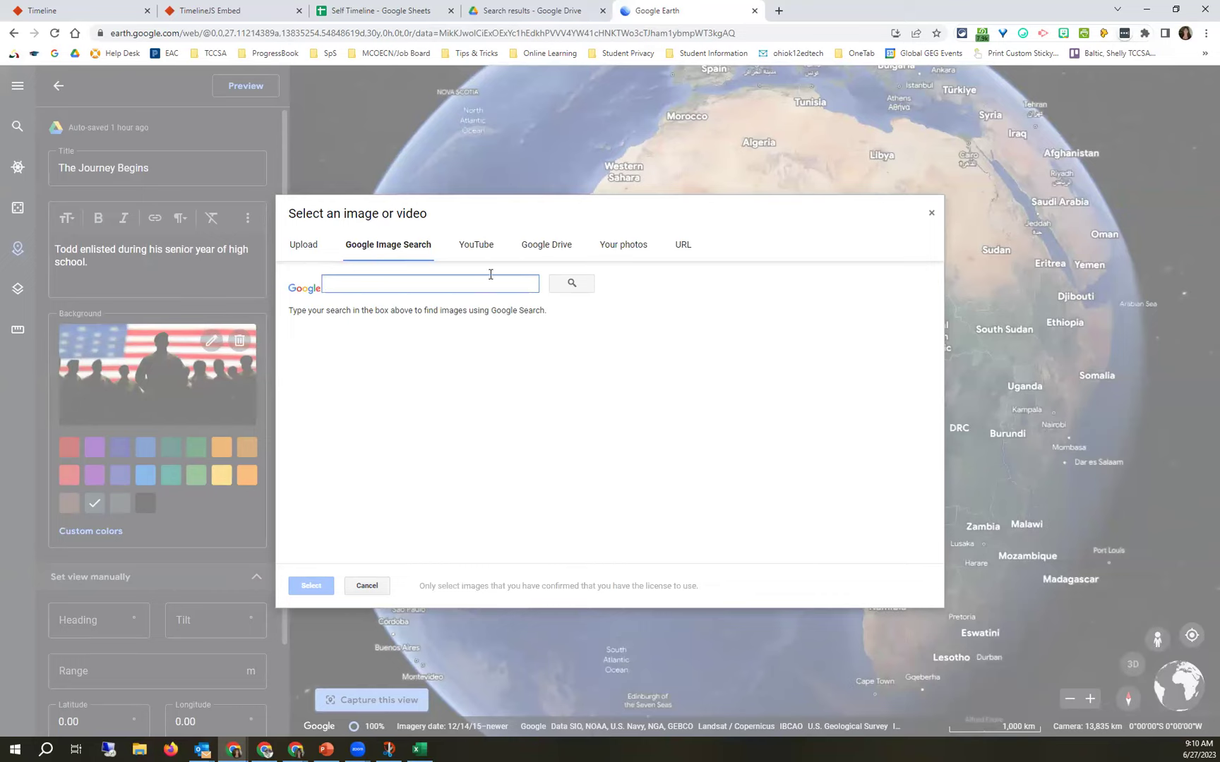
left_click(476, 245)
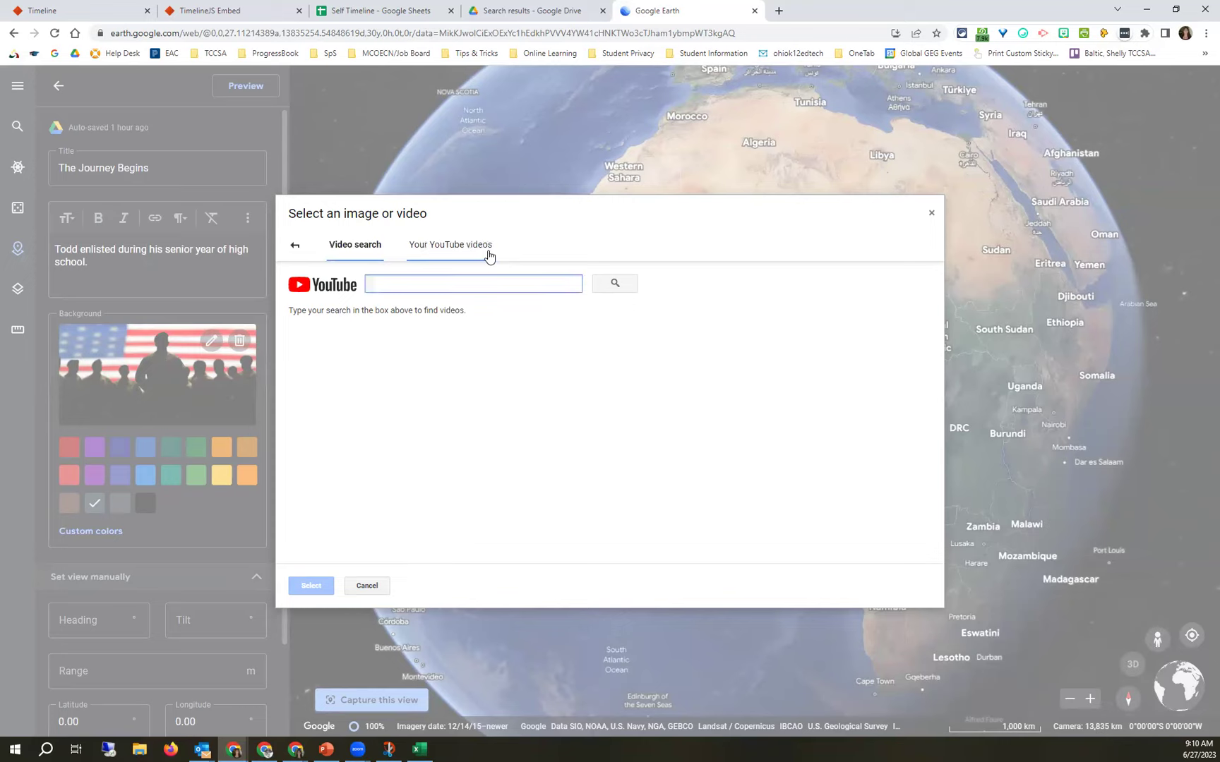
left_click(295, 247)
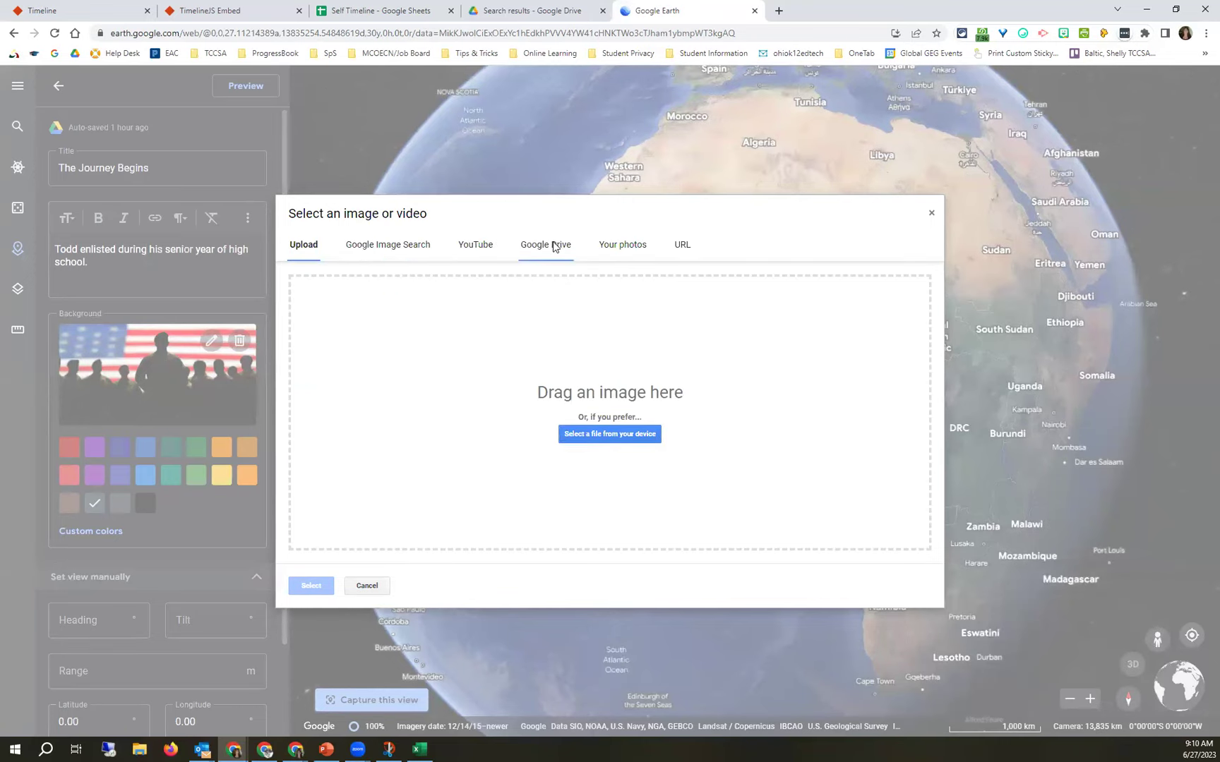
left_click(554, 245)
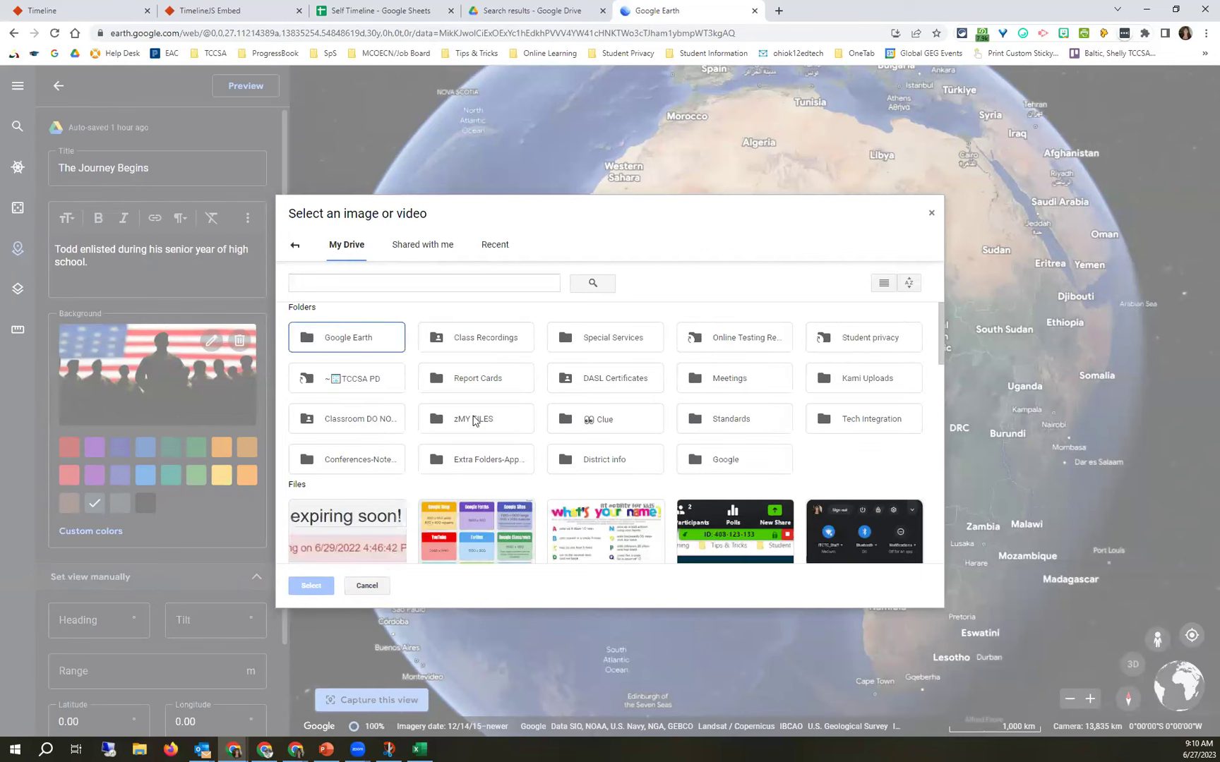
scroll(474, 421, "down", 5)
scroll(473, 420, "up", 3)
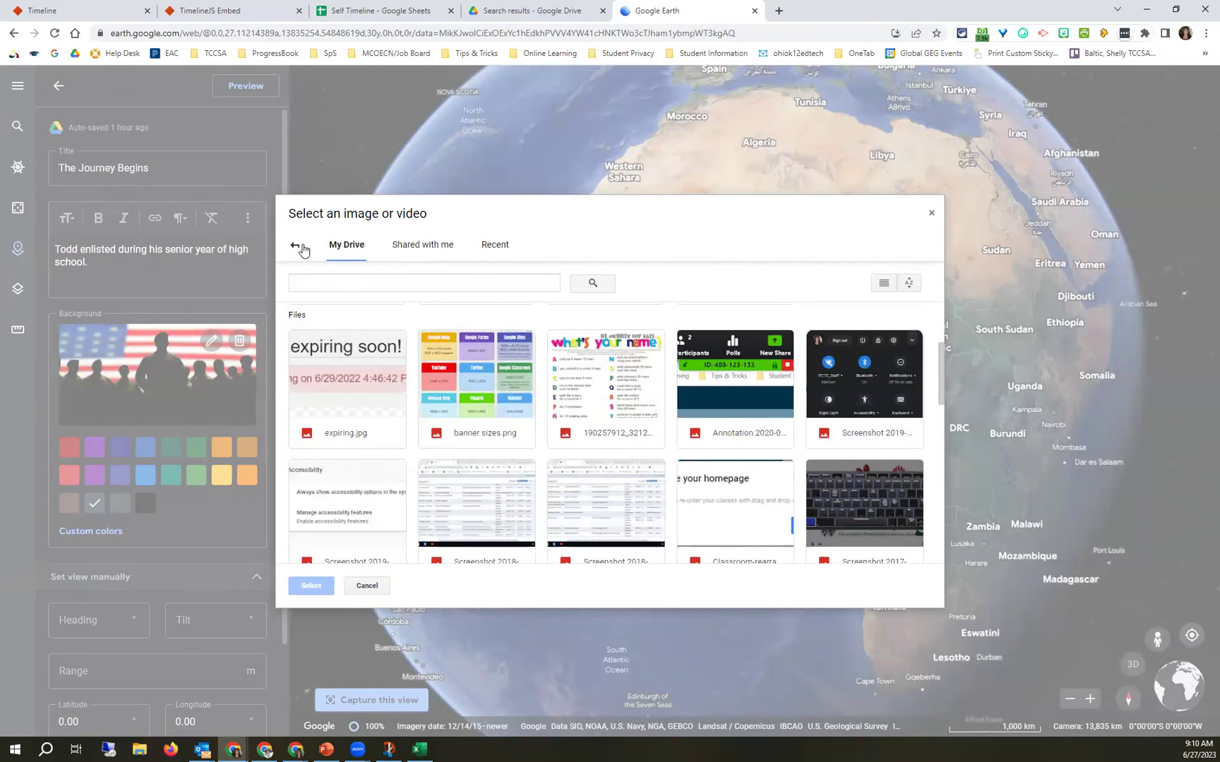
left_click(295, 245)
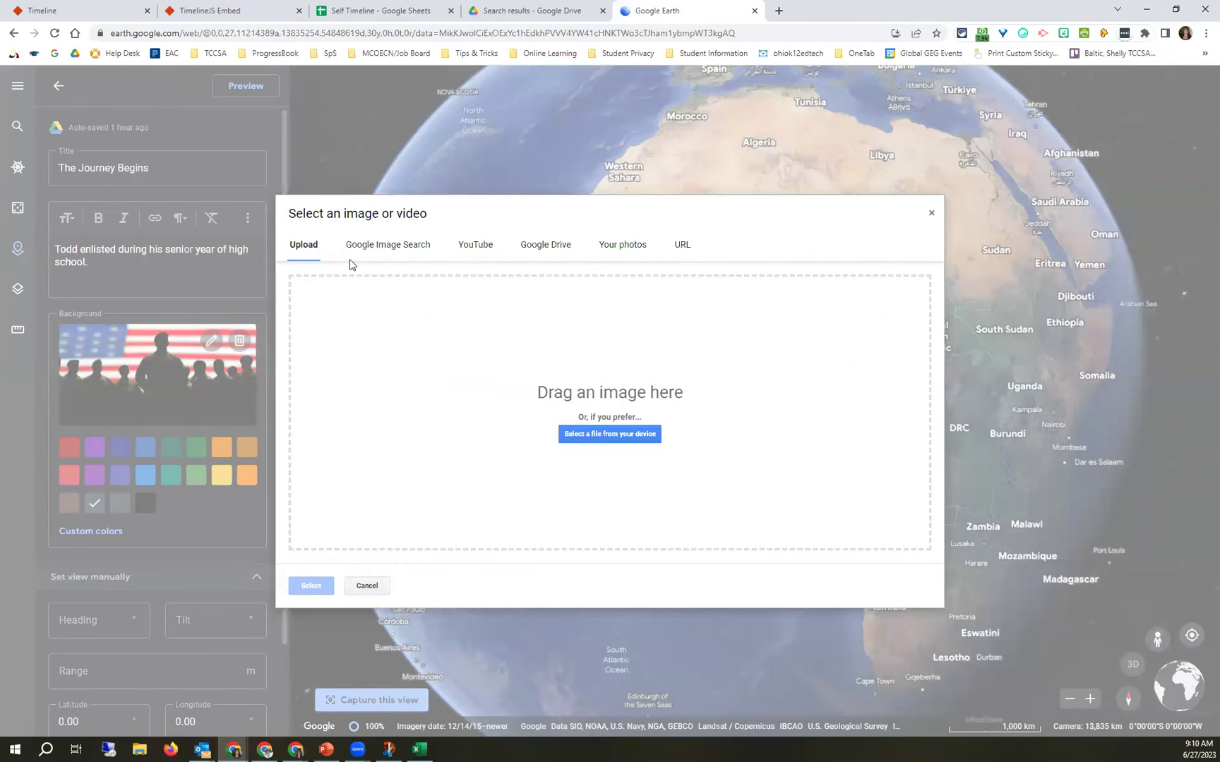
left_click(614, 247)
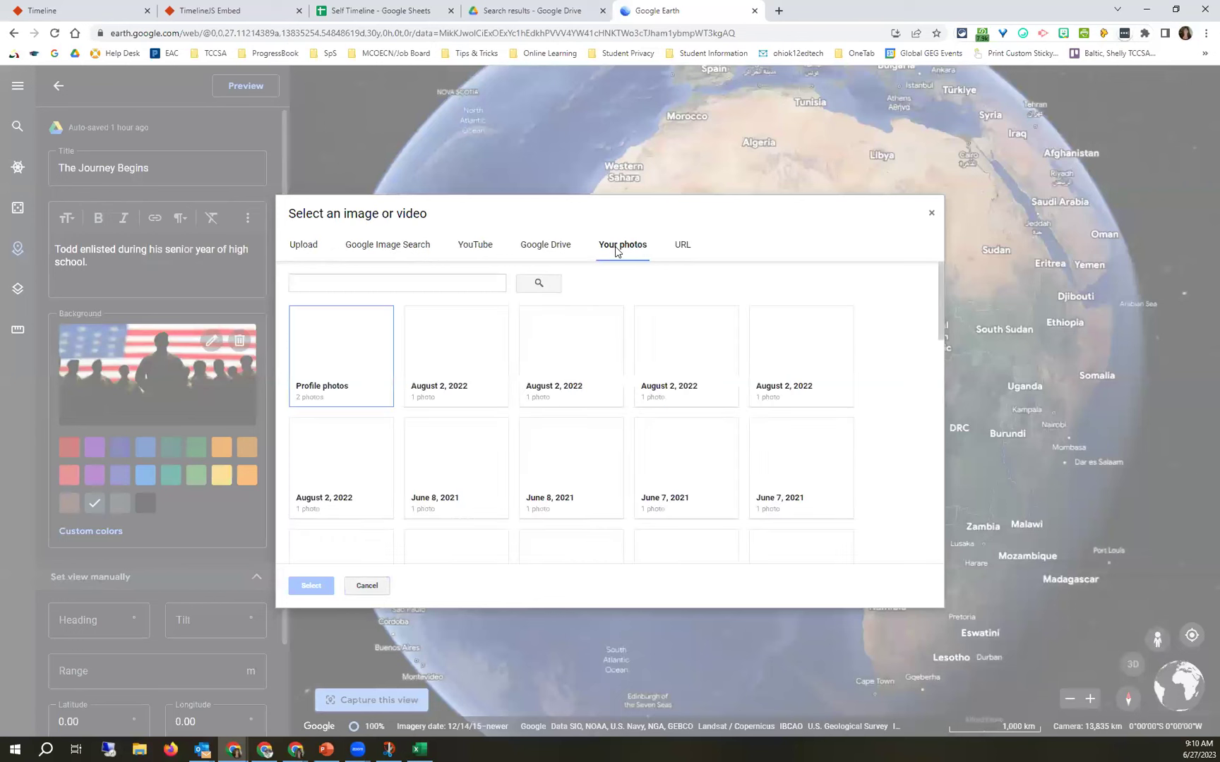
left_click(682, 247)
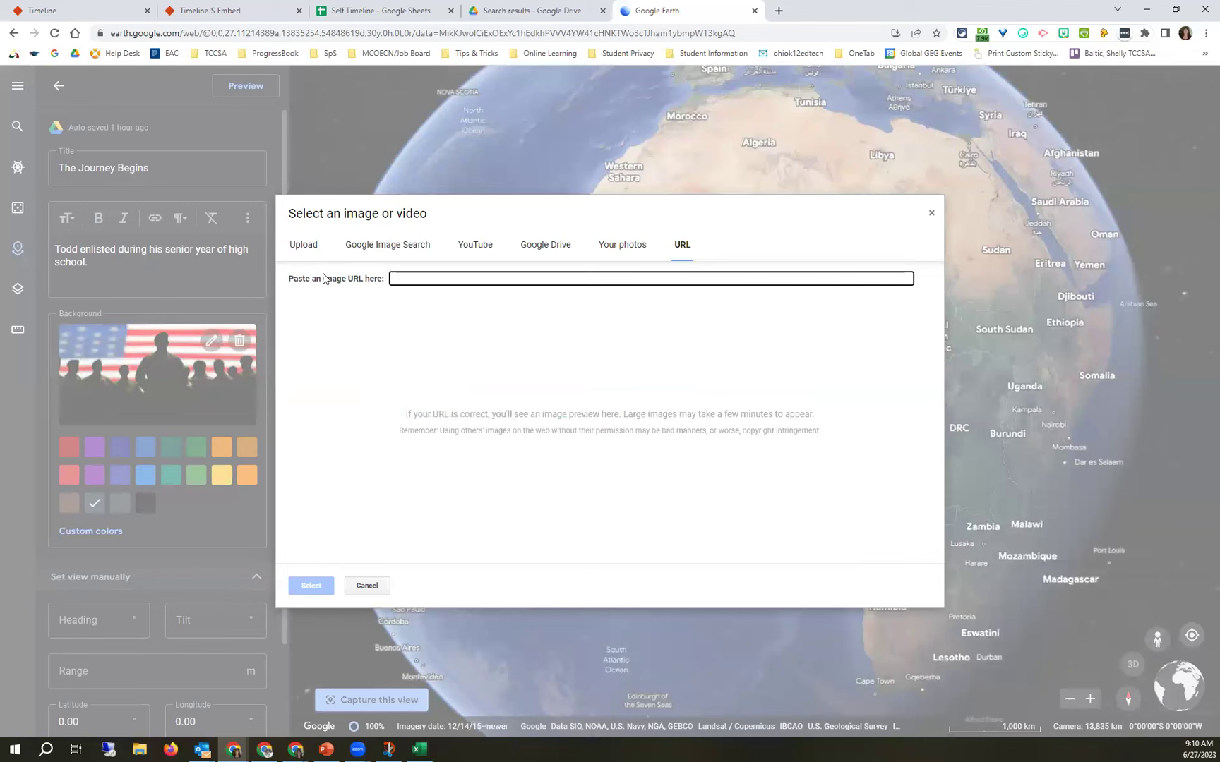
left_click(366, 588)
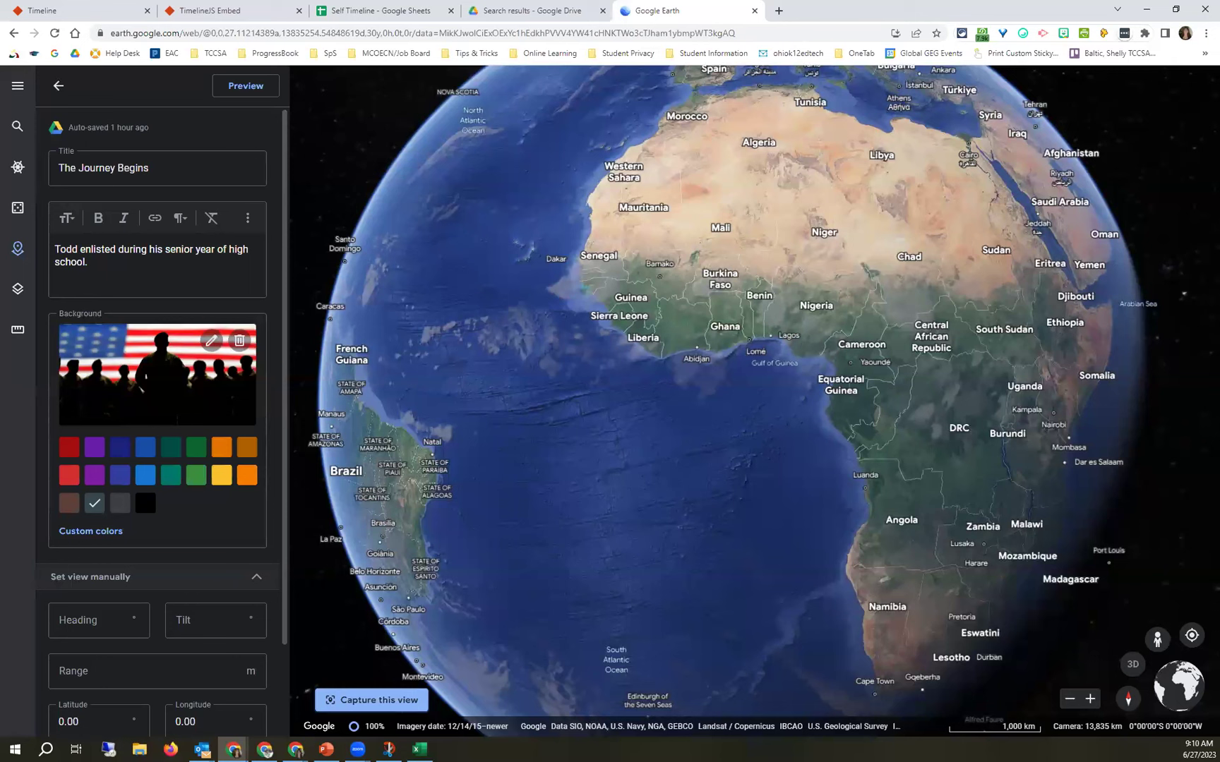
Preview The Journey Begins slide as viewers see it, then close the preview and editor.
scroll(199, 543, "down", 2)
scroll(198, 543, "down", 1)
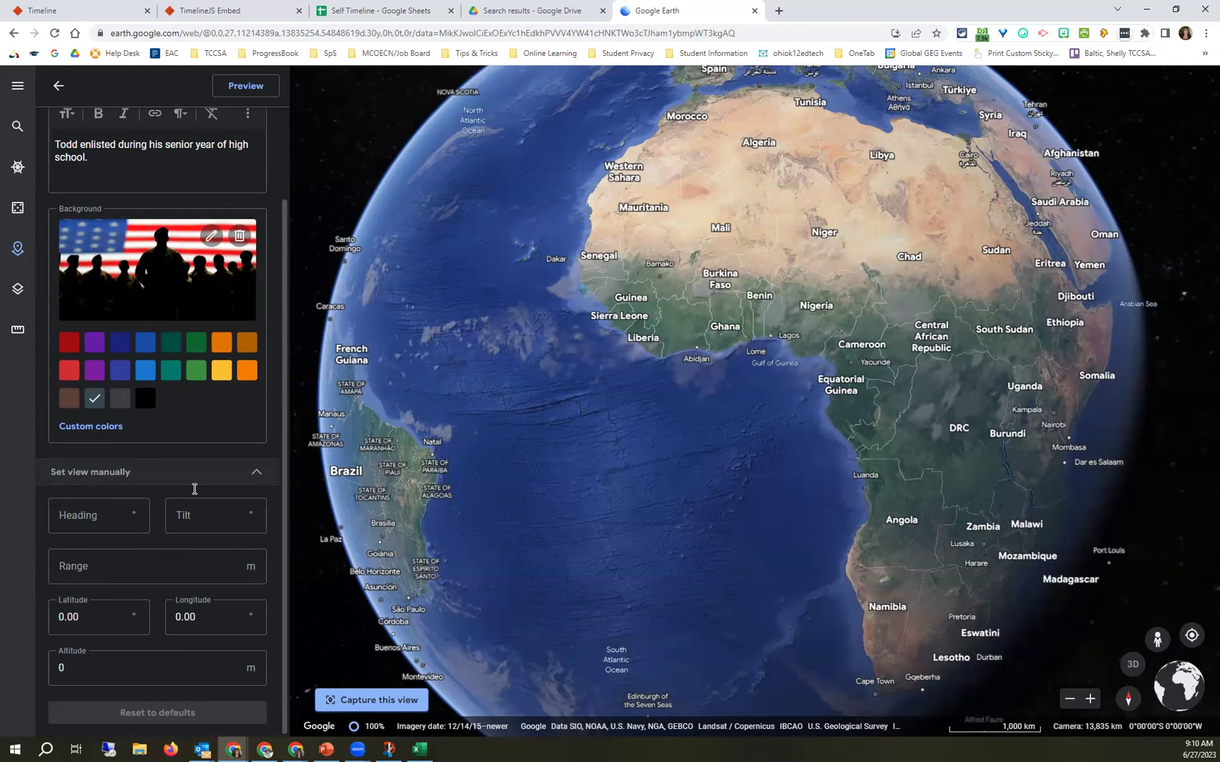
scroll(204, 434, "up", 2)
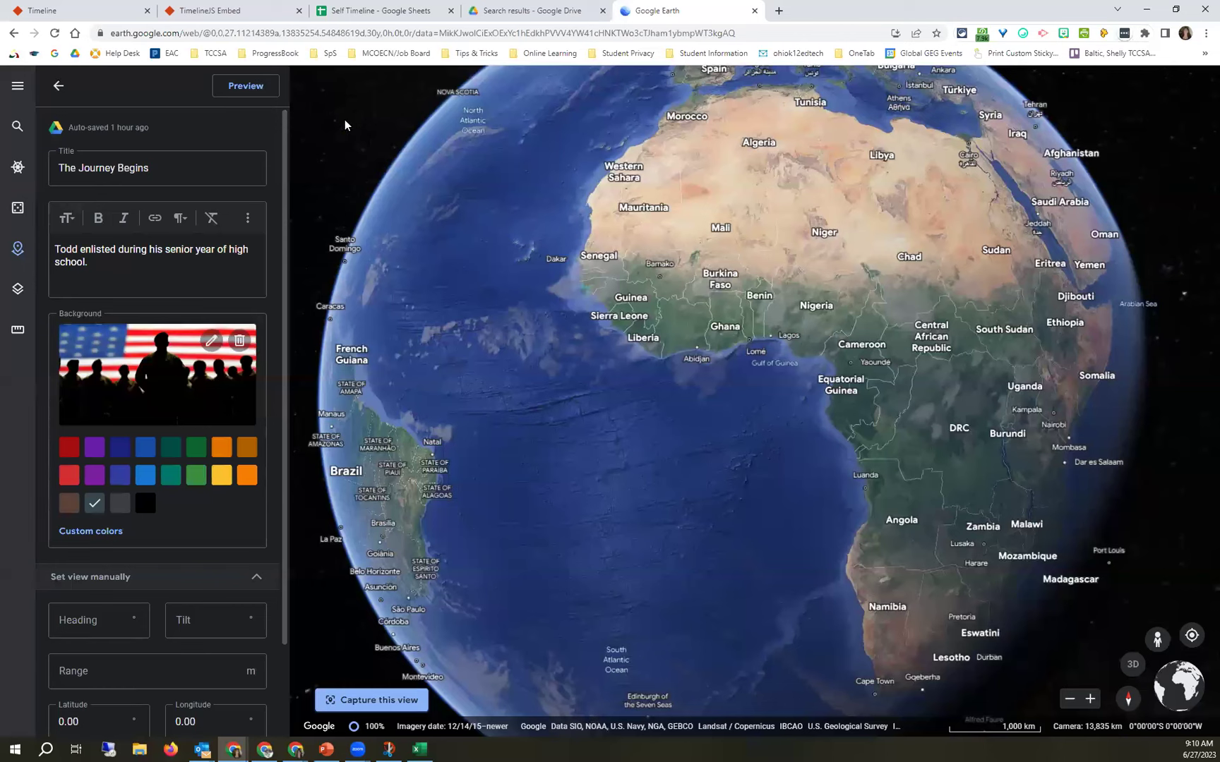
left_click(242, 90)
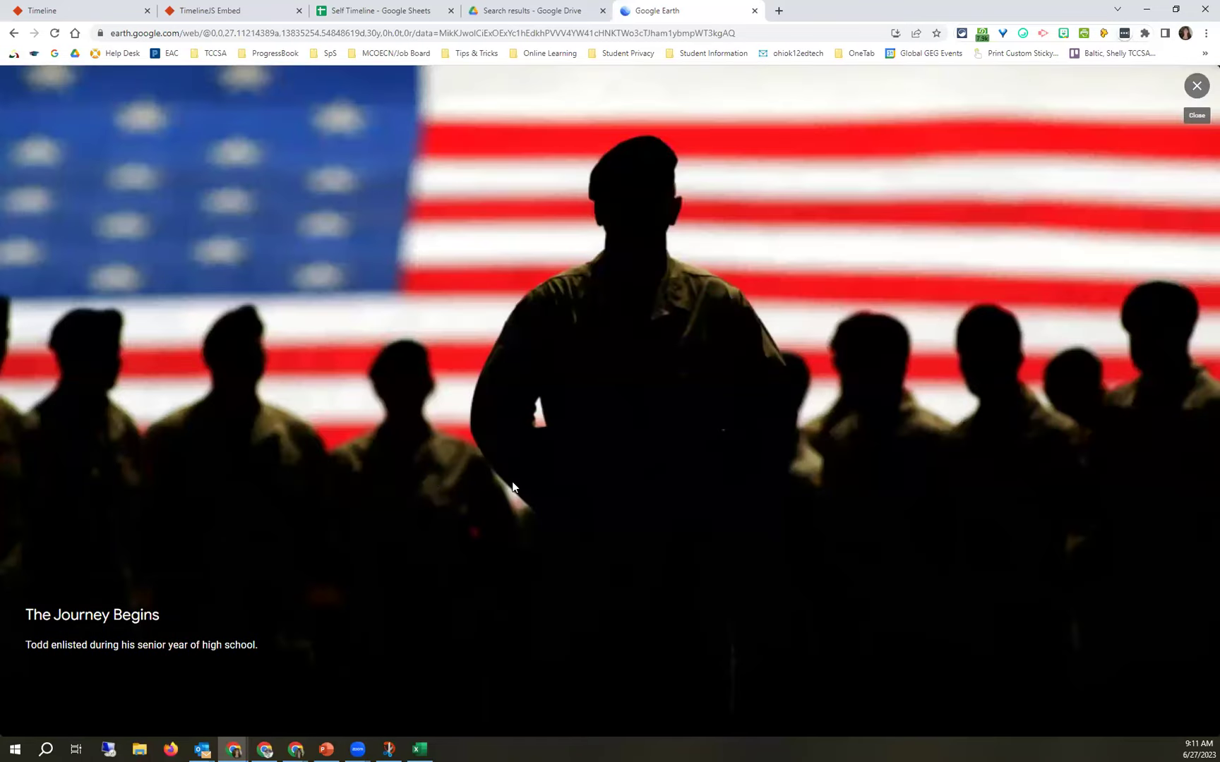
left_click(1196, 88)
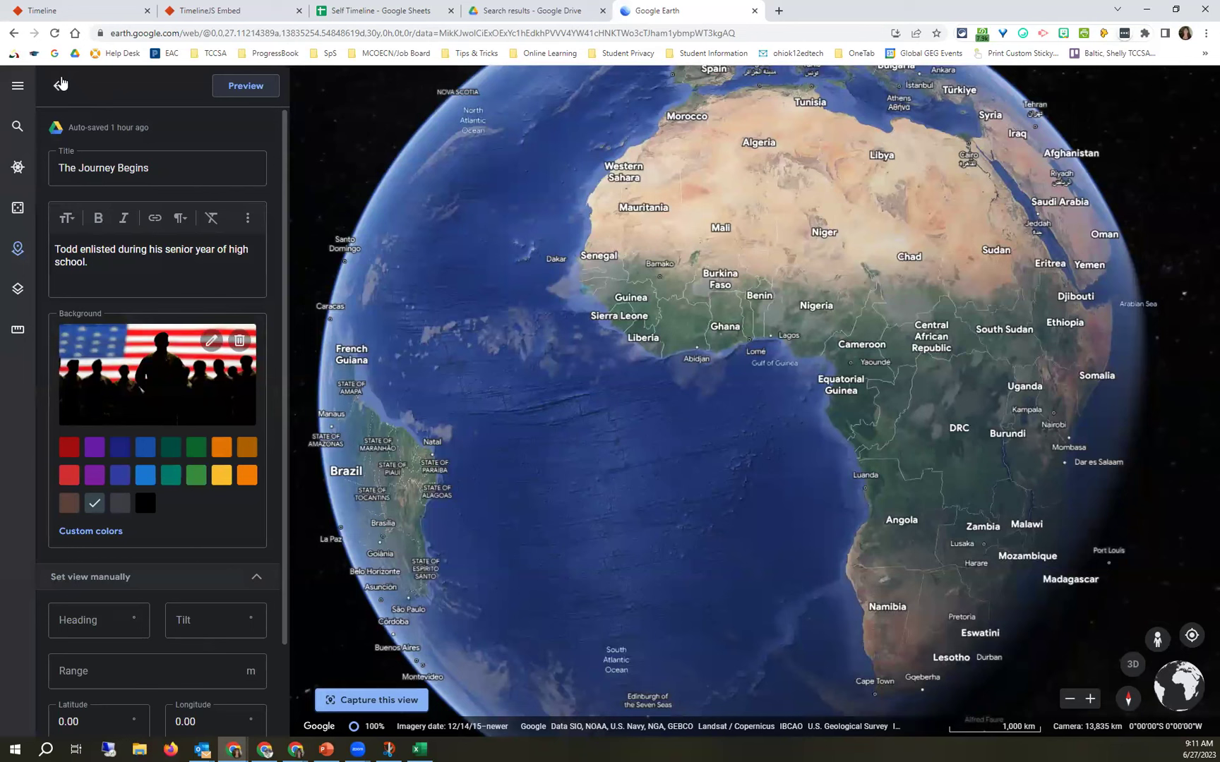
left_click(58, 86)
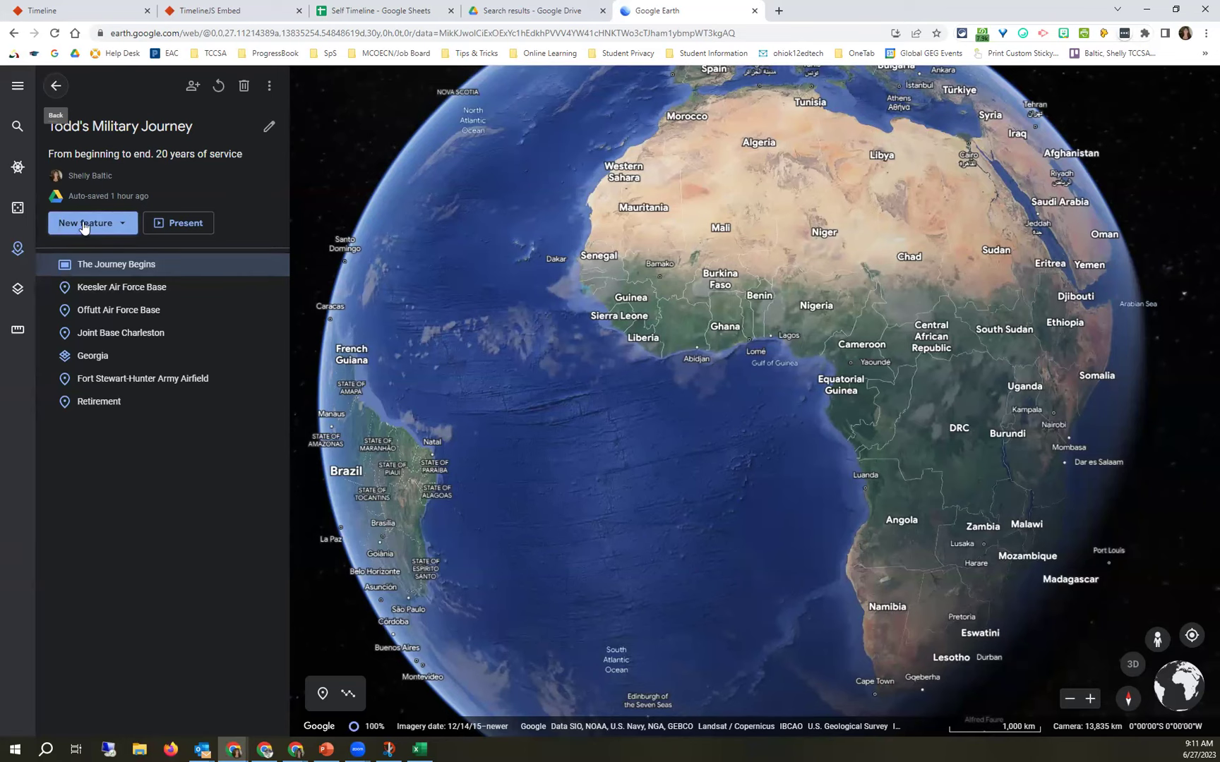
Start a place search from the New feature menu and enter 'vance air'.
left_click(83, 225)
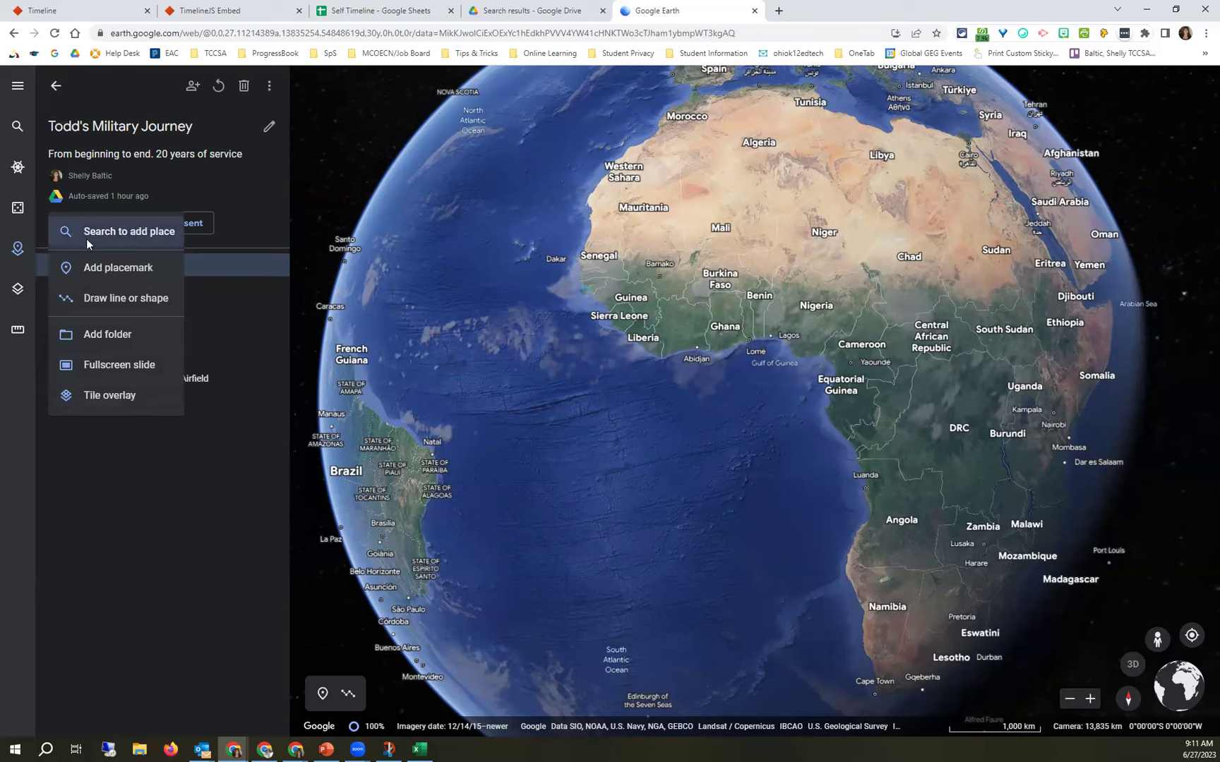
left_click(122, 233)
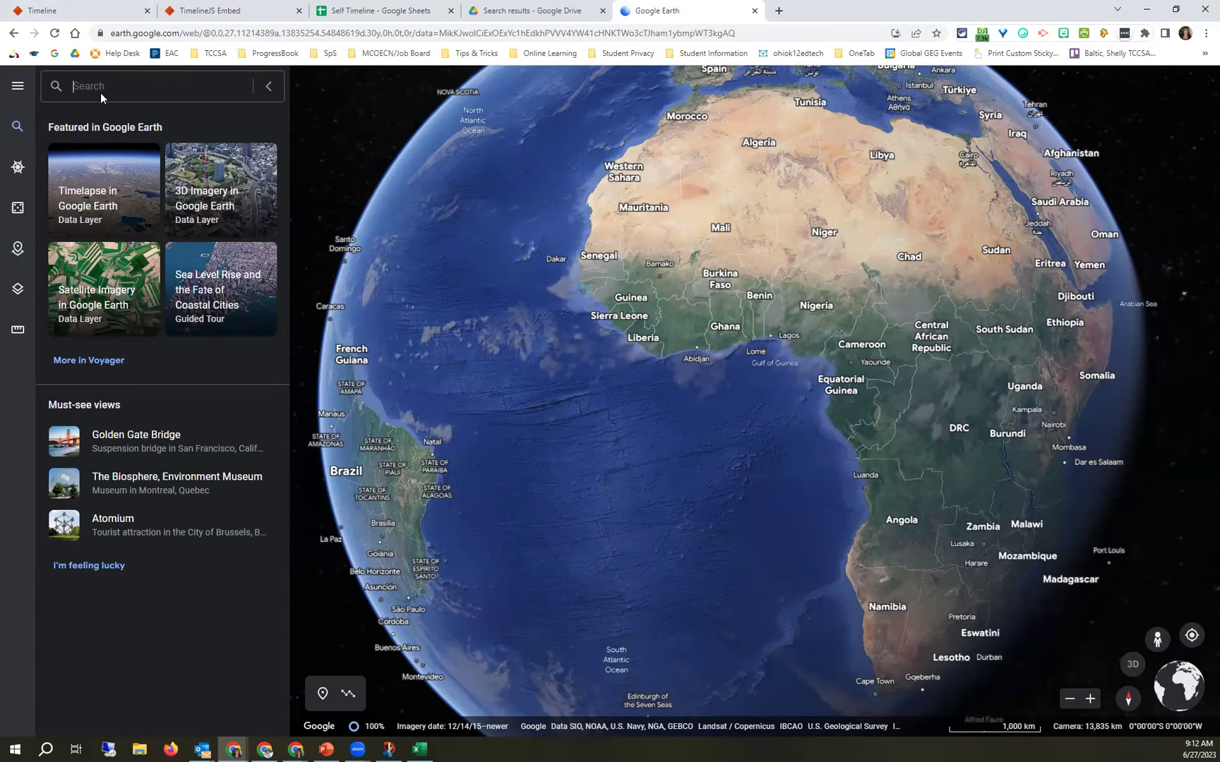
type("va")
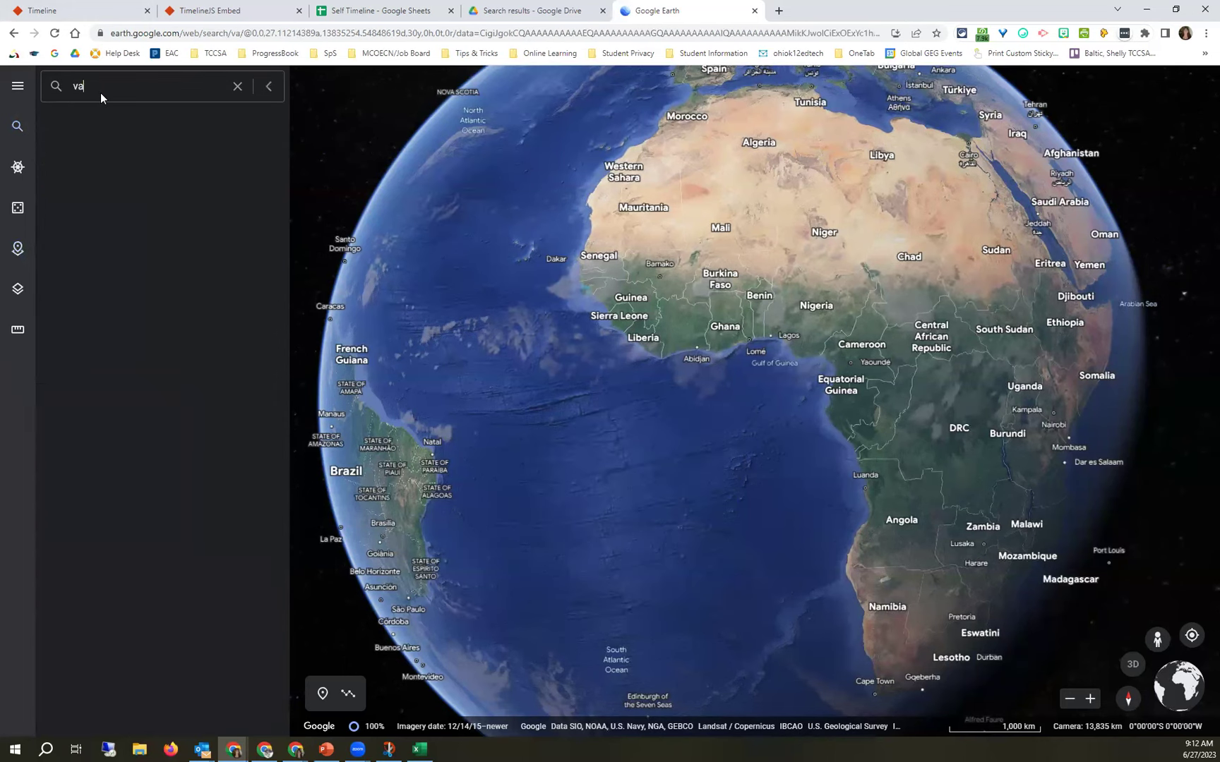
type("nce air")
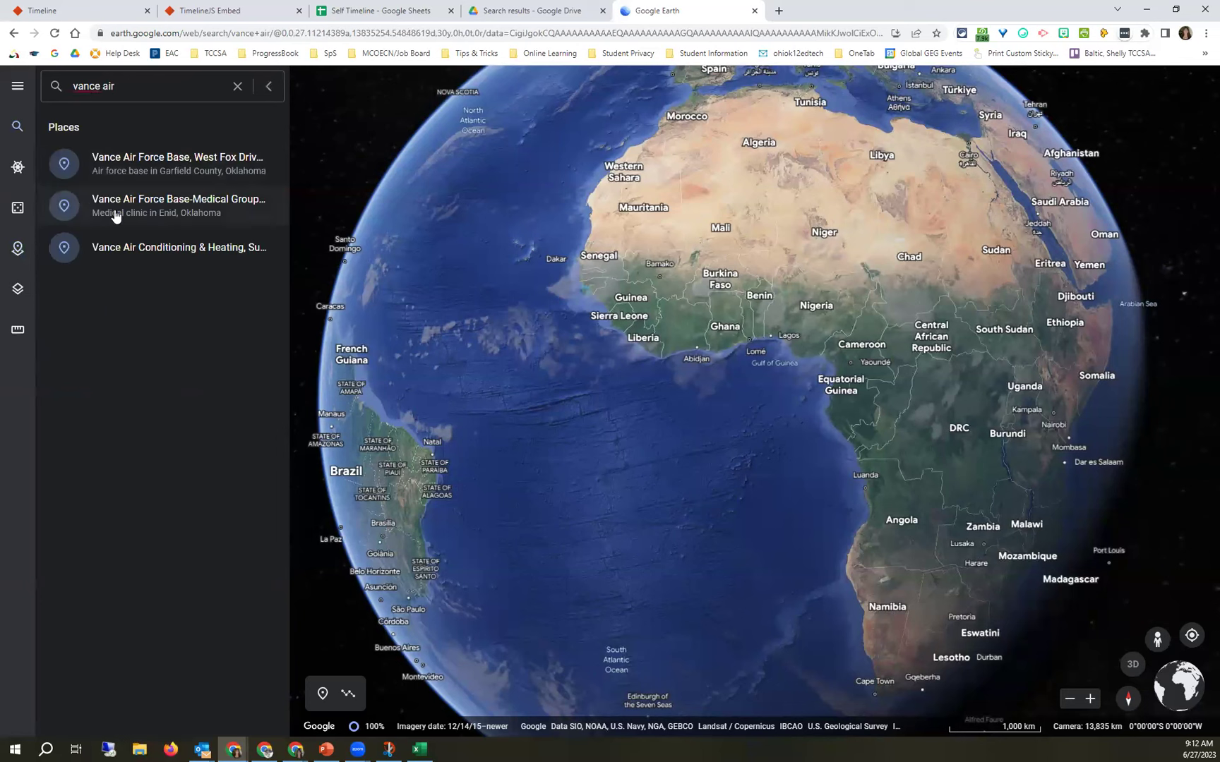
Fly to the 'Vance Air Force Base, West Fox Drive' result in Enid, Oklahoma.
left_click(147, 165)
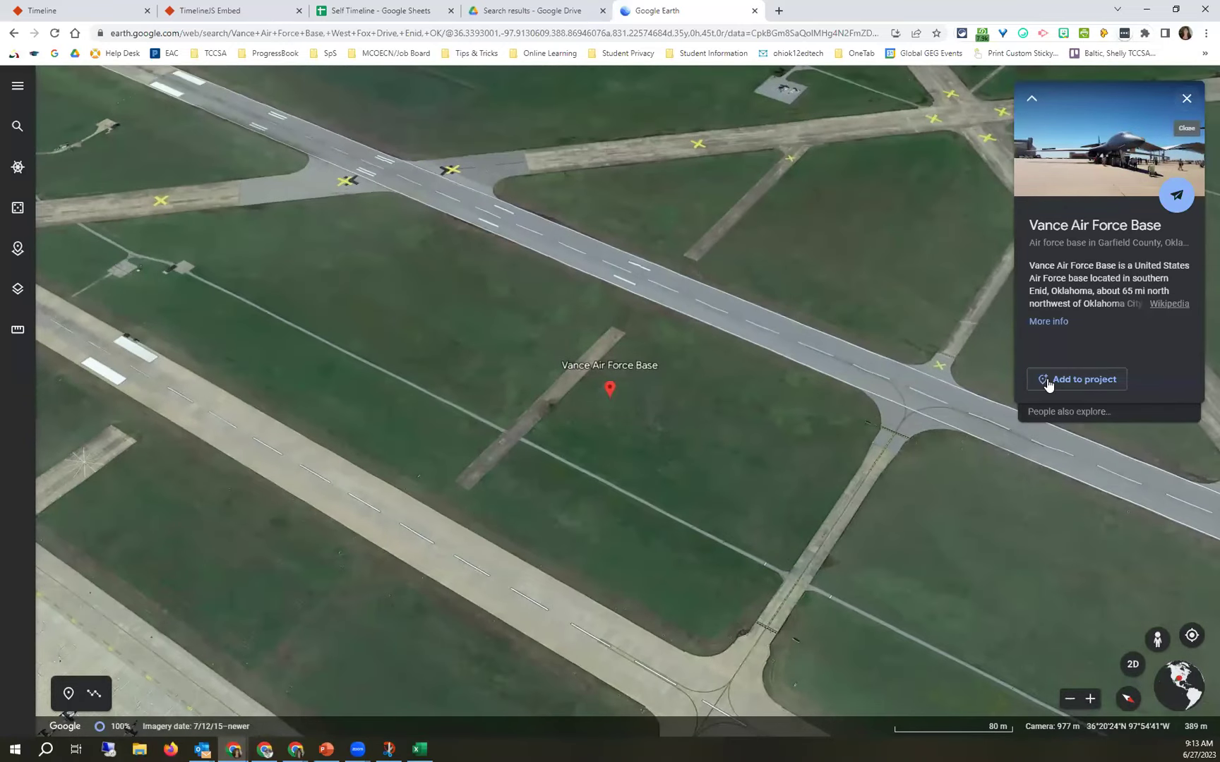
Add Vance Air Force Base as a project placemark and replace Google's info with custom content.
left_click(1047, 382)
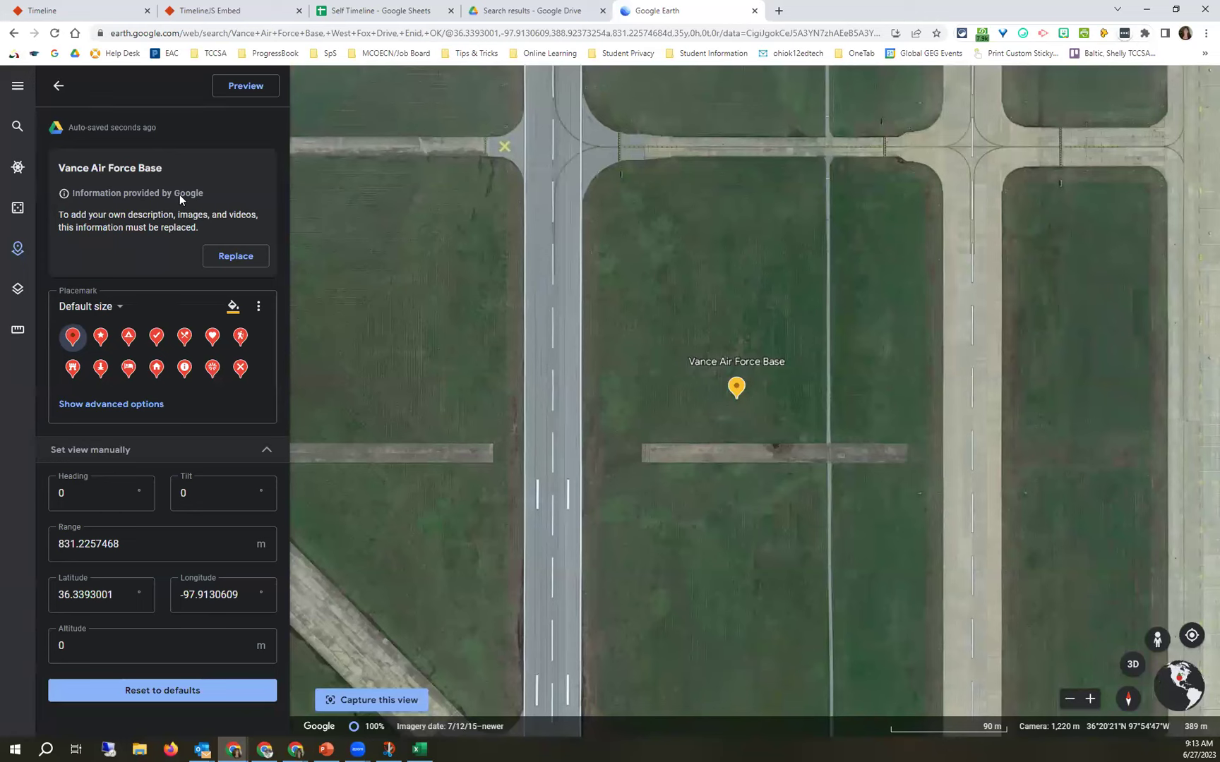
left_click(227, 255)
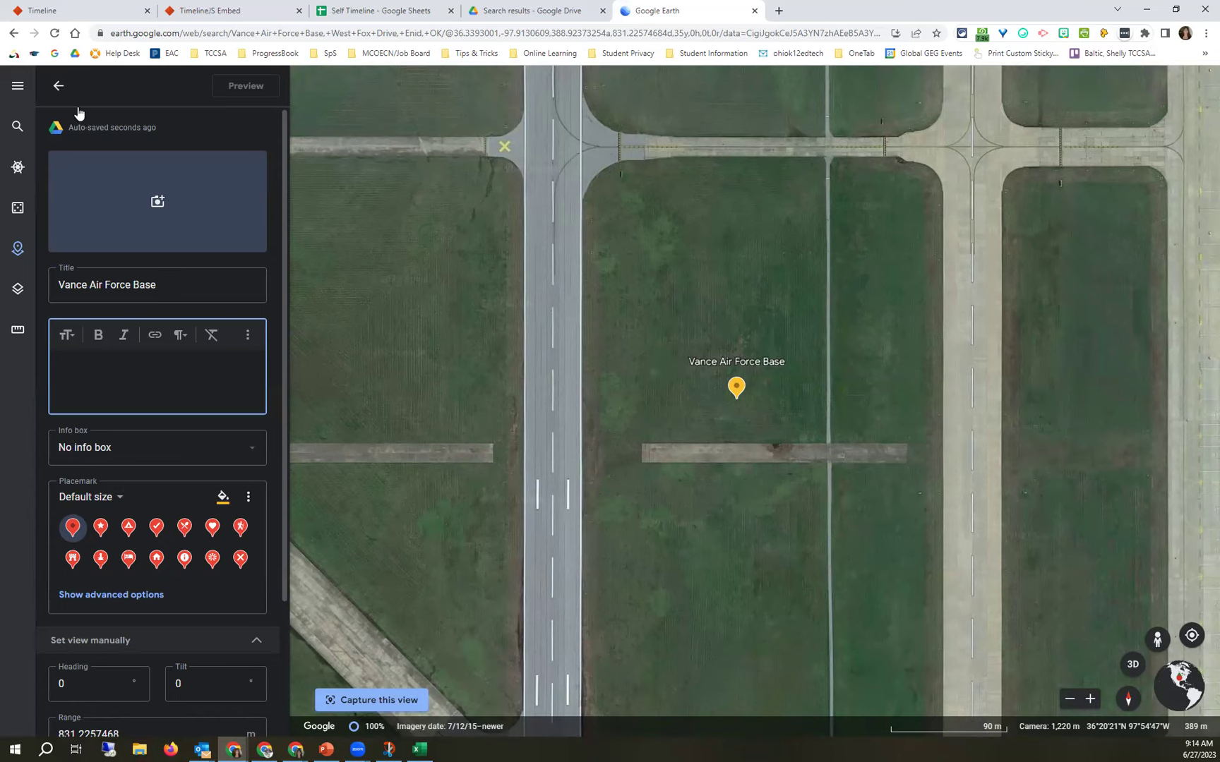
Give the Vance Air Force Base placemark the first Drop Box album photo from Your photos.
left_click(158, 202)
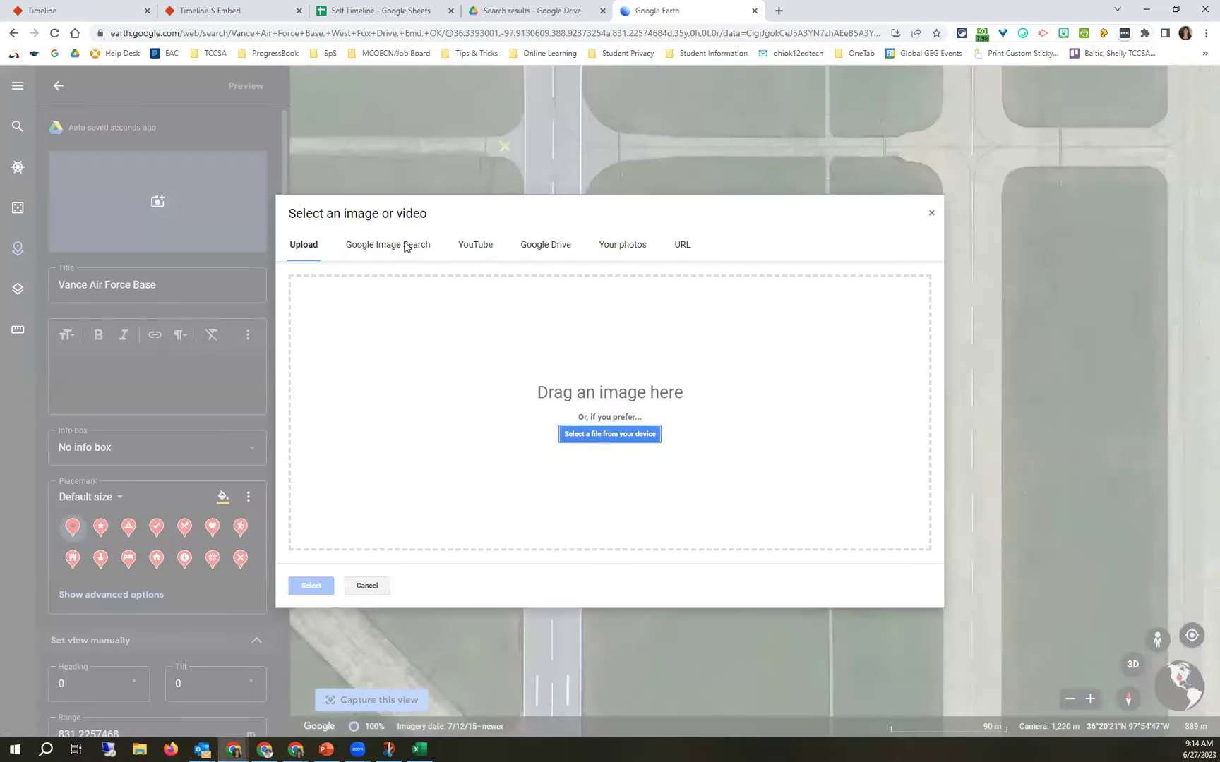
left_click(550, 246)
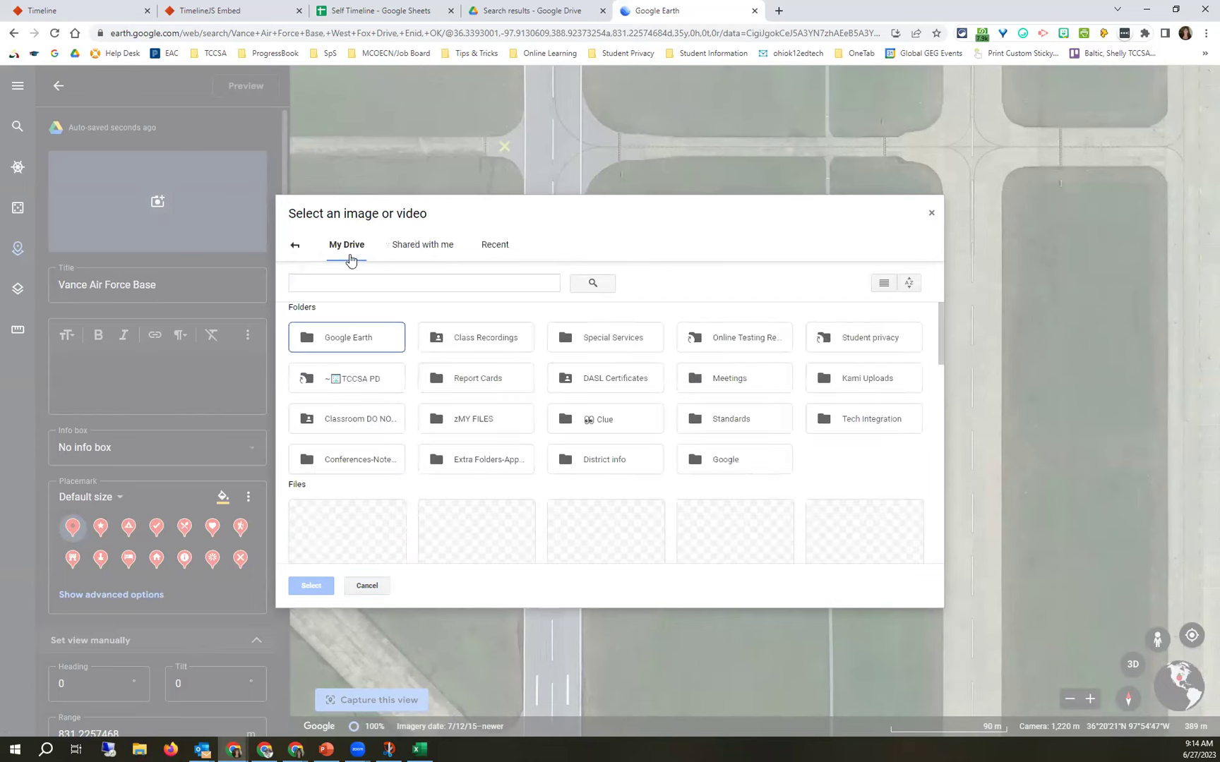
left_click(296, 245)
left_click(623, 245)
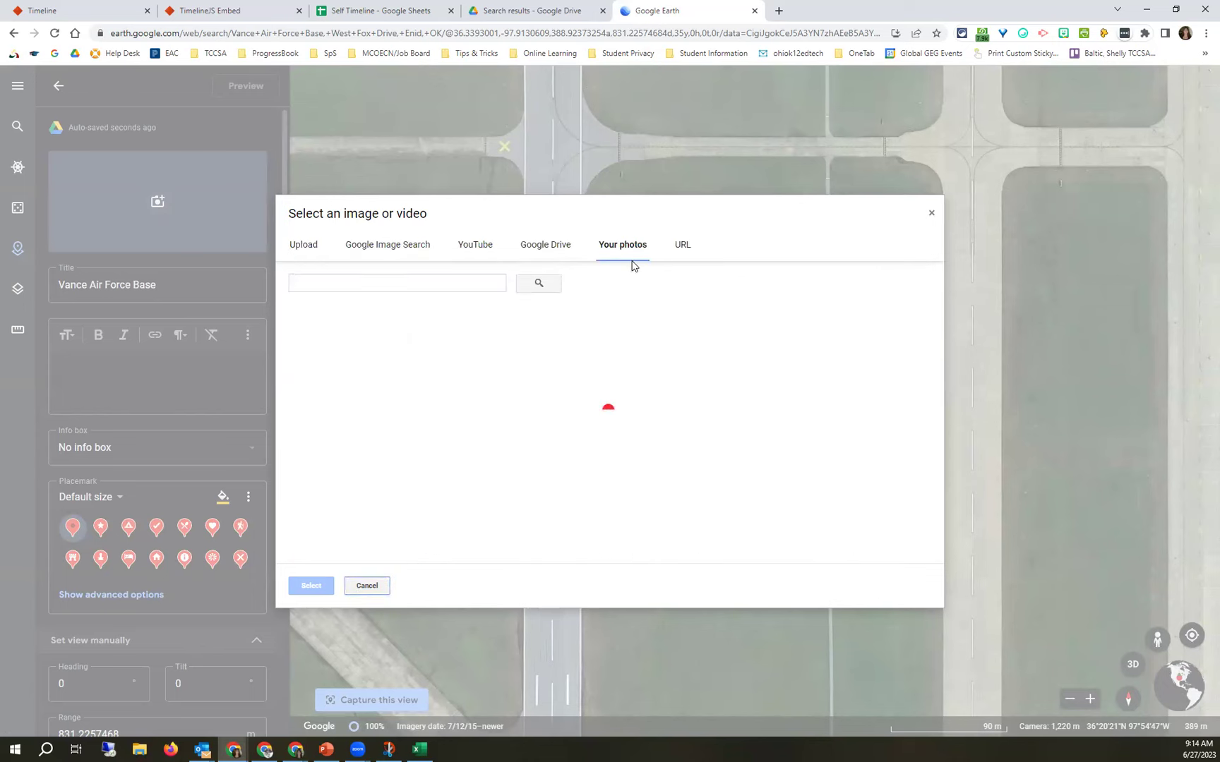
scroll(652, 348, "down", 5)
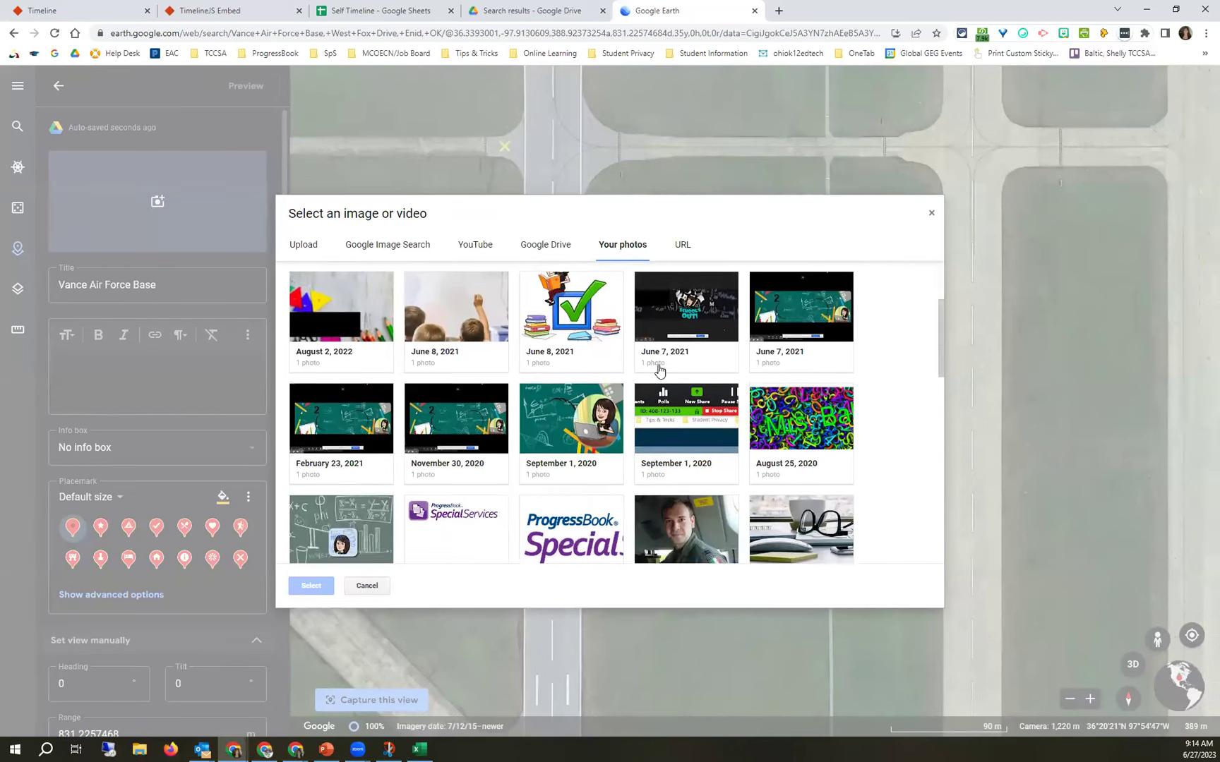
scroll(659, 372, "up", 5)
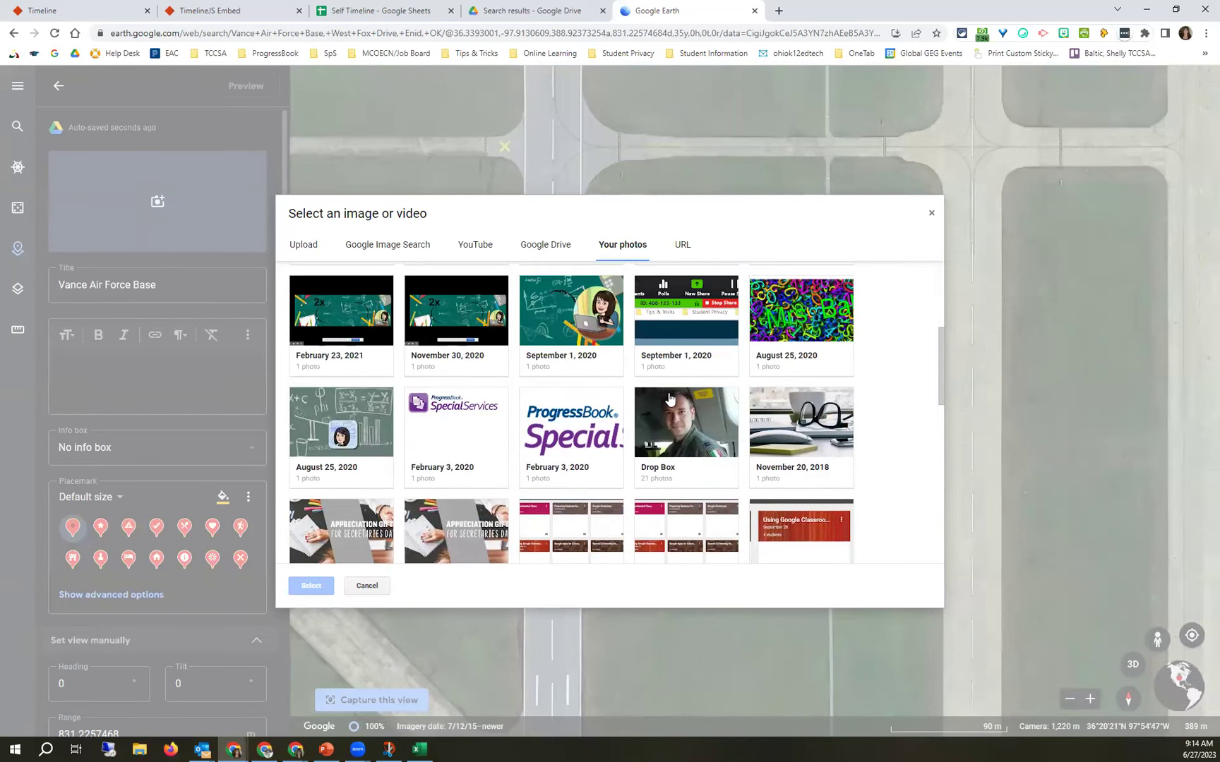
left_click(660, 408)
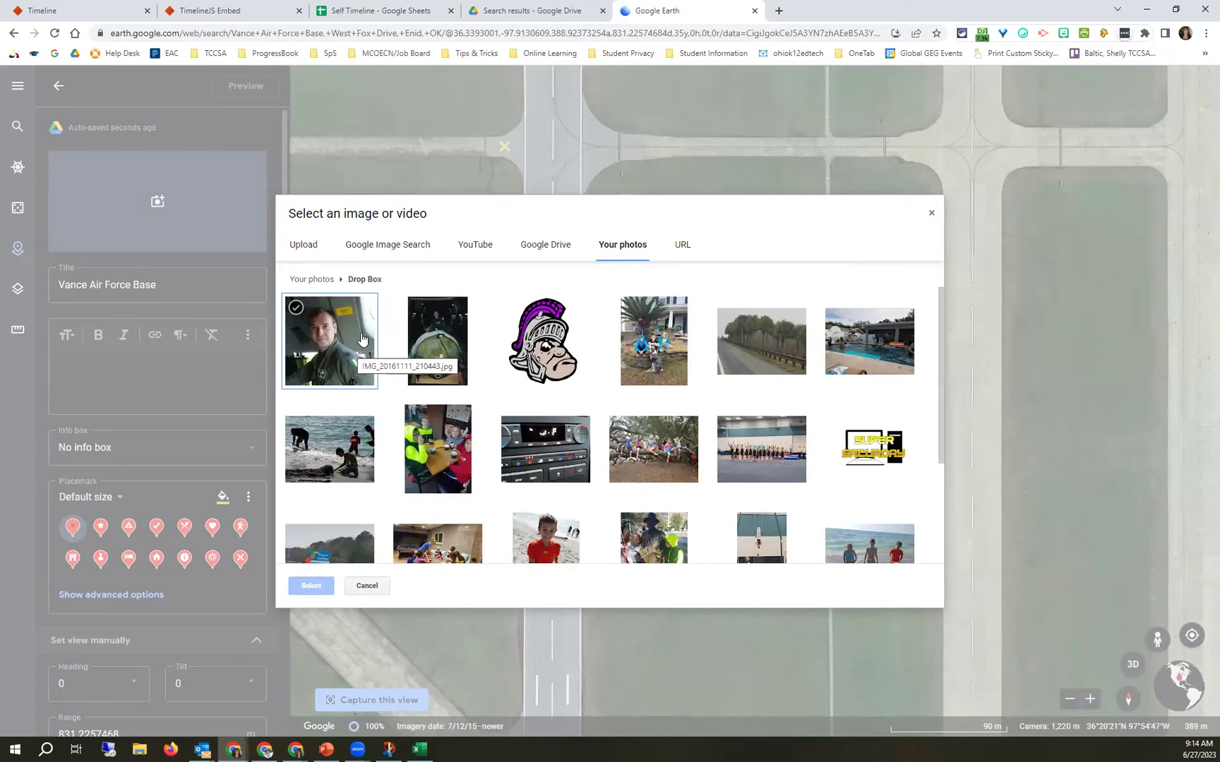
left_click(364, 352)
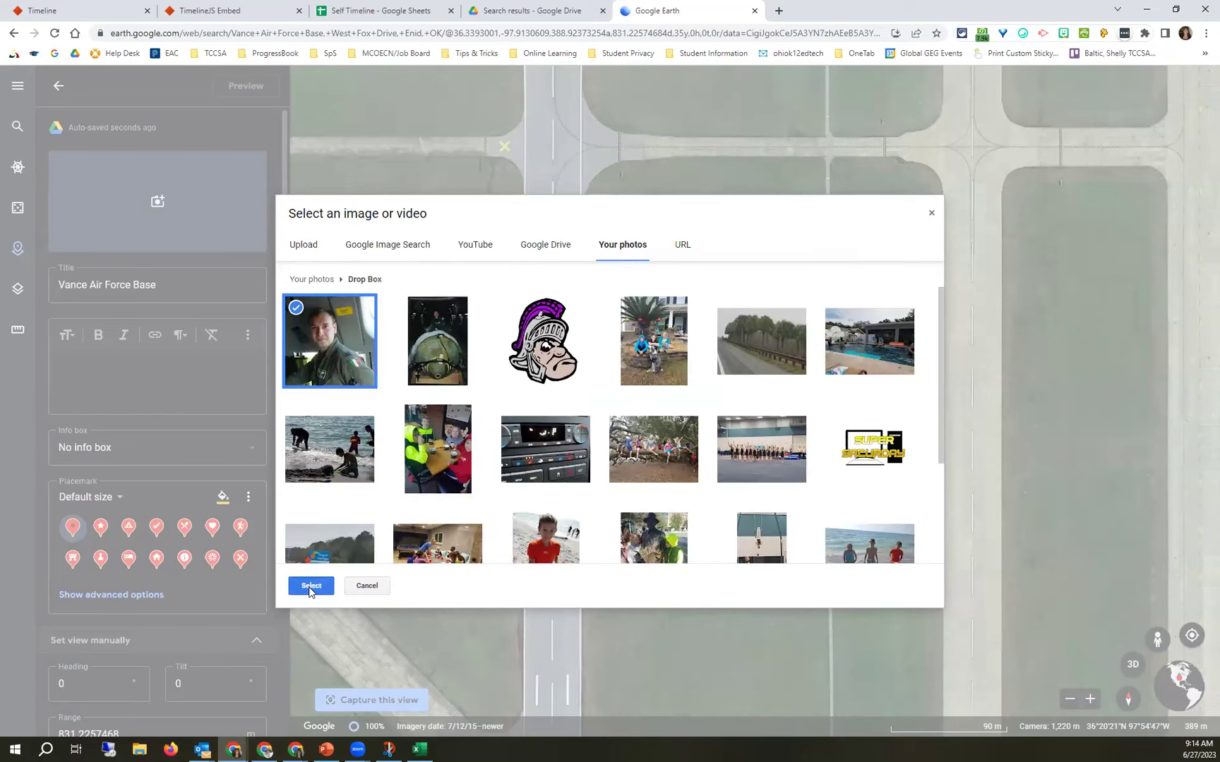
left_click(311, 586)
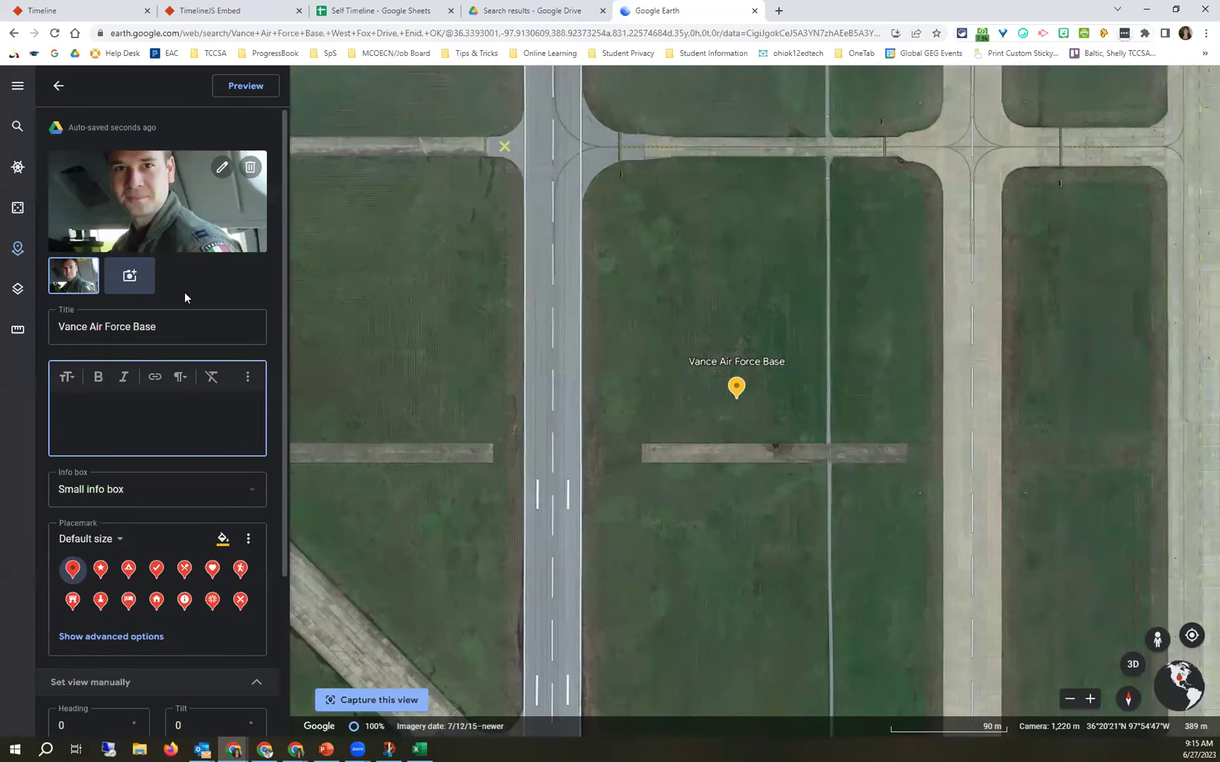
Describe the Vance placemark as “This is where he got his wings.” with a Small info box.
left_click(72, 415)
type("This is where he got his wings.")
left_click(128, 490)
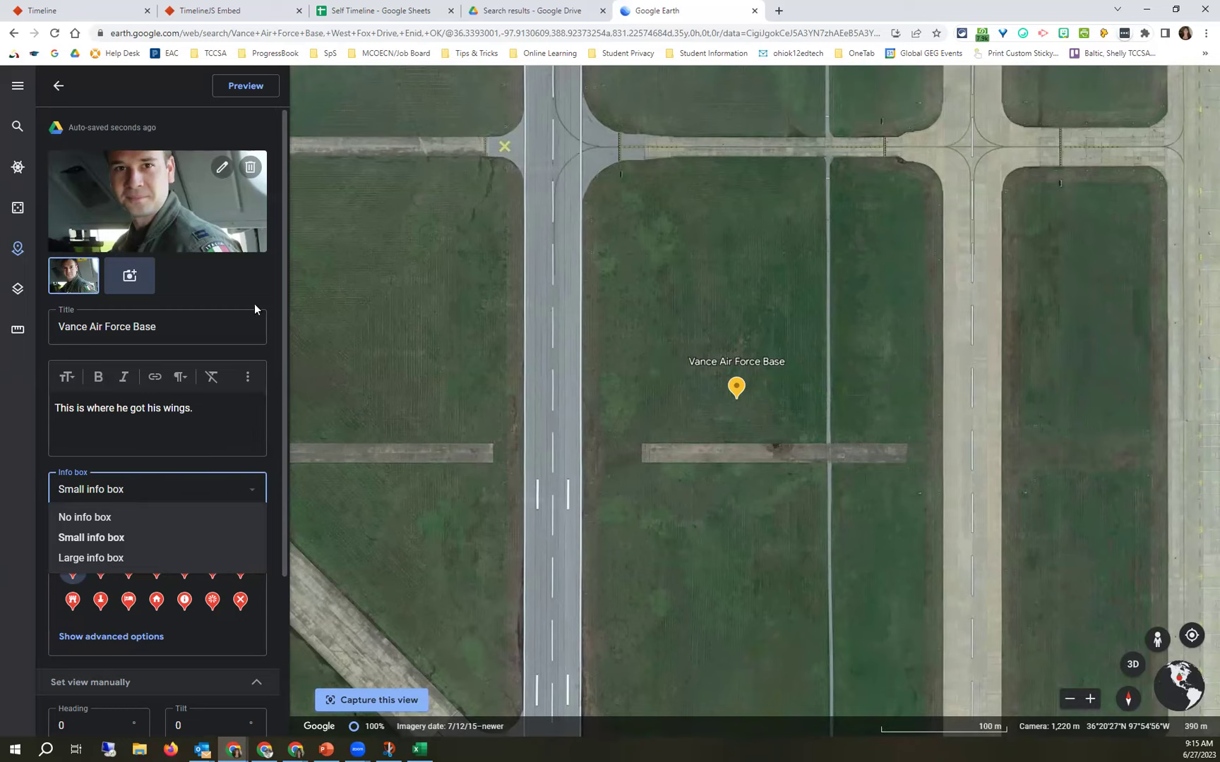
left_click(124, 541)
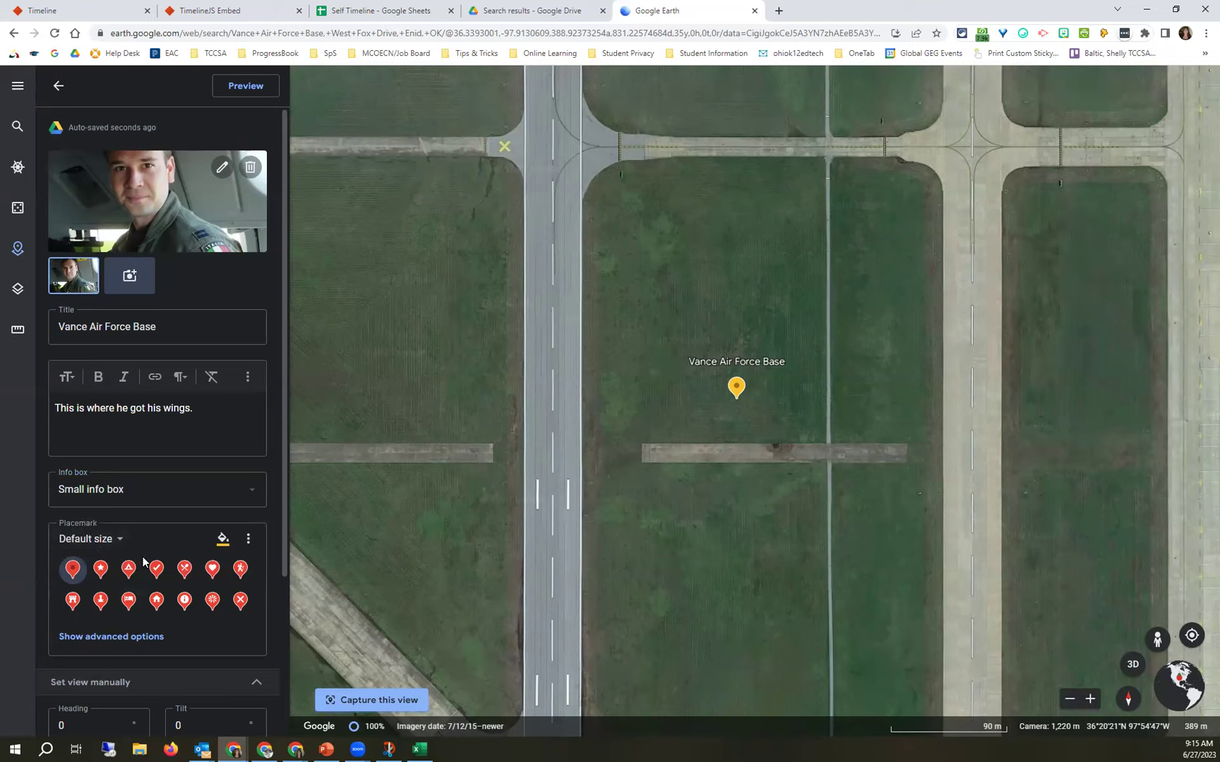
Make the Vance placemark pin Extra large and colour it blue.
left_click(114, 542)
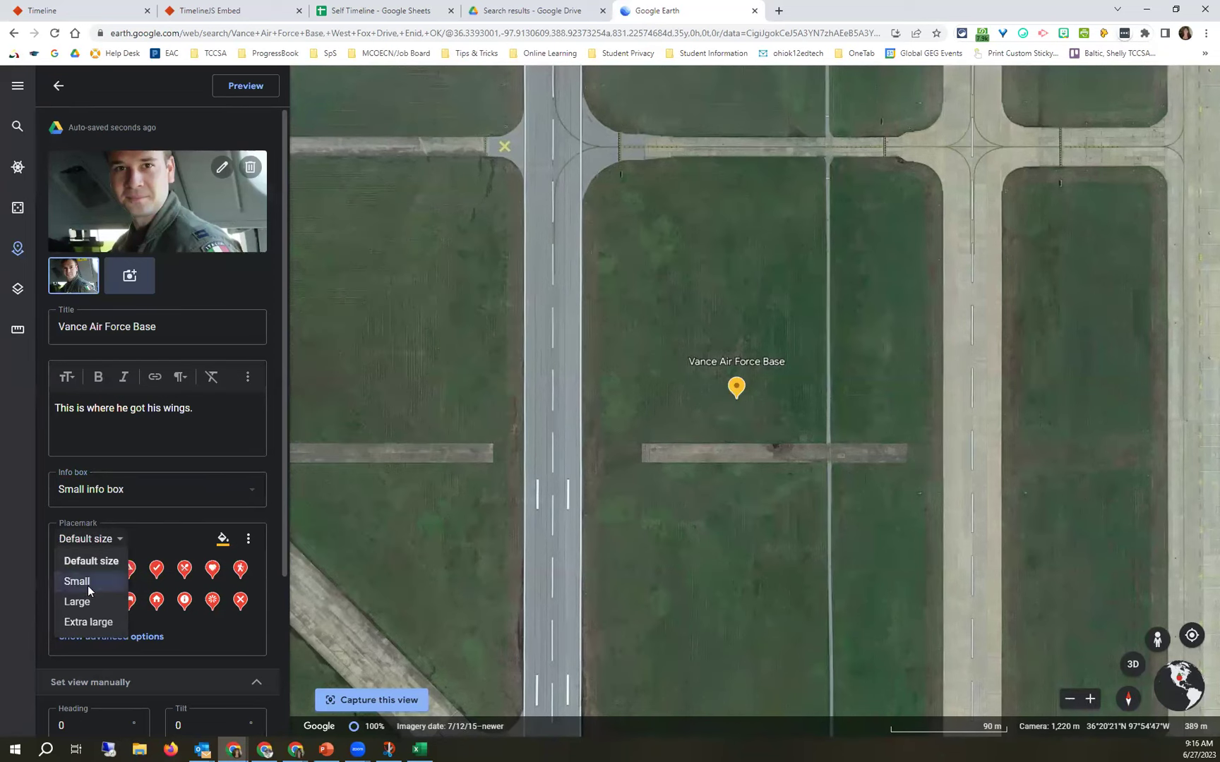
left_click(106, 623)
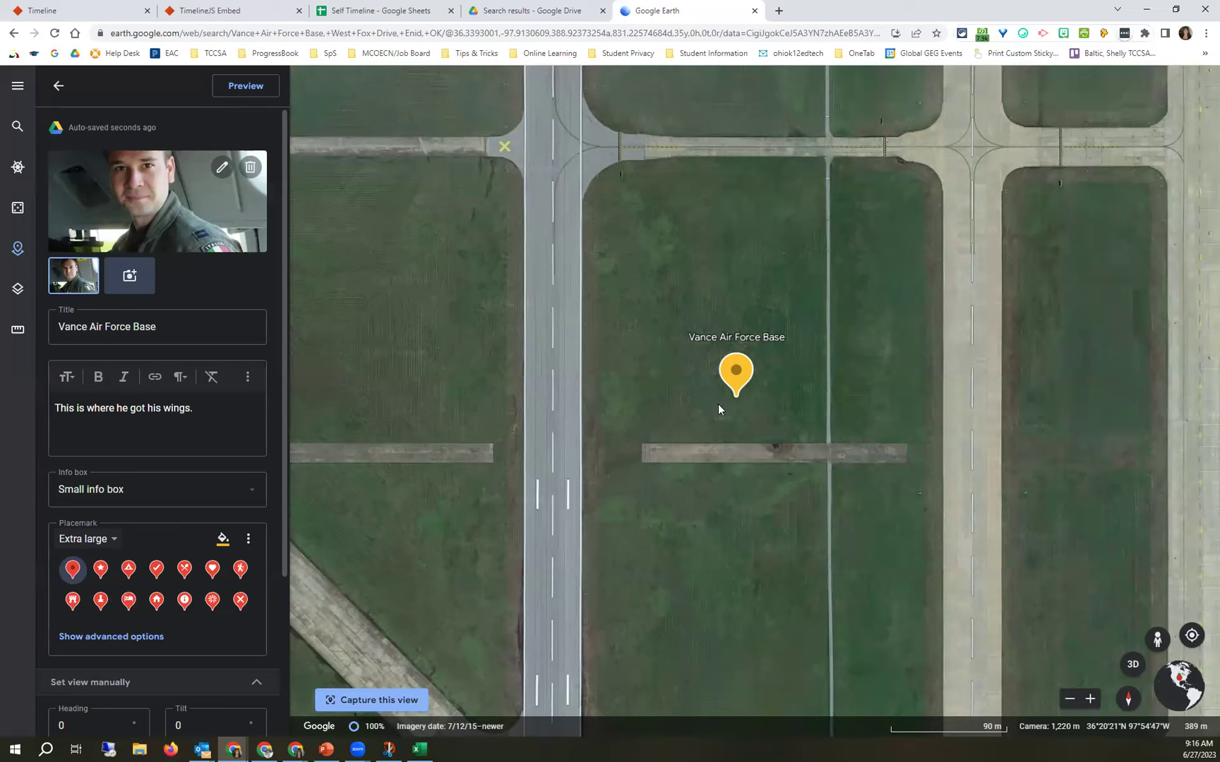
left_click(222, 539)
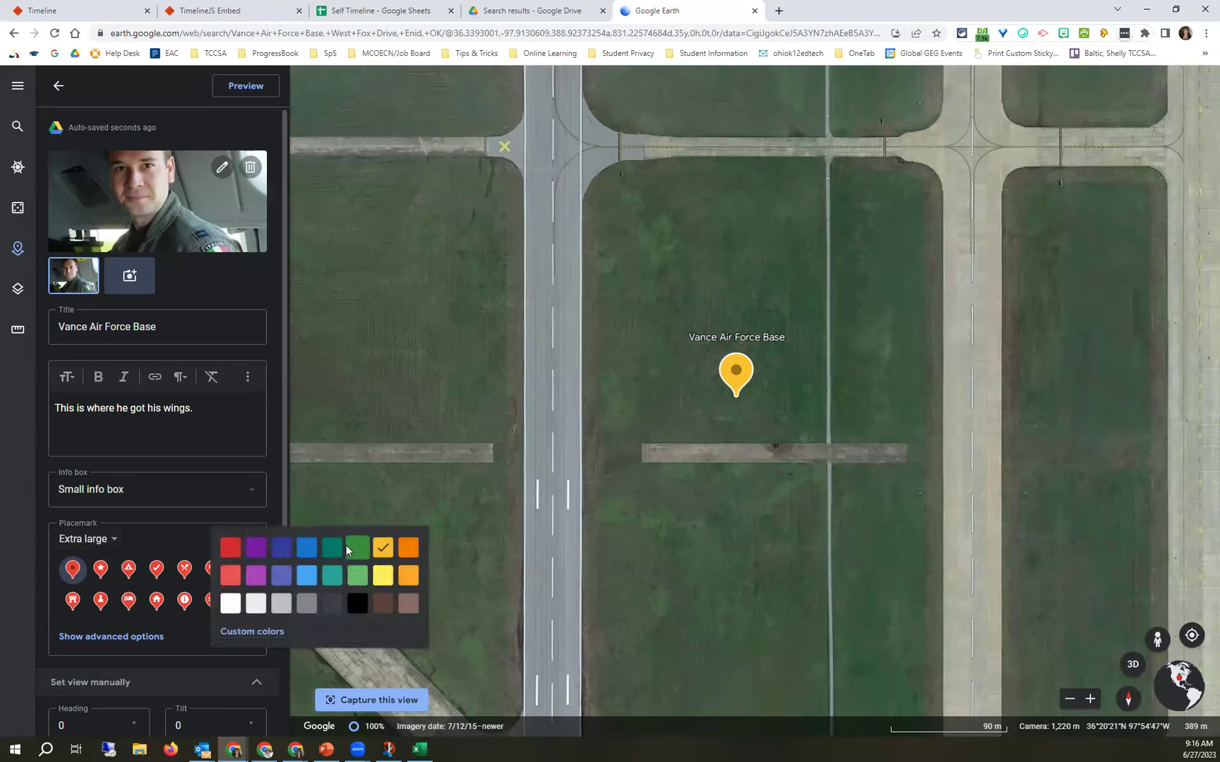
left_click(305, 546)
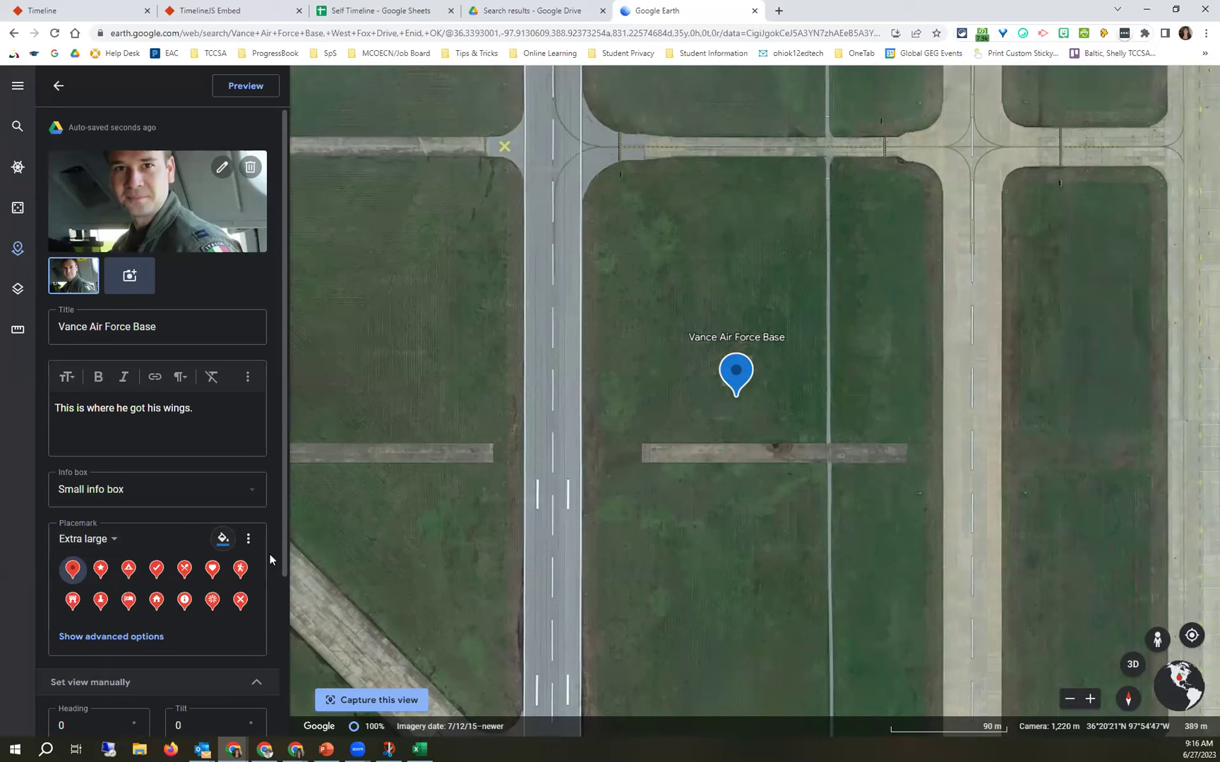
Frame the Vance runway and hangars and capture it as the placemark view (range about 1,370 m).
scroll(270, 553, "down", 3)
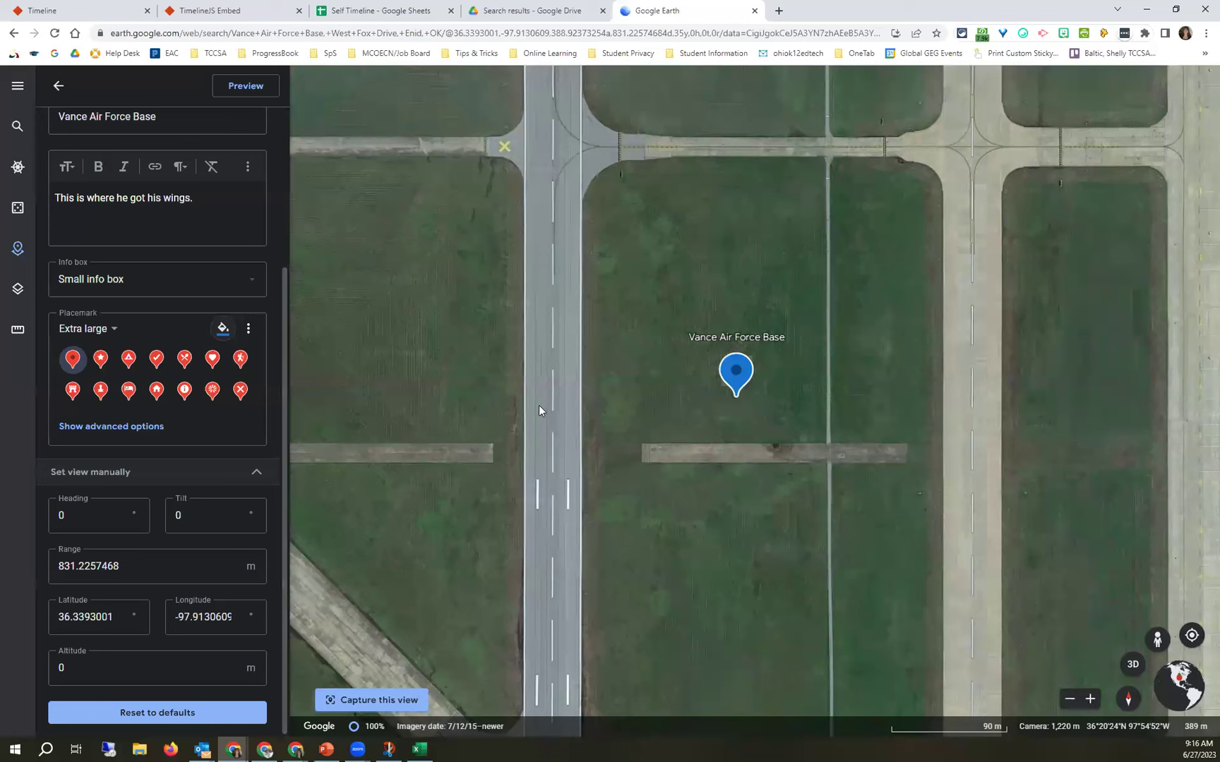
scroll(728, 408, "down", 3)
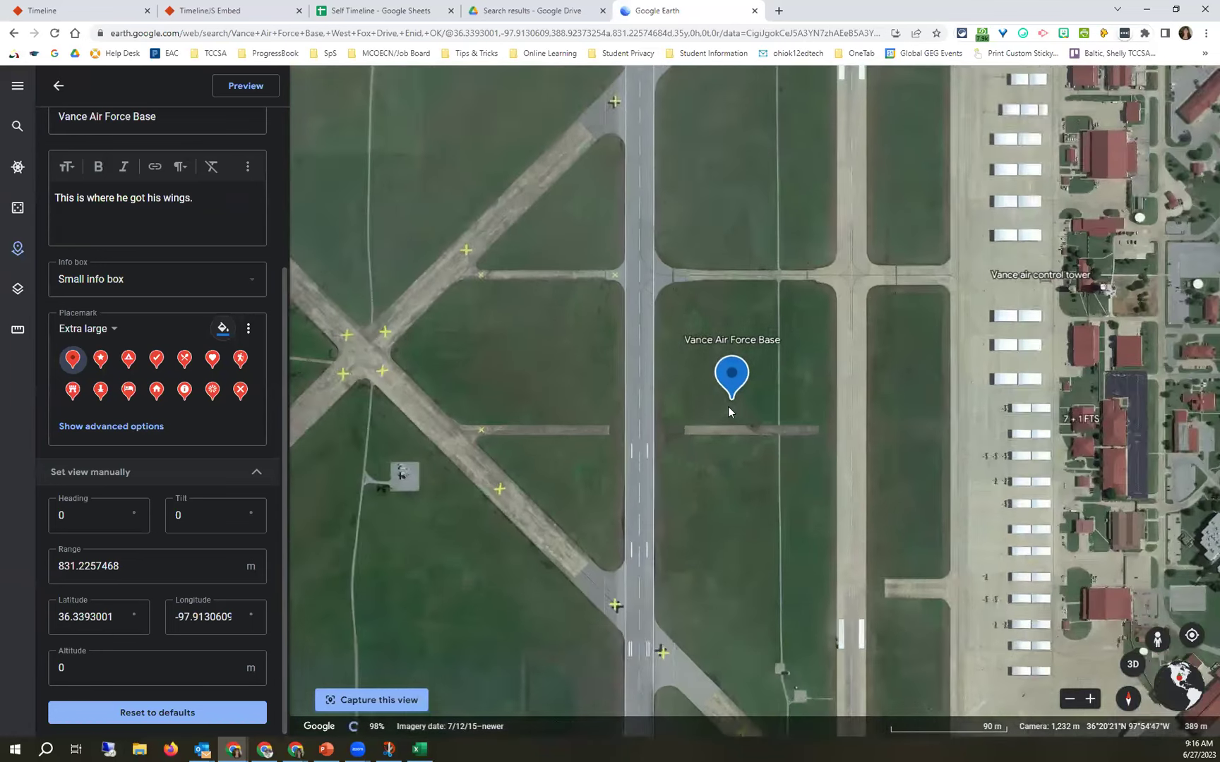
scroll(729, 409, "down", 1)
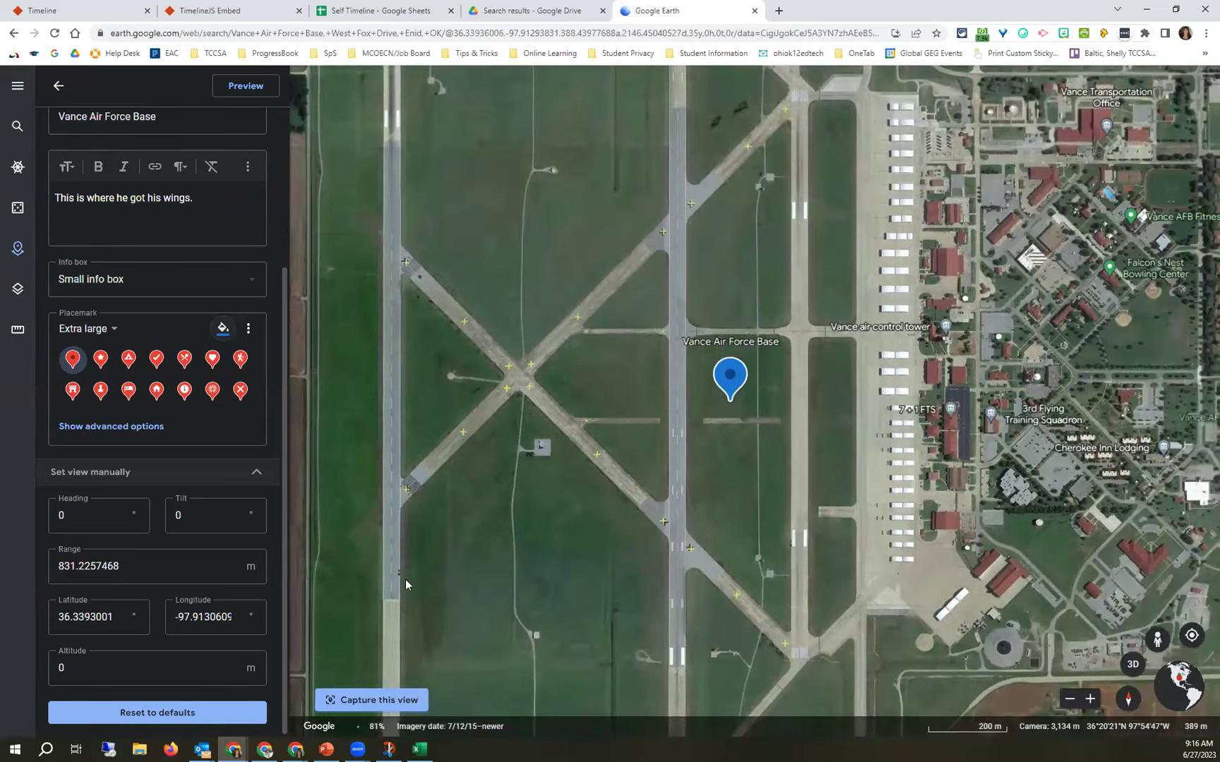
scroll(651, 457, "down", 2)
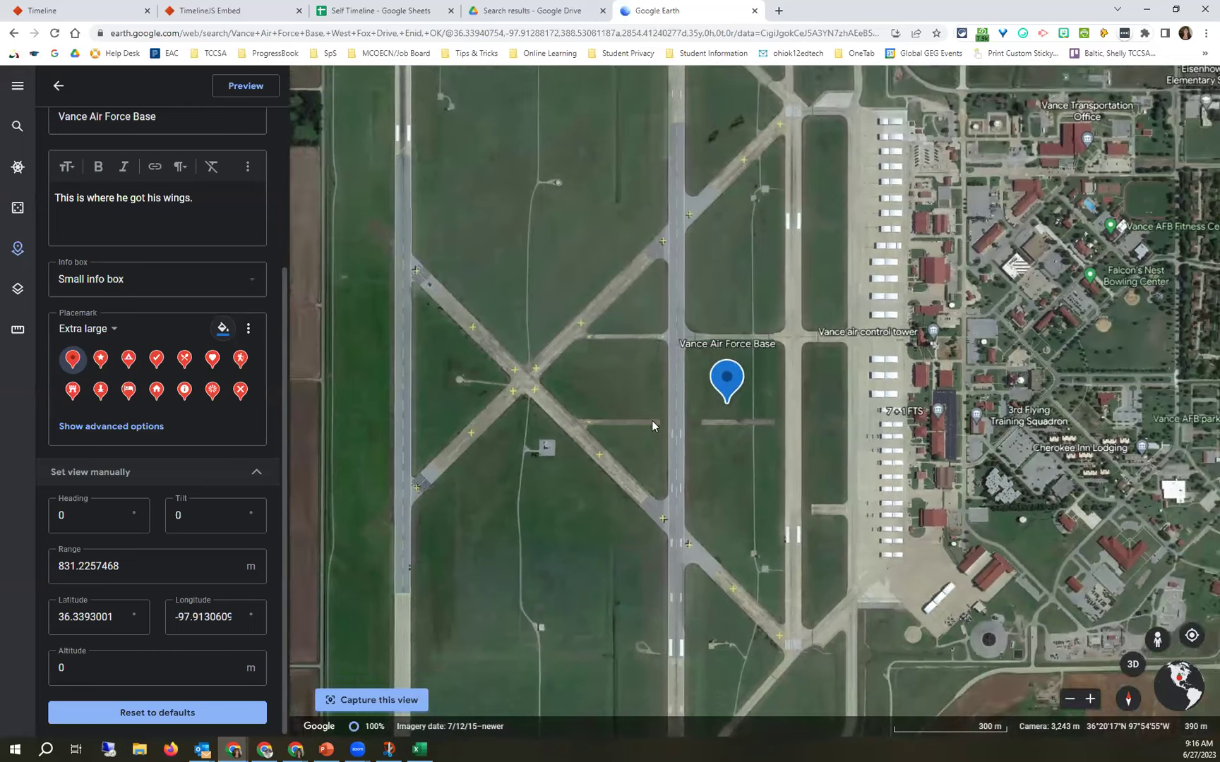
scroll(705, 420, "down", 2)
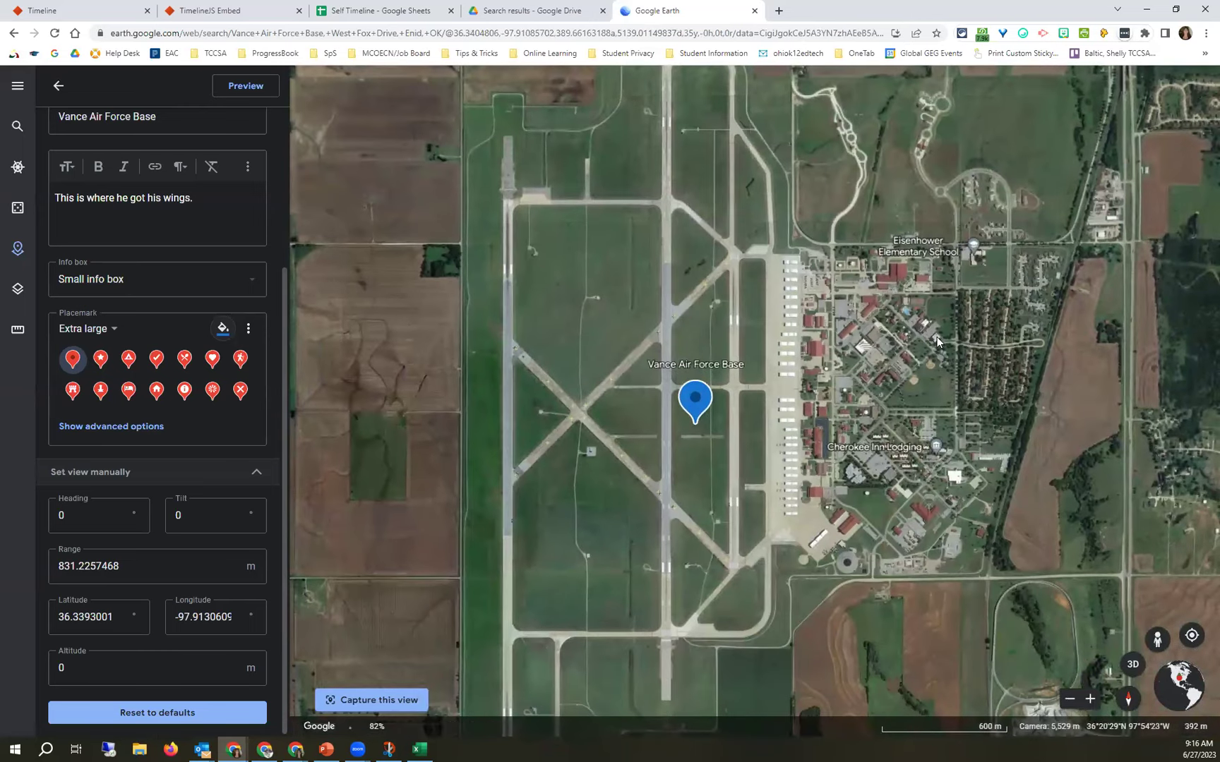
left_click_drag(806, 379, 788, 416)
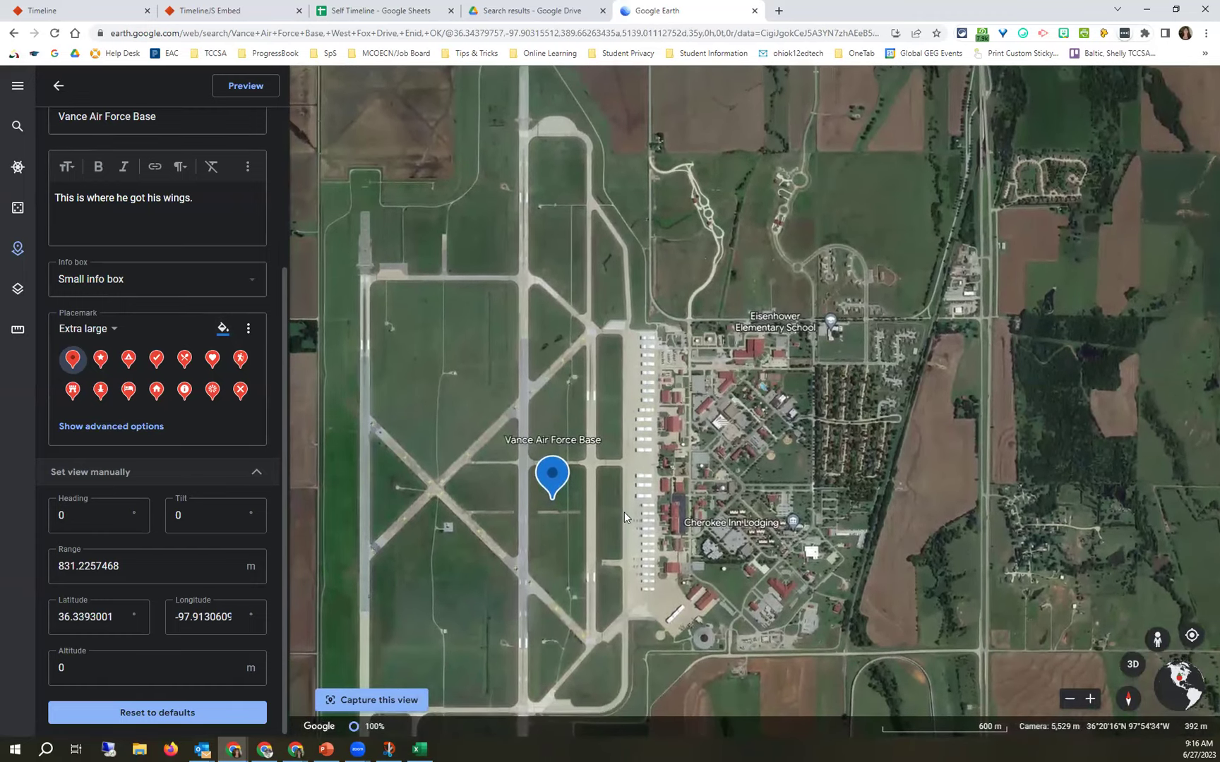
scroll(624, 511, "up", 2)
scroll(626, 509, "up", 3)
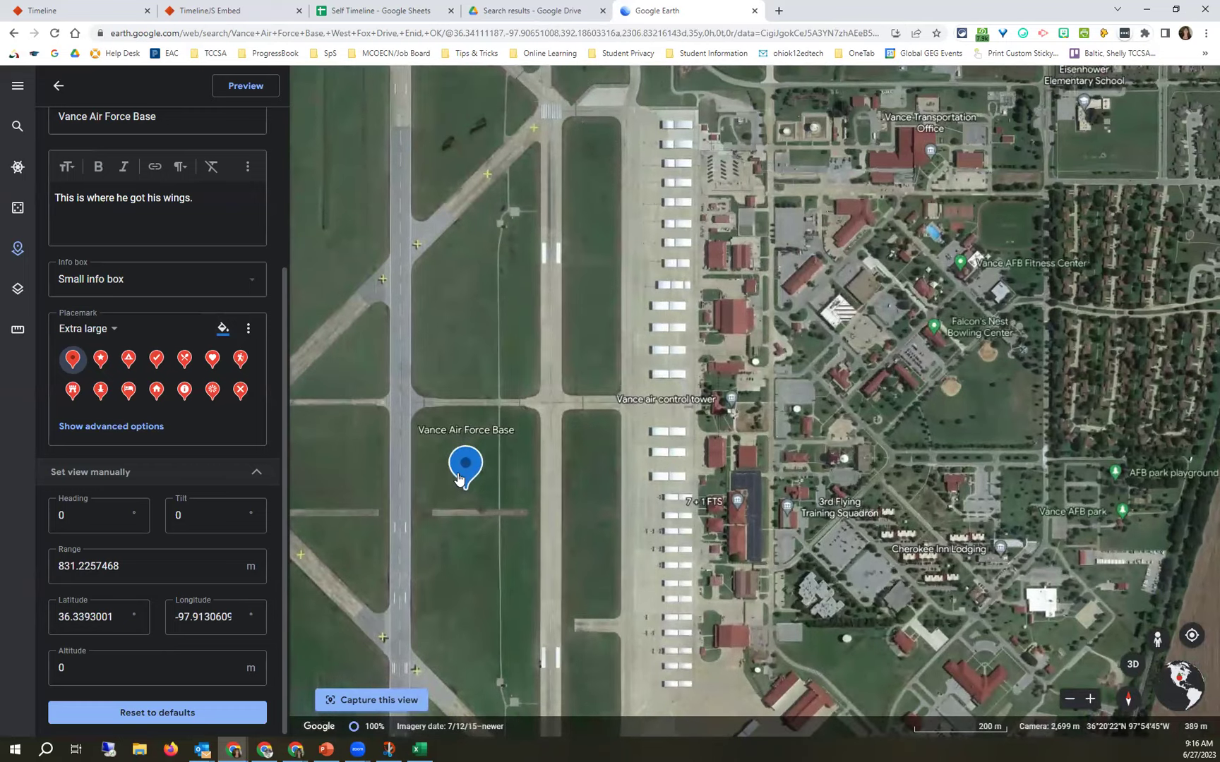
scroll(675, 446, "up", 2)
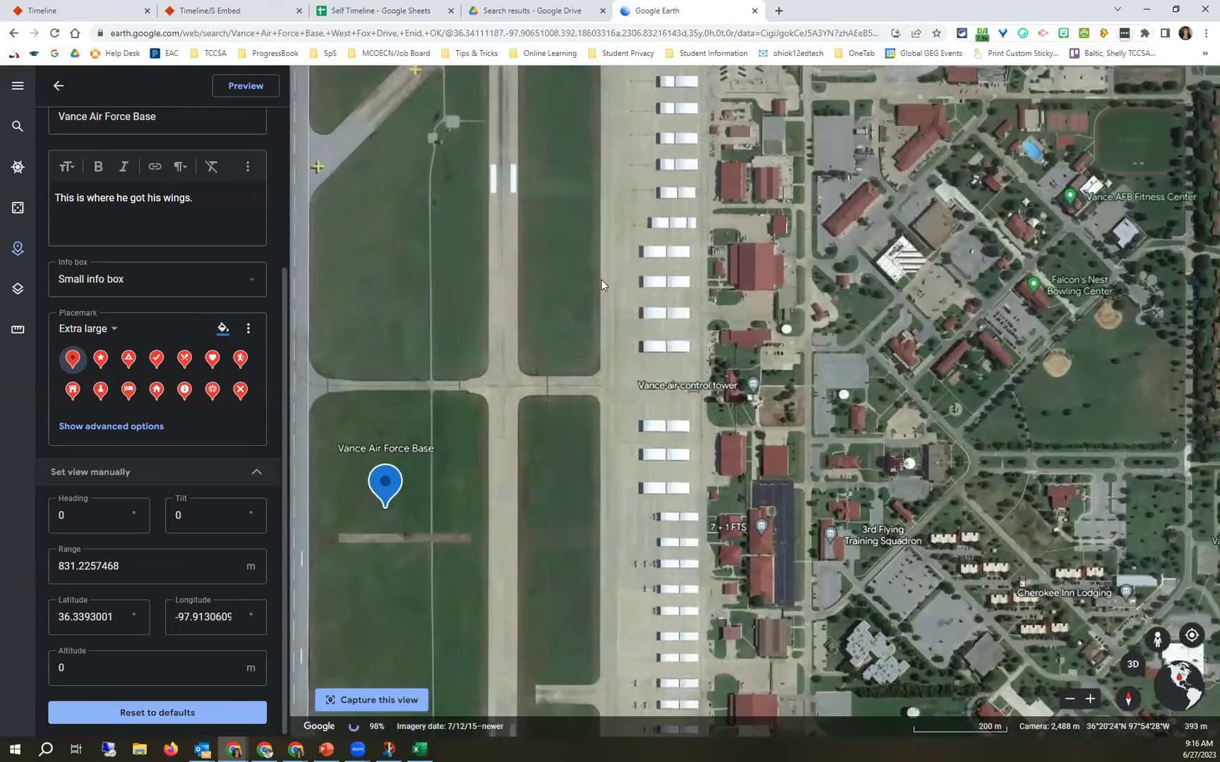
left_click_drag(613, 355, 617, 550)
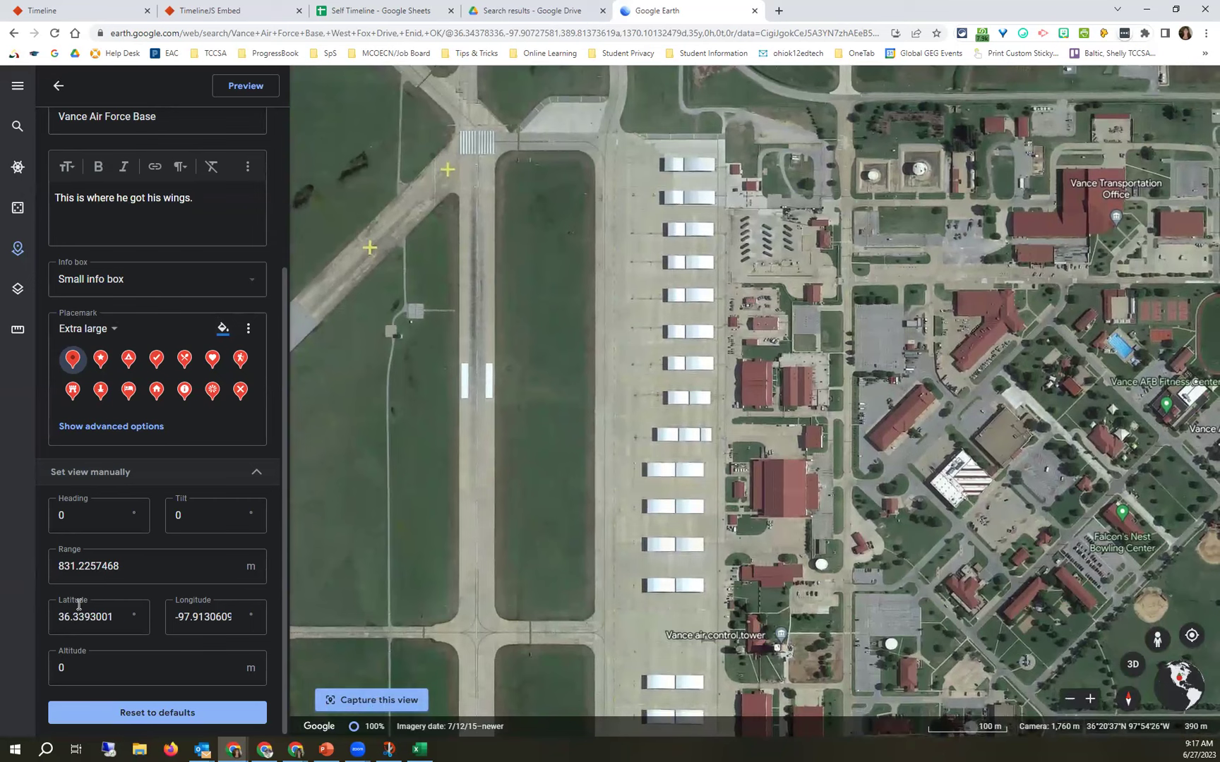
left_click(368, 703)
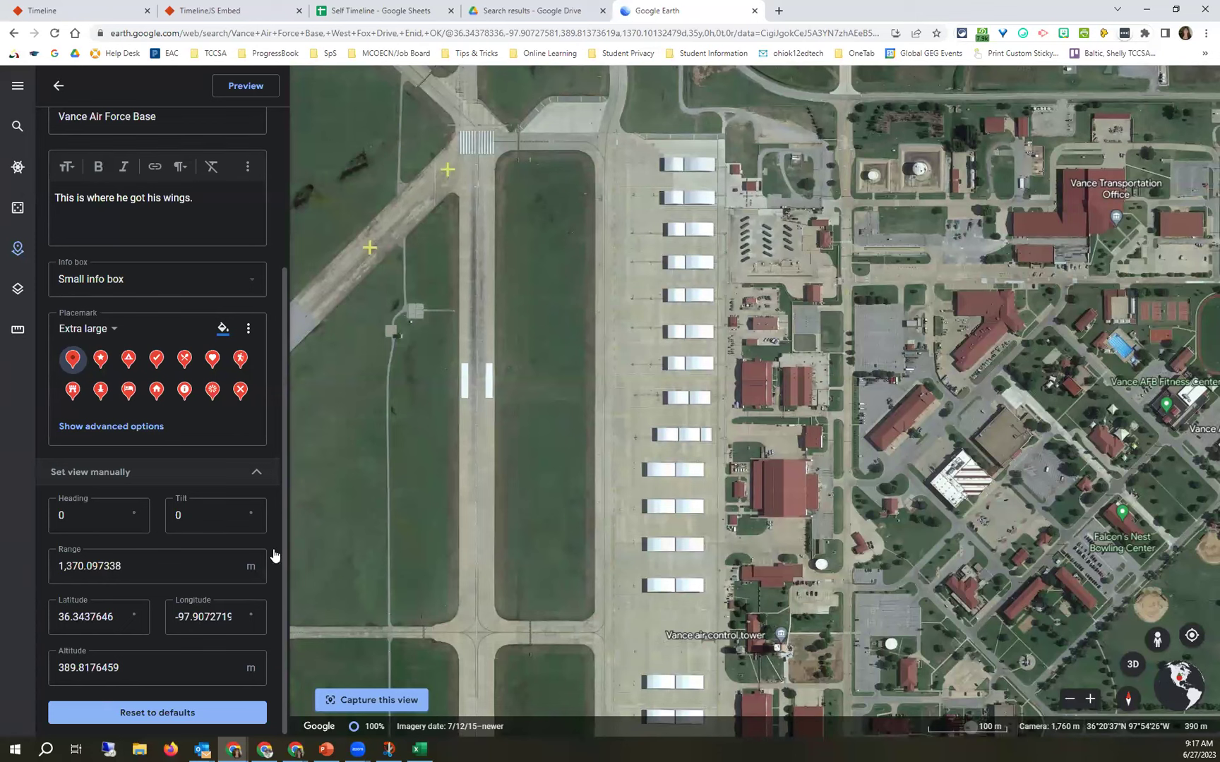
scroll(254, 520, "up", 3)
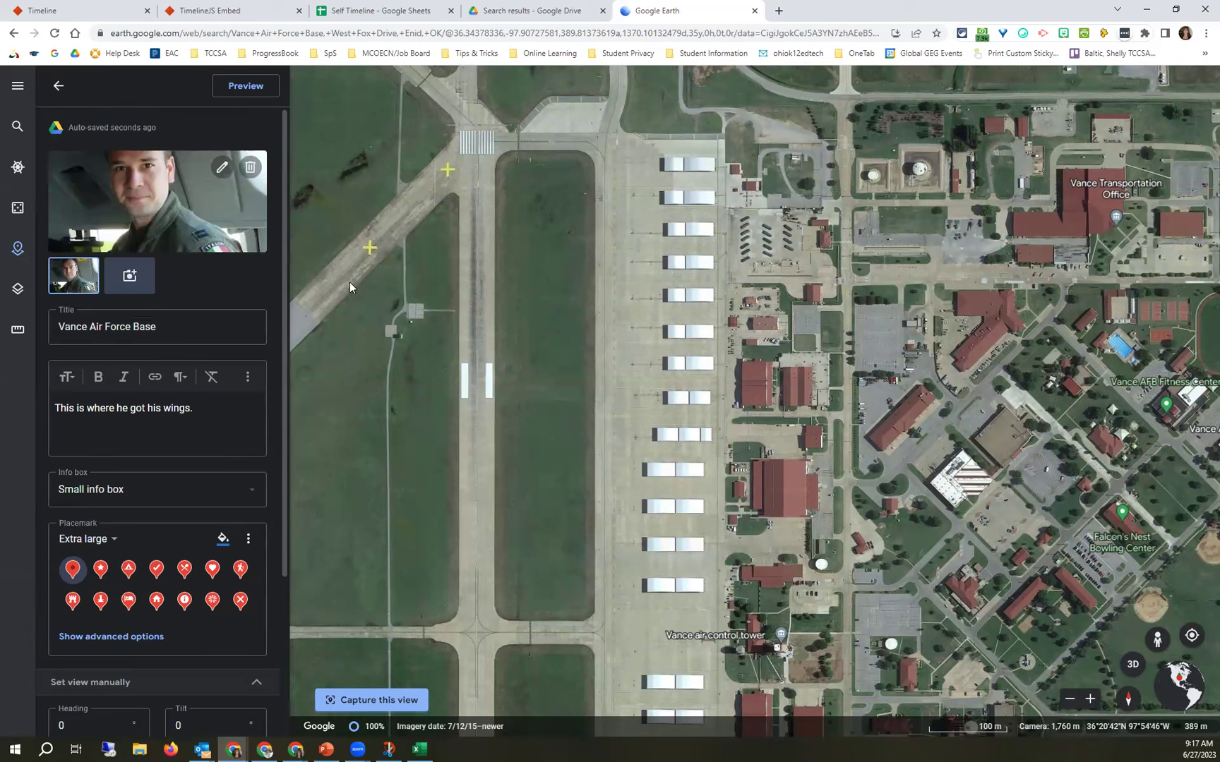
Back in the project list, drag Vance Air Force Base up to sit just below Offutt Air Force Base.
left_click(58, 86)
left_click(96, 225)
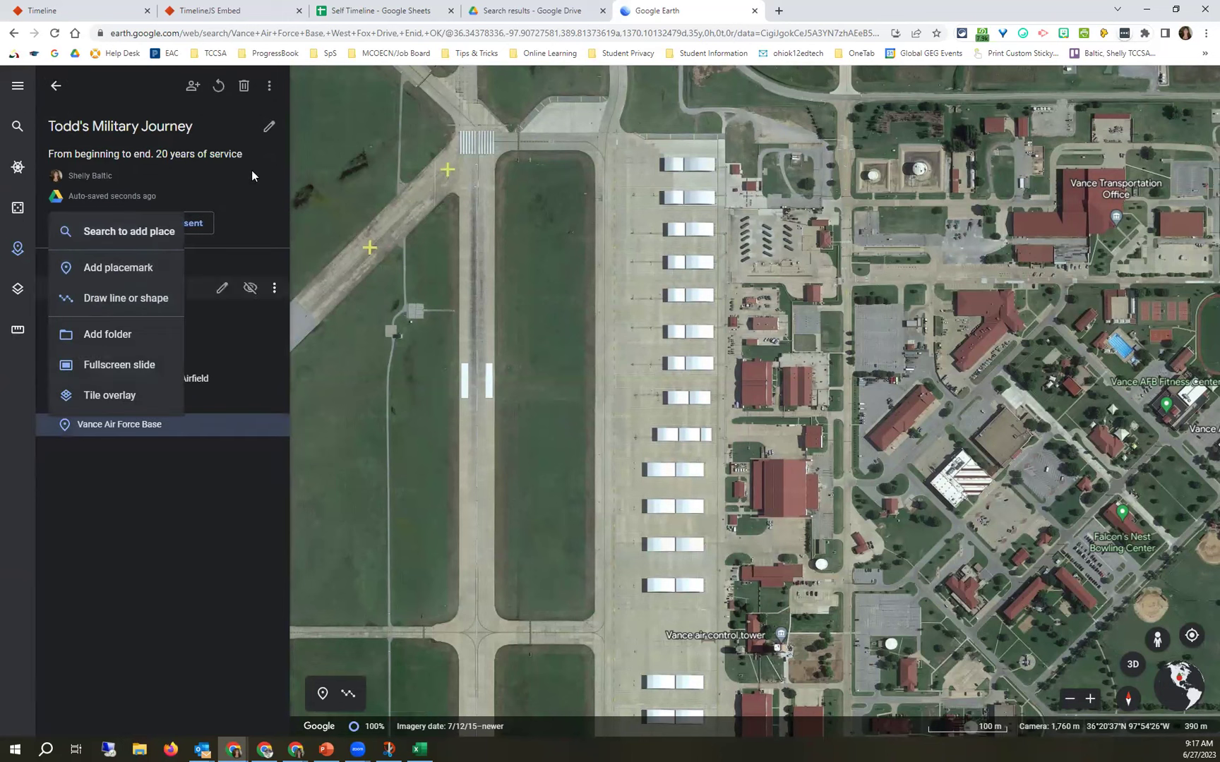
left_click(178, 441)
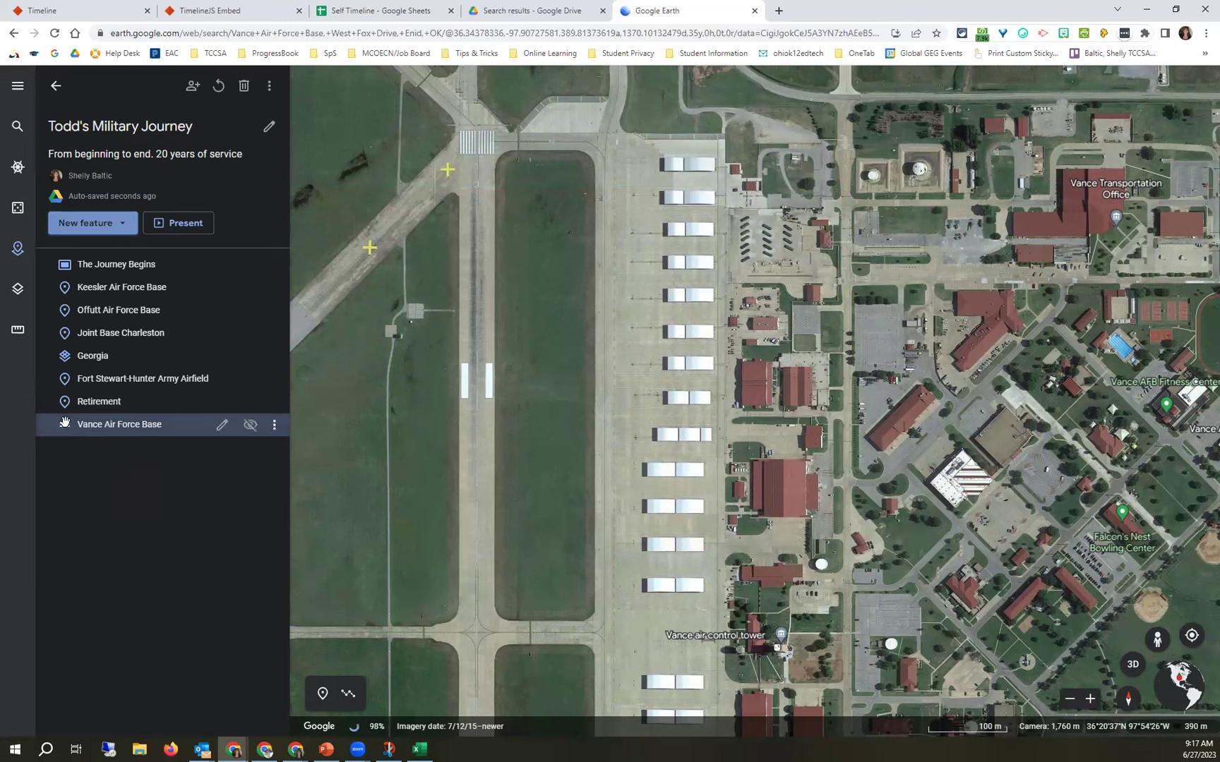
left_click_drag(87, 430, 99, 331)
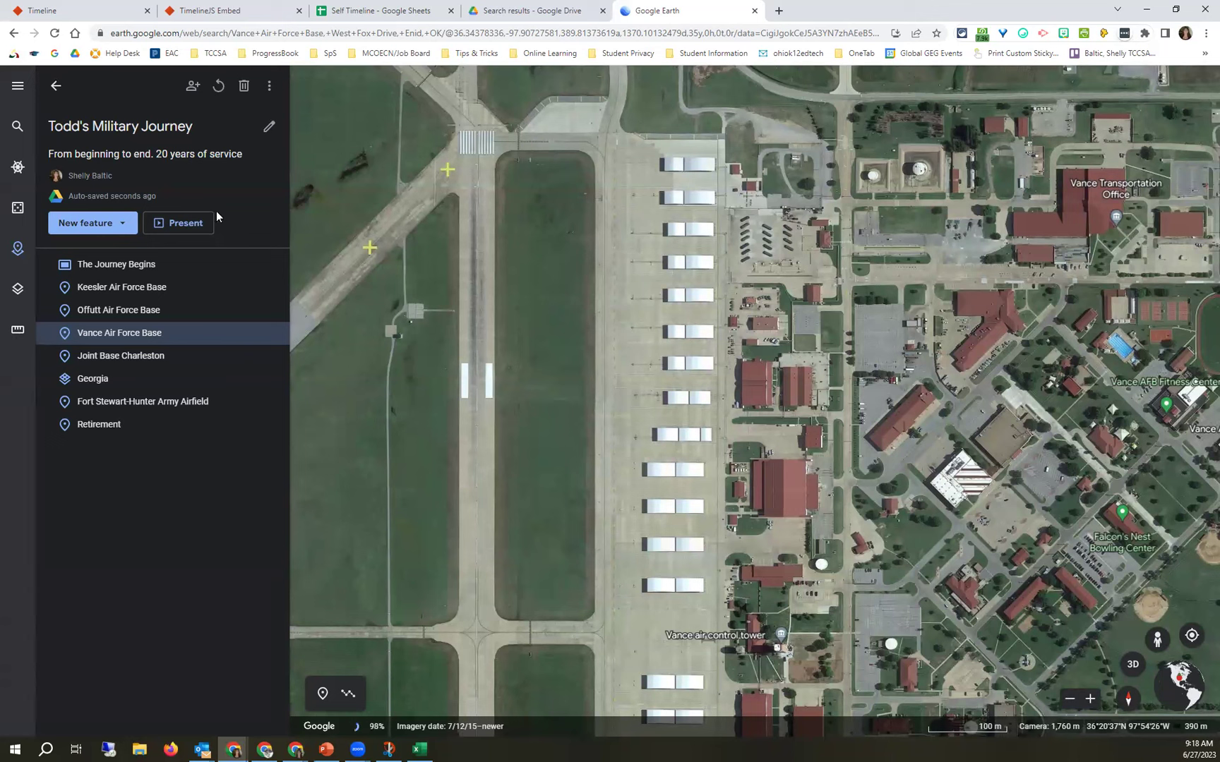
Preview Keesler, Offutt, Vance and Joint Base Charleston in turn, ending on Charleston's info card.
left_click(163, 293)
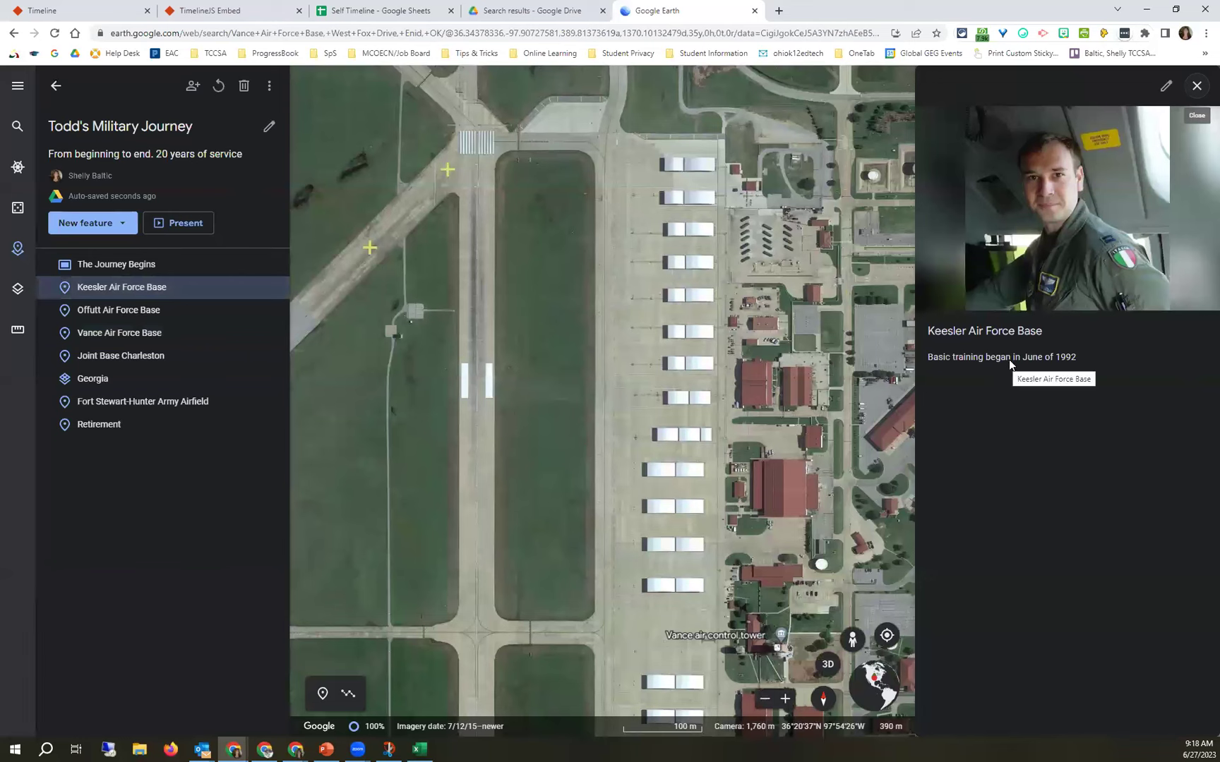
left_click(191, 315)
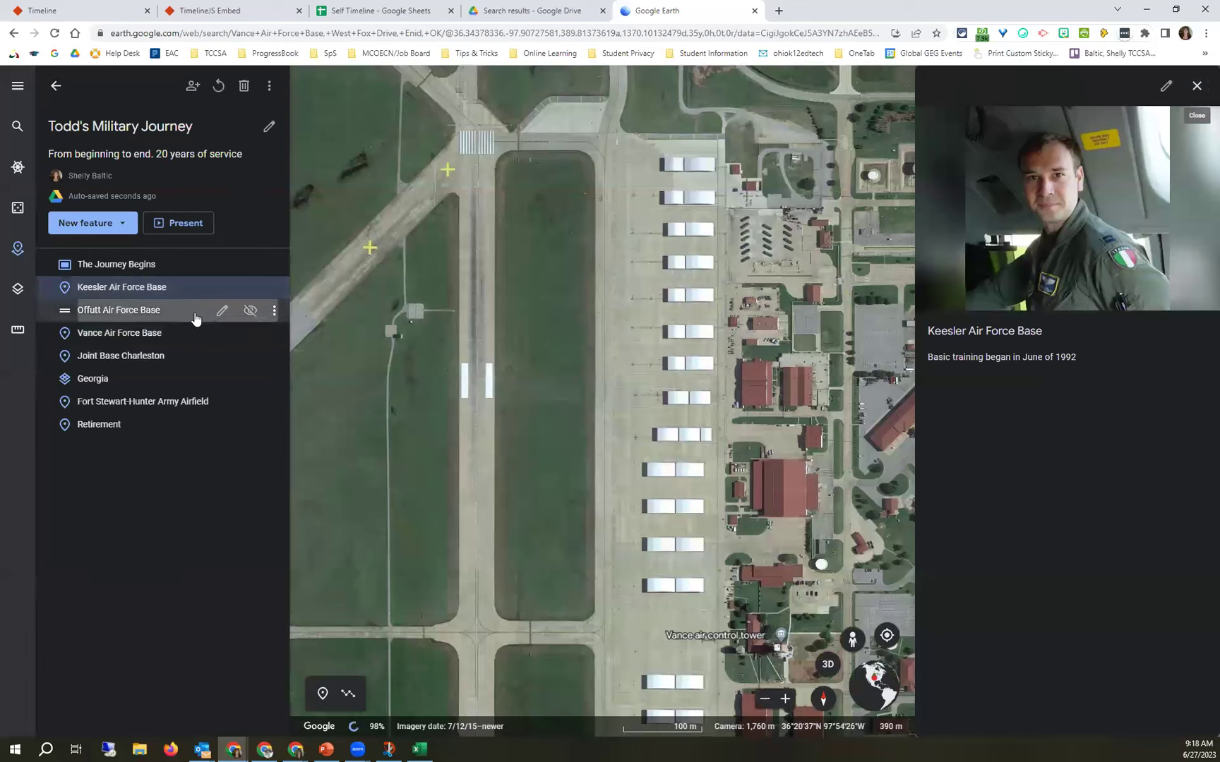
left_click(151, 336)
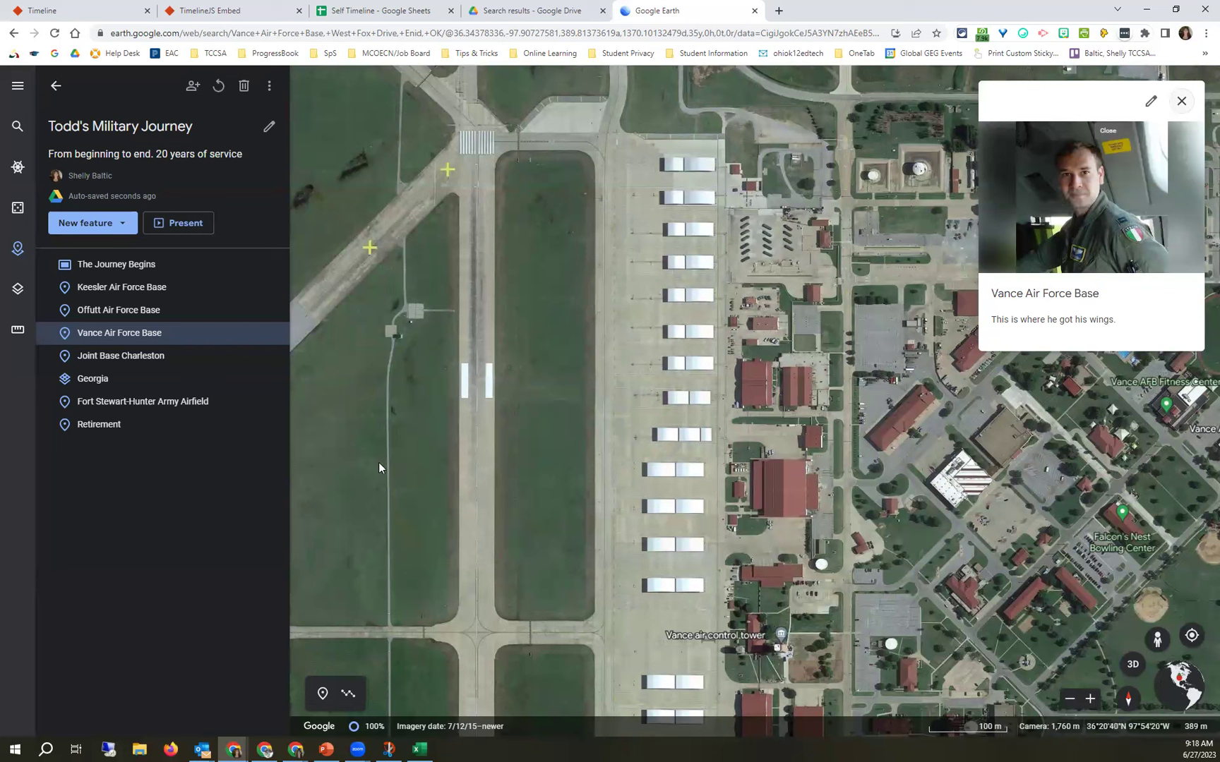
left_click(167, 360)
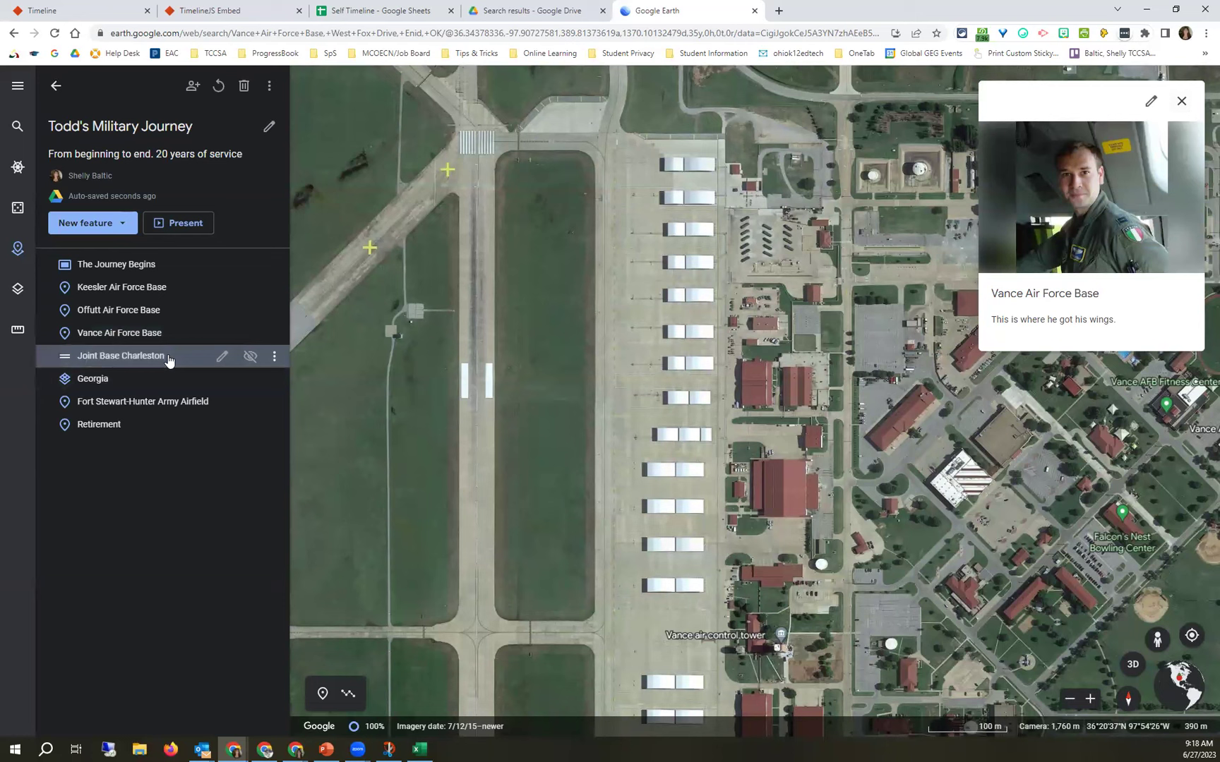
left_click(218, 88)
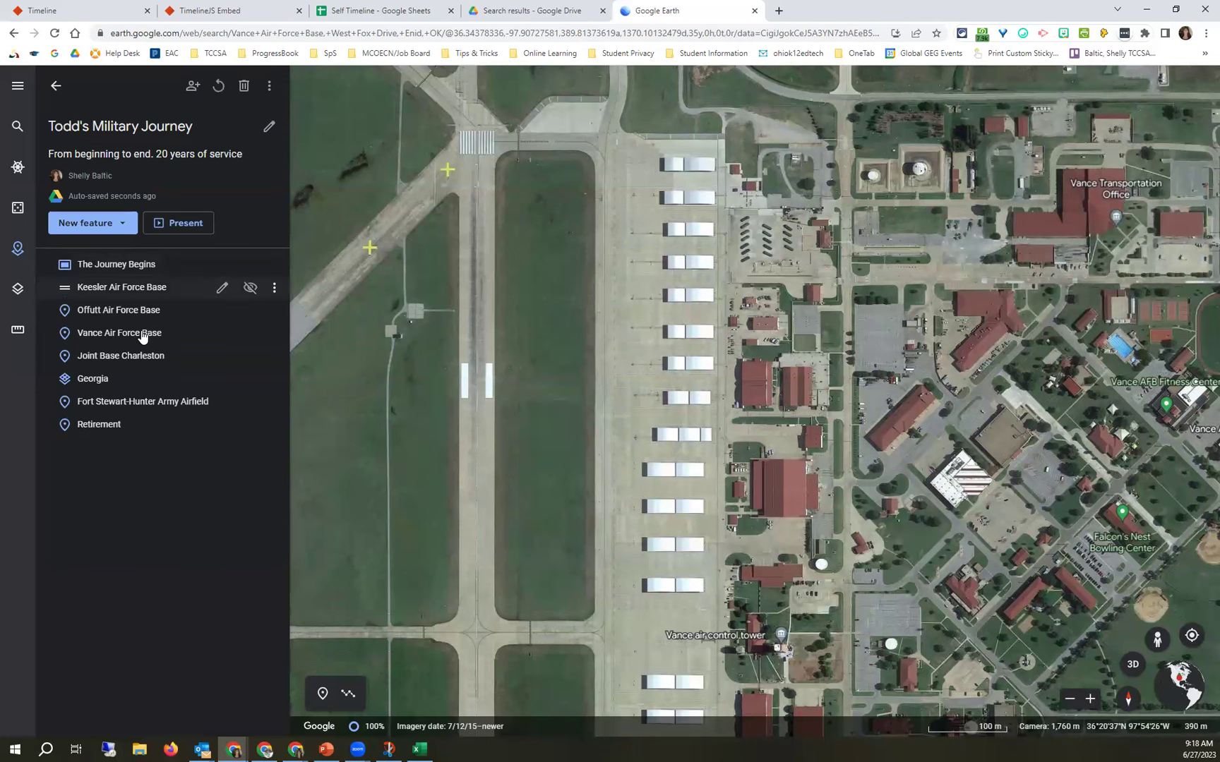
left_click(139, 360)
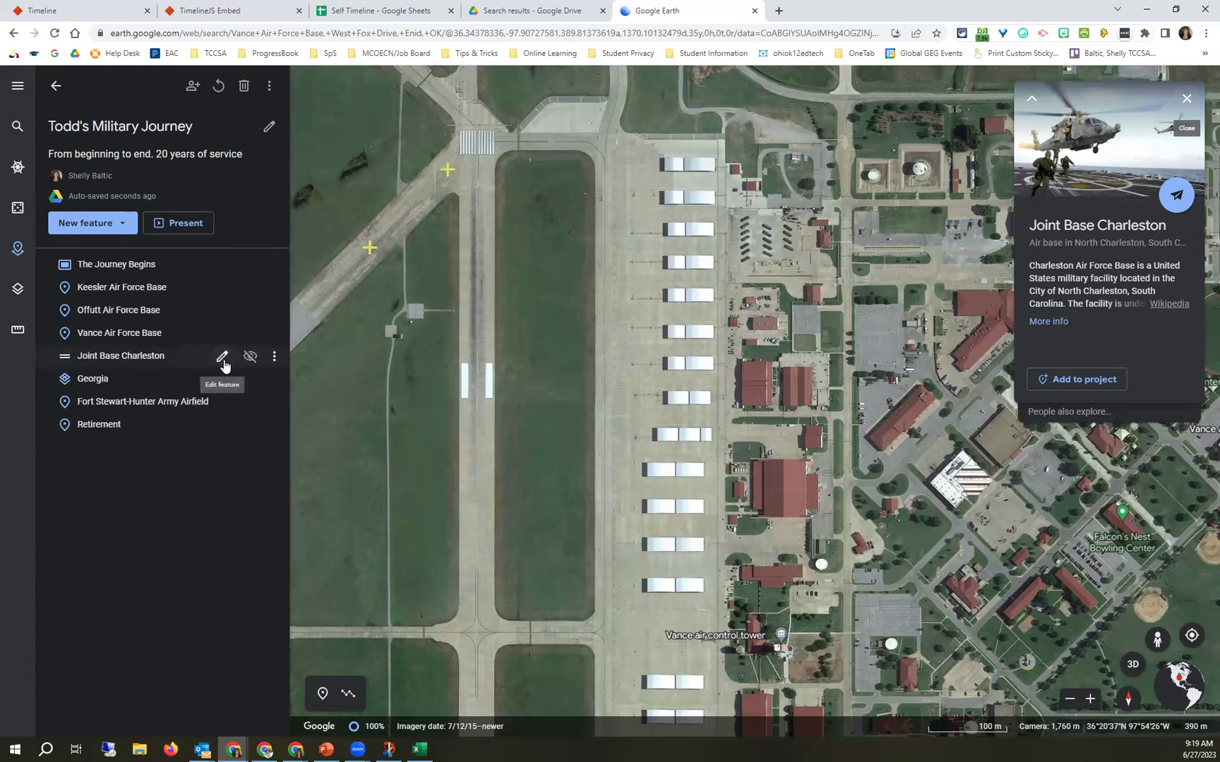
Review Joint Base Charleston's edit settings, then preview and close The Journey Begins slide.
left_click(223, 358)
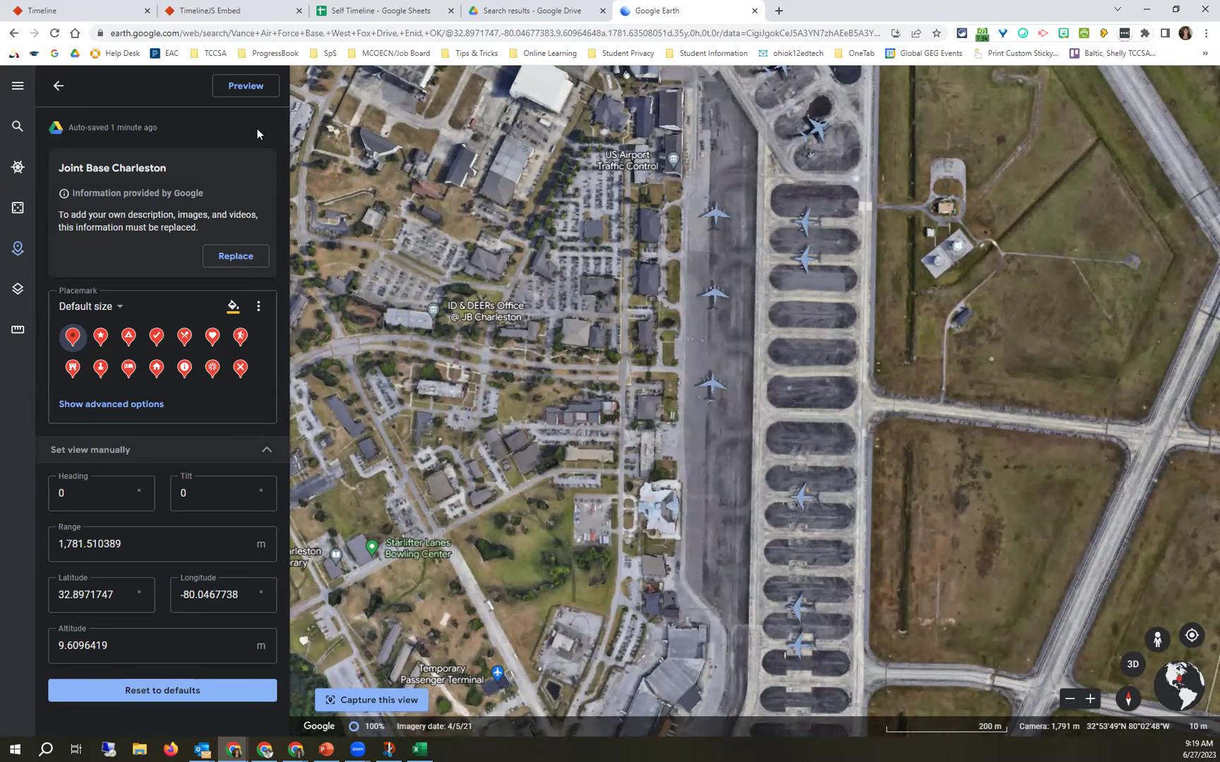
left_click(56, 86)
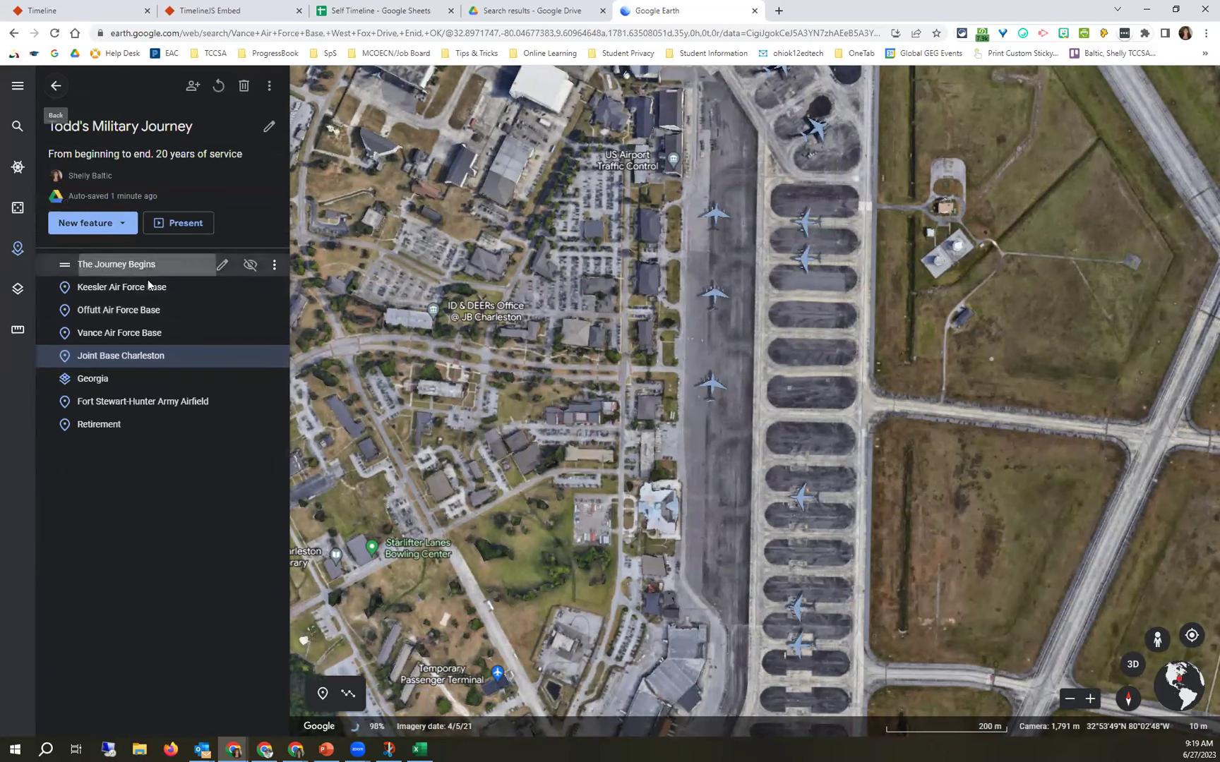
left_click(148, 279)
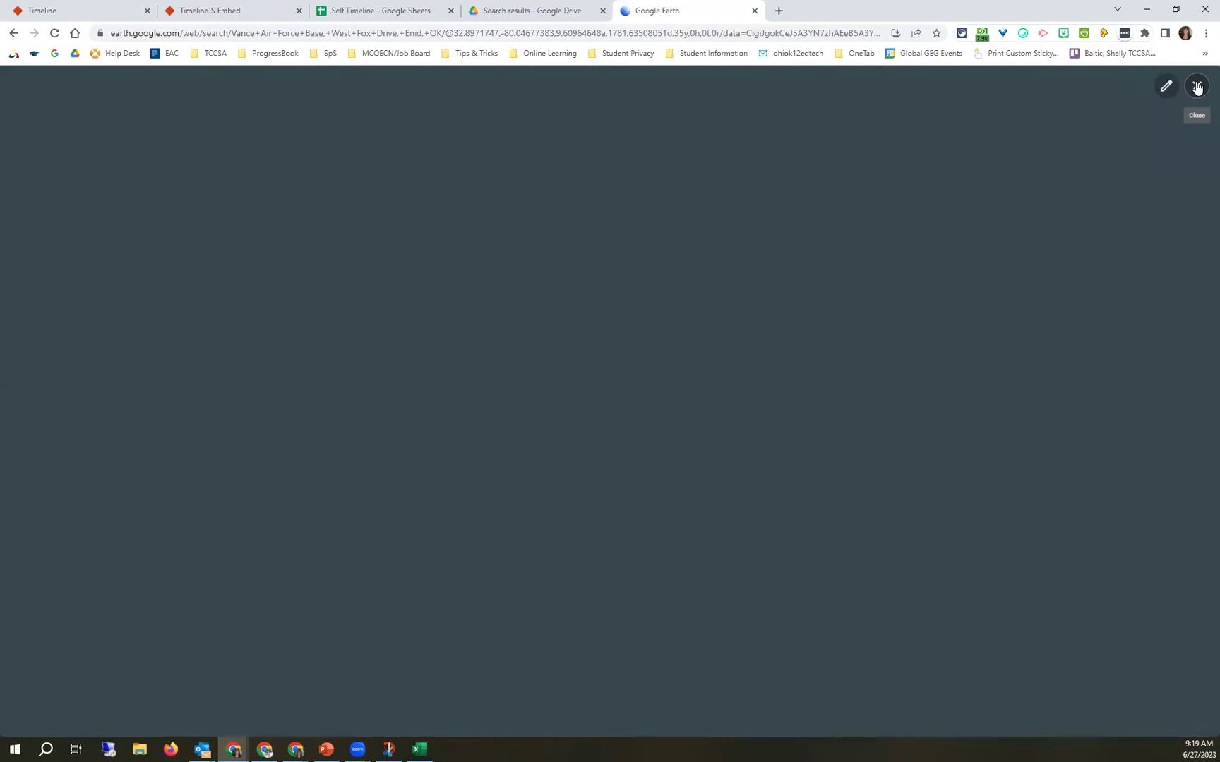
left_click(1197, 86)
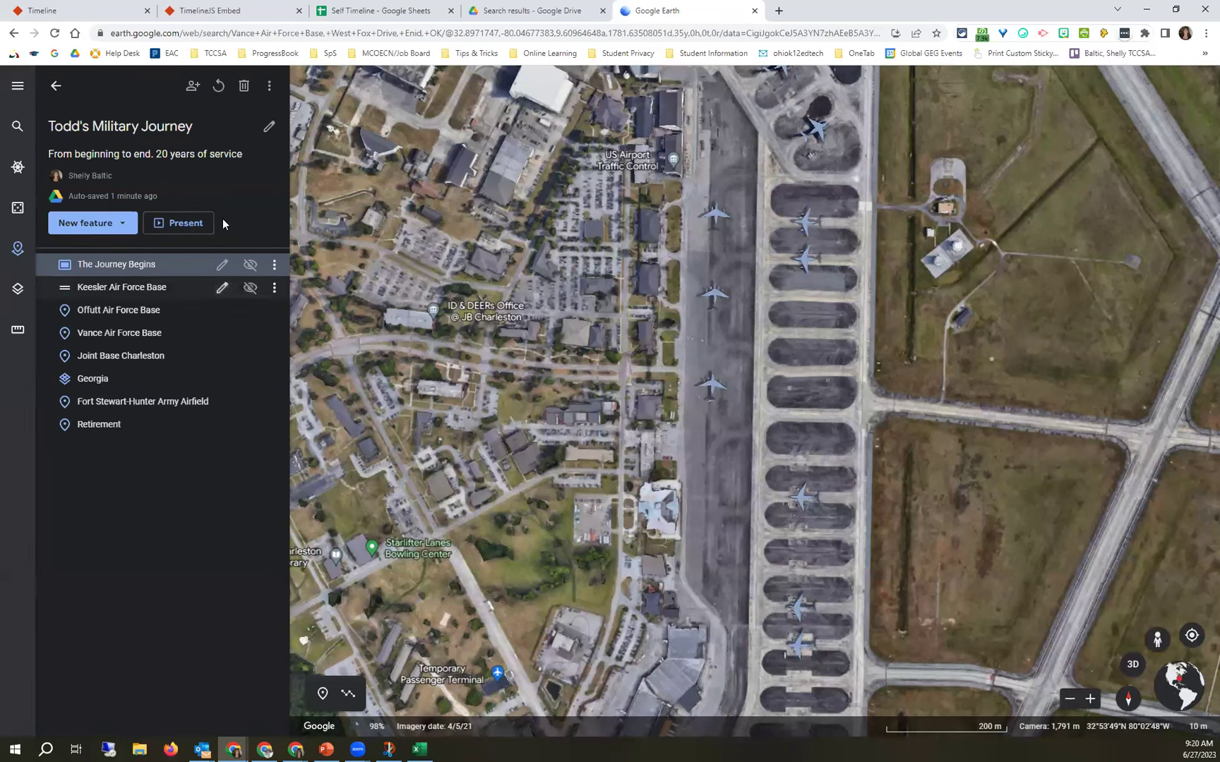
Present Todd's Military Journey and jump to The Journey Begins from the Table of Contents.
left_click(185, 225)
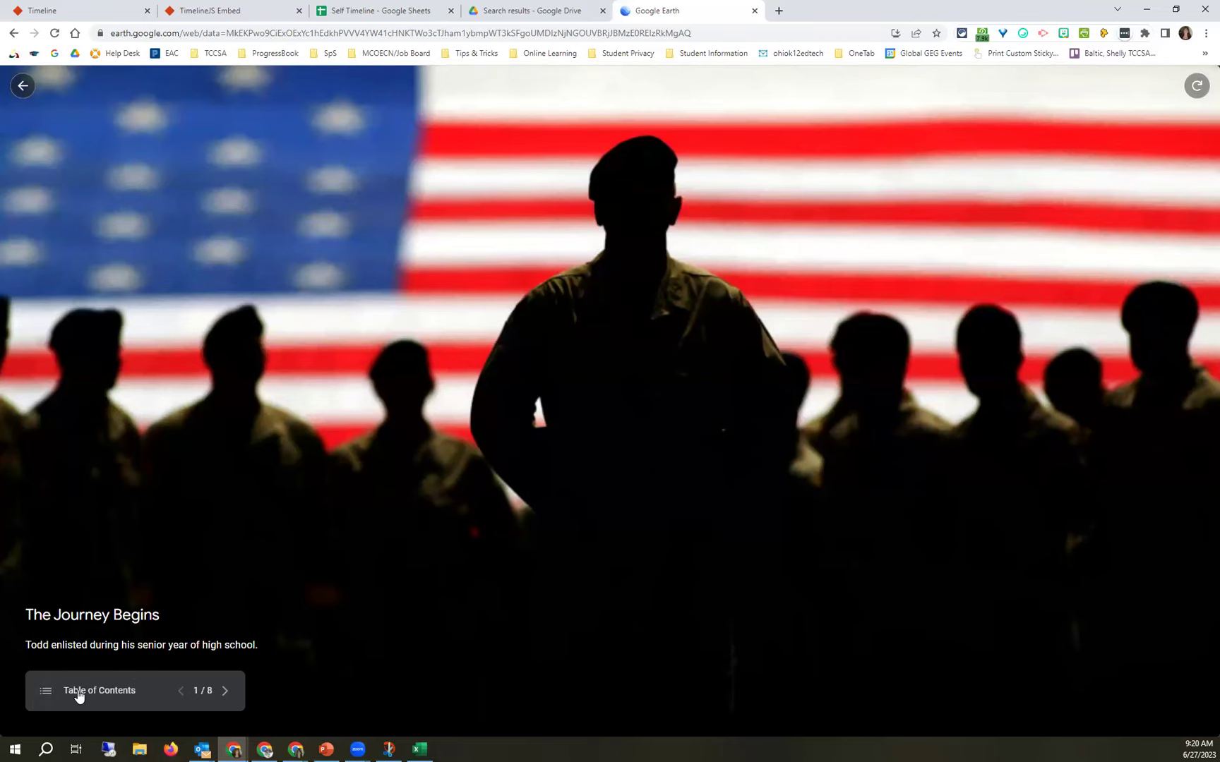
left_click(79, 693)
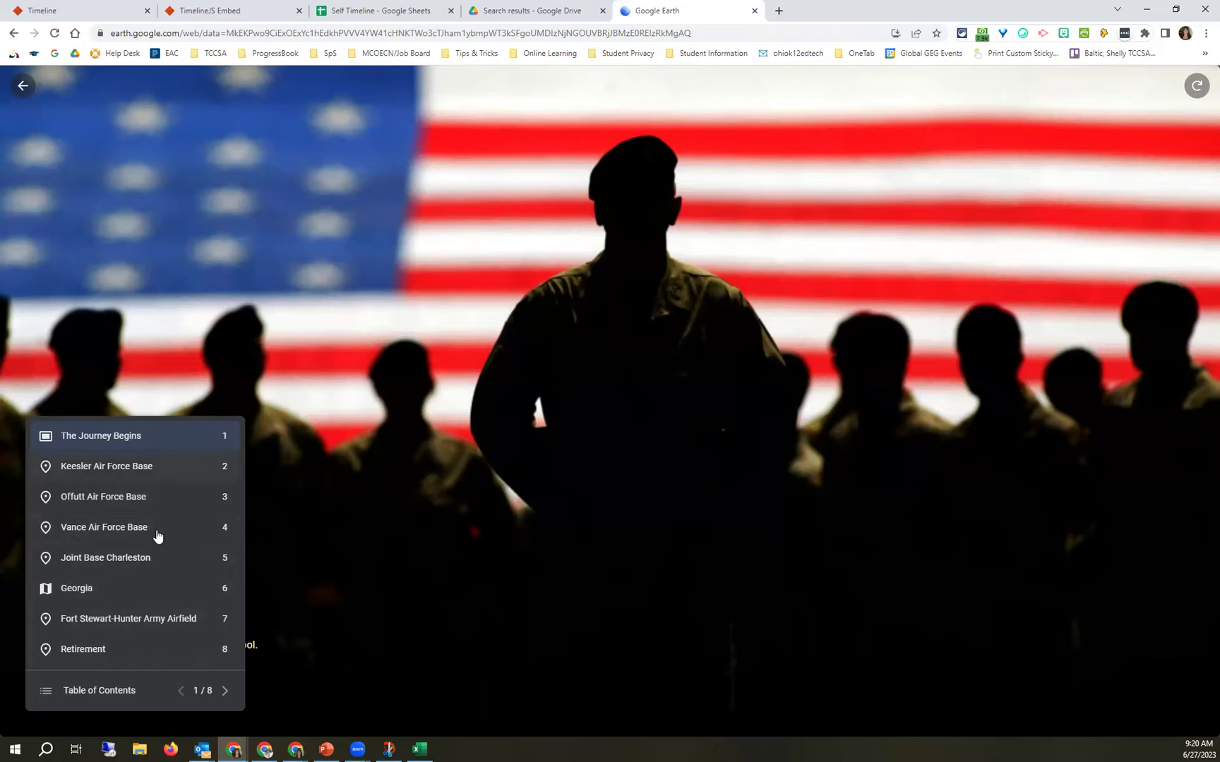
left_click(87, 437)
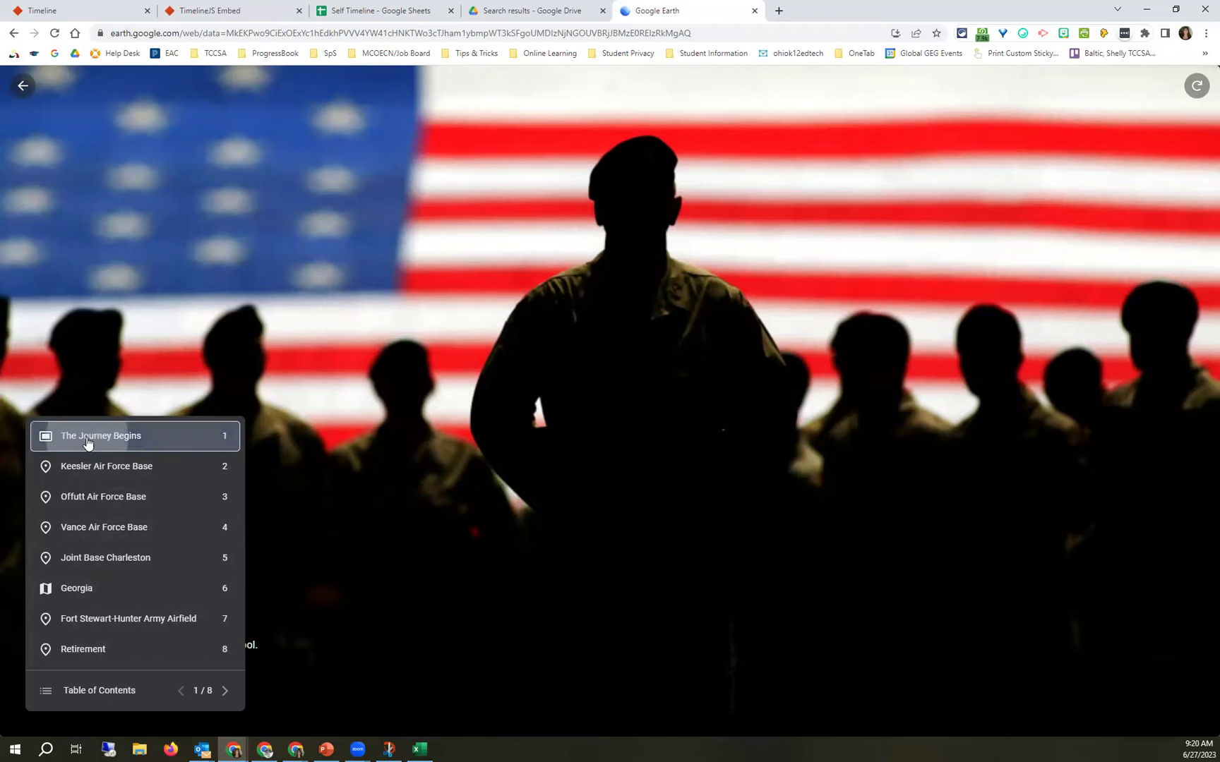
Advance the tour slide by slide past Vance to slide 5 of 8, Joint Base Charleston.
left_click(225, 692)
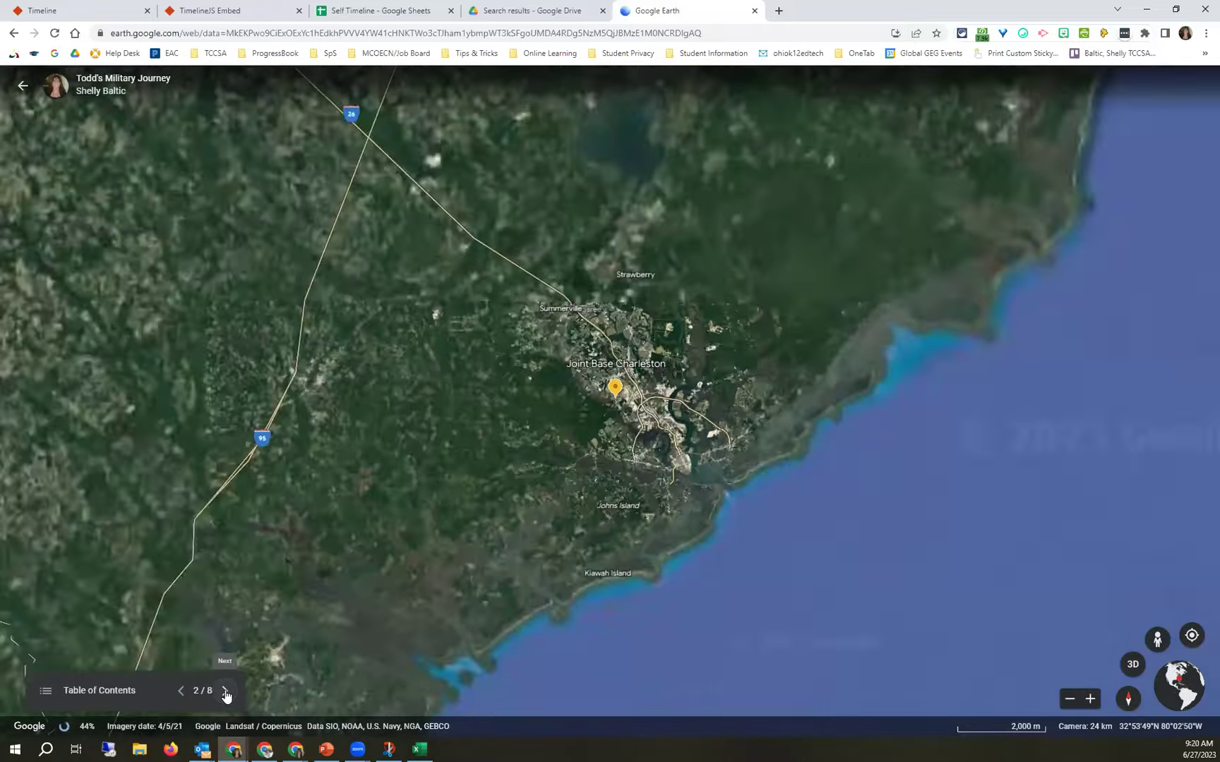
left_click(225, 692)
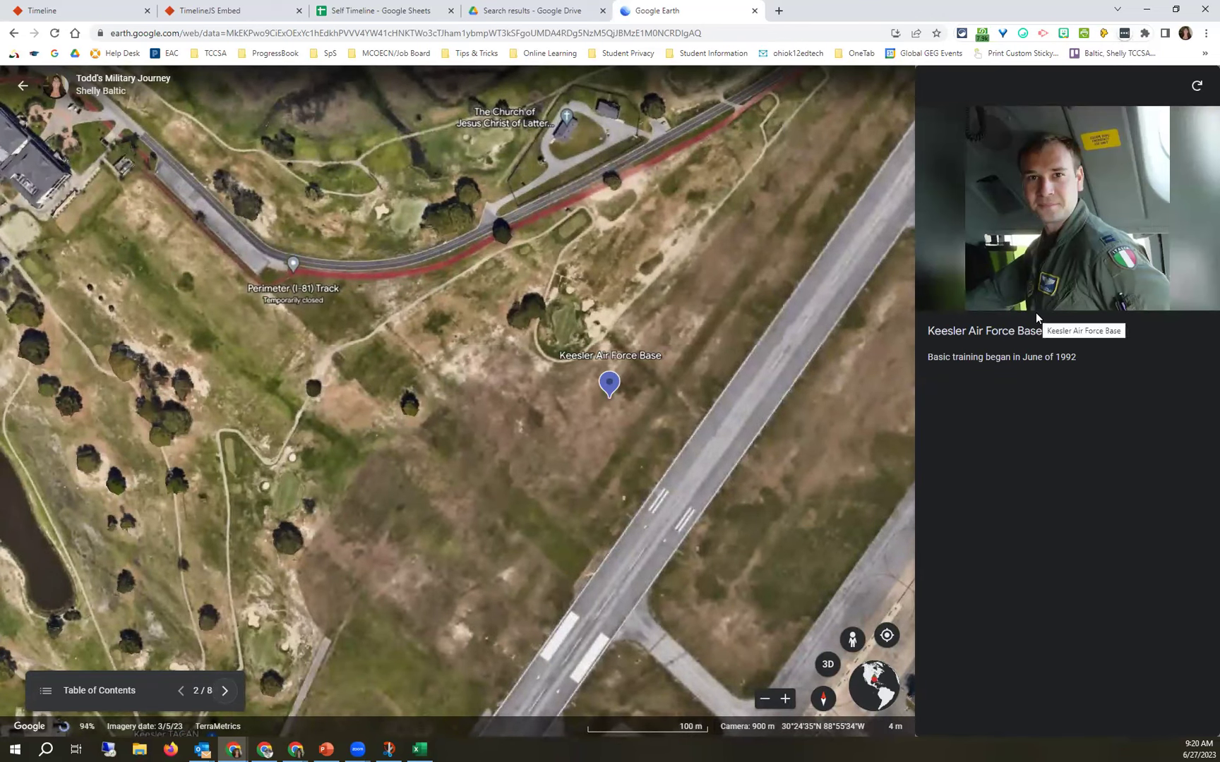
left_click(224, 692)
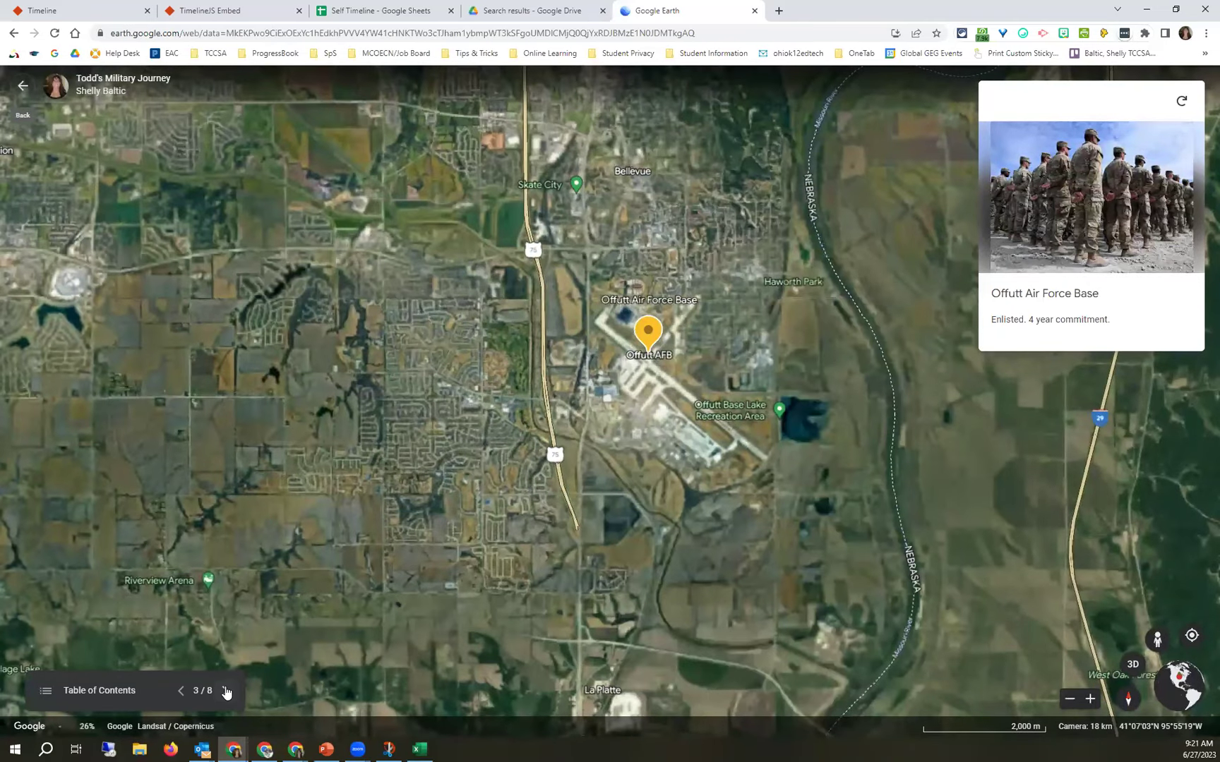
left_click(226, 691)
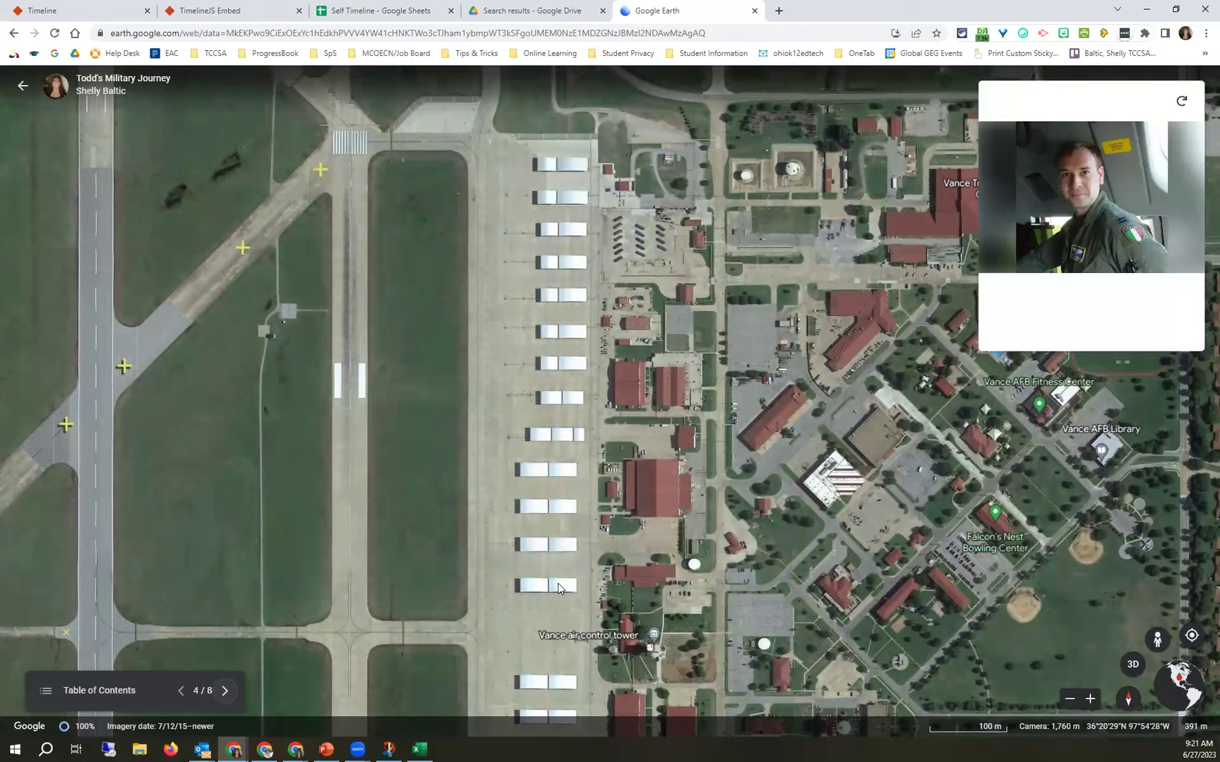
left_click(223, 691)
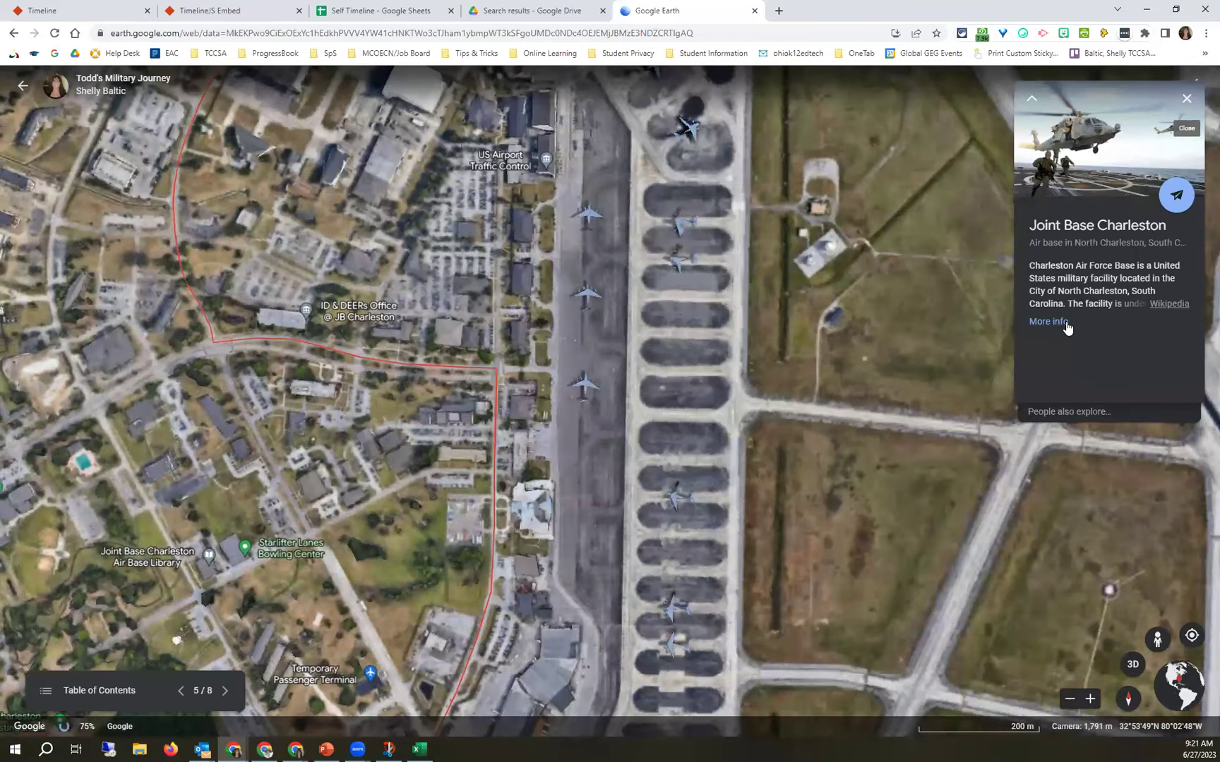
Open Joint Base Charleston's full details, advance to slide 6 Georgia, then exit the presentation.
left_click(1049, 322)
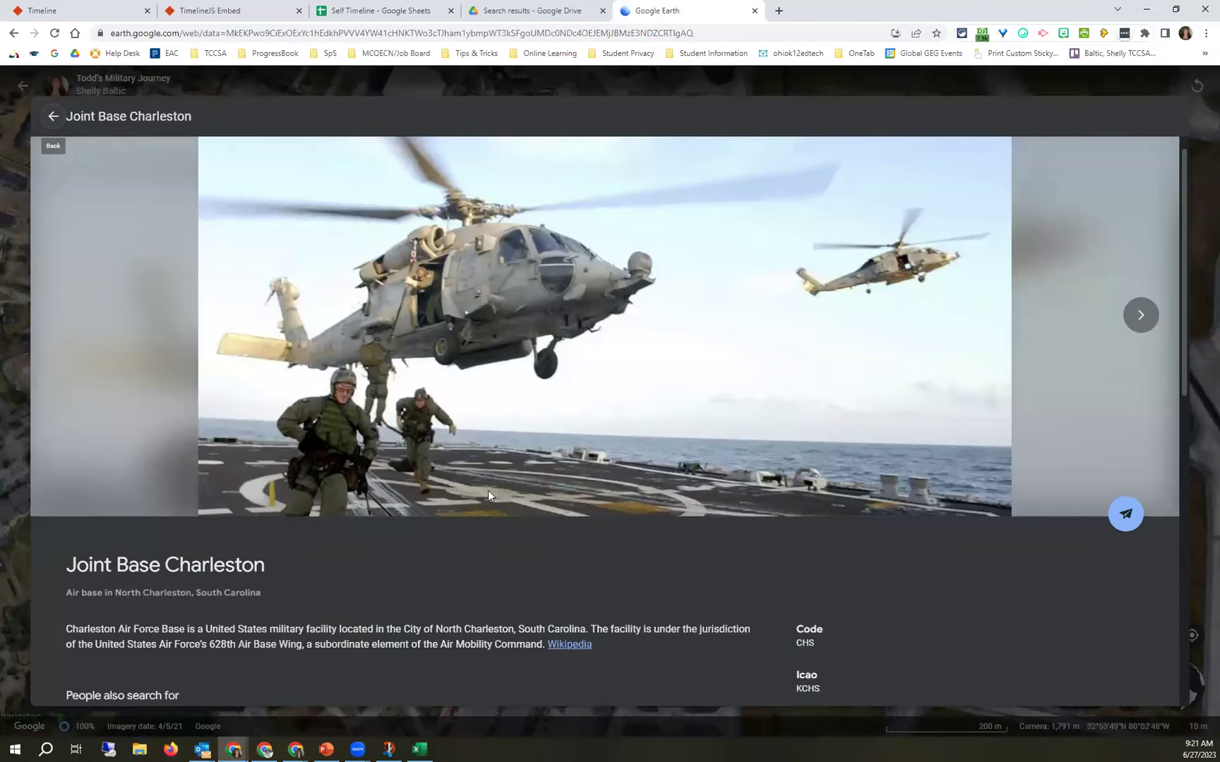
scroll(487, 473, "down", 2)
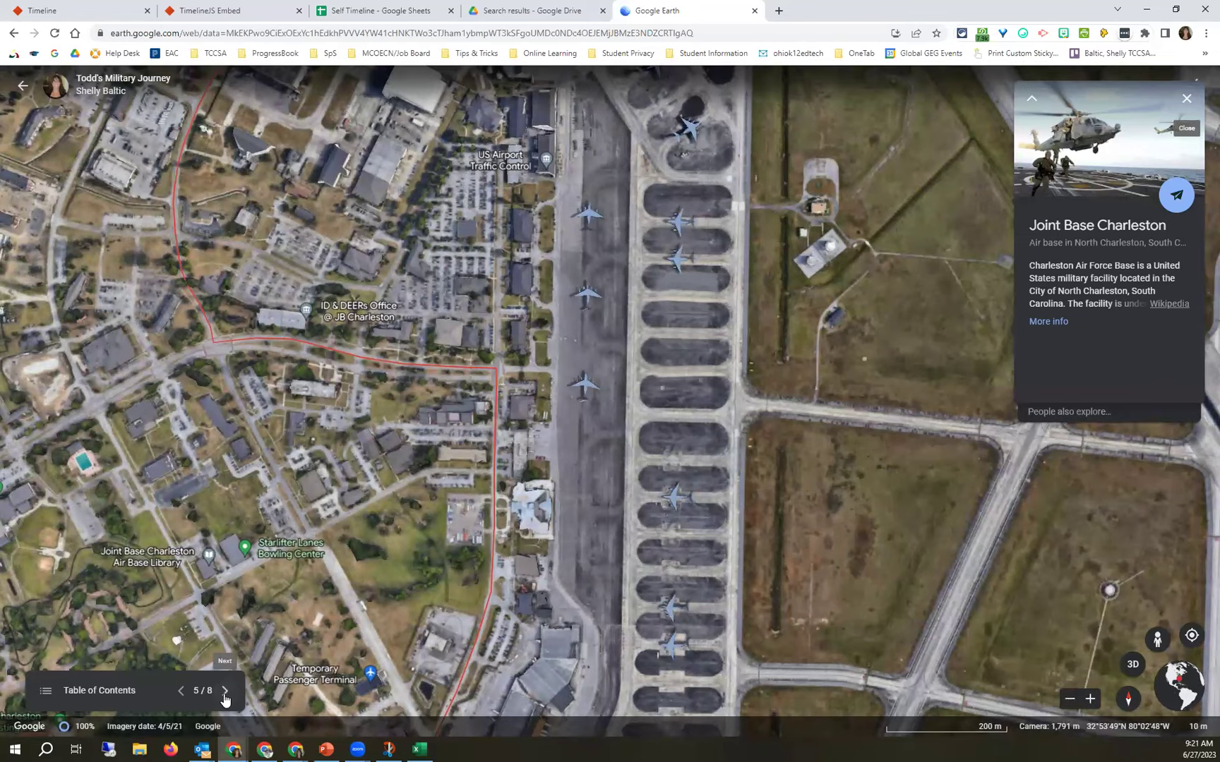
left_click(225, 690)
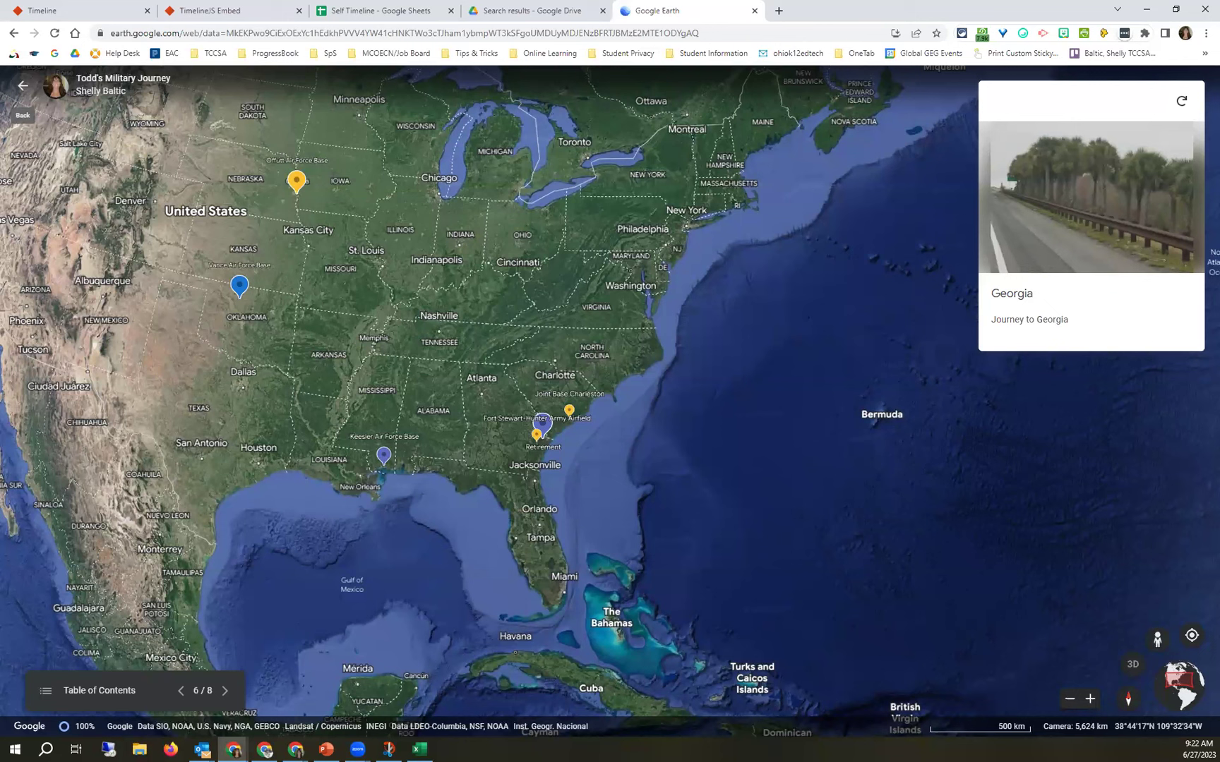
left_click(21, 87)
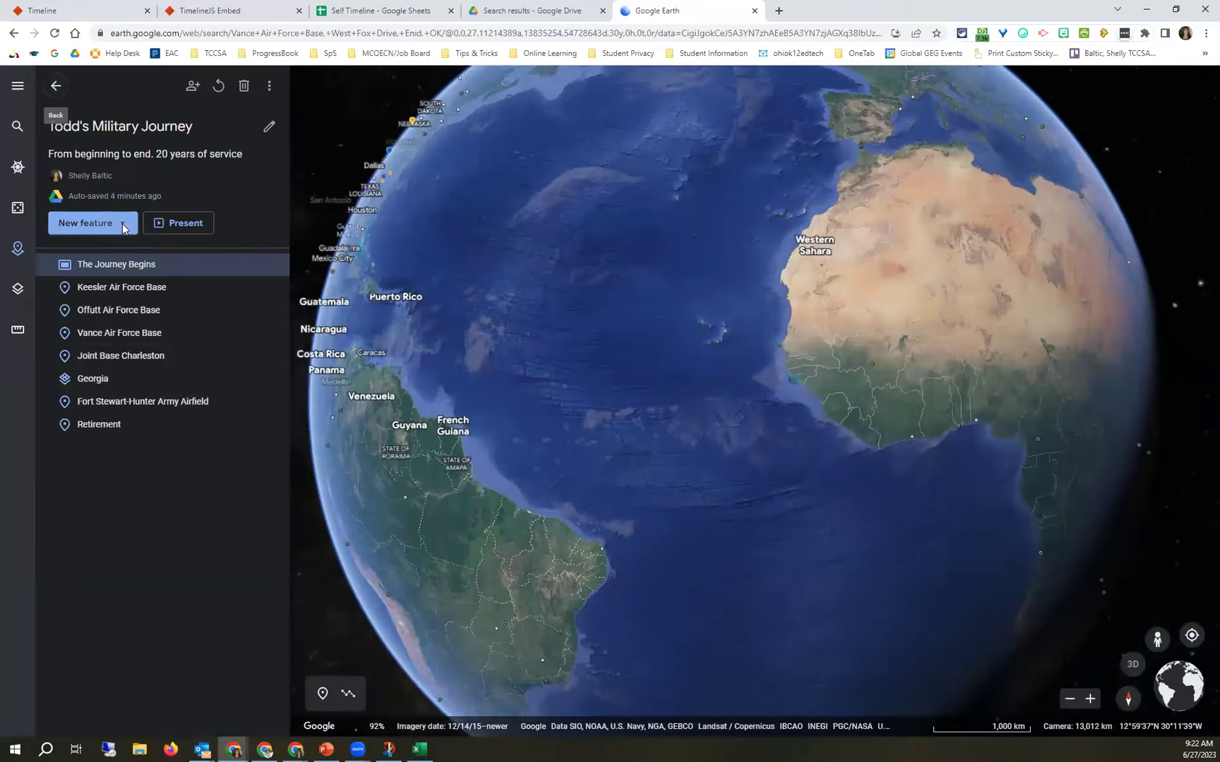
Start a Tile overlay from the New feature list, leaving Untitled Overlay open for editing.
left_click(123, 224)
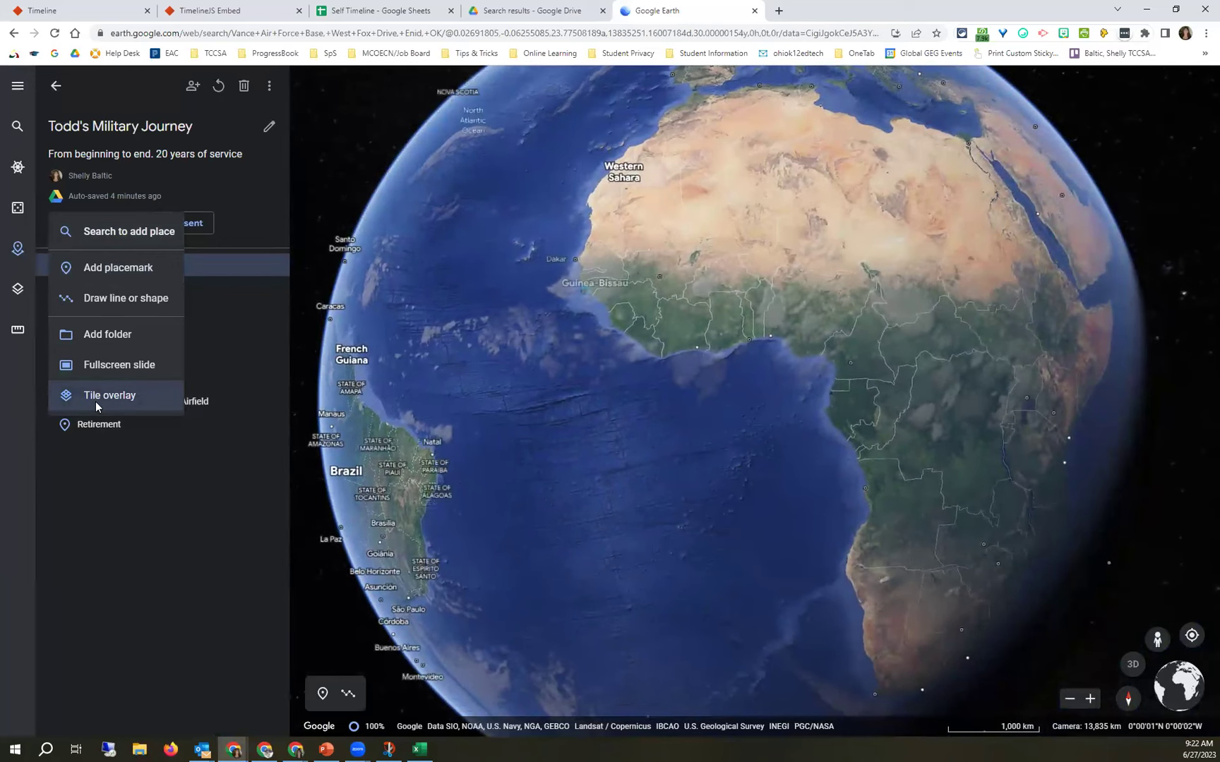
key("Escape")
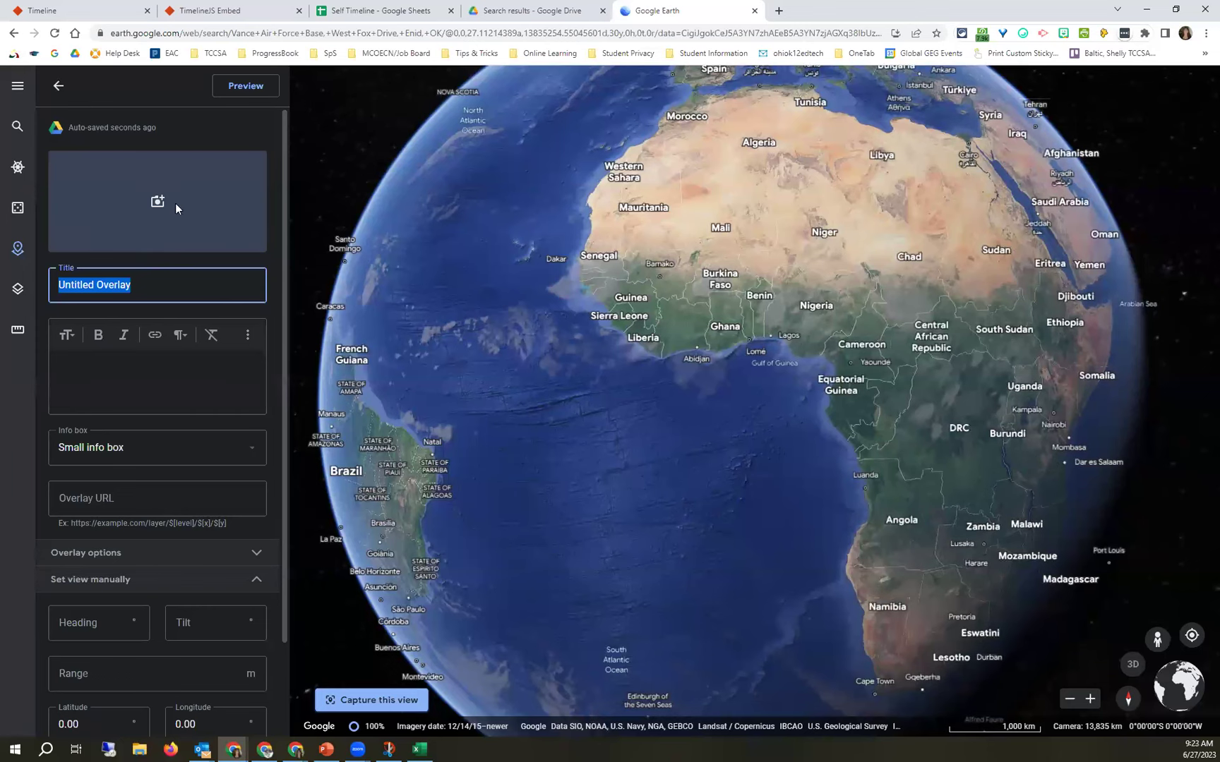
Attach the photo of the boy in the red shirt to the overlay.
left_click(150, 201)
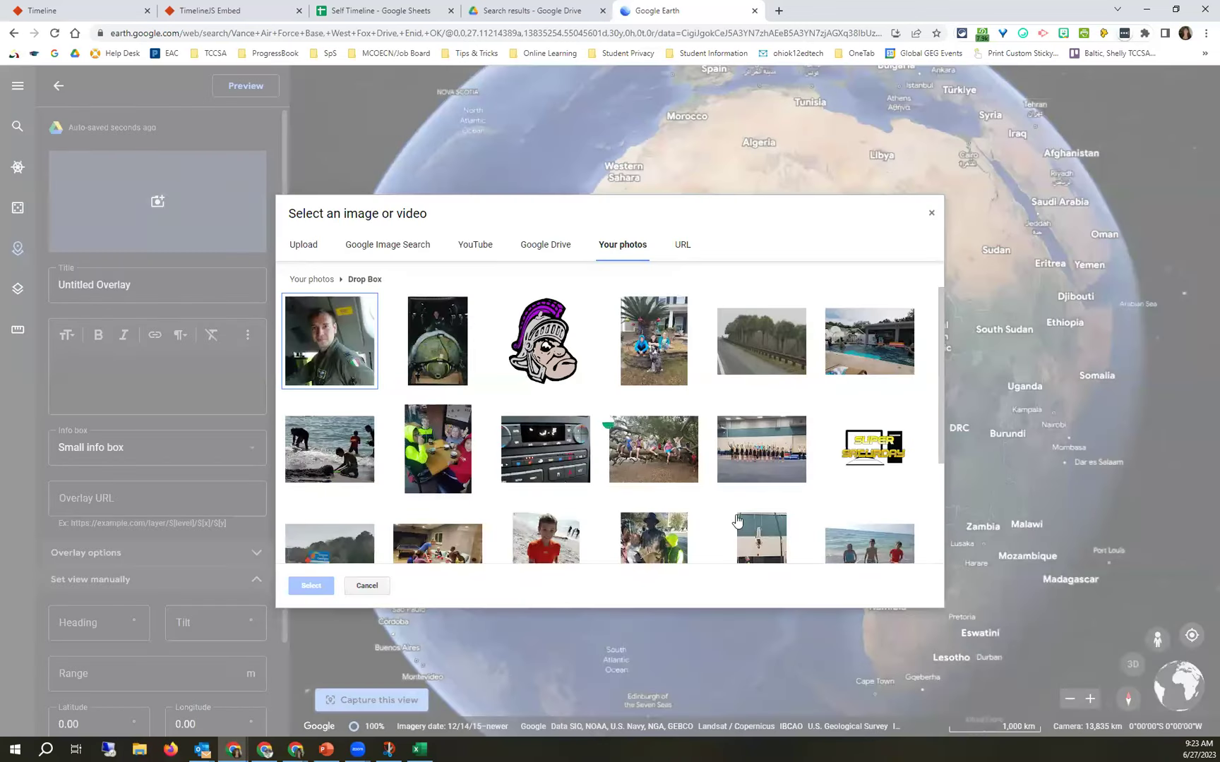
scroll(875, 346, "down", 1)
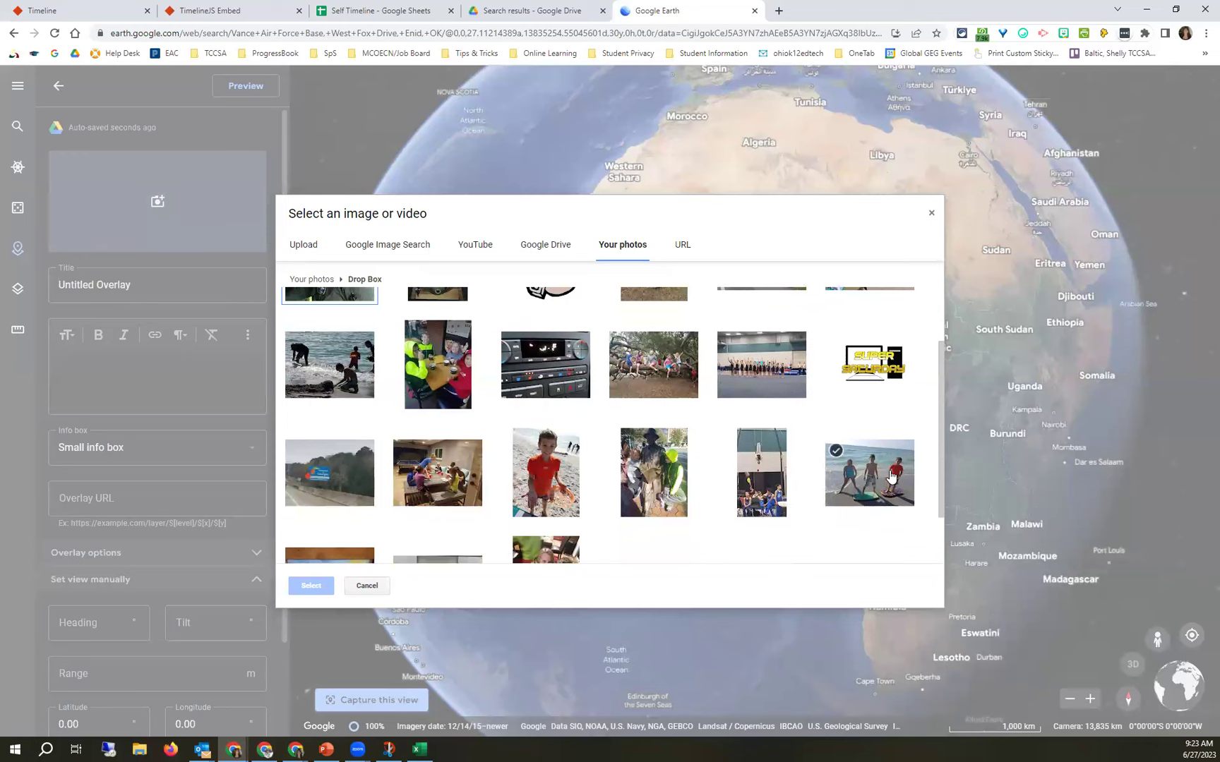
left_click(556, 478)
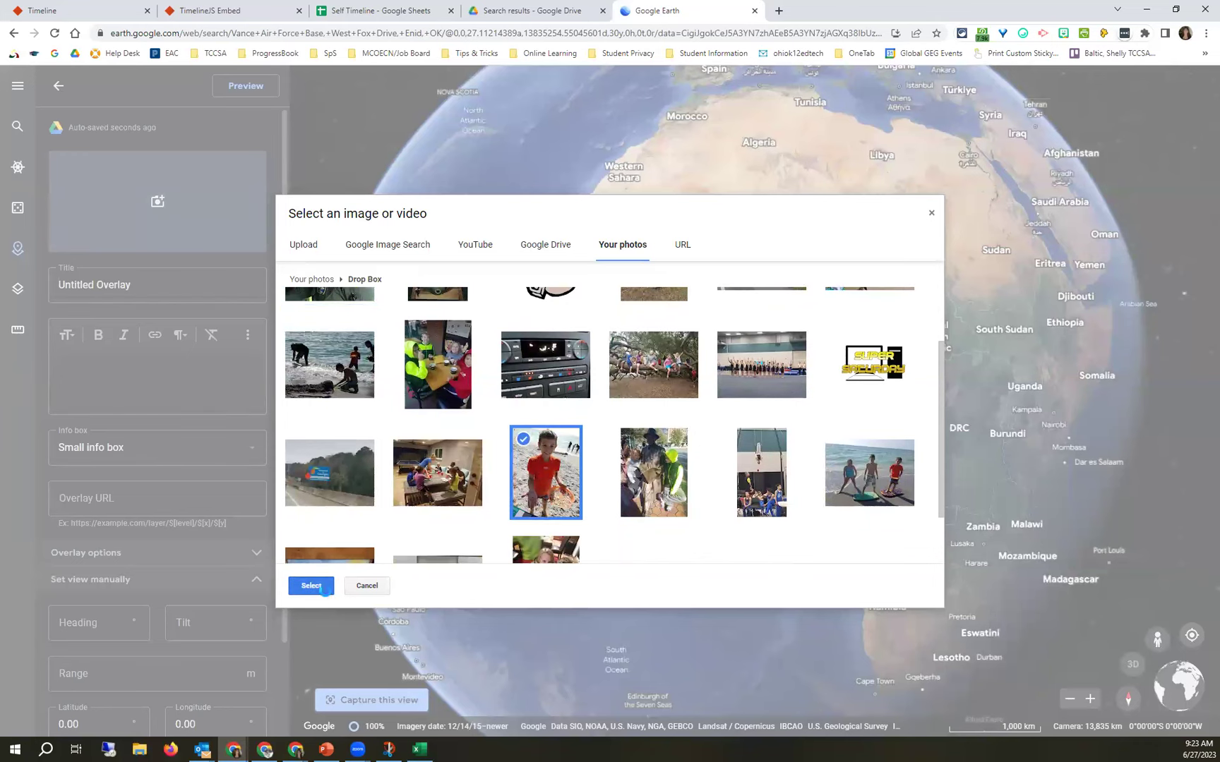
left_click(311, 586)
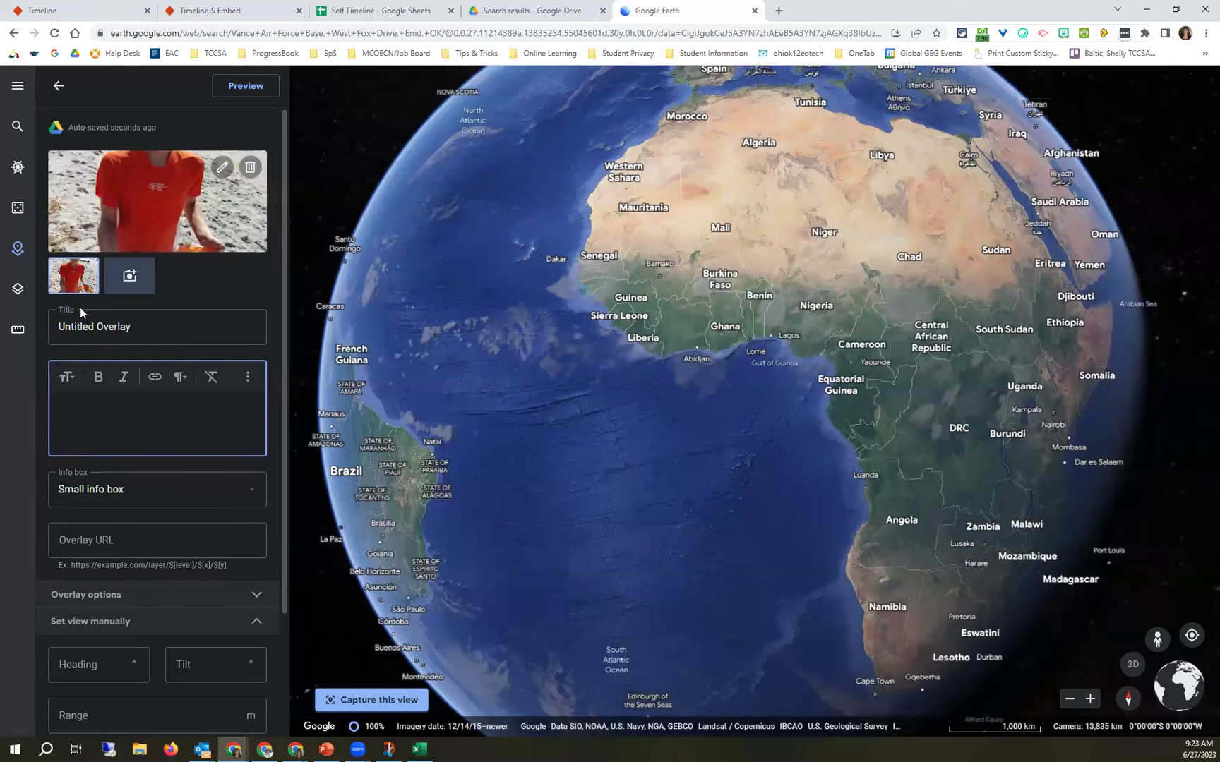
Attach the three-kids beach photo, then select the Untitled Overlay title for renaming.
left_click(145, 279)
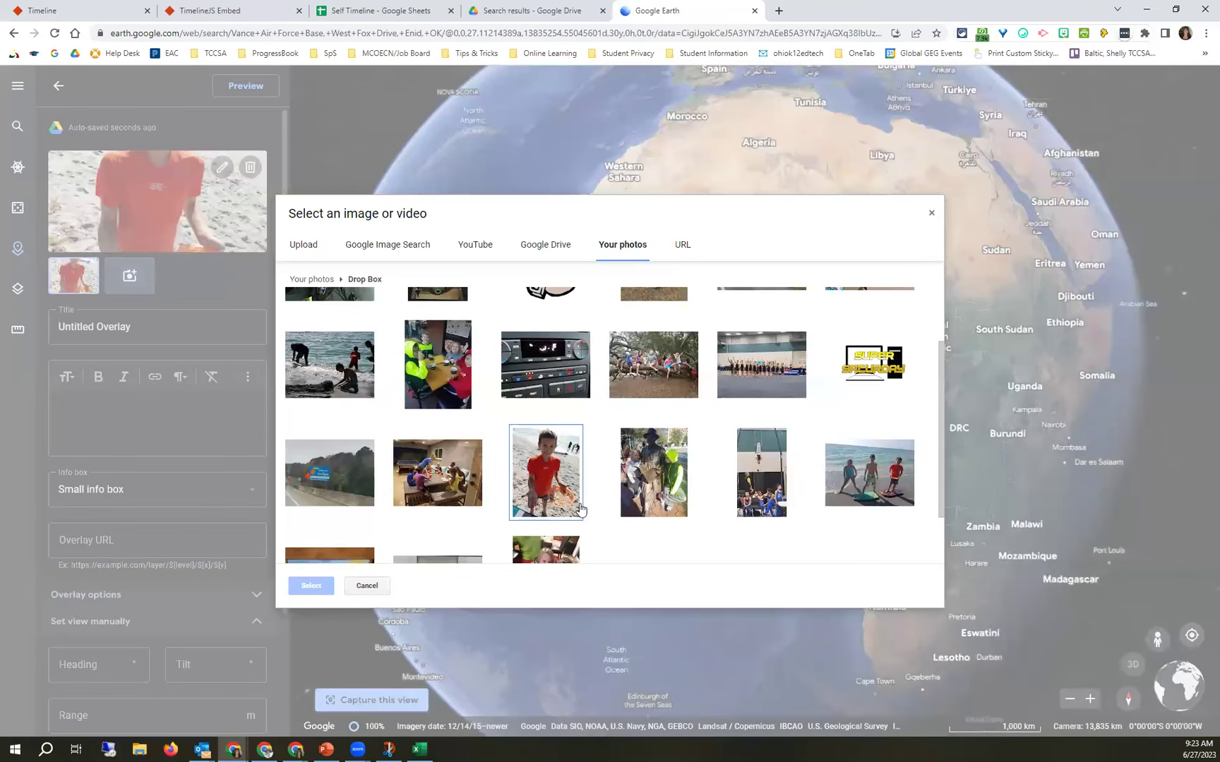
left_click(893, 483)
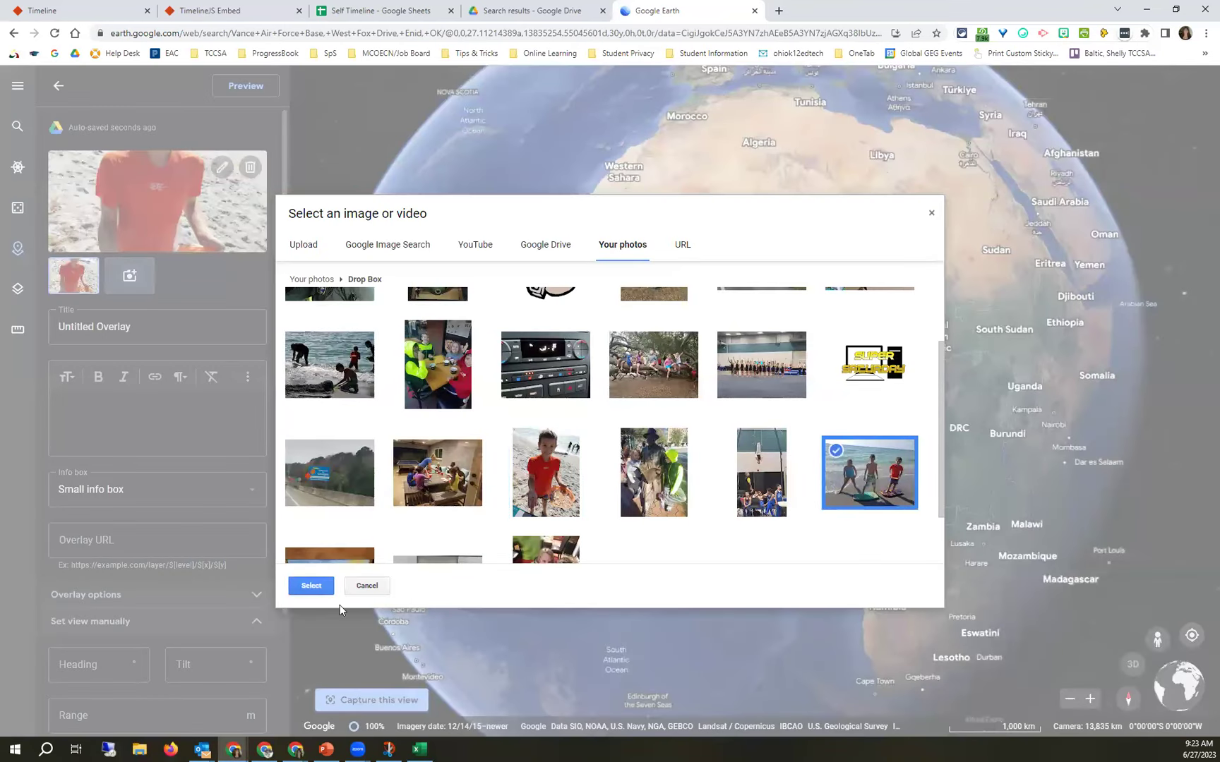
left_click(307, 583)
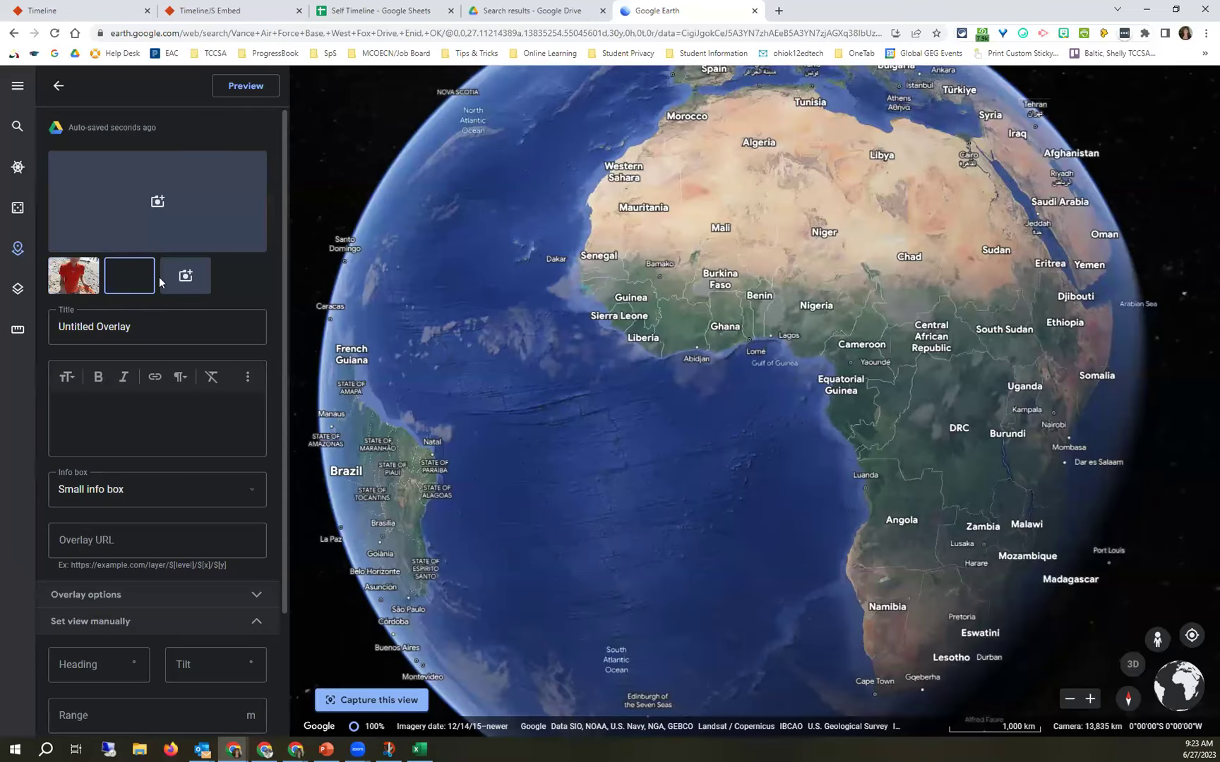
left_click(149, 326)
left_click(149, 326)
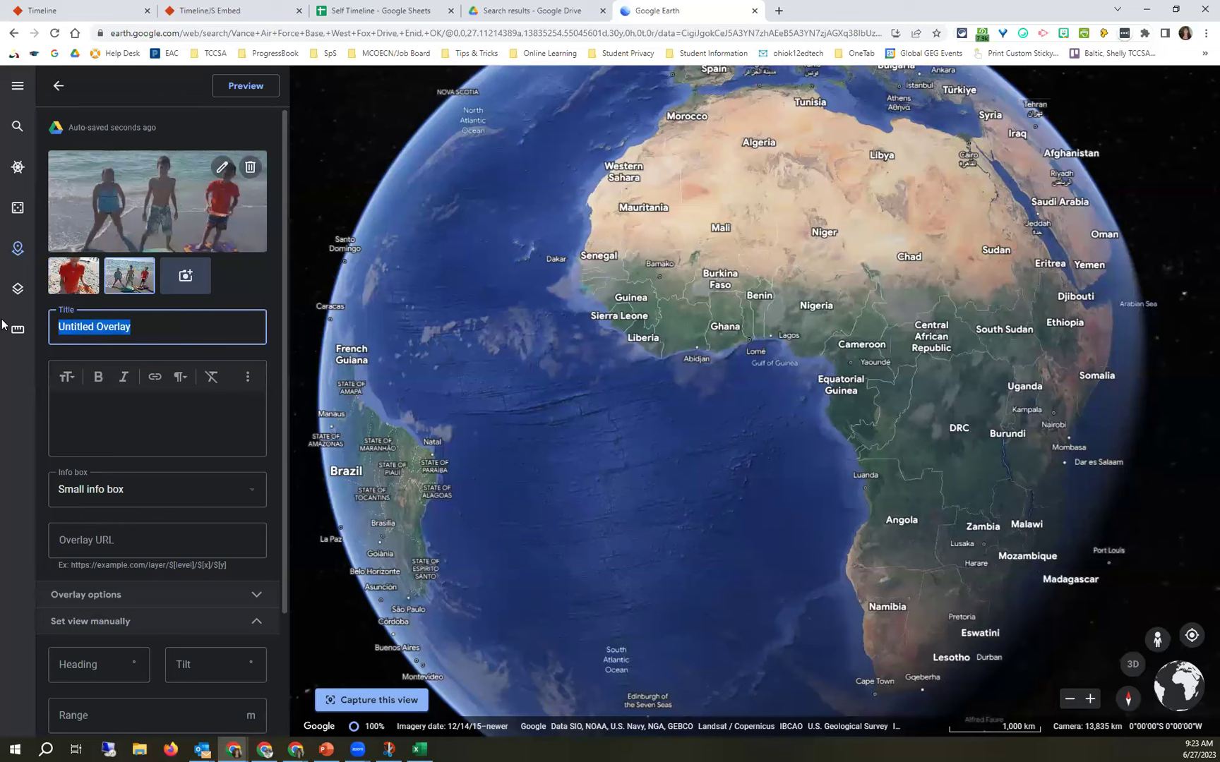
Title the overlay 'Settling down in Georgia' and describe it as 'The end of his journey'.
type("Se")
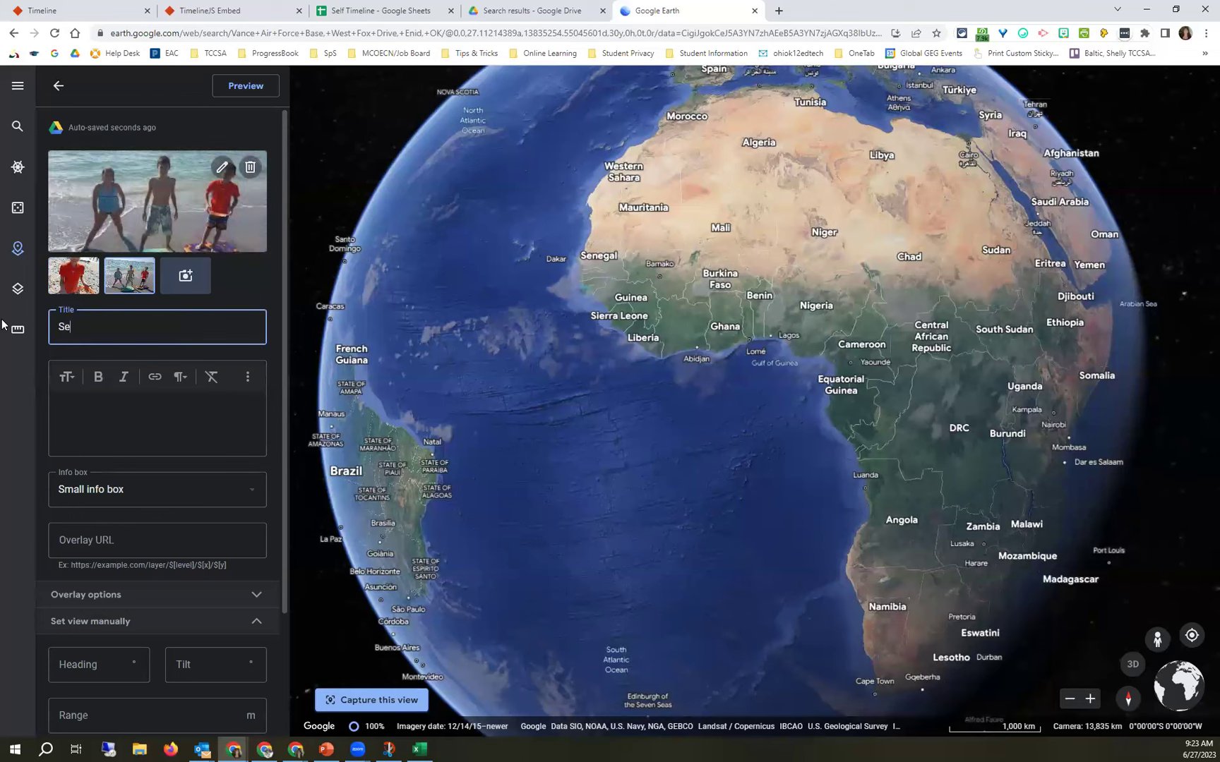
type("ttling down in Georgia")
left_click(81, 399)
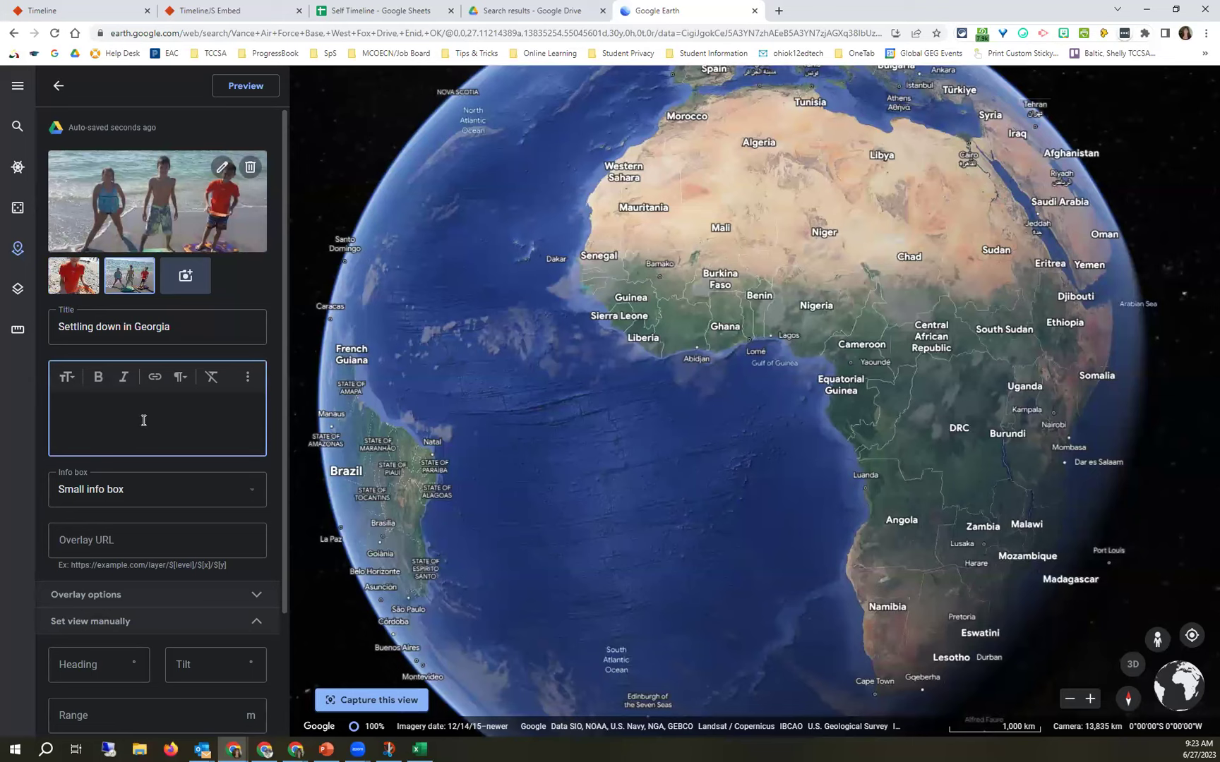
type("he end of his journey")
Keep the Small info box, preview both photos in the card, then return to the feature list.
left_click(91, 497)
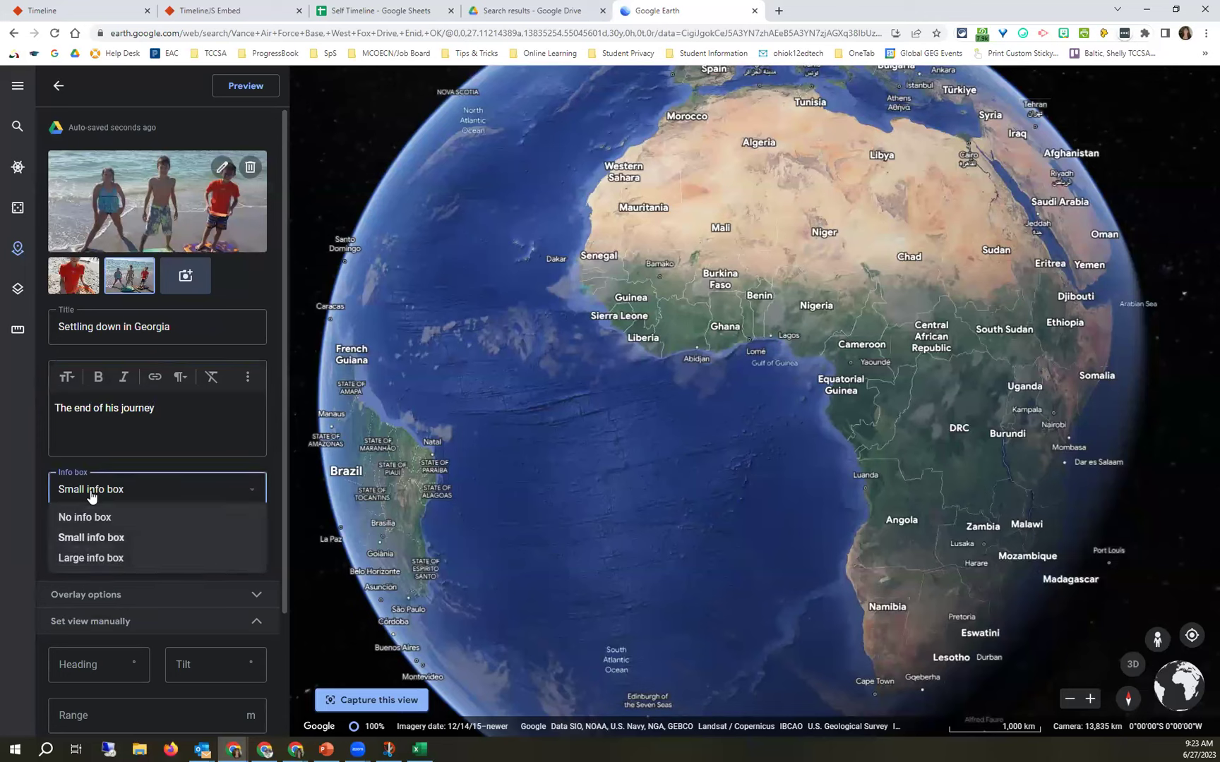
left_click(124, 538)
scroll(163, 621, "down", 2)
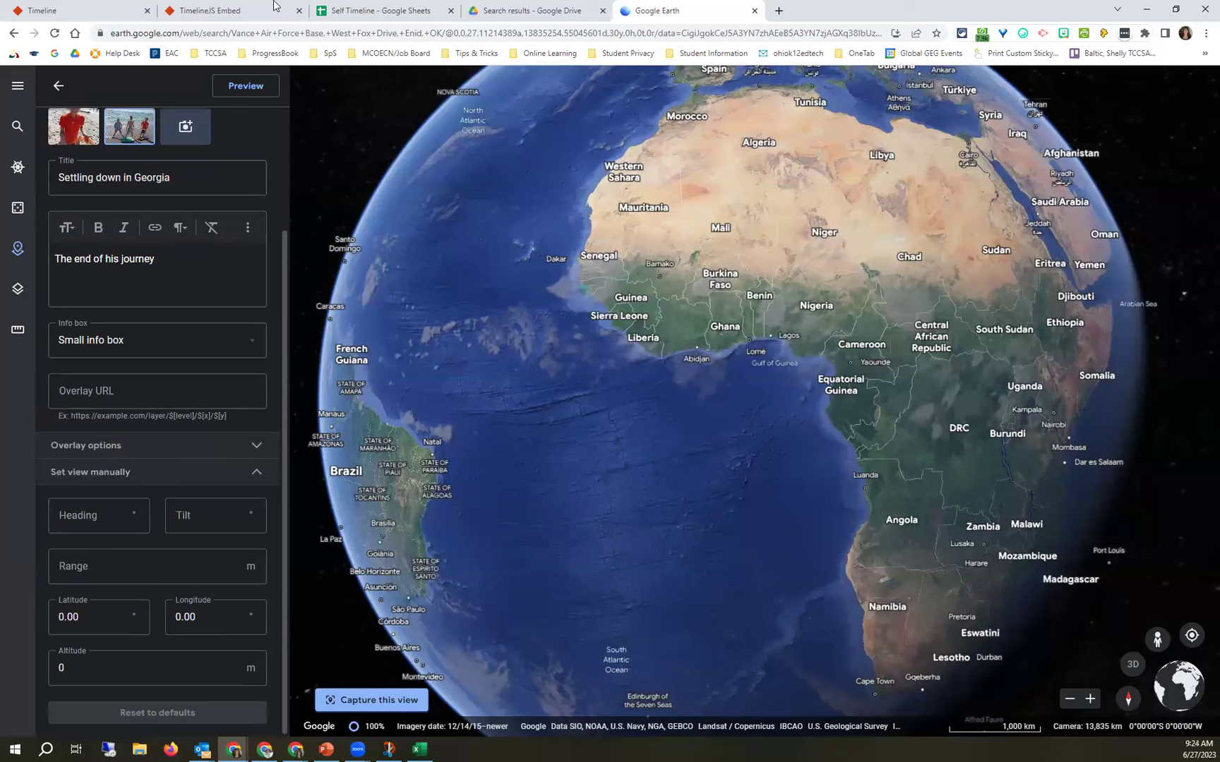
left_click(237, 85)
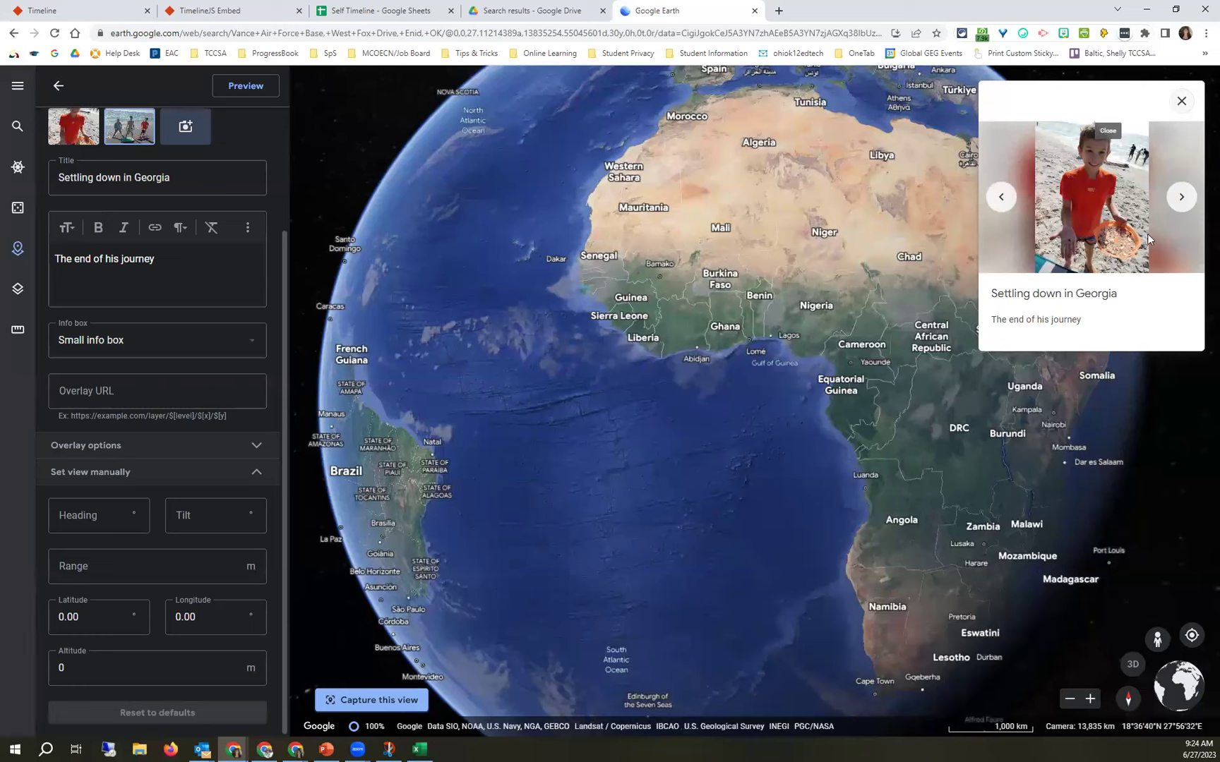
left_click(1181, 197)
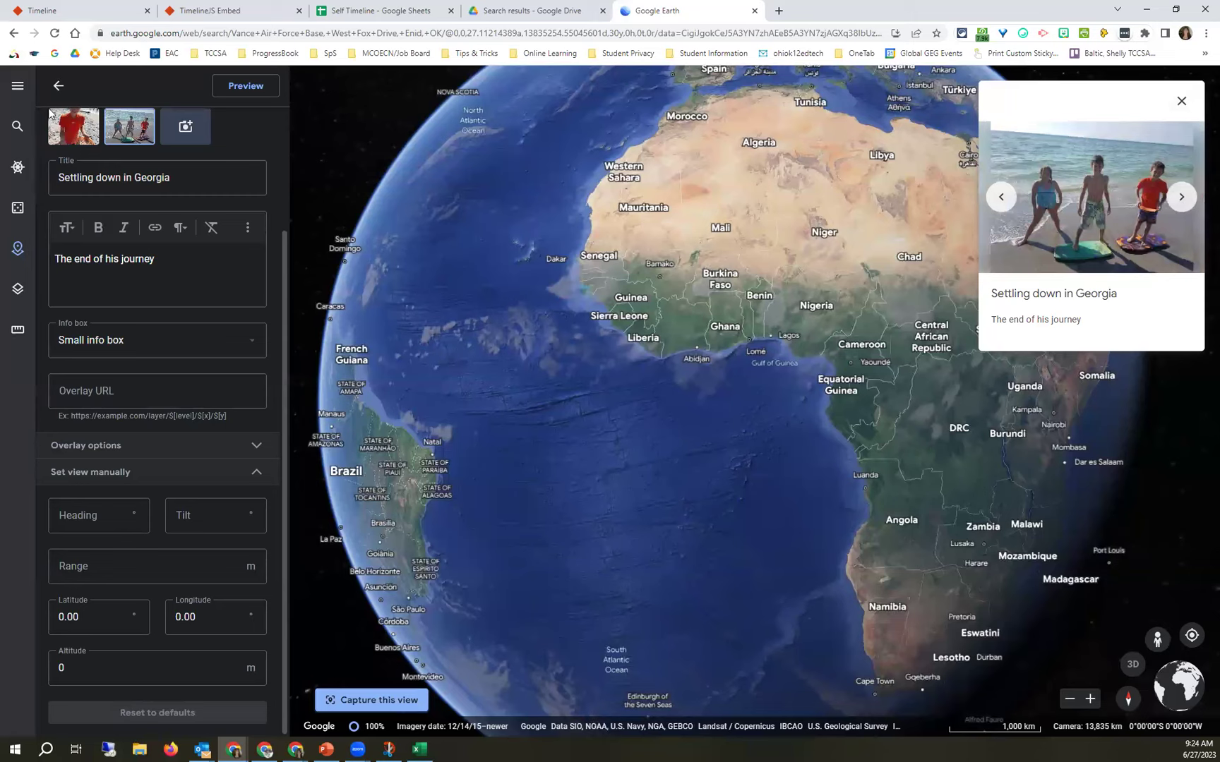
left_click(59, 85)
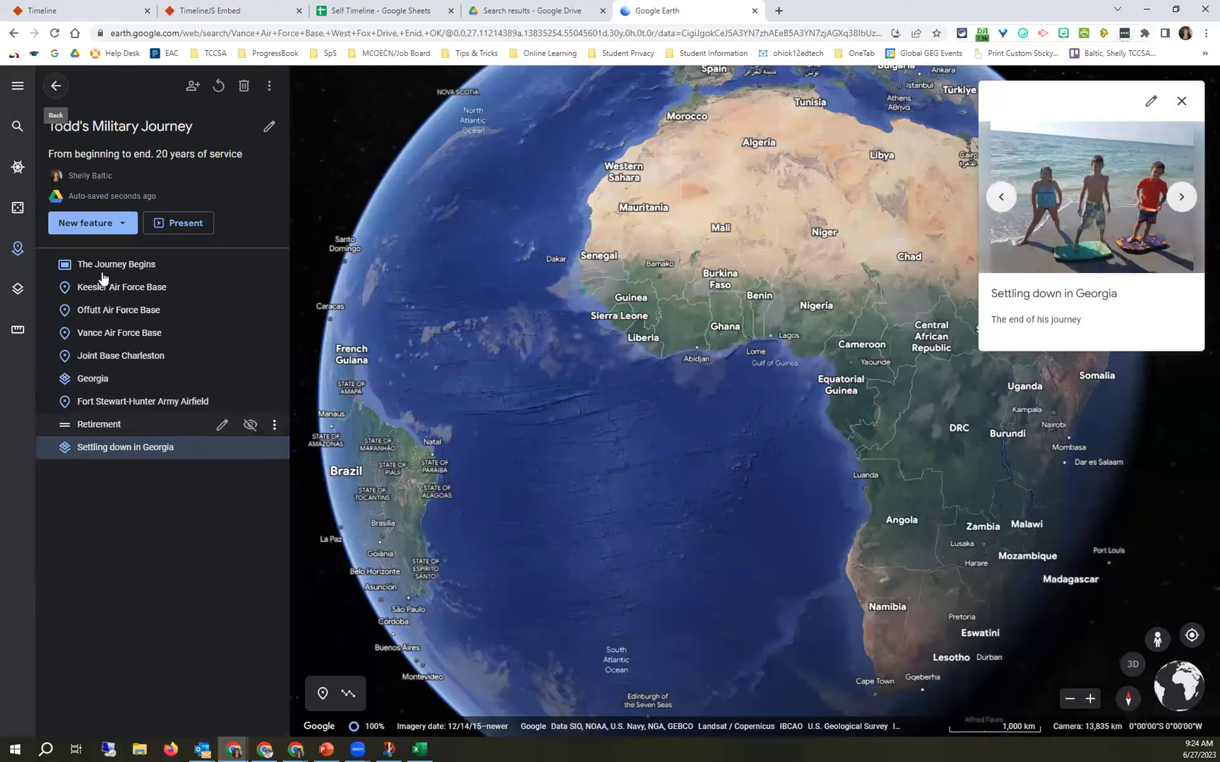
Present the tour from Fort Stewart-Hunter Army Airfield through Retirement to Settling down in Georgia, then exit.
left_click(160, 223)
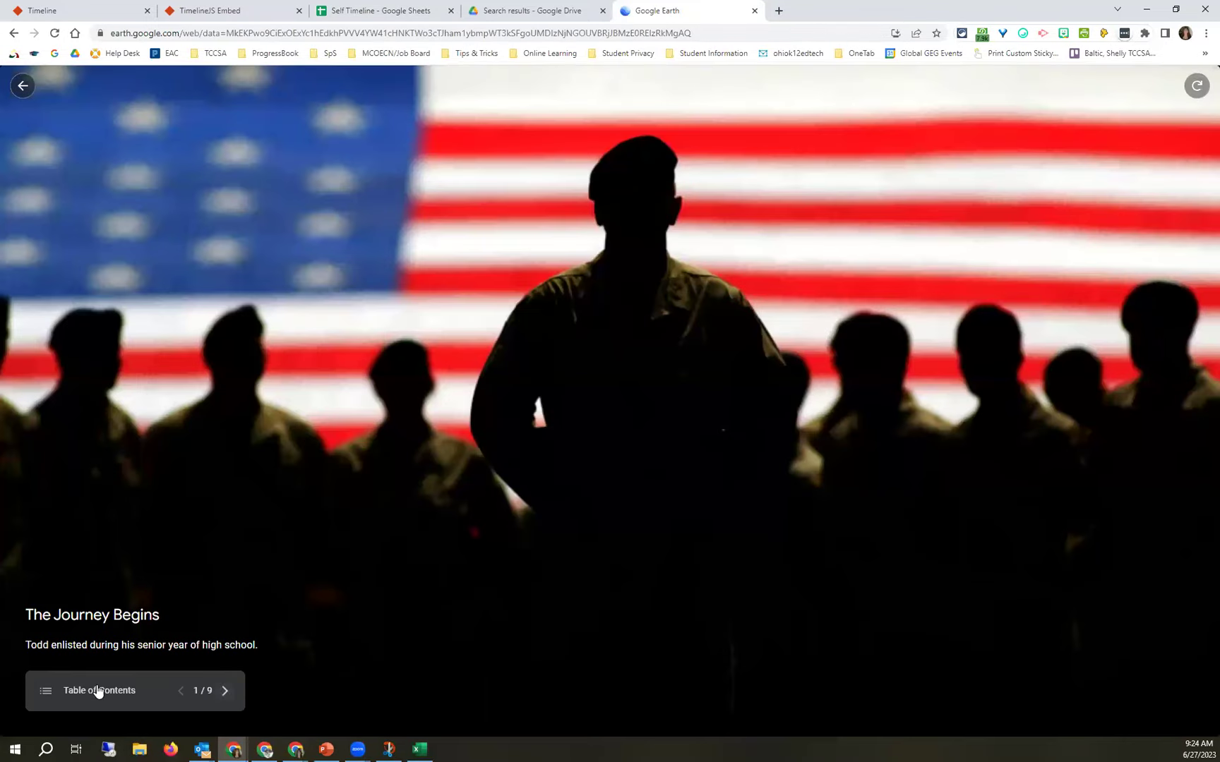
left_click(117, 689)
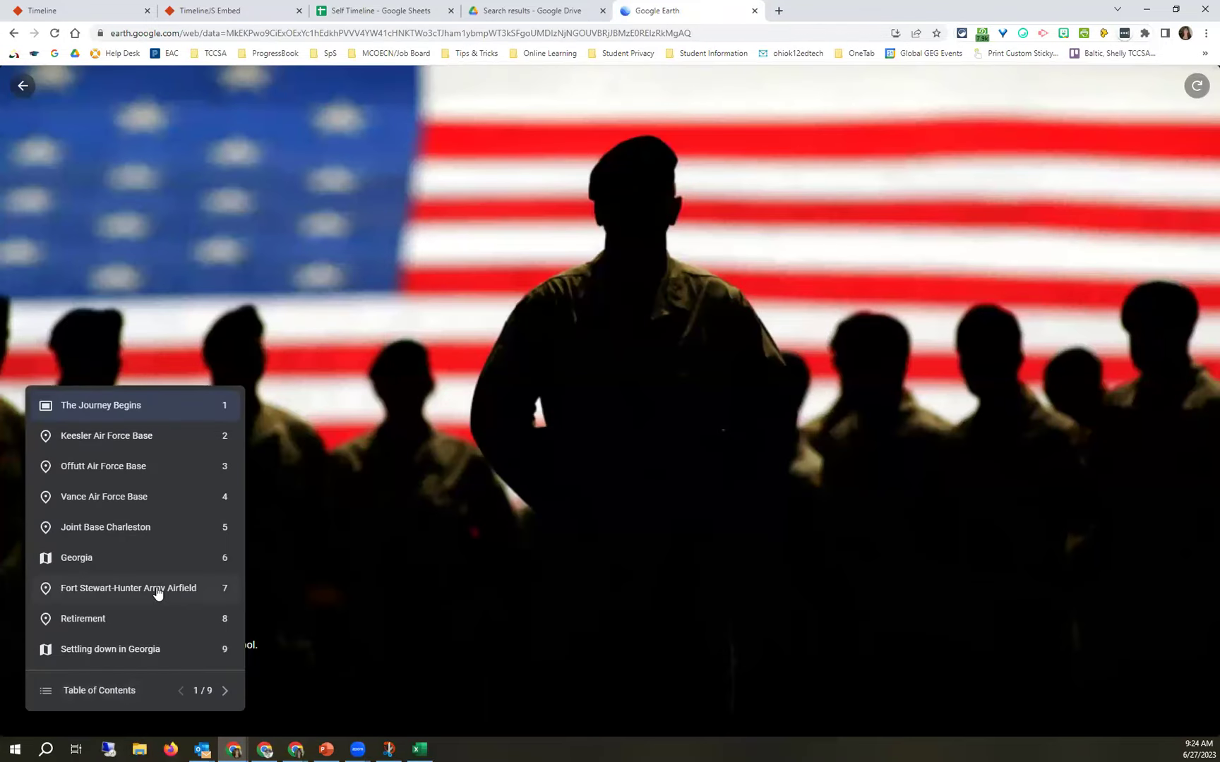
left_click(119, 596)
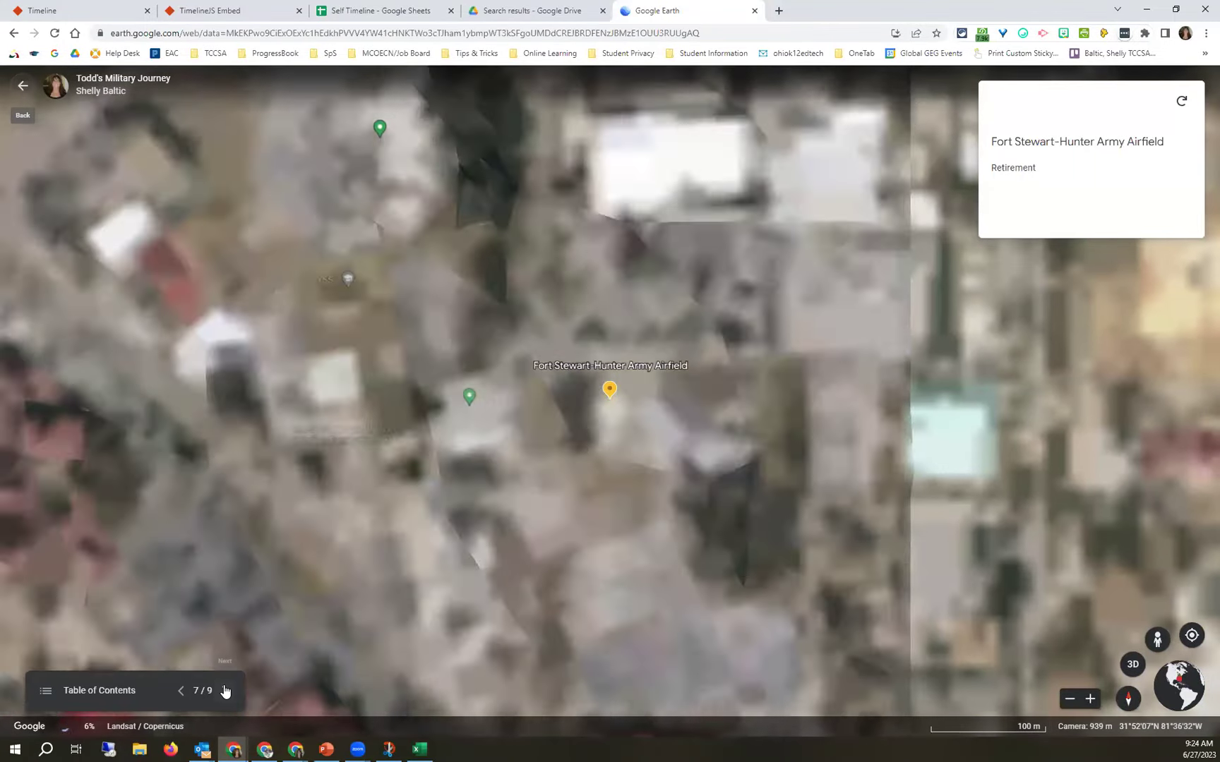
left_click(225, 691)
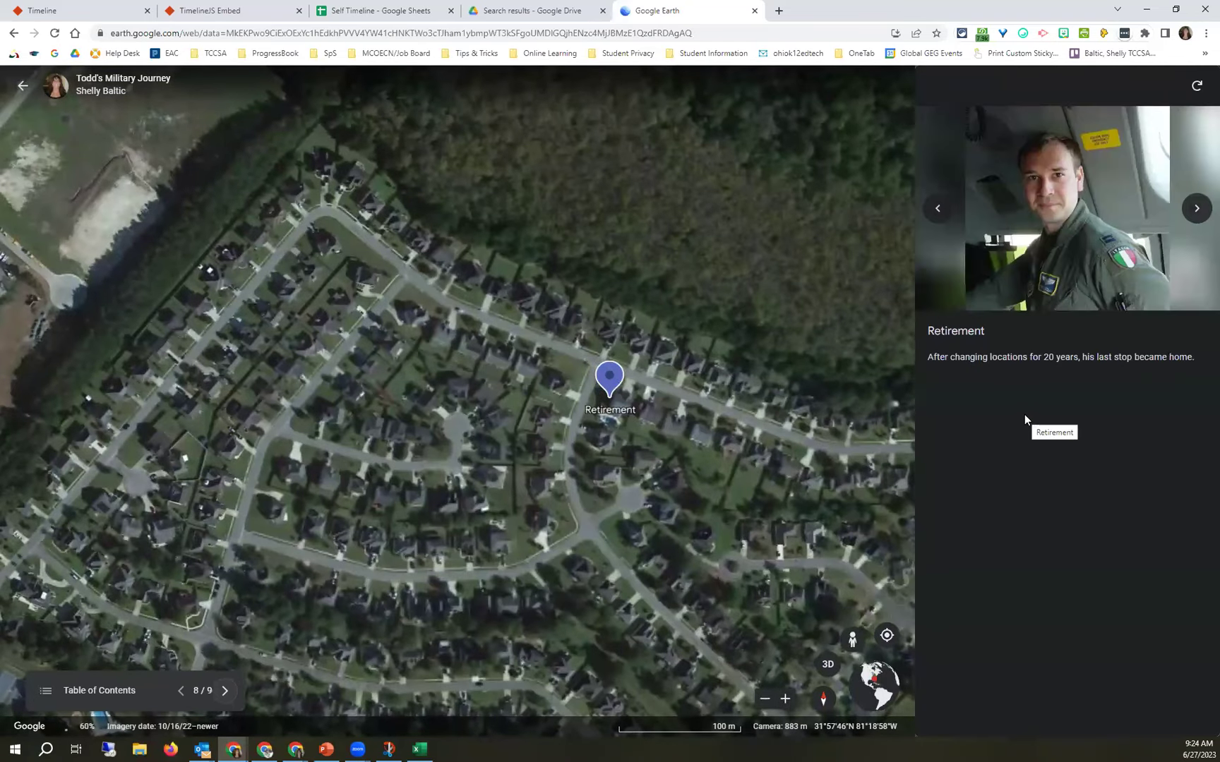
left_click(224, 691)
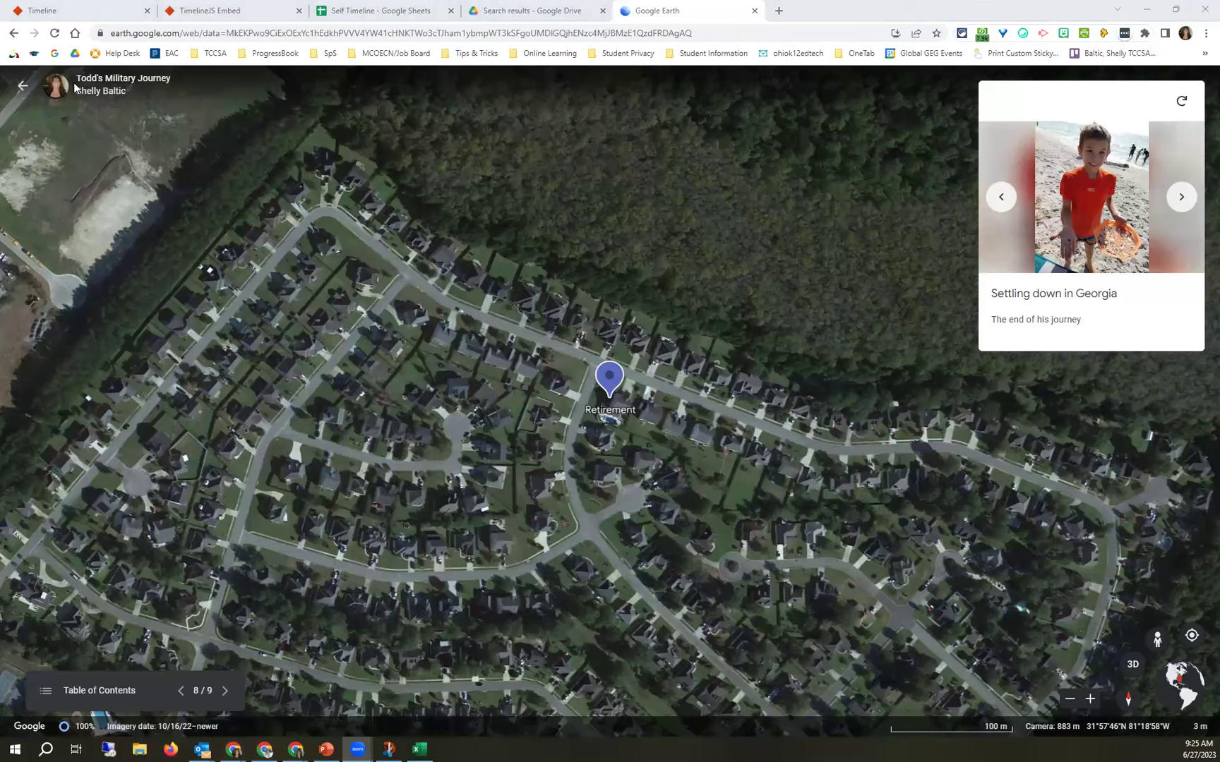
left_click(283, 276)
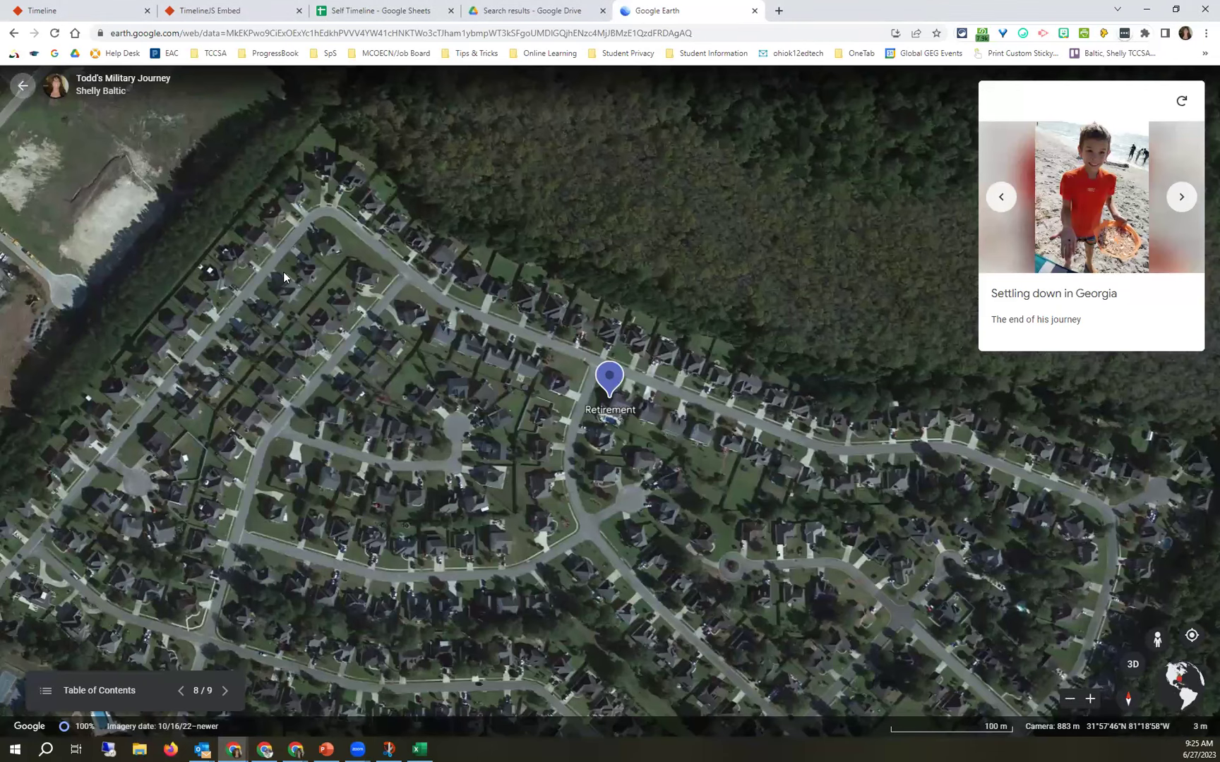
key("Escape")
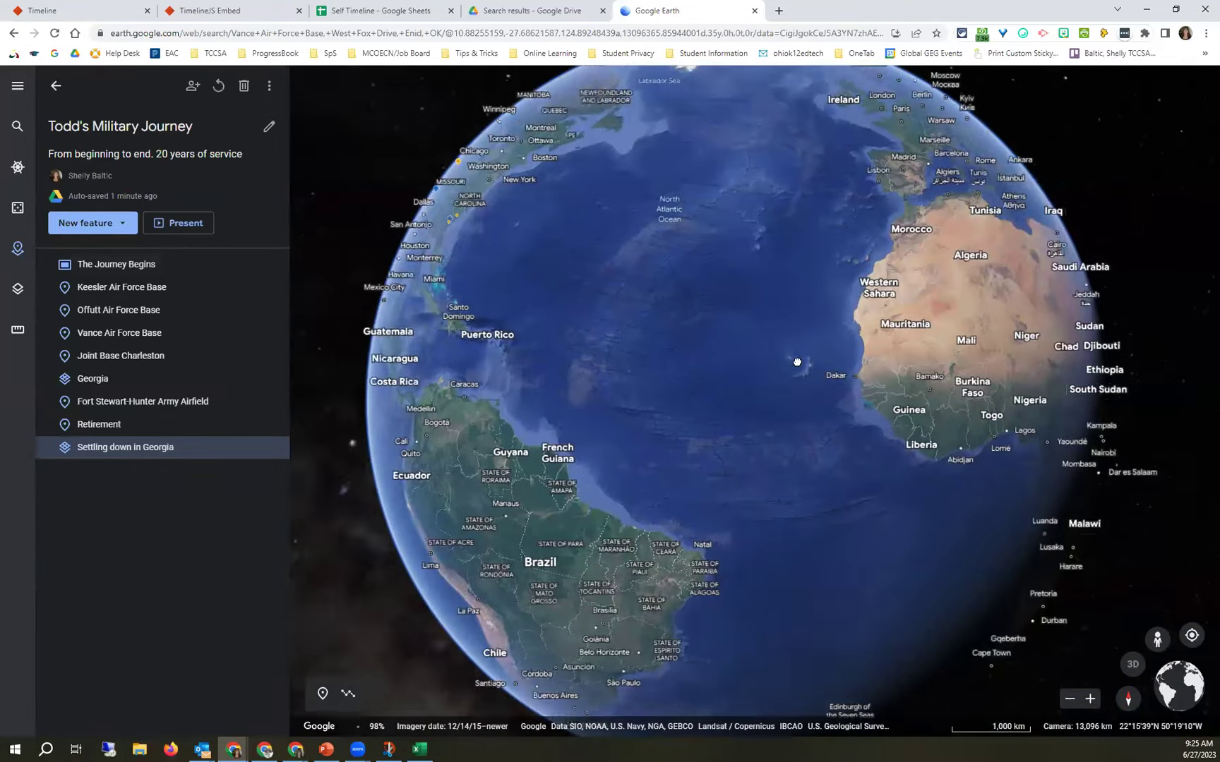
Dismiss the new-feature list and present the tour from slide 1 of 9, The Journey Begins.
left_click_drag(797, 362, 972, 337)
left_click(132, 228)
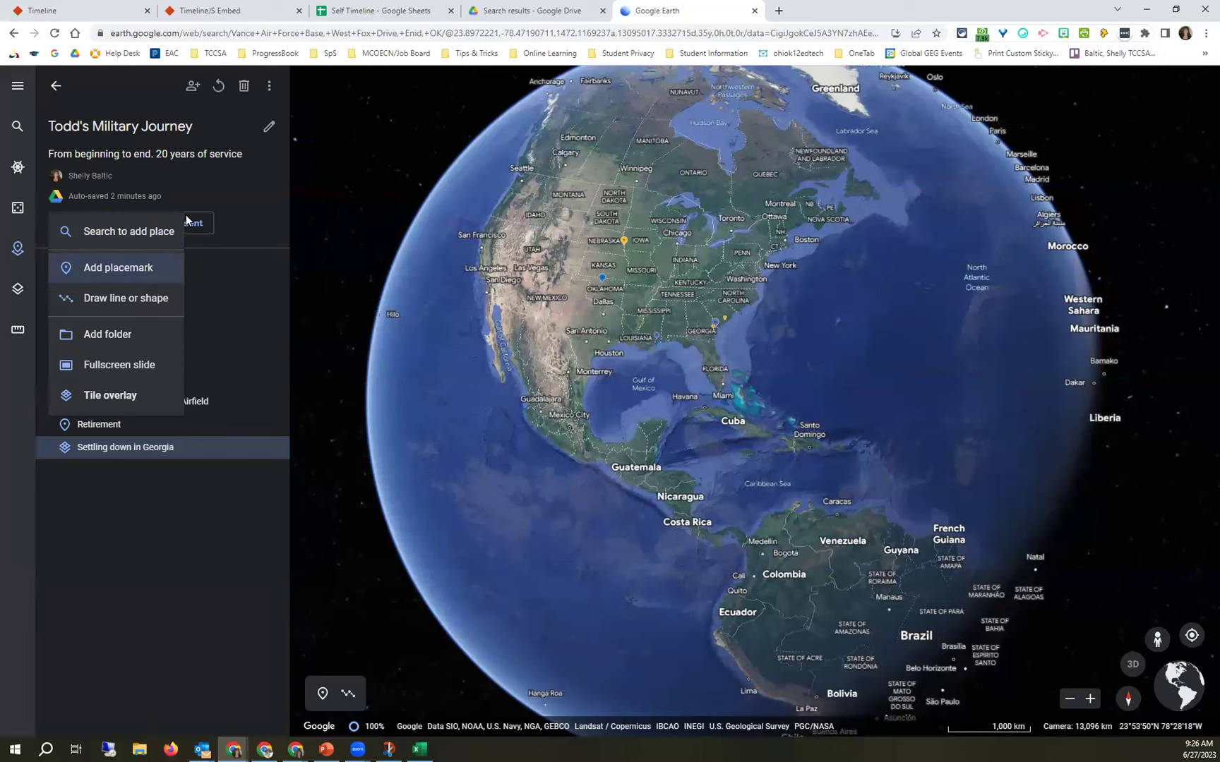
left_click(119, 95)
mouse_move(252, 292)
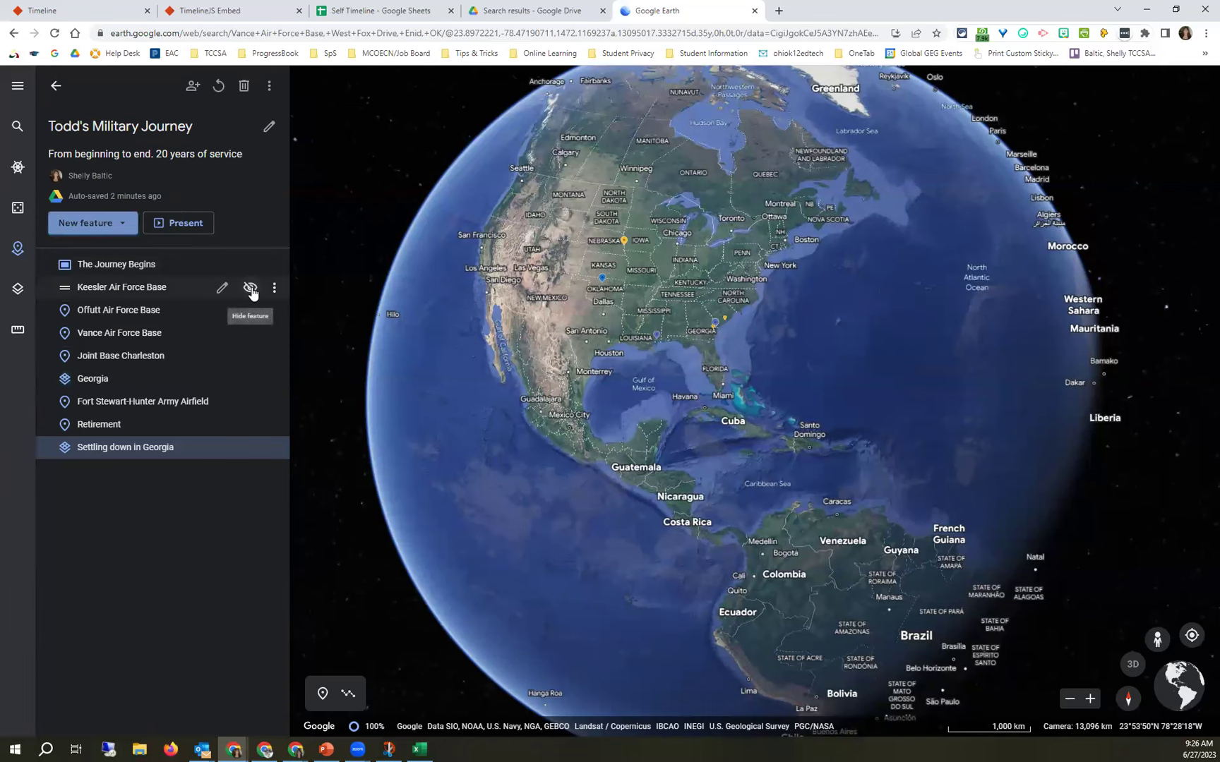
left_click(181, 224)
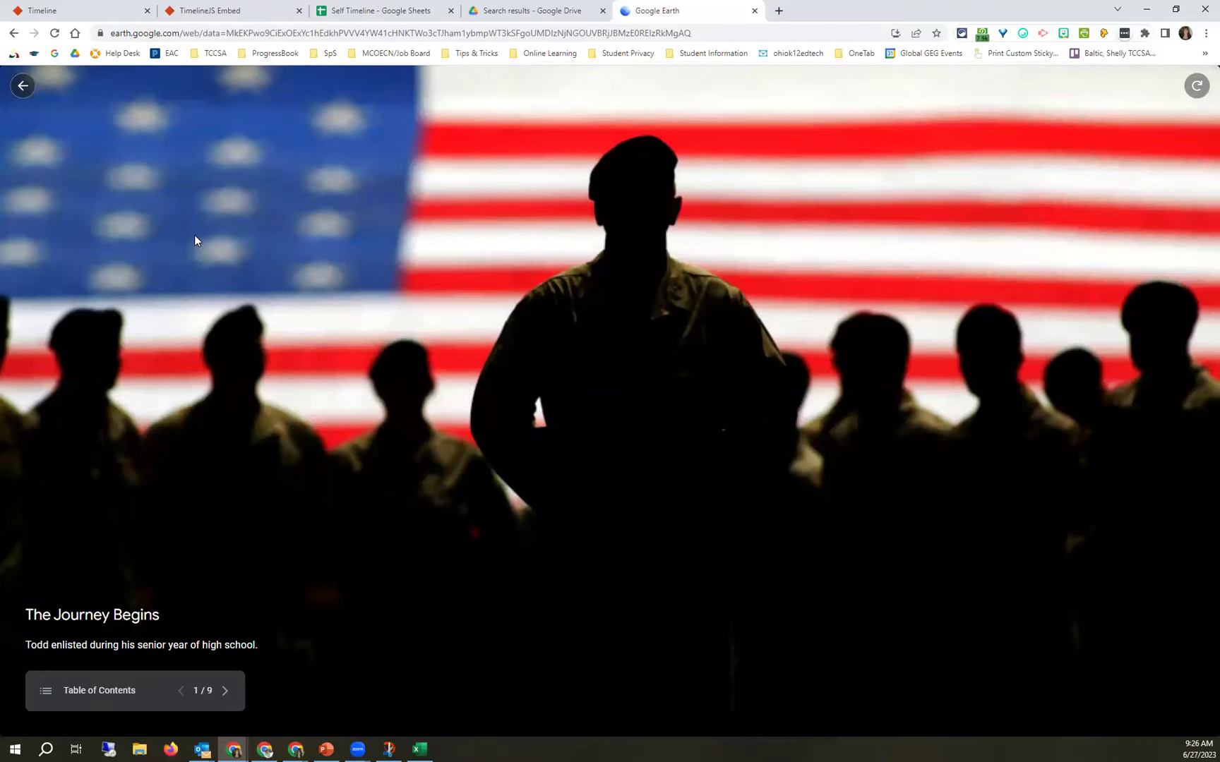
Advance to the Keesler Air Force Base slide and exit the presentation to the feature list.
left_click(227, 691)
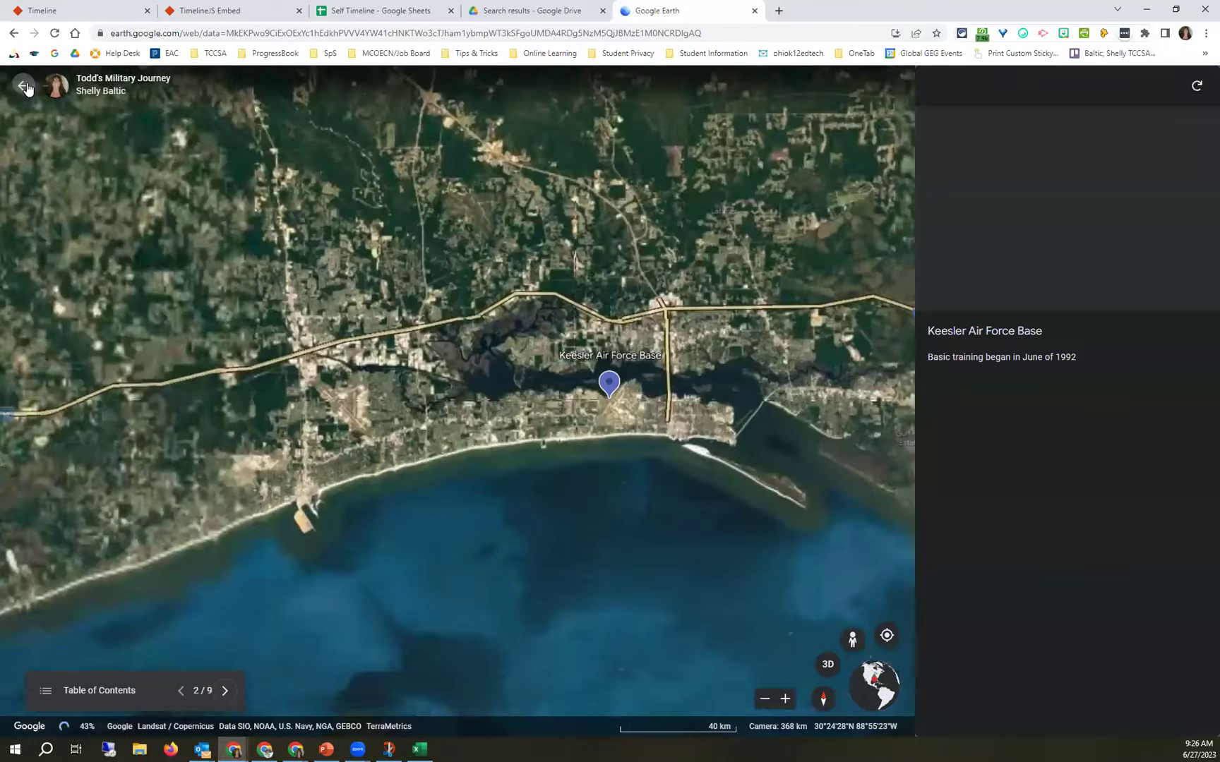
left_click(26, 87)
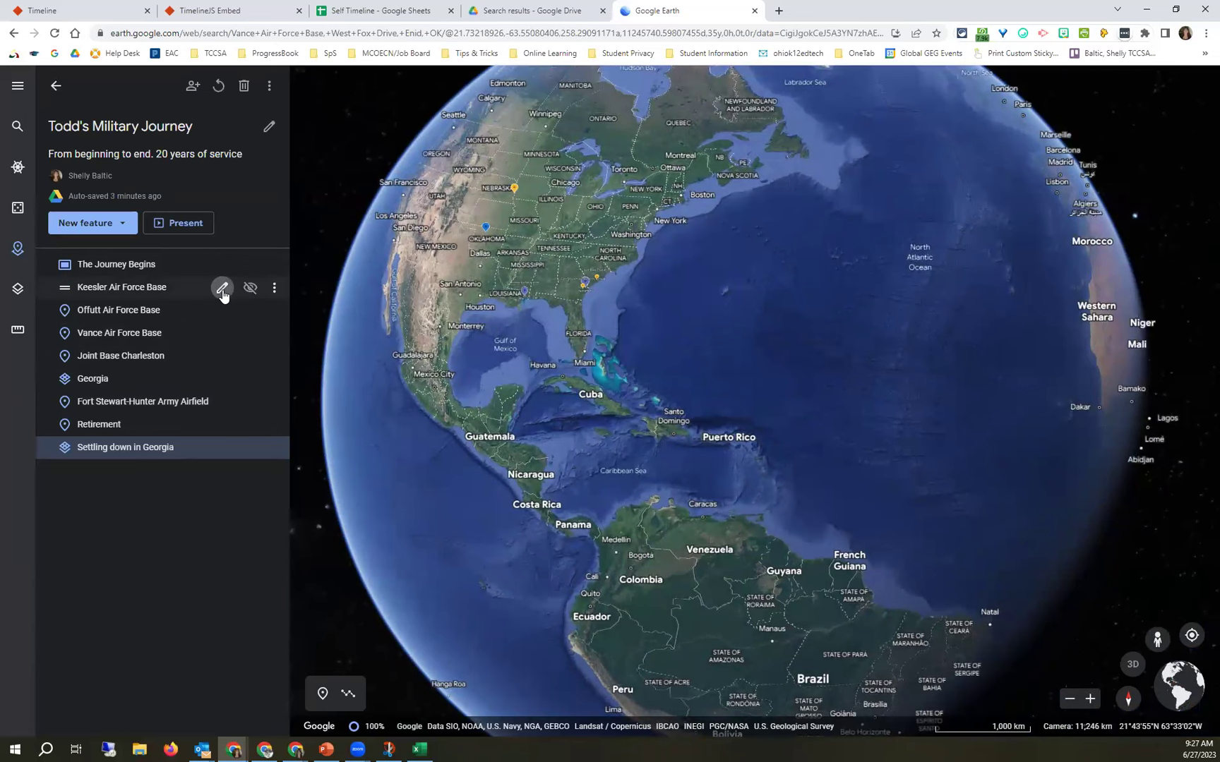
Look over Keesler's placemark, 'Basic training began in June of 1992', and its view settings, then go back.
left_click(221, 289)
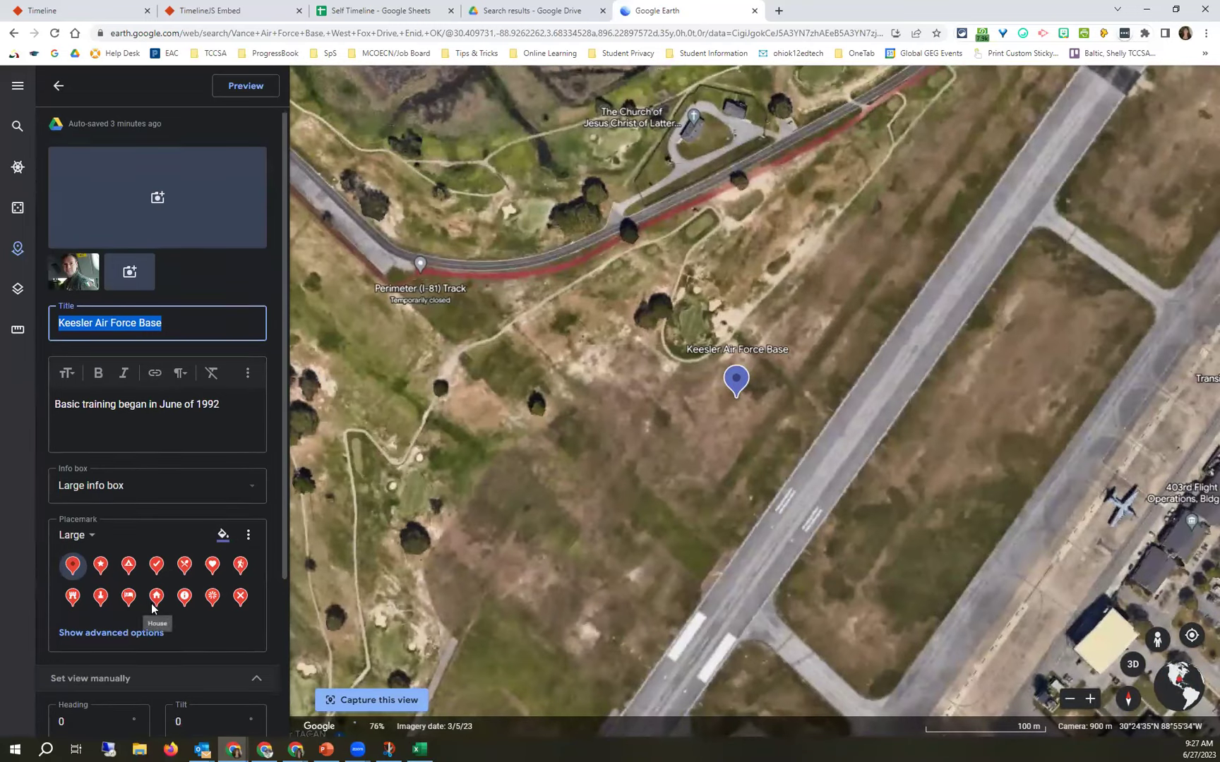
scroll(152, 607, "down", 1)
scroll(102, 265, "down", 1)
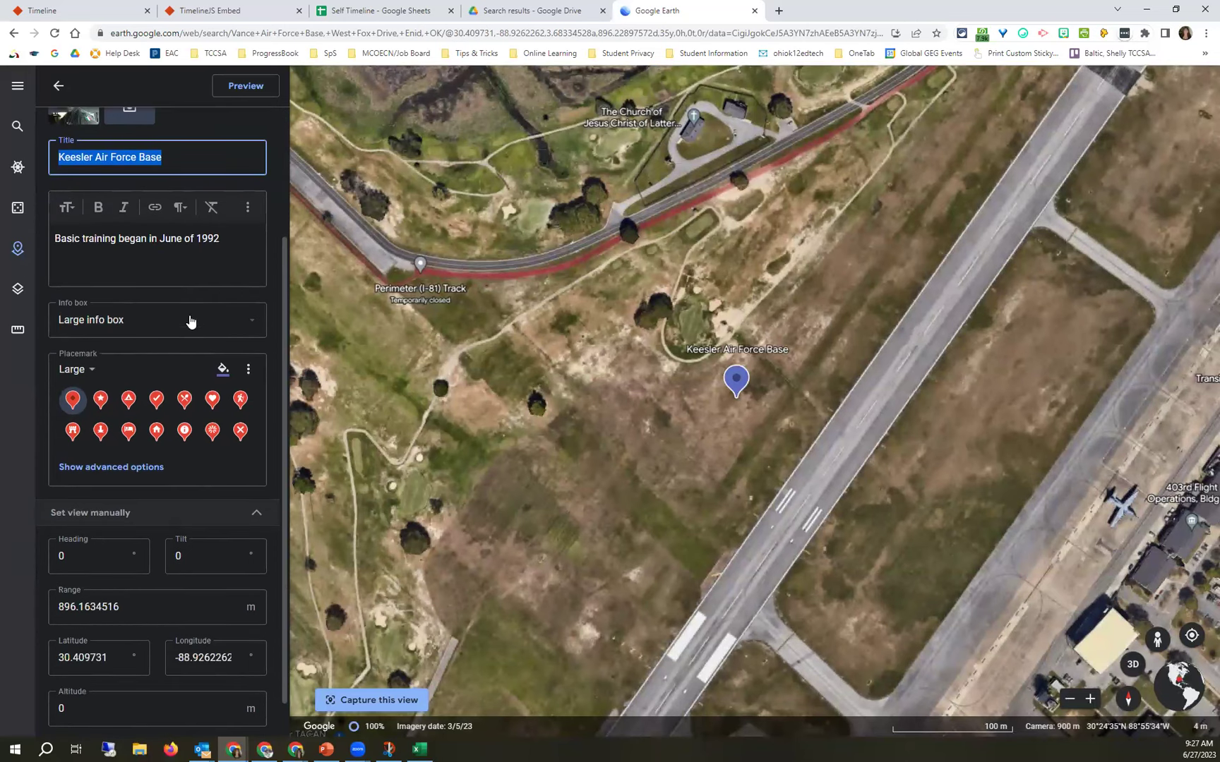
scroll(107, 349, "up", 2)
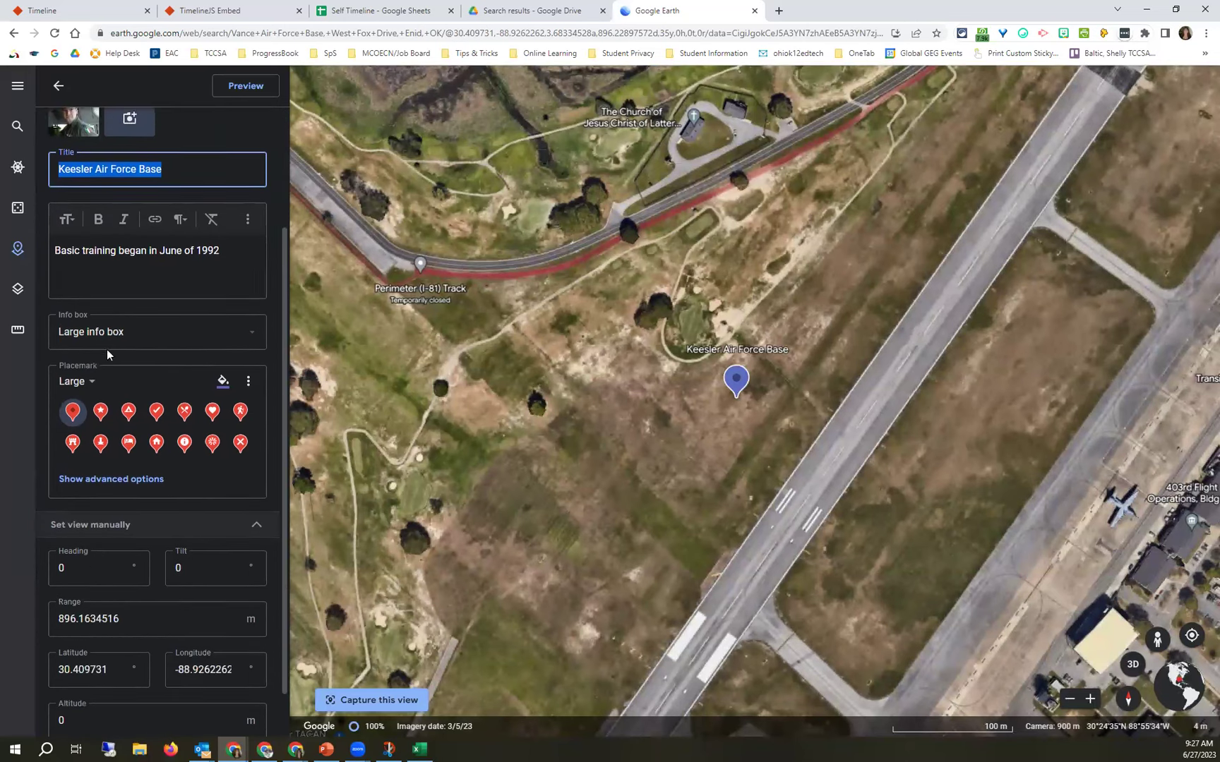
left_click(58, 89)
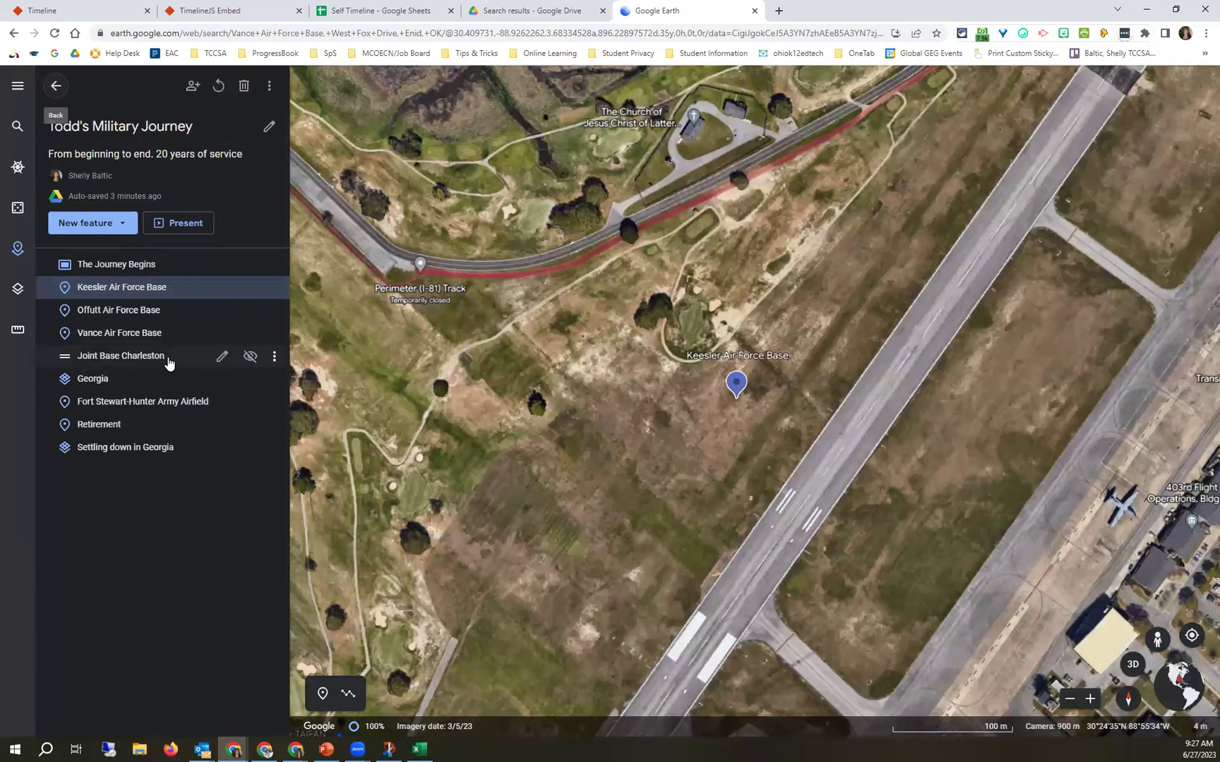
Open and close the Joint Base Charleston editor unchanged, then hide that placemark with its eye icon.
left_click(221, 359)
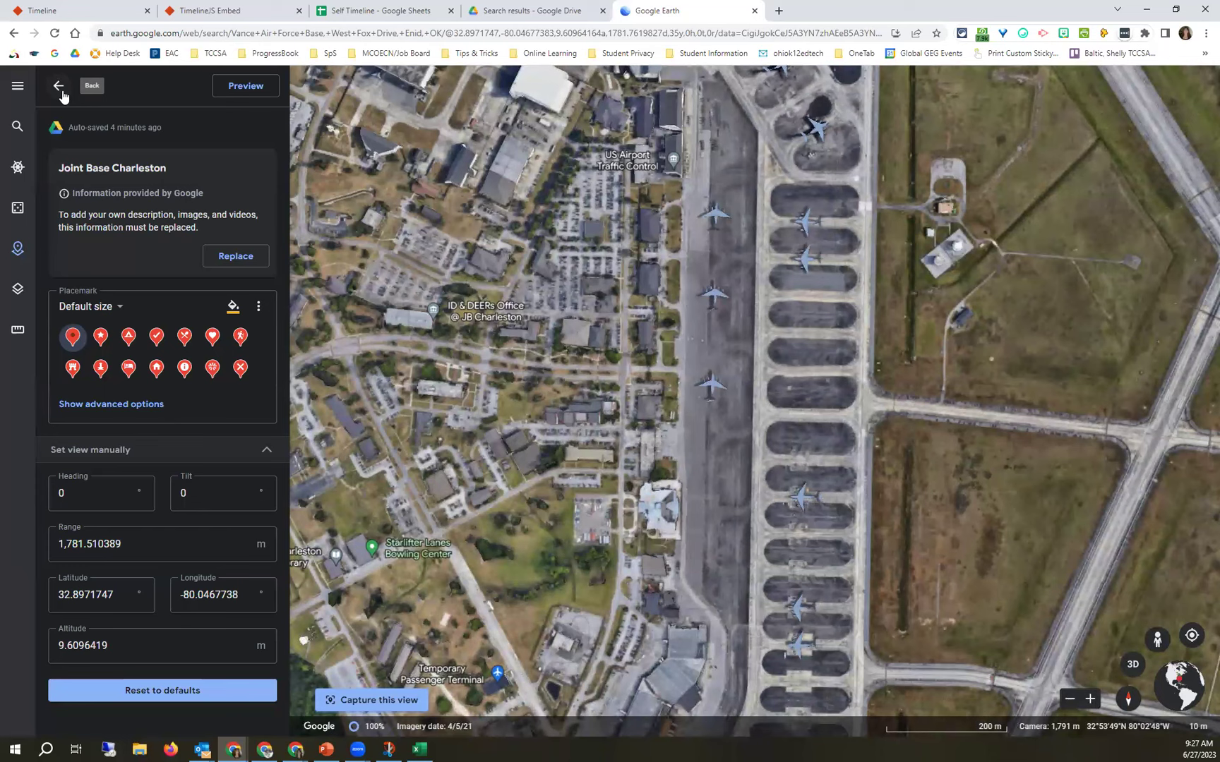
left_click(62, 93)
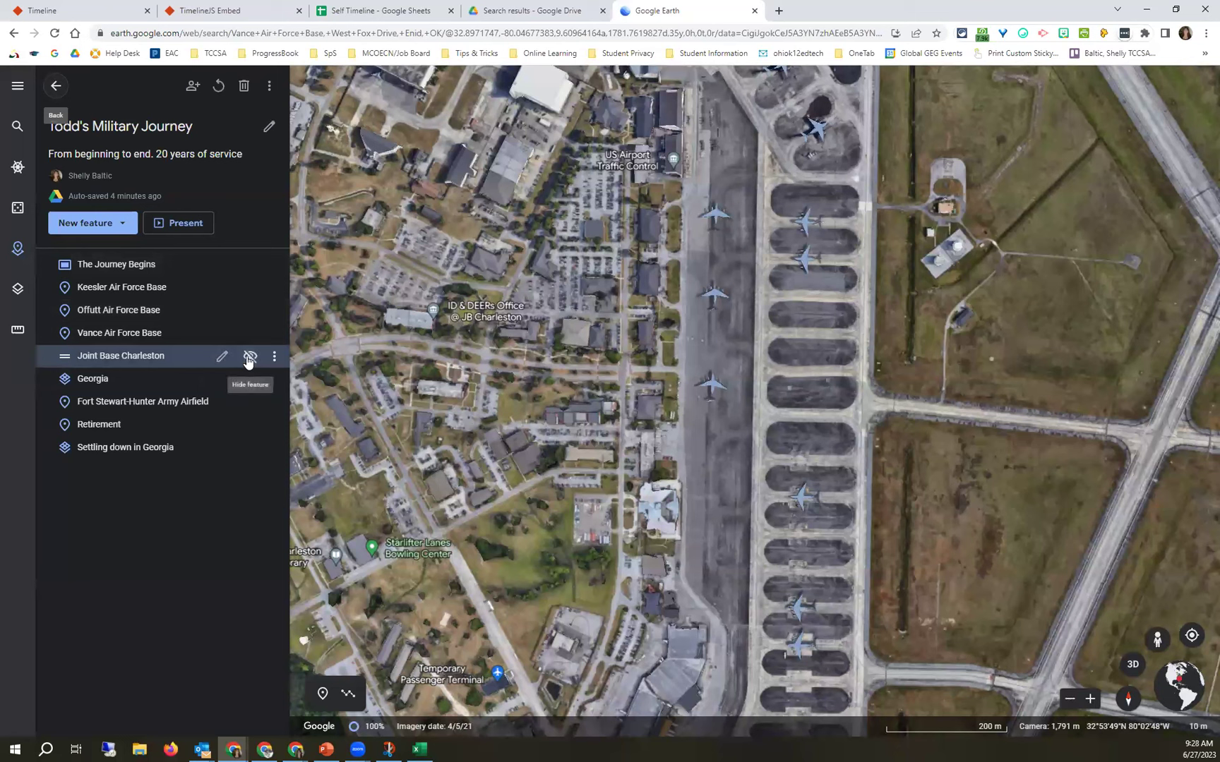
left_click(249, 358)
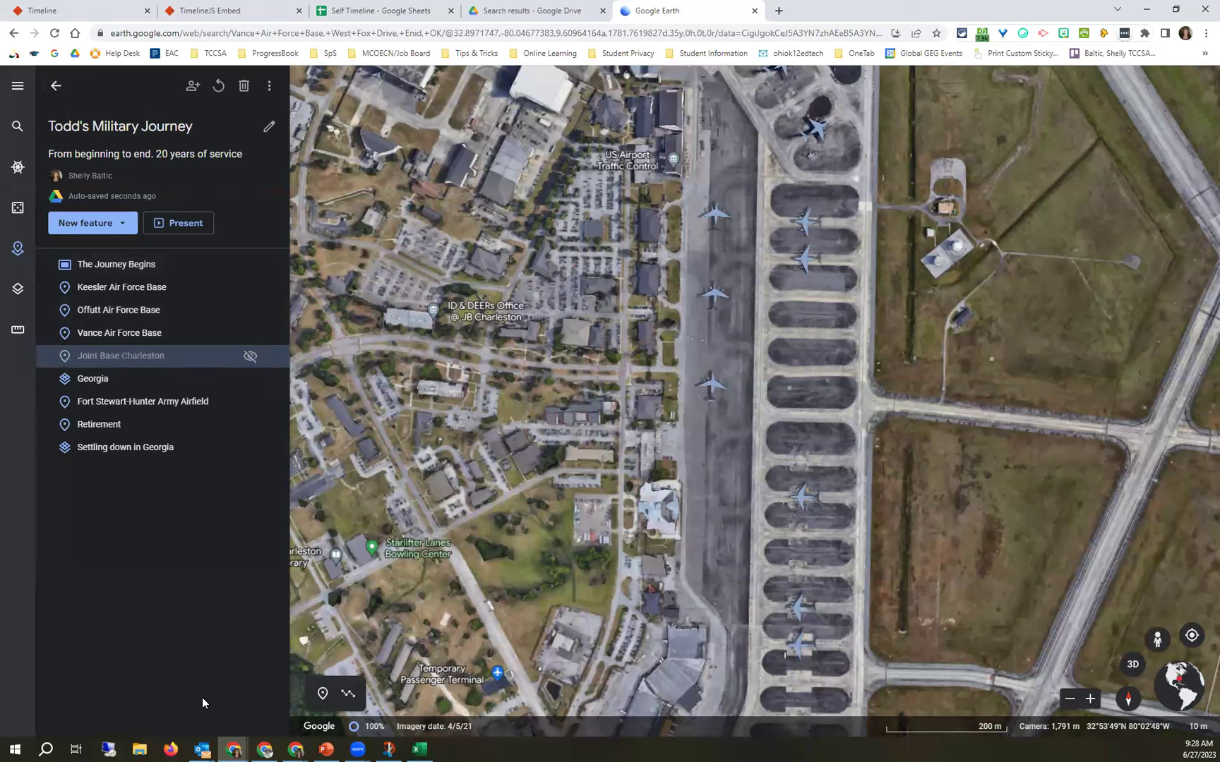
left_click(185, 225)
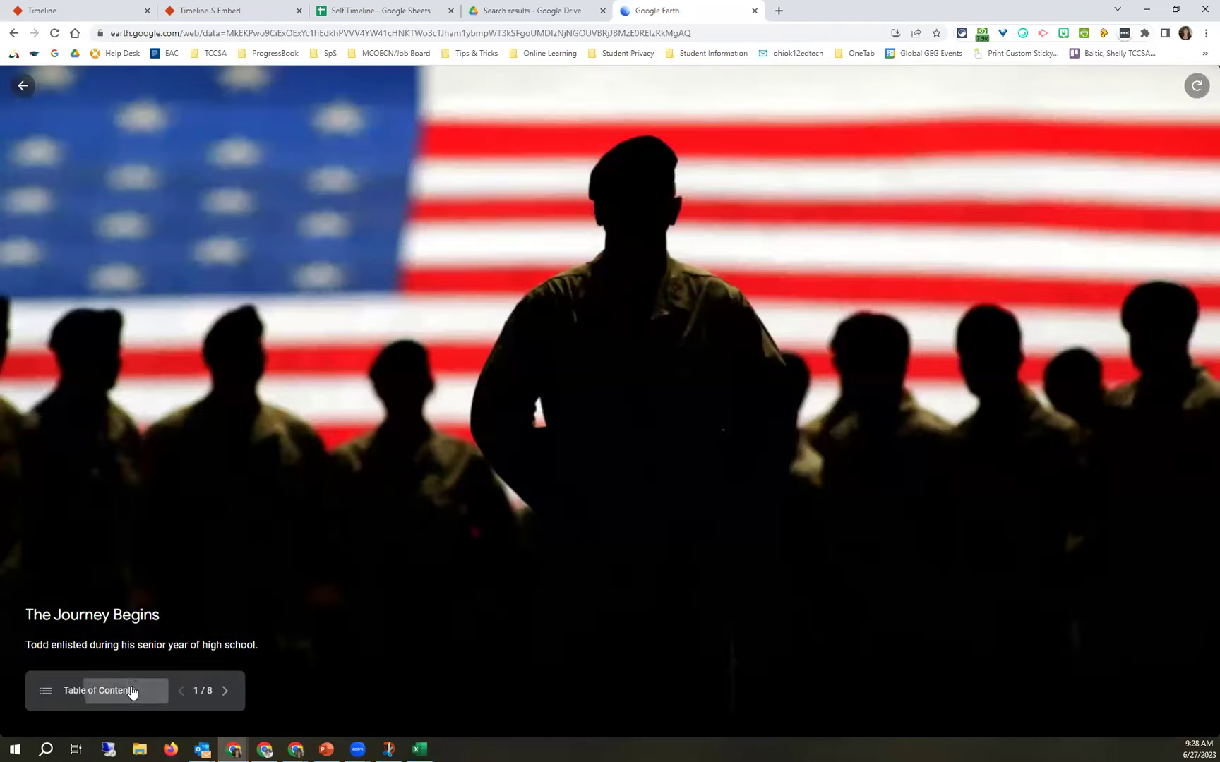
left_click(131, 692)
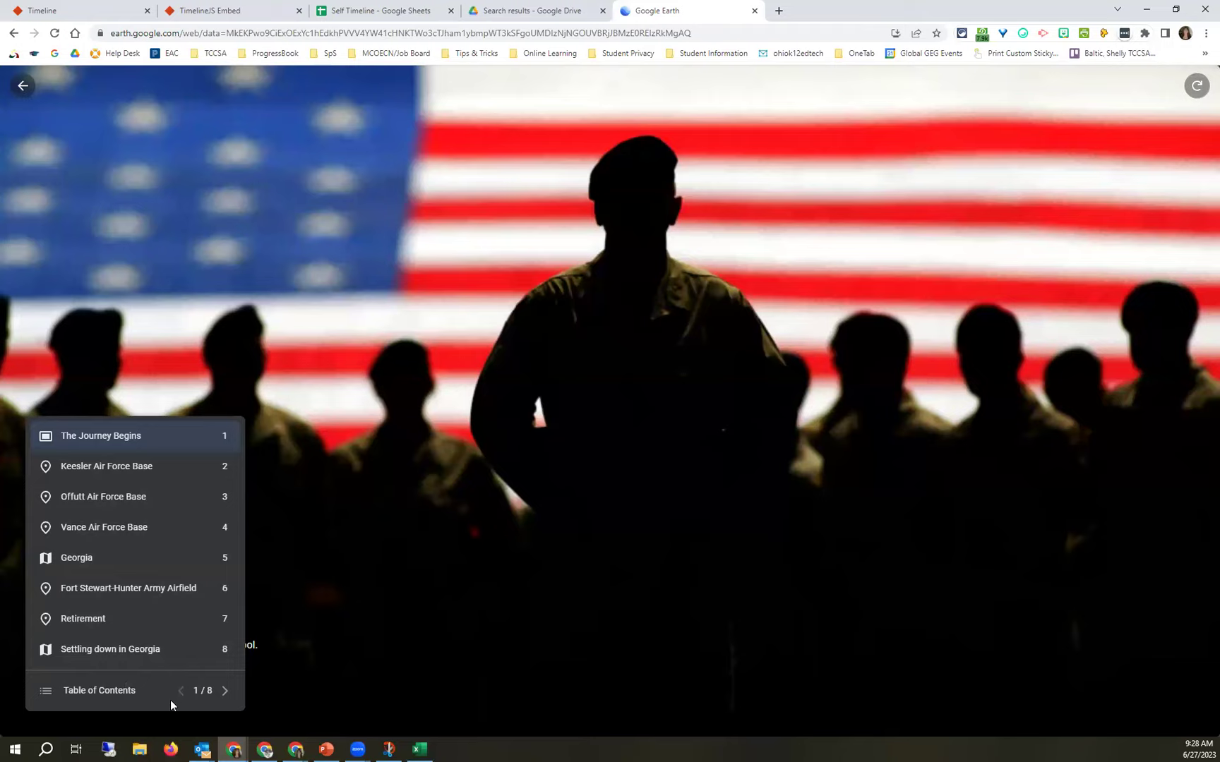
left_click(23, 87)
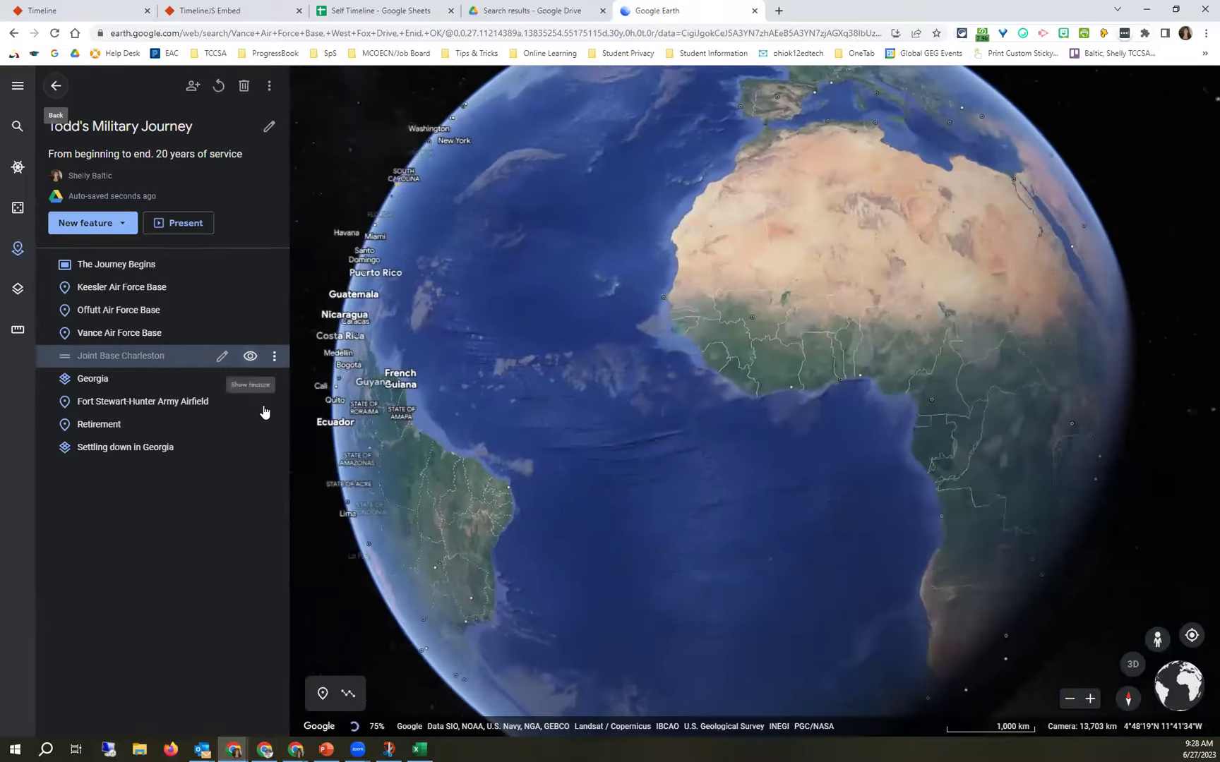
Unhide Joint Base Charleston, delete the Settling down in Georgia overlay, and switch to the Drive tab.
left_click(250, 357)
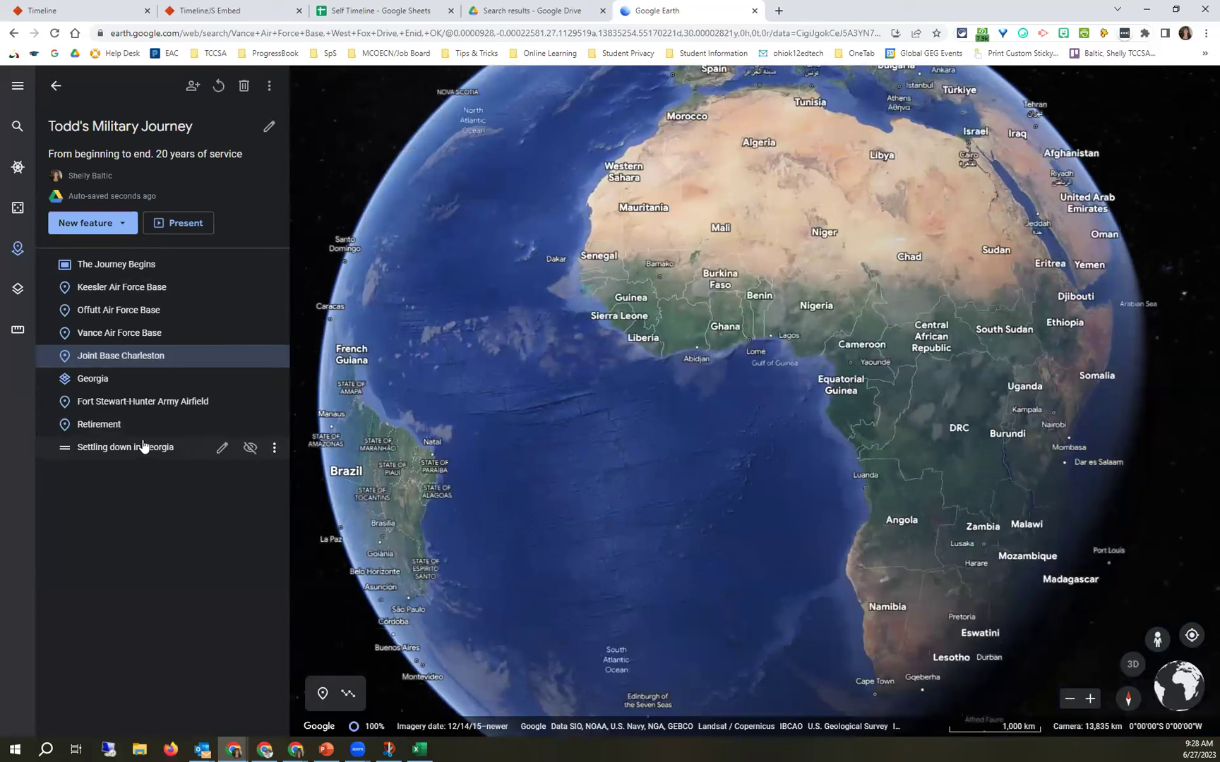
left_click(273, 451)
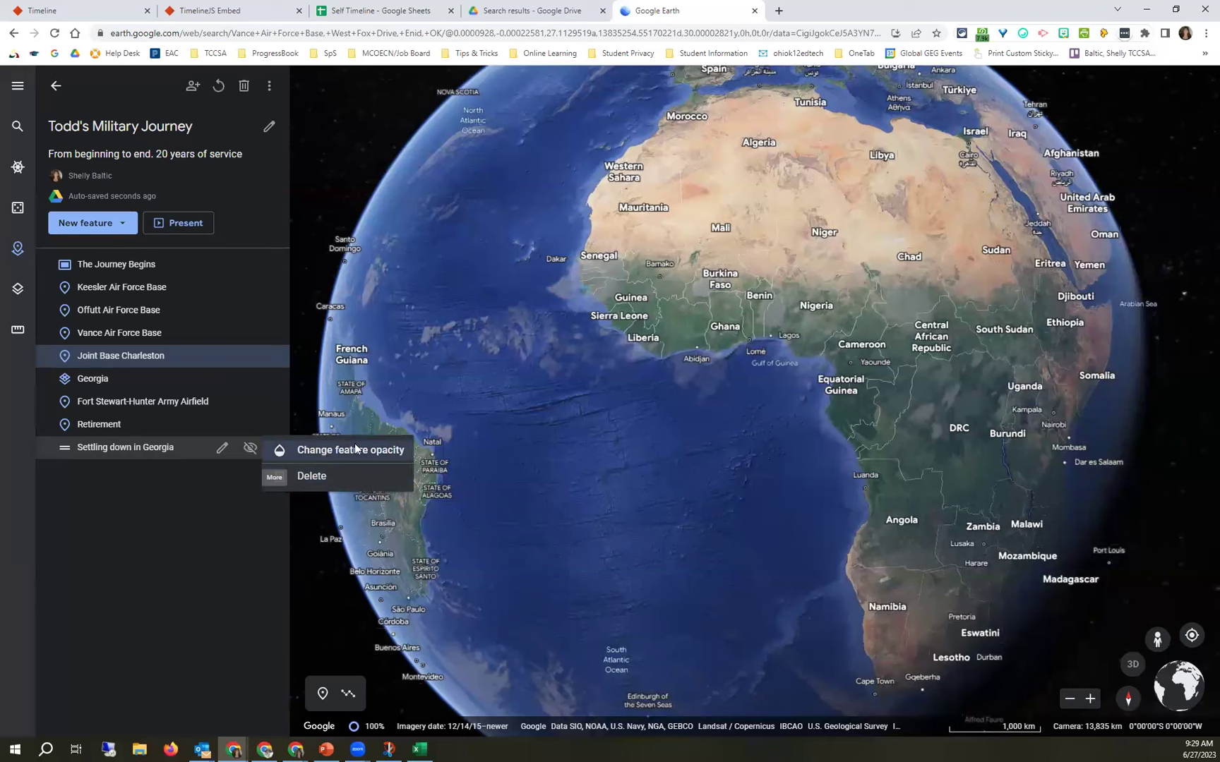
left_click(273, 420)
left_click(275, 401)
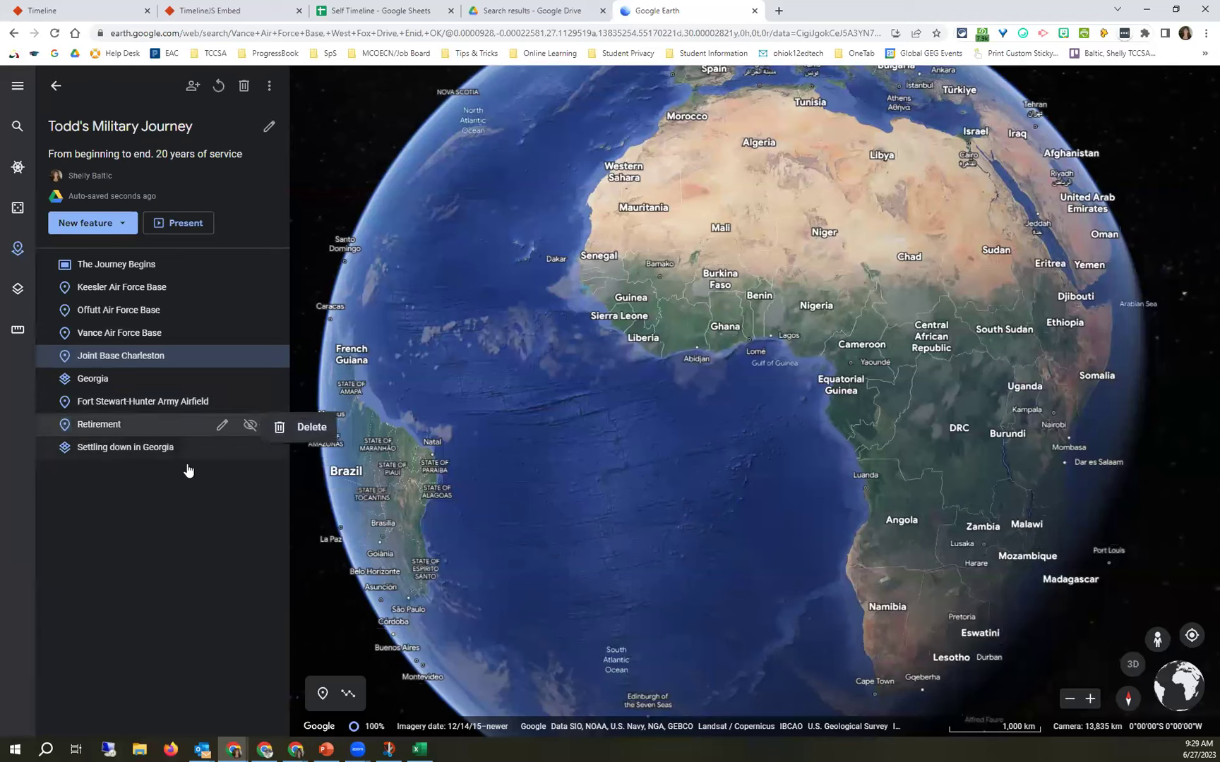
left_click(274, 451)
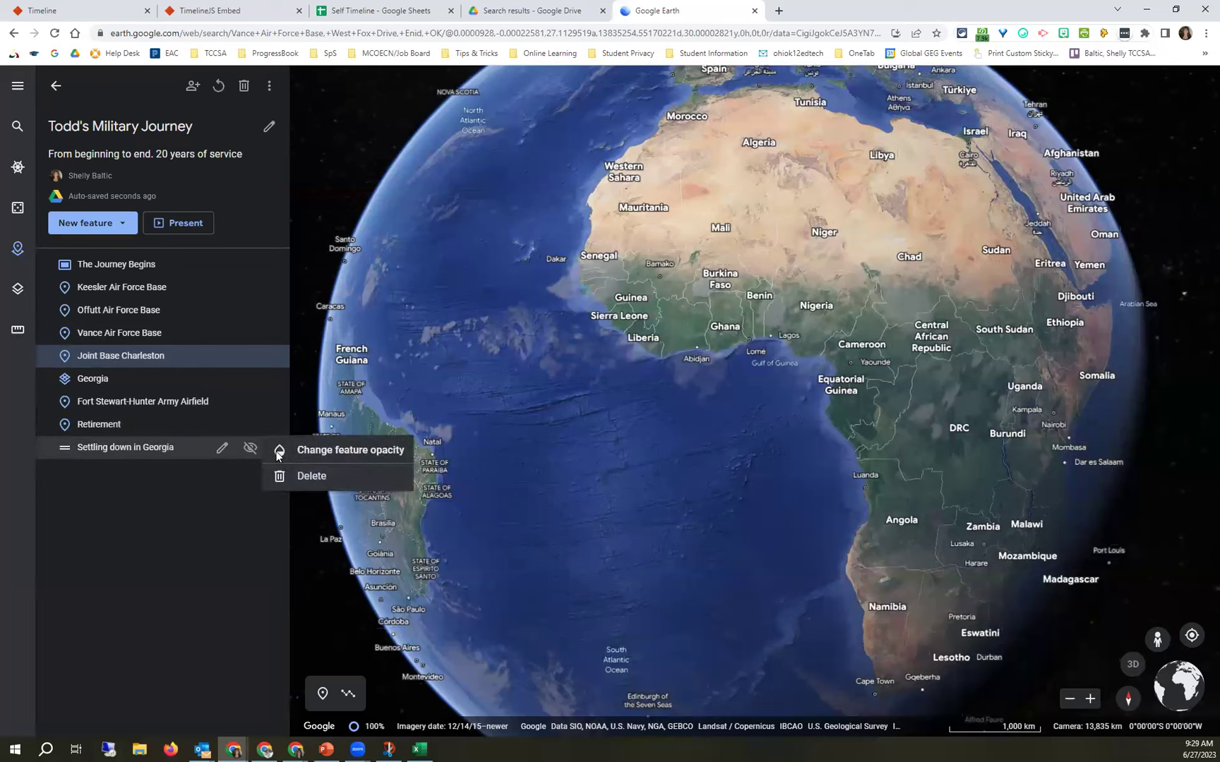
left_click(305, 477)
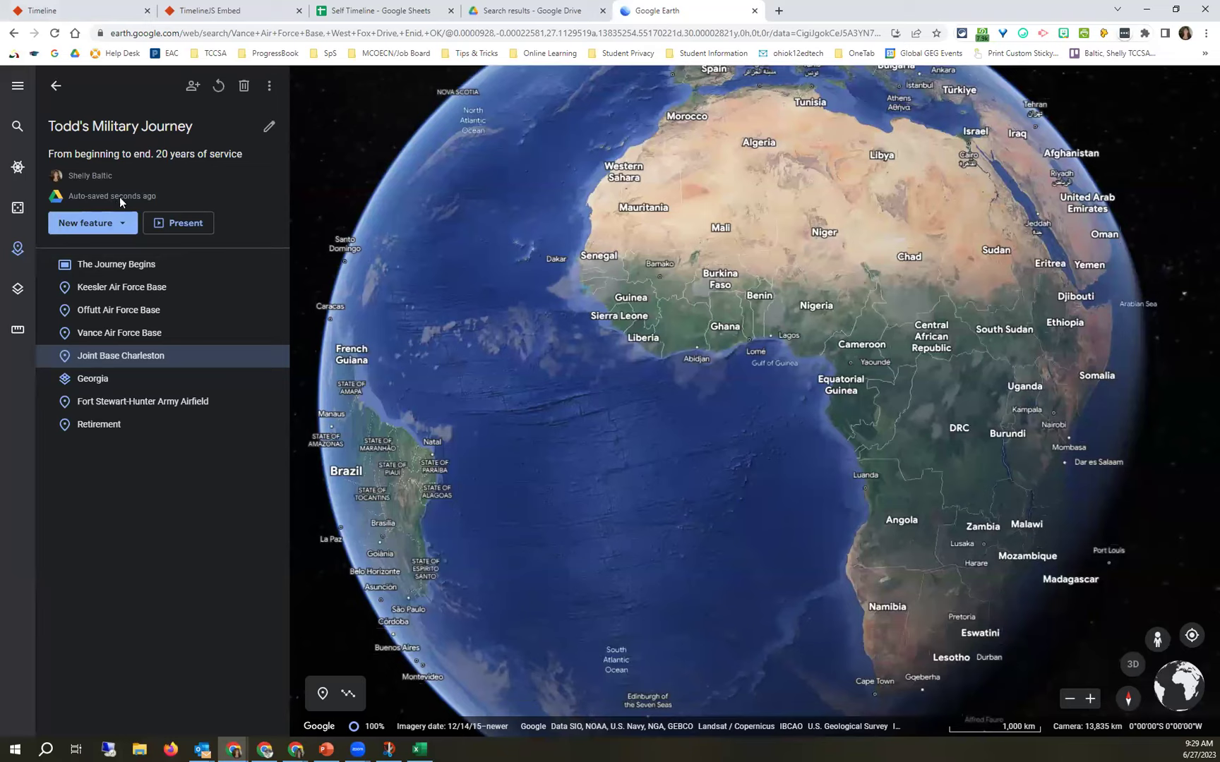
left_click(499, 10)
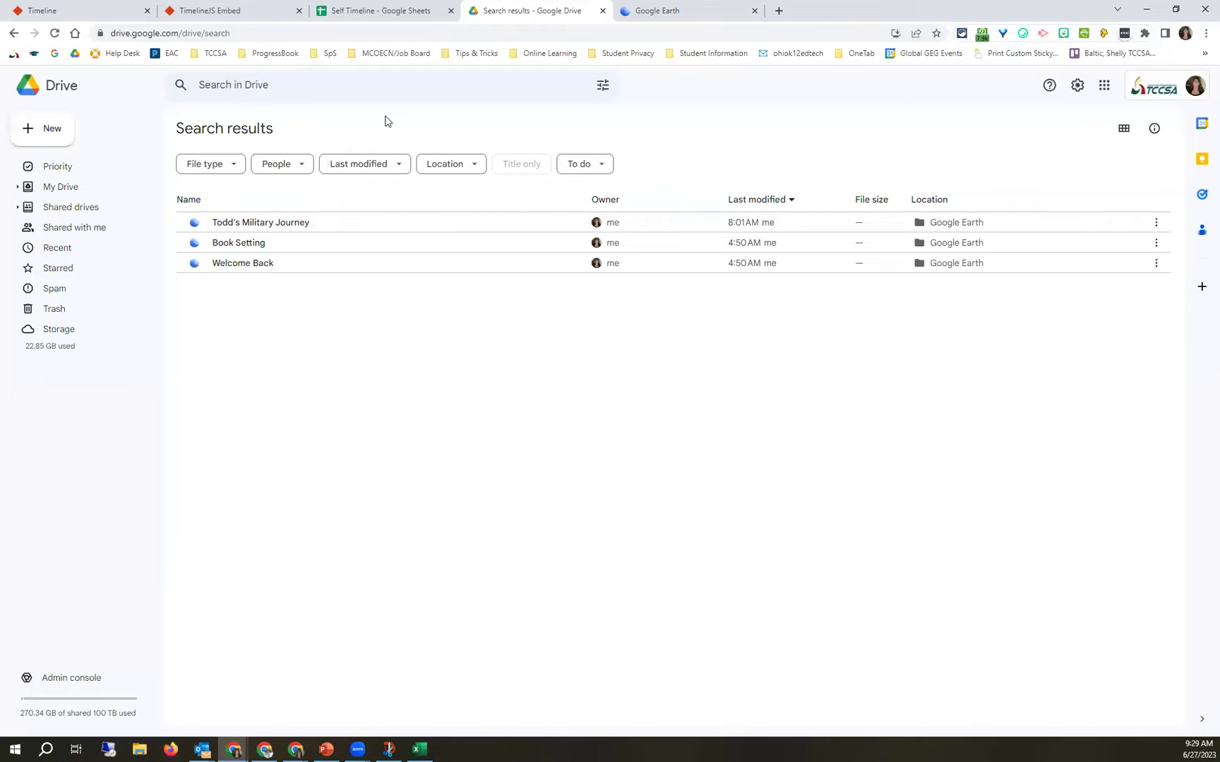
Reload Drive, open the Google Earth folder with the three projects, and return to the Earth tab.
left_click(54, 34)
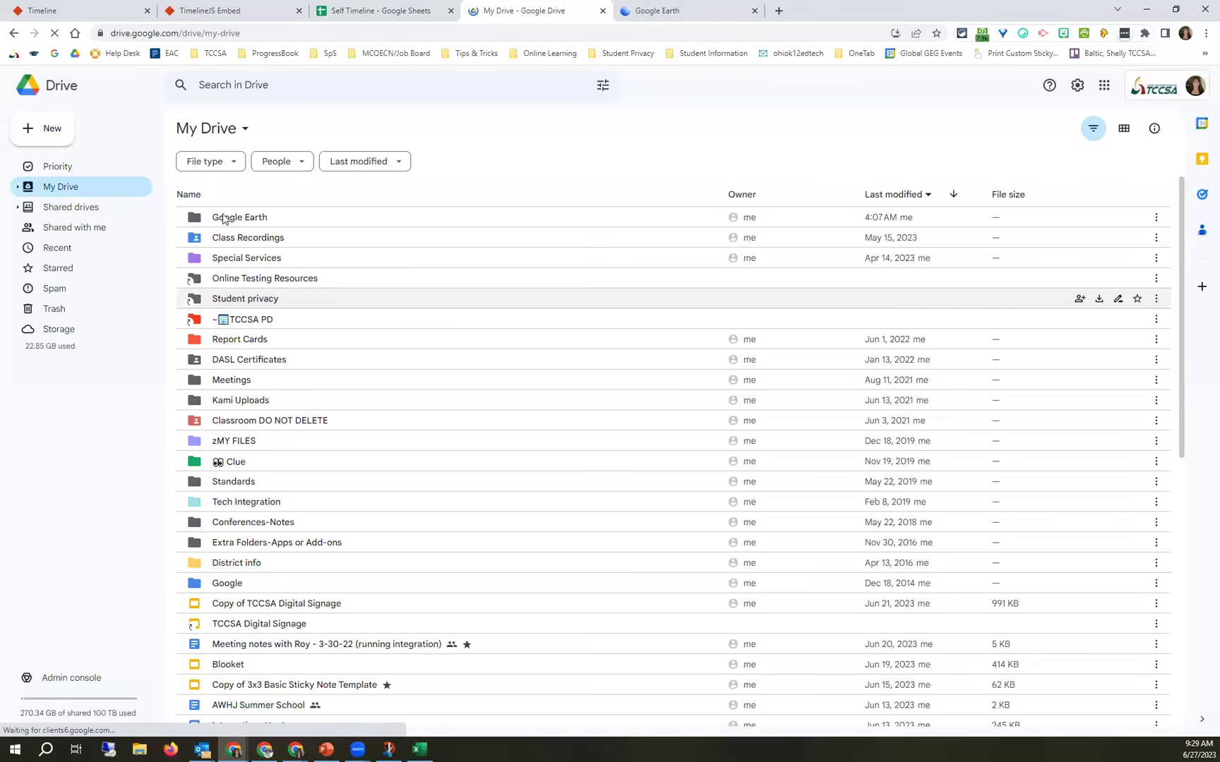
double_click(224, 219)
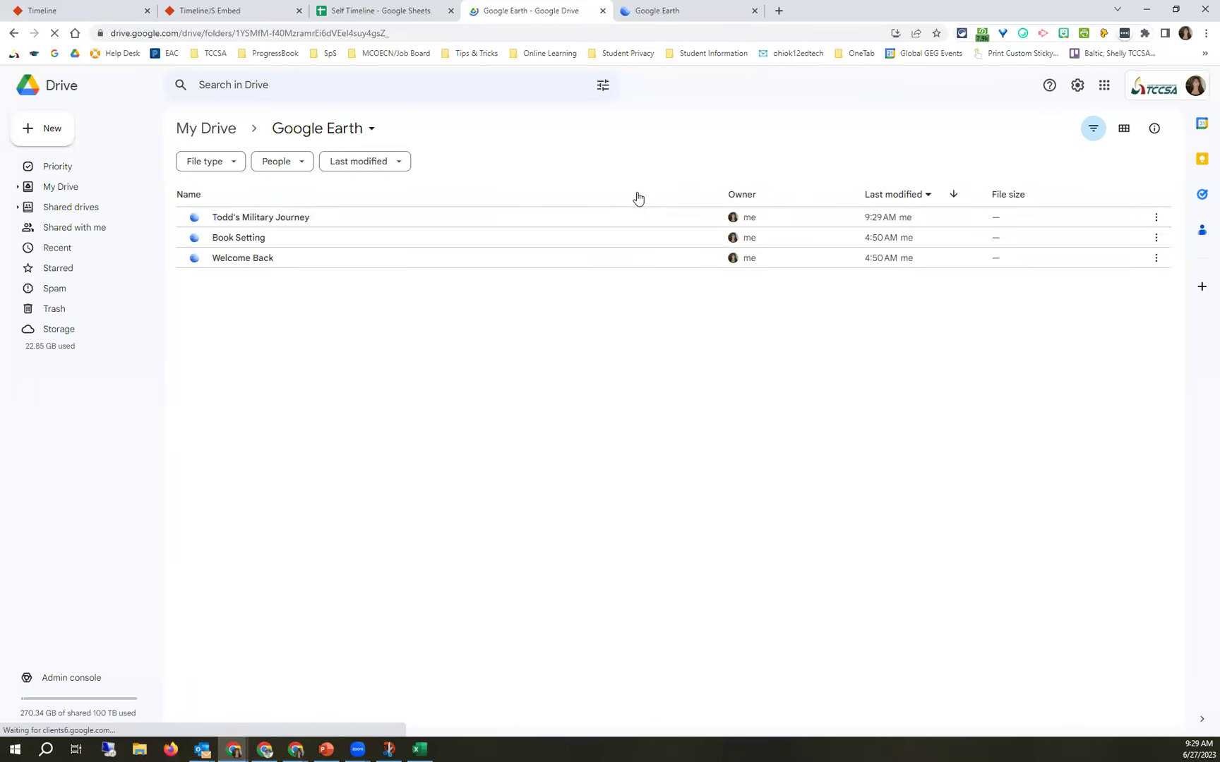
left_click(660, 9)
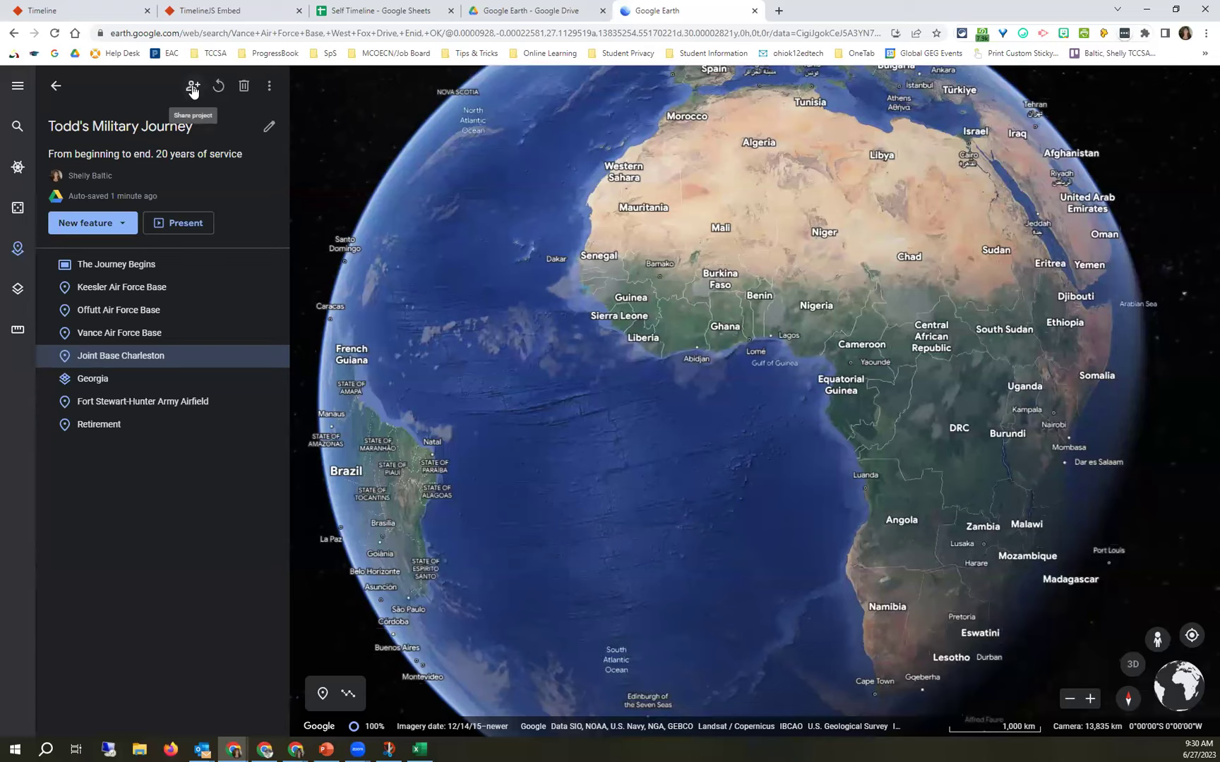
Open Share, begin inviting a suggested colleague, then back out to the main view showing Restricted access.
left_click(192, 87)
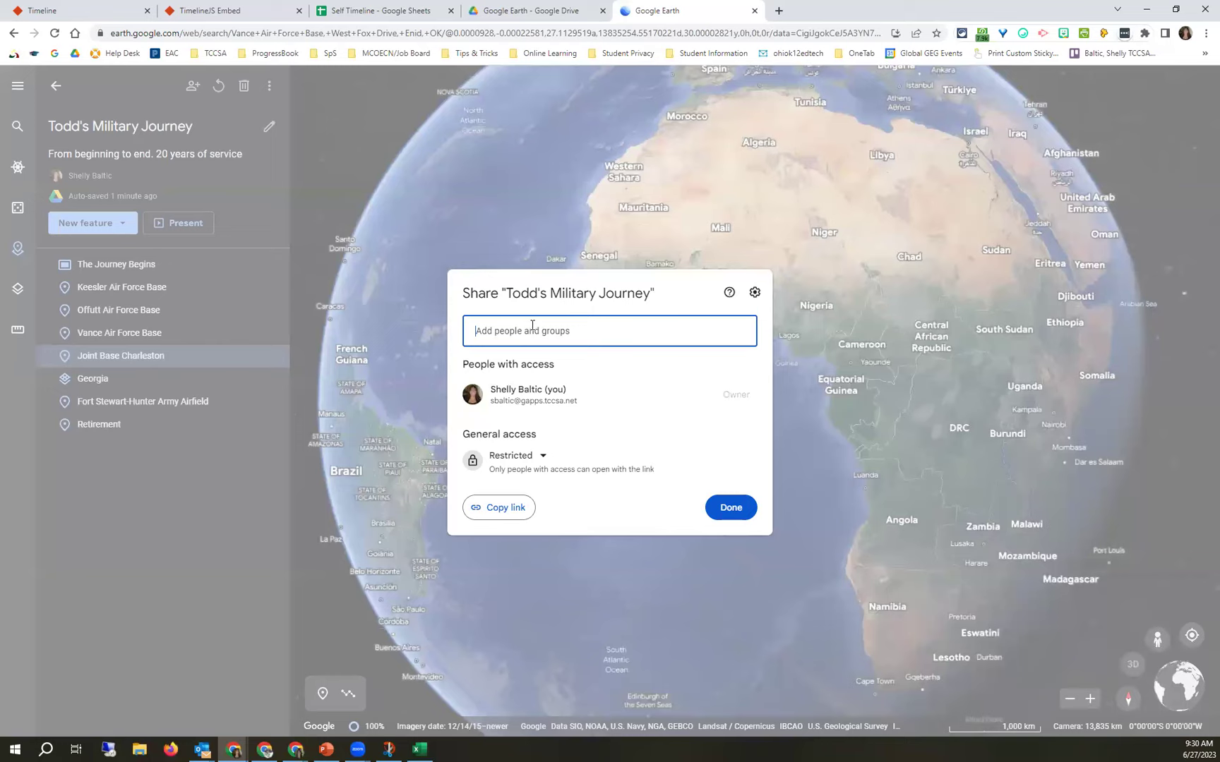
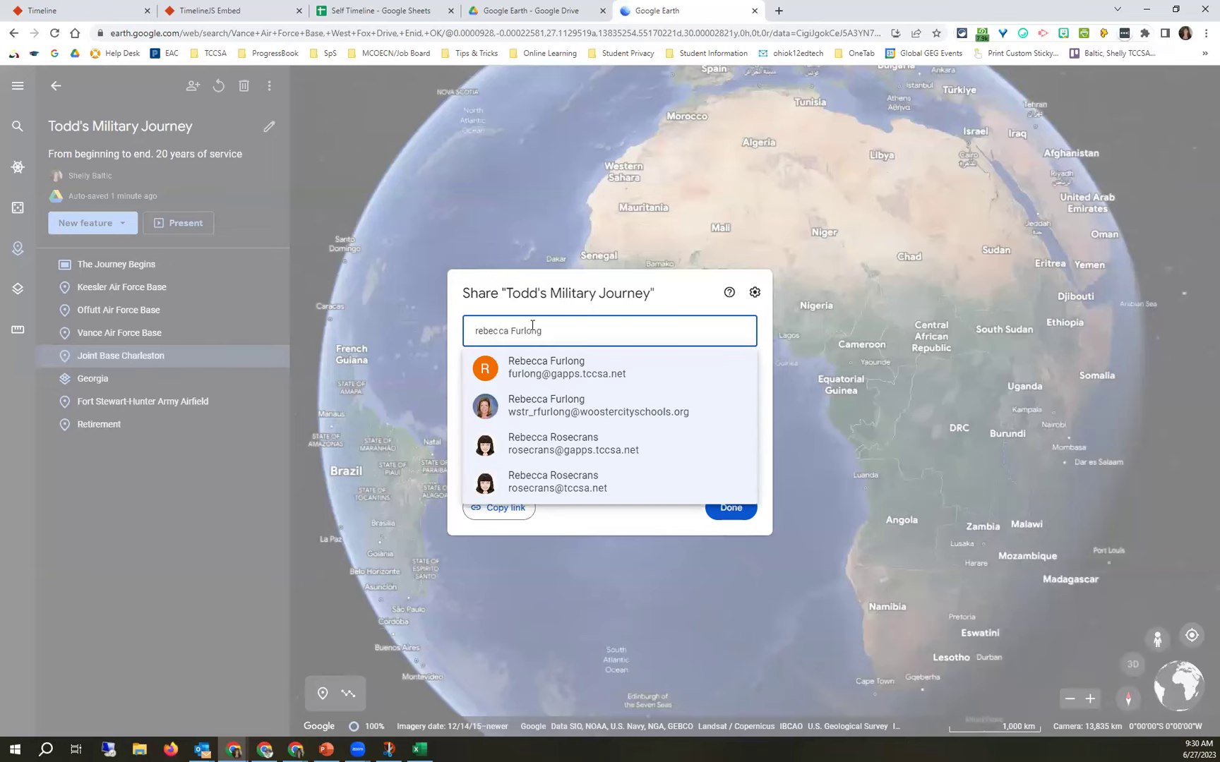
left_click(531, 445)
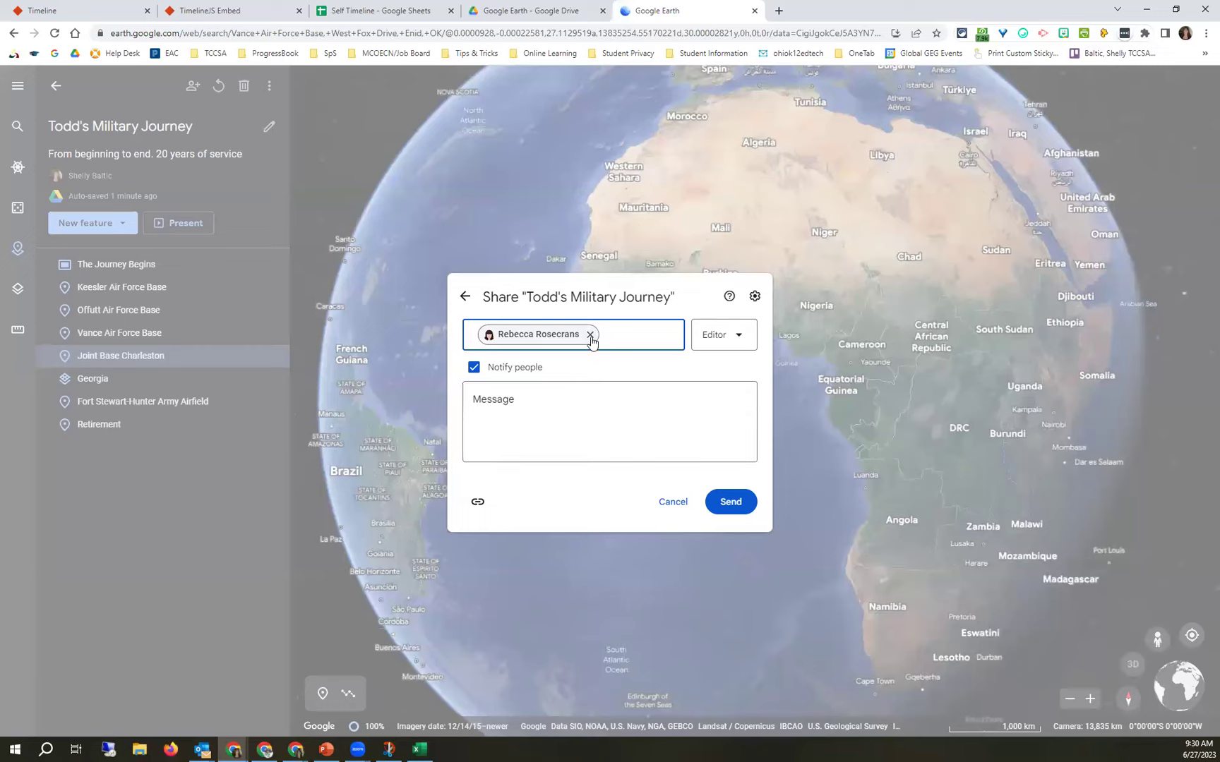
left_click(738, 343)
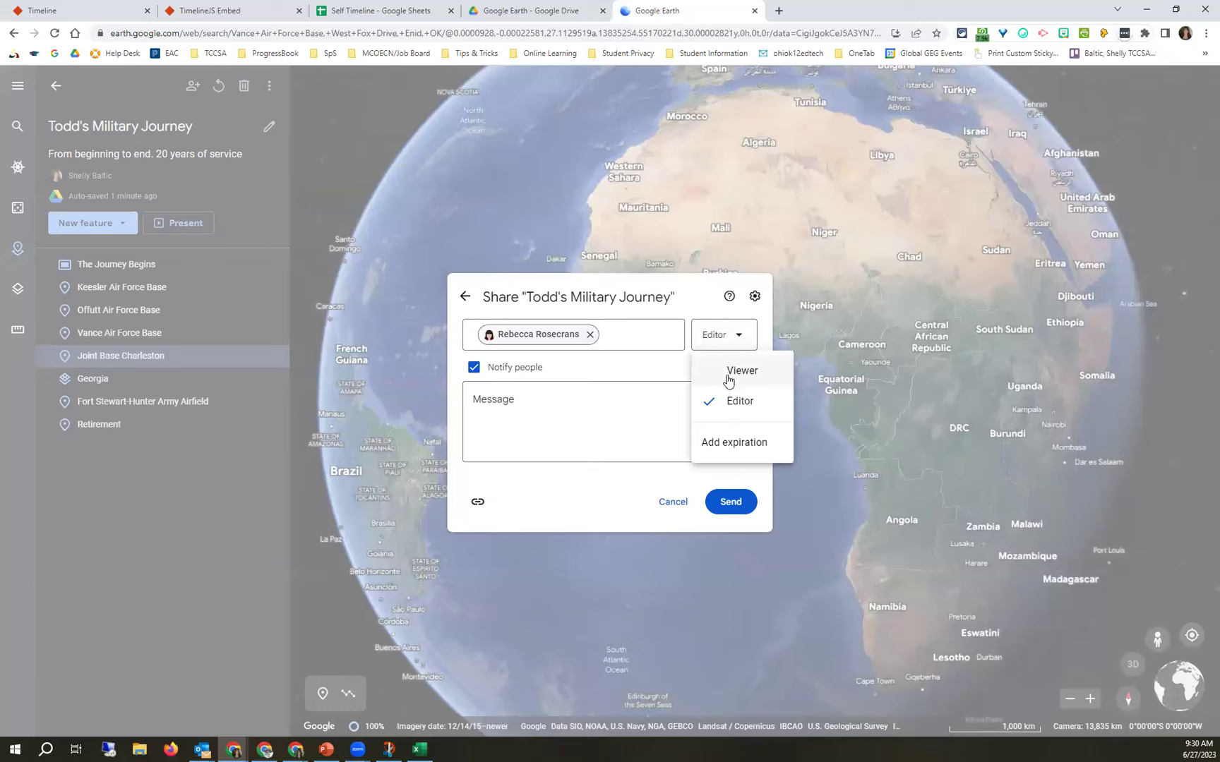
left_click(466, 299)
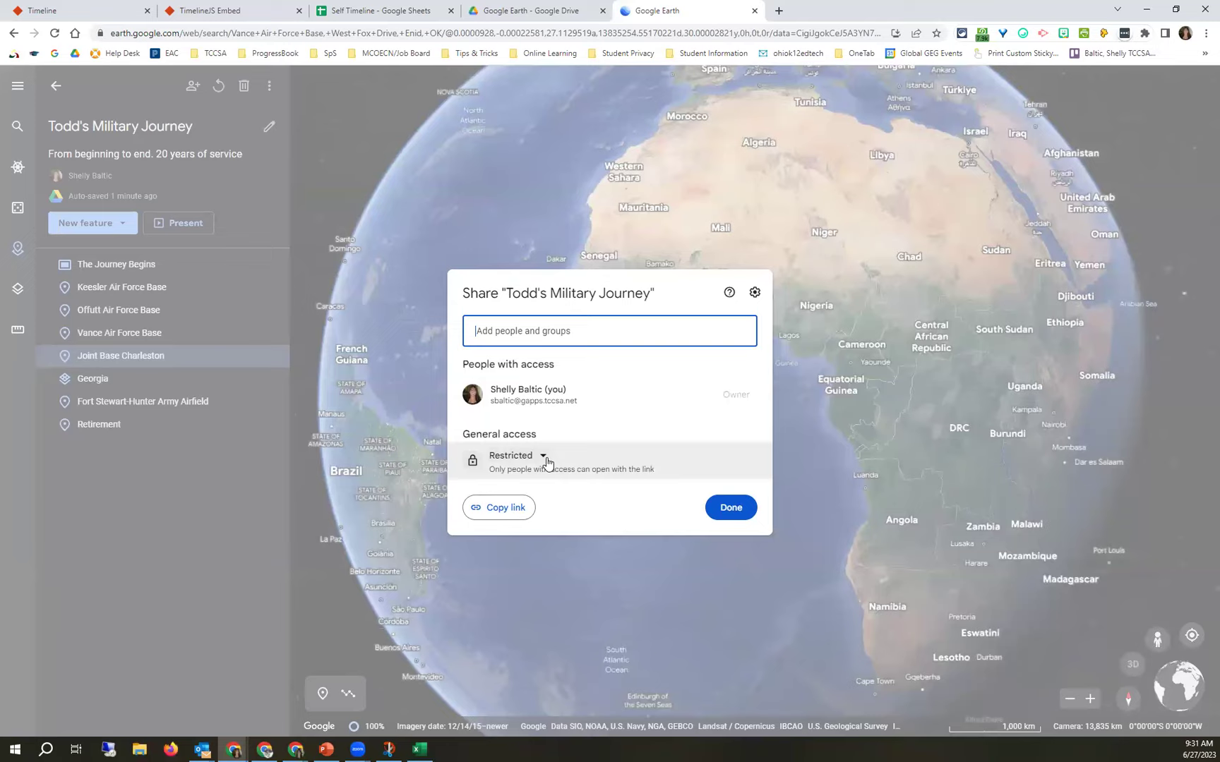
Set general access to Anyone with the link as Viewer, copy the link, and open an incognito window.
left_click(545, 459)
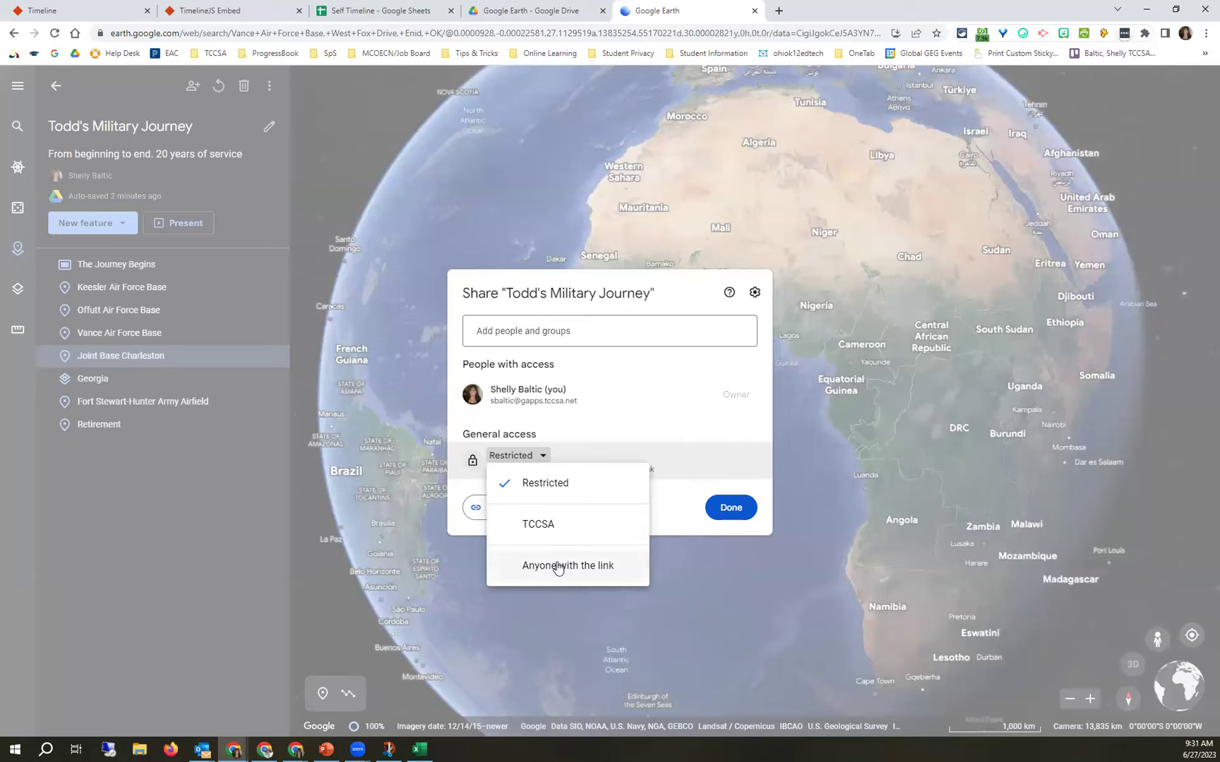
left_click(558, 566)
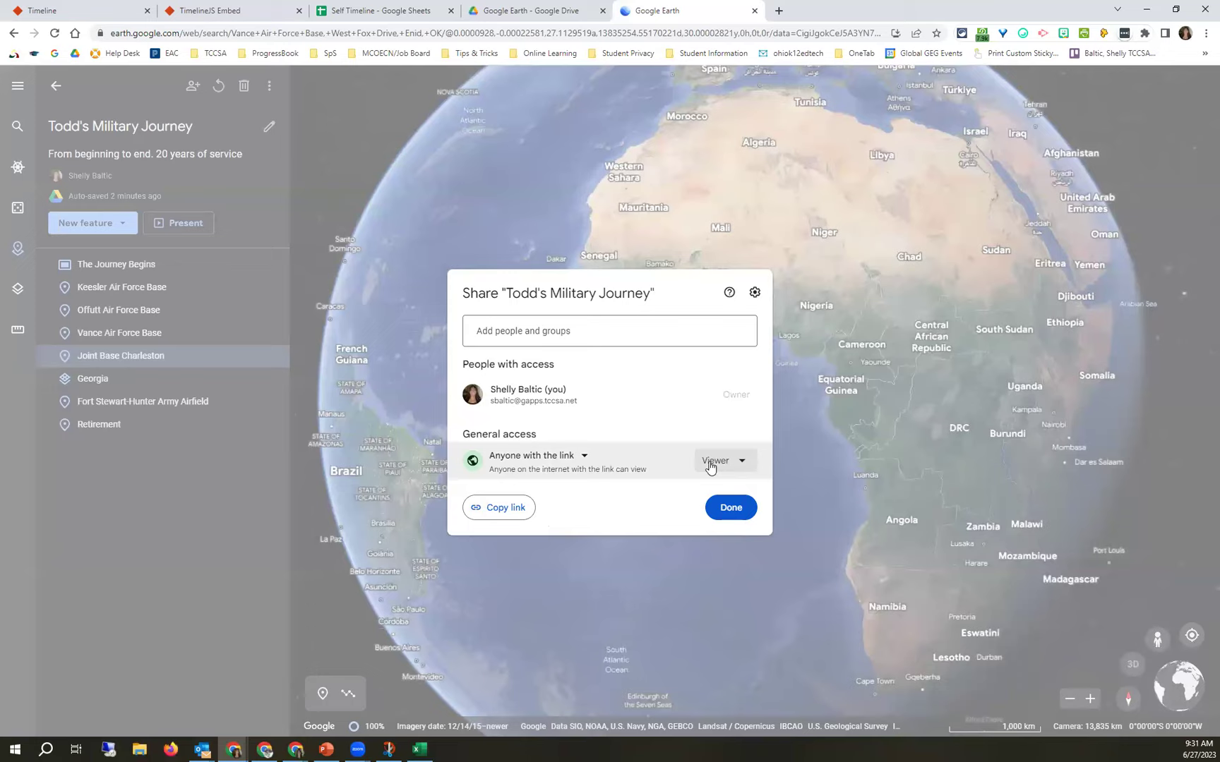
left_click(710, 466)
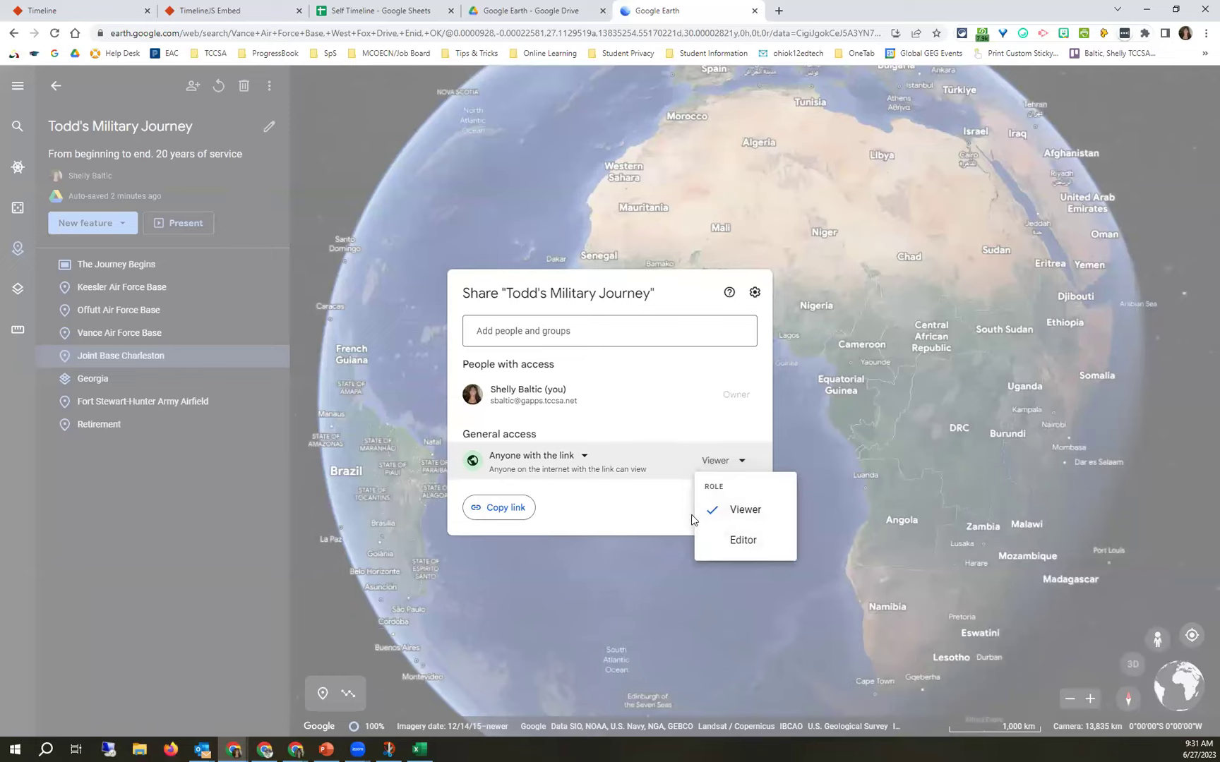
left_click(500, 508)
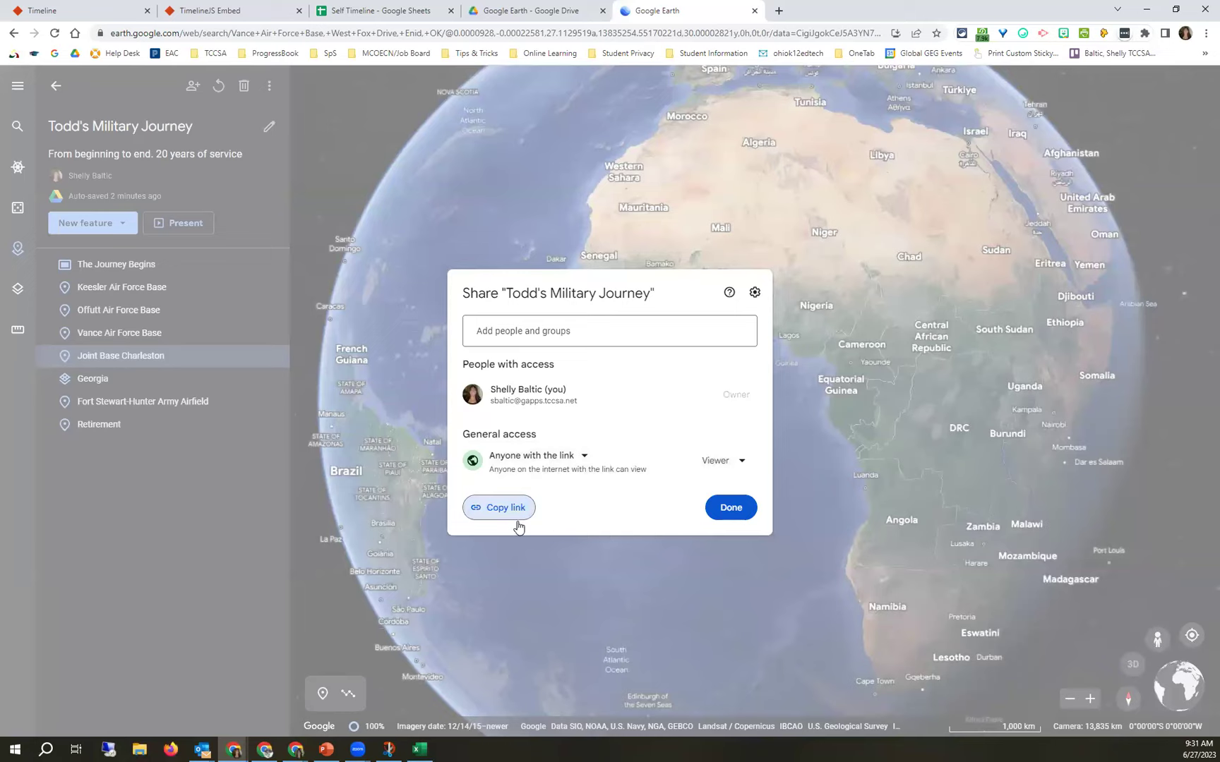
left_click(1204, 33)
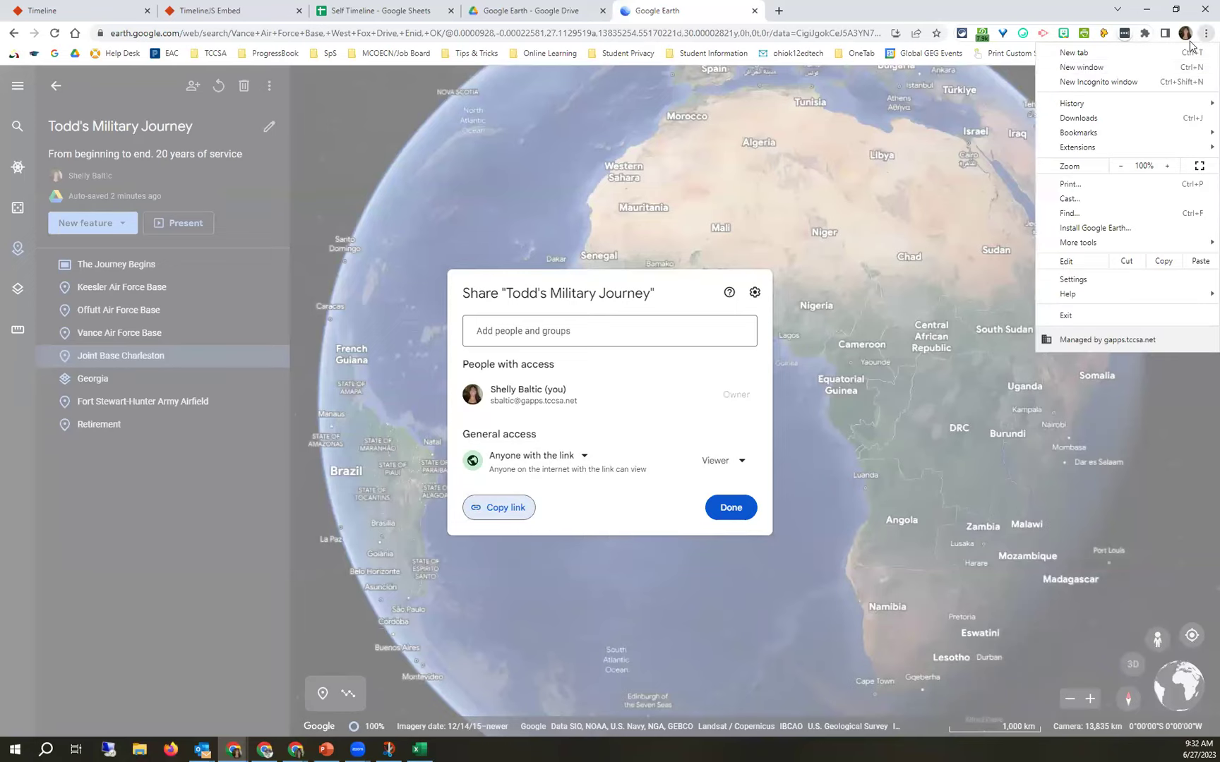
left_click(1084, 83)
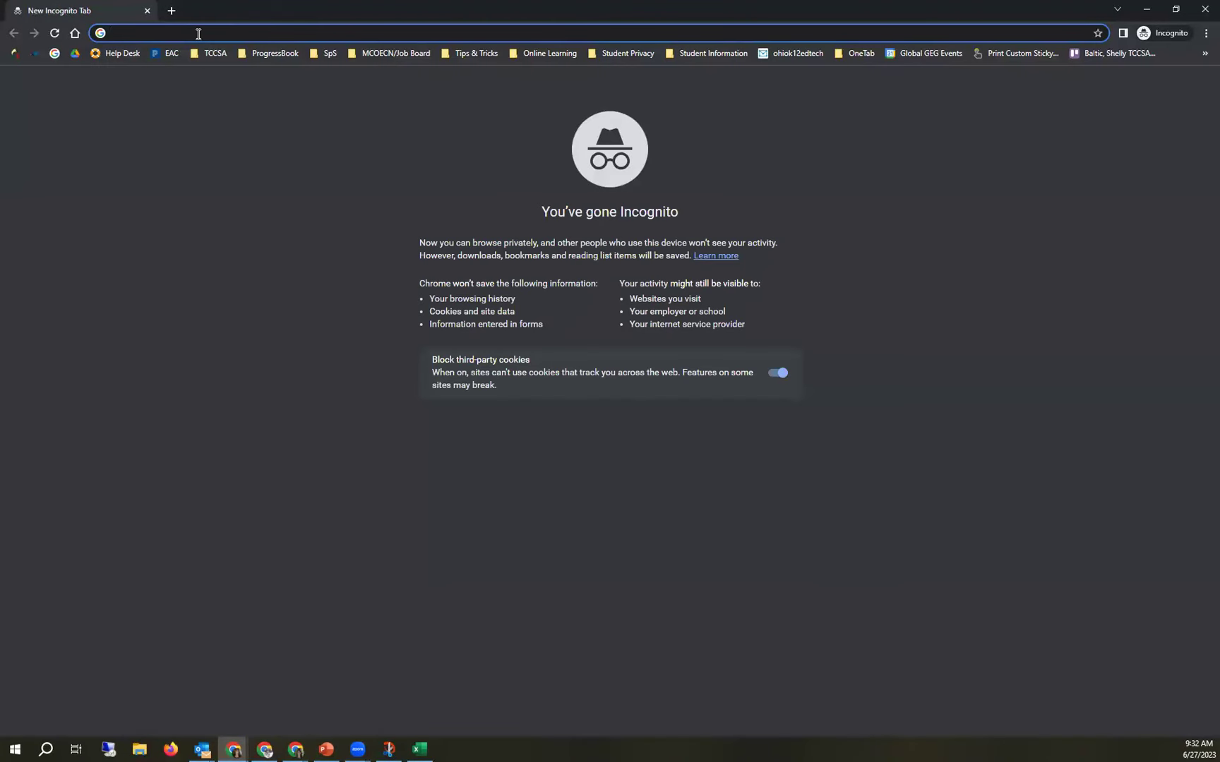
Load the shared project link in the incognito window and start its presentation to confirm view-only access.
right_click(198, 34)
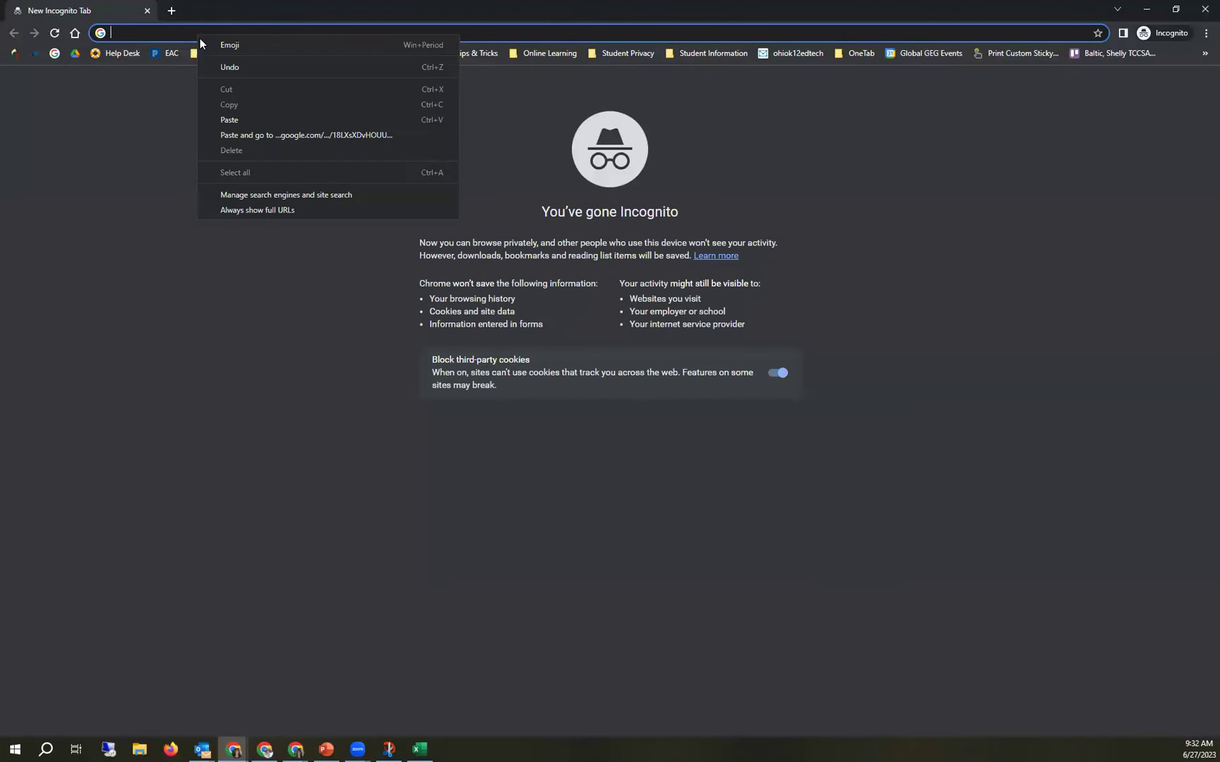
left_click(257, 133)
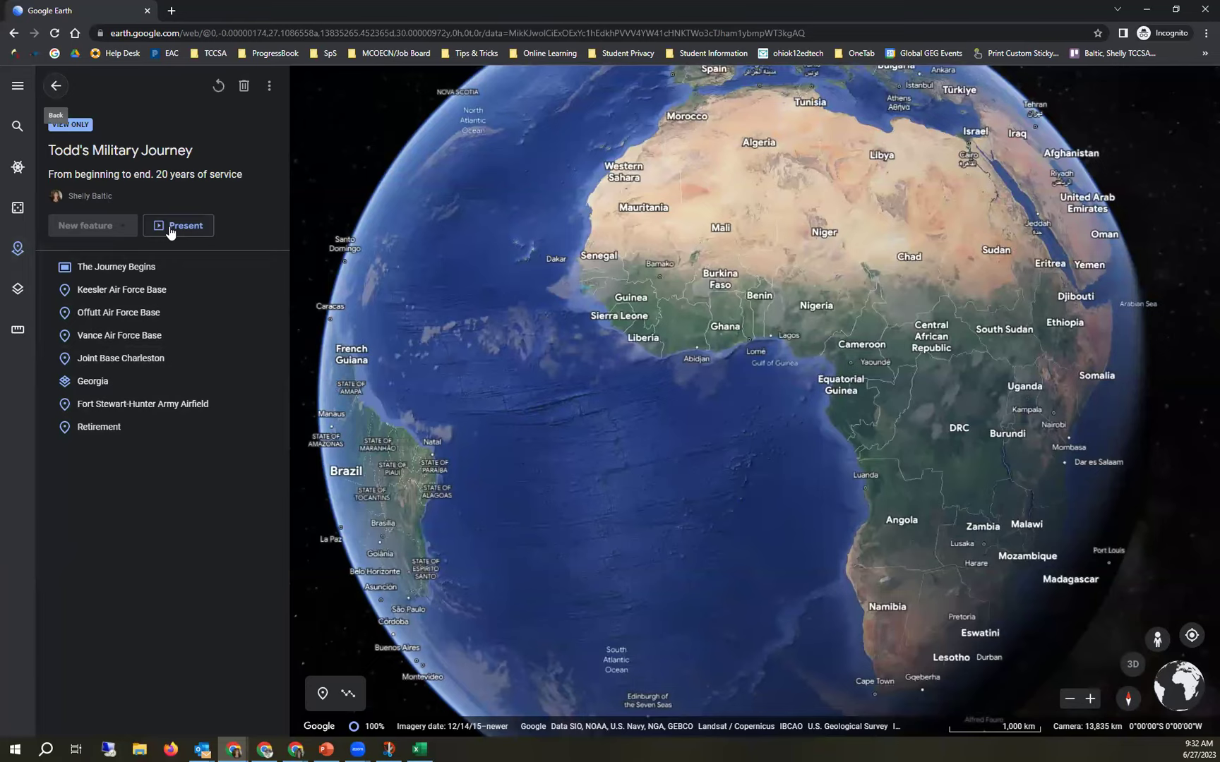
left_click(172, 229)
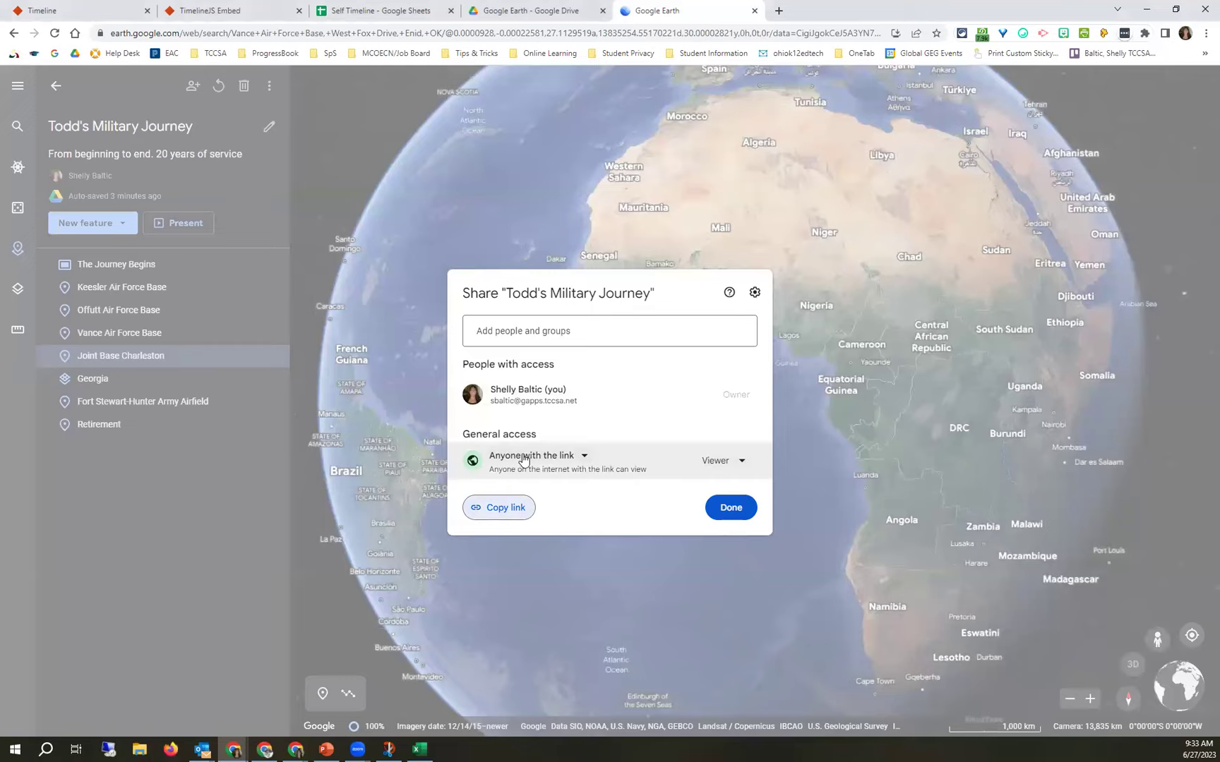
Dismiss the Share dialog and open the Keesler Air Force Base placemark in the editor.
left_click(730, 510)
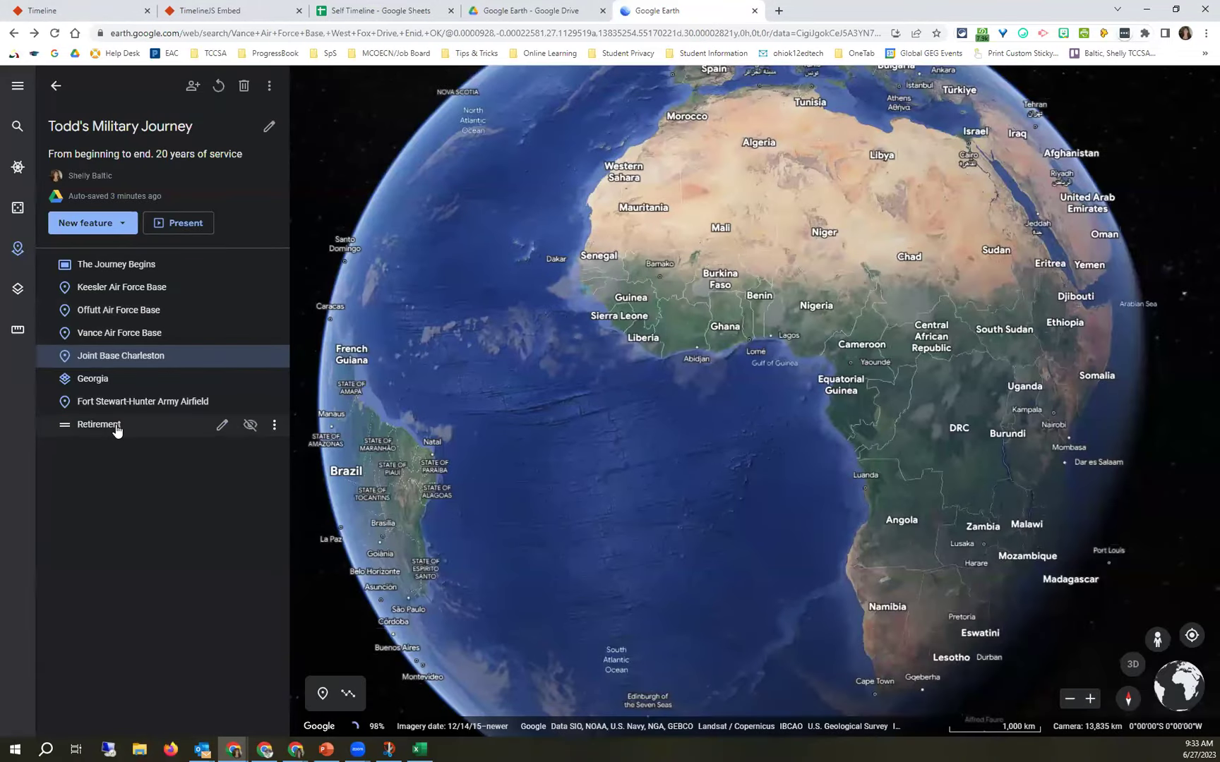
left_click(114, 293)
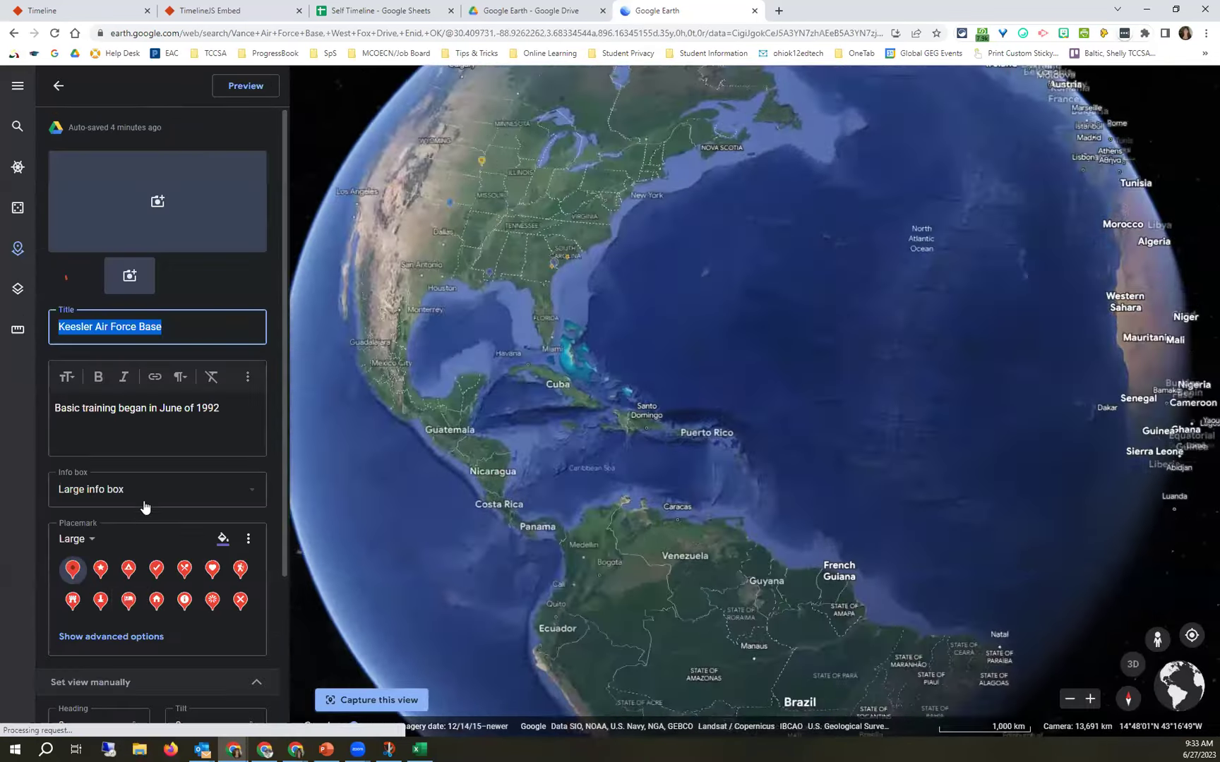
Frame the Keesler runway and base buildings and capture it as the placemark's view (heading 0, tilt 0, range 896.1192325 m).
scroll(145, 482, "down", 3)
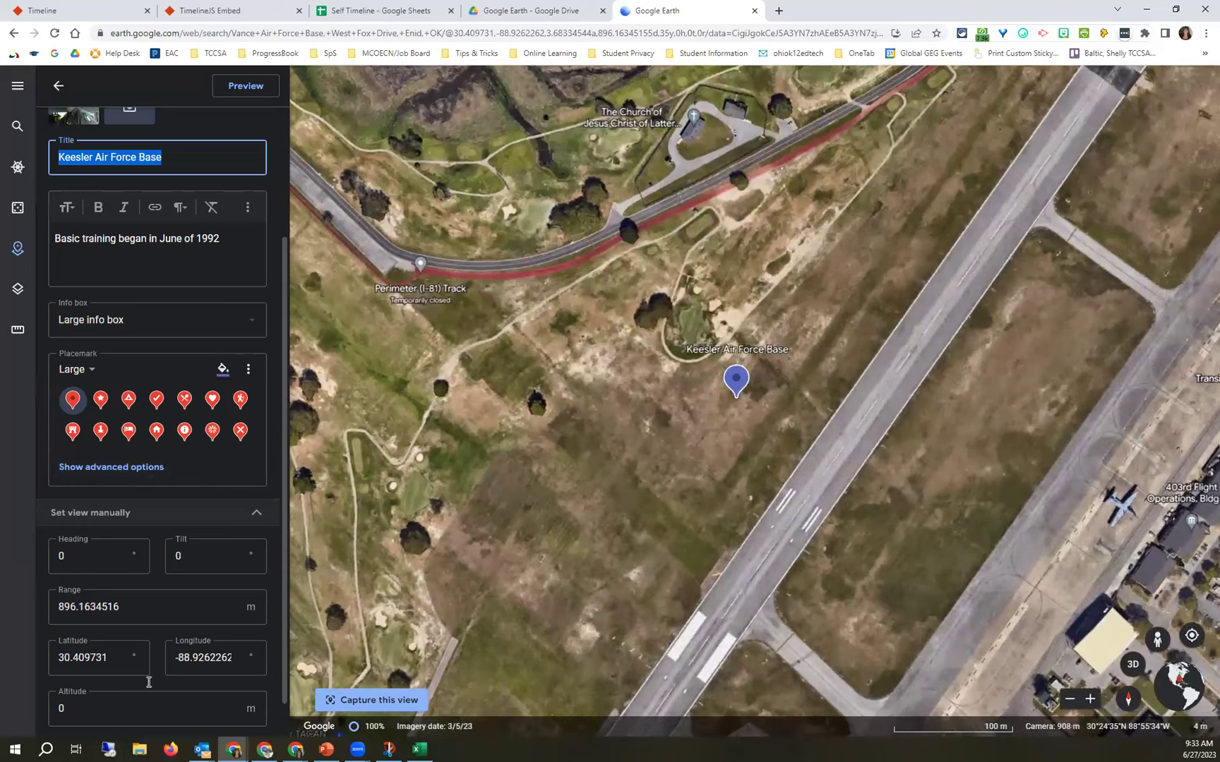
scroll(133, 598, "down", 1)
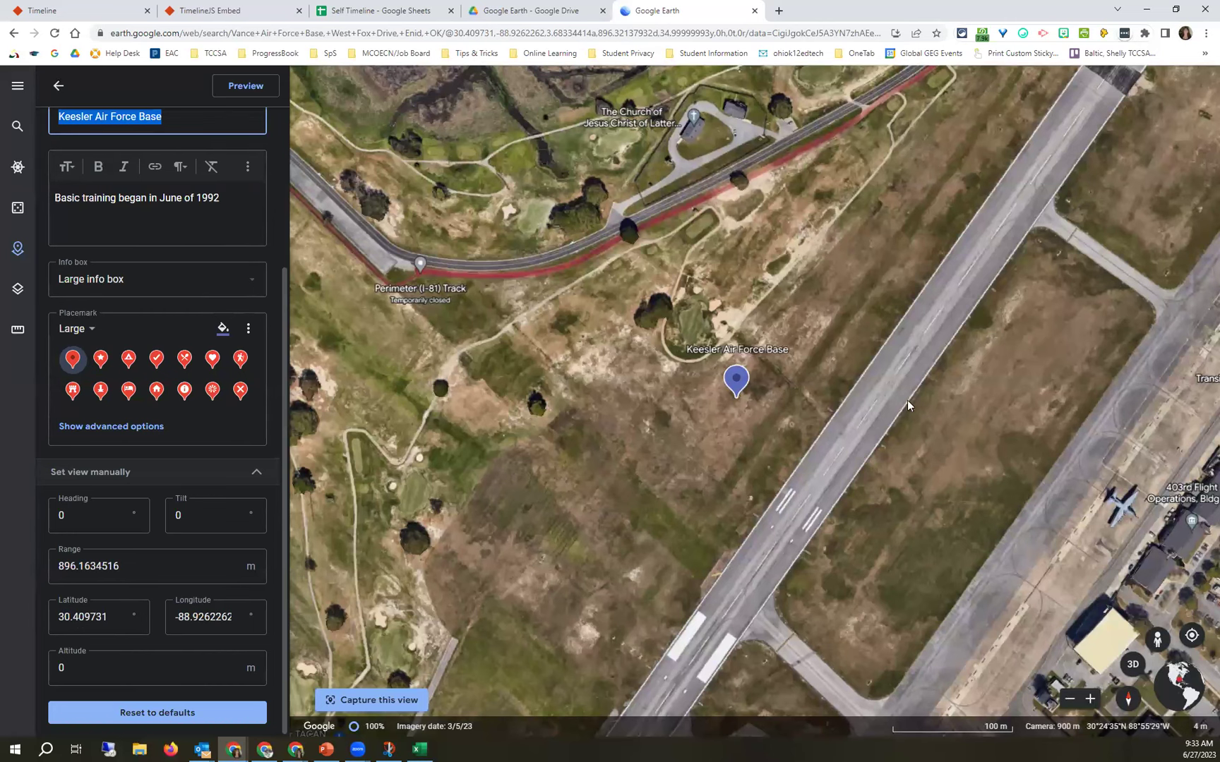
left_click_drag(700, 415, 528, 456)
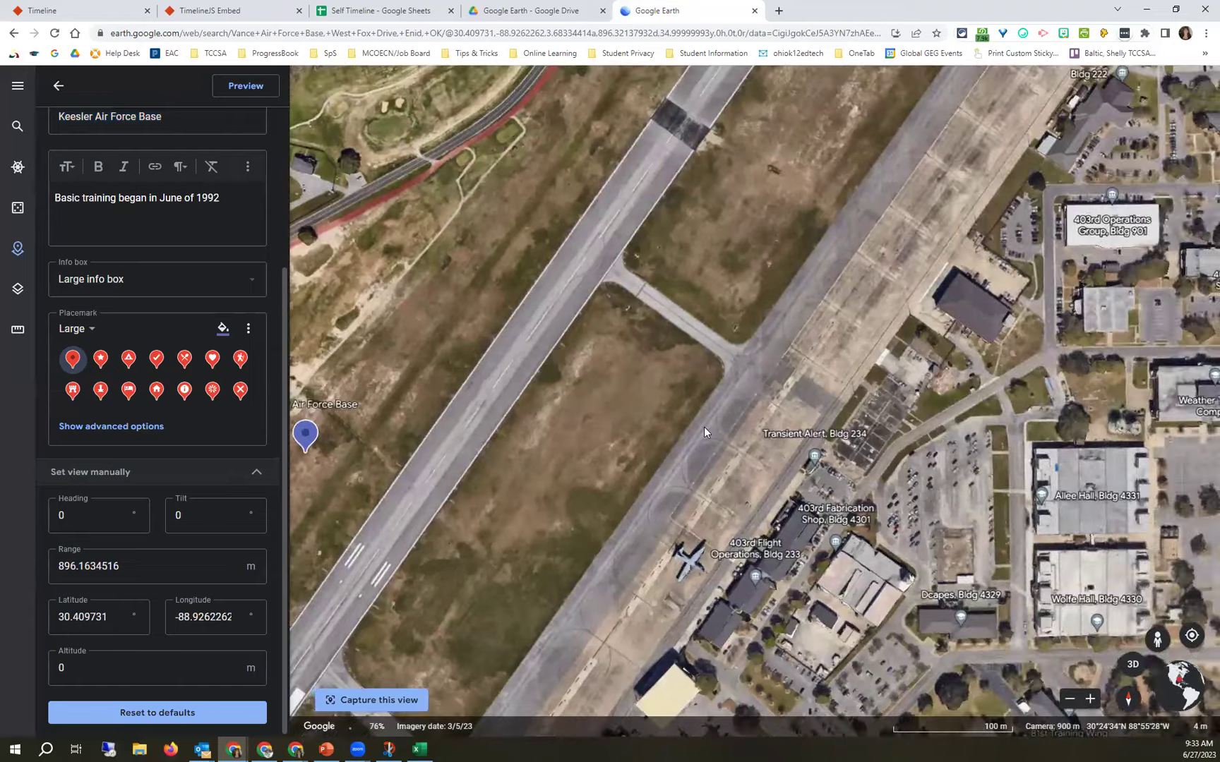
left_click_drag(704, 433, 647, 450)
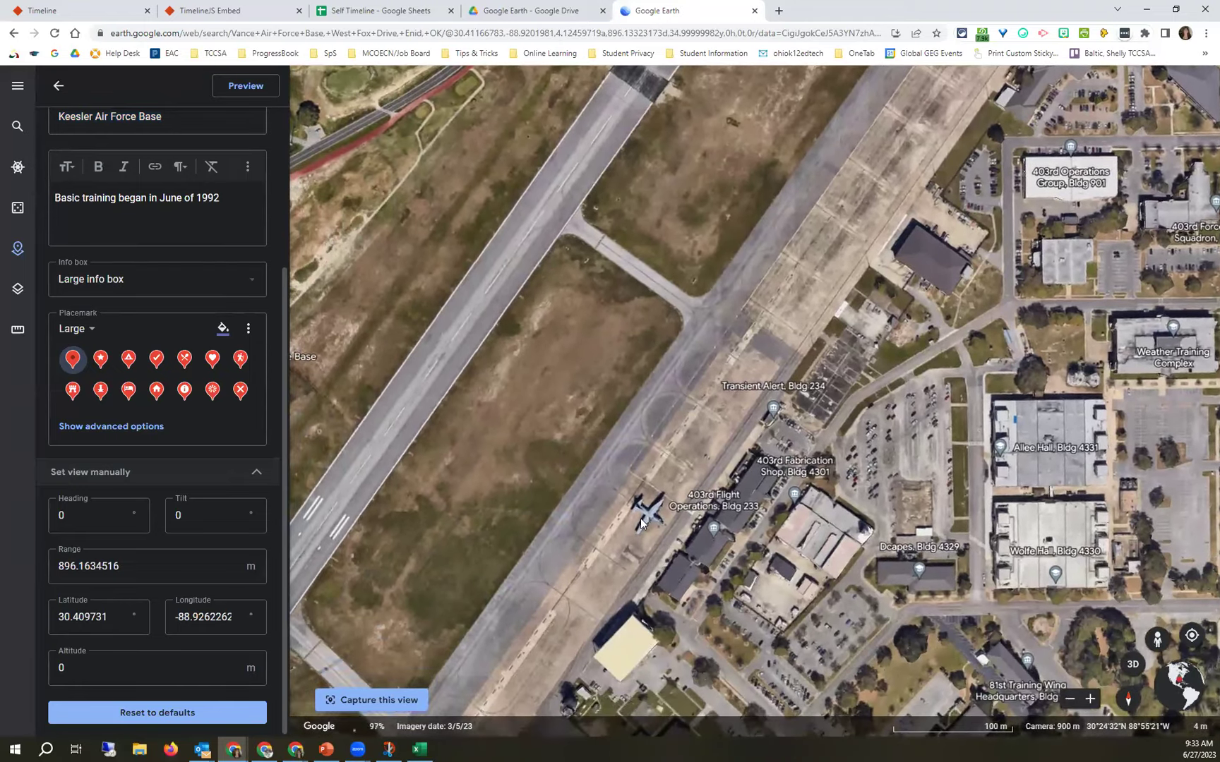
left_click_drag(523, 427, 782, 535)
left_click_drag(615, 461, 509, 406)
left_click_drag(607, 490, 572, 483)
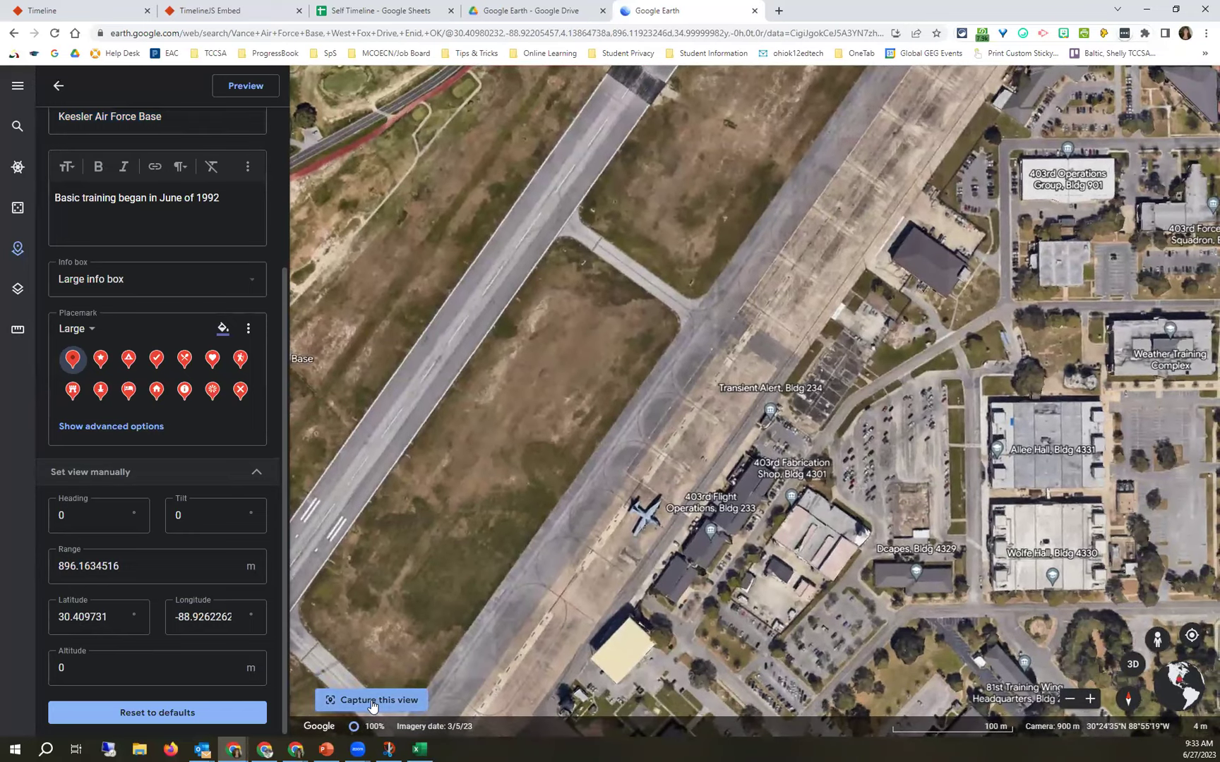
left_click(371, 704)
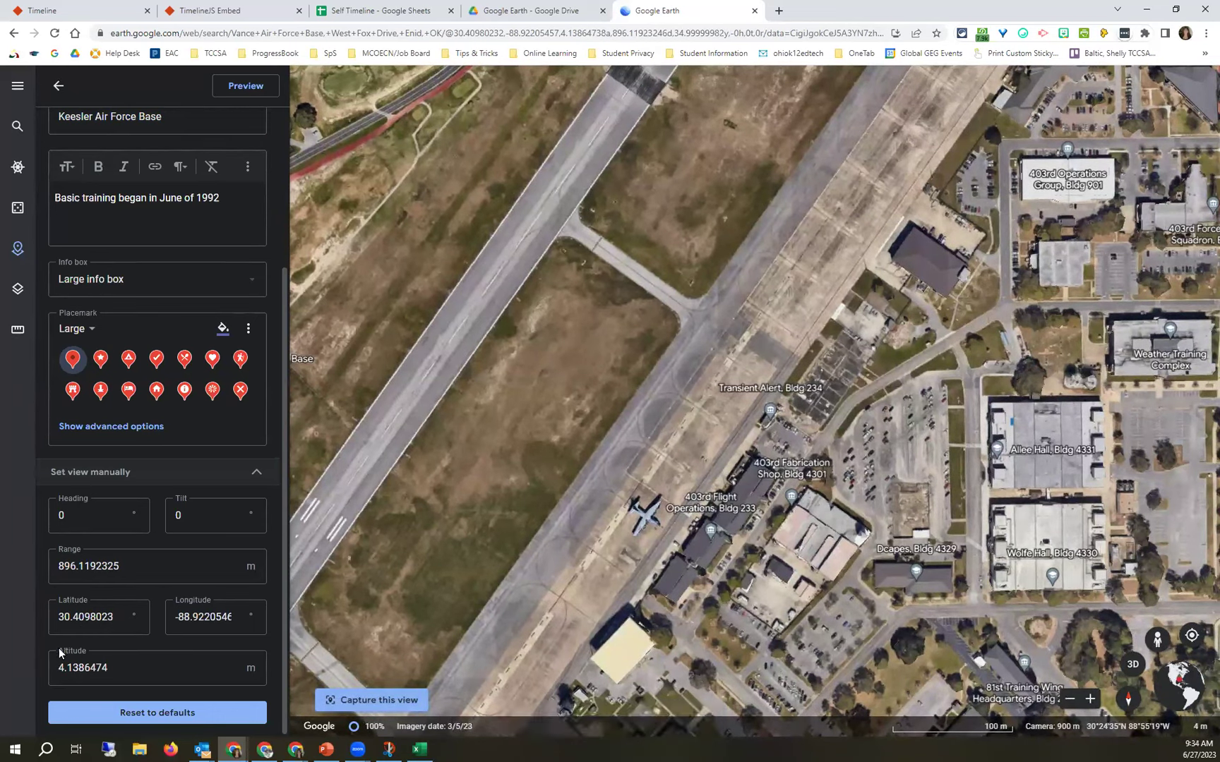
left_click_drag(85, 652, 61, 652)
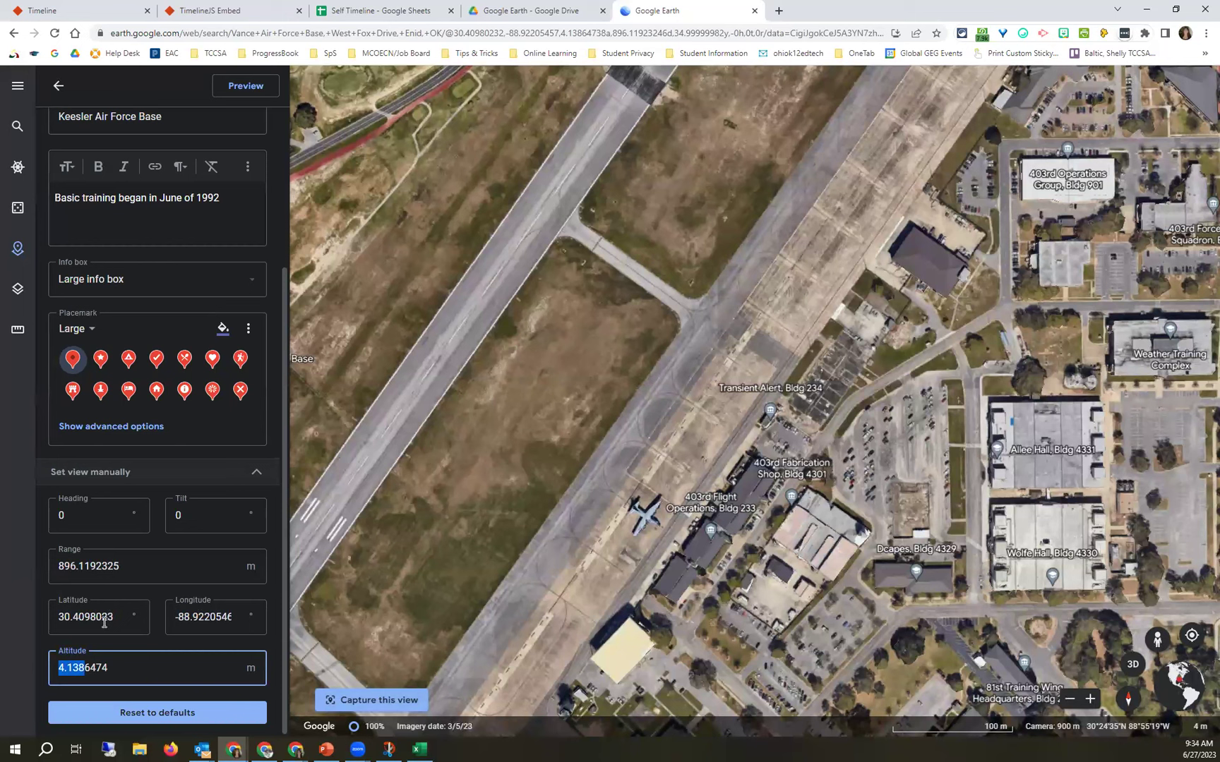
scroll(226, 490, "up", 3)
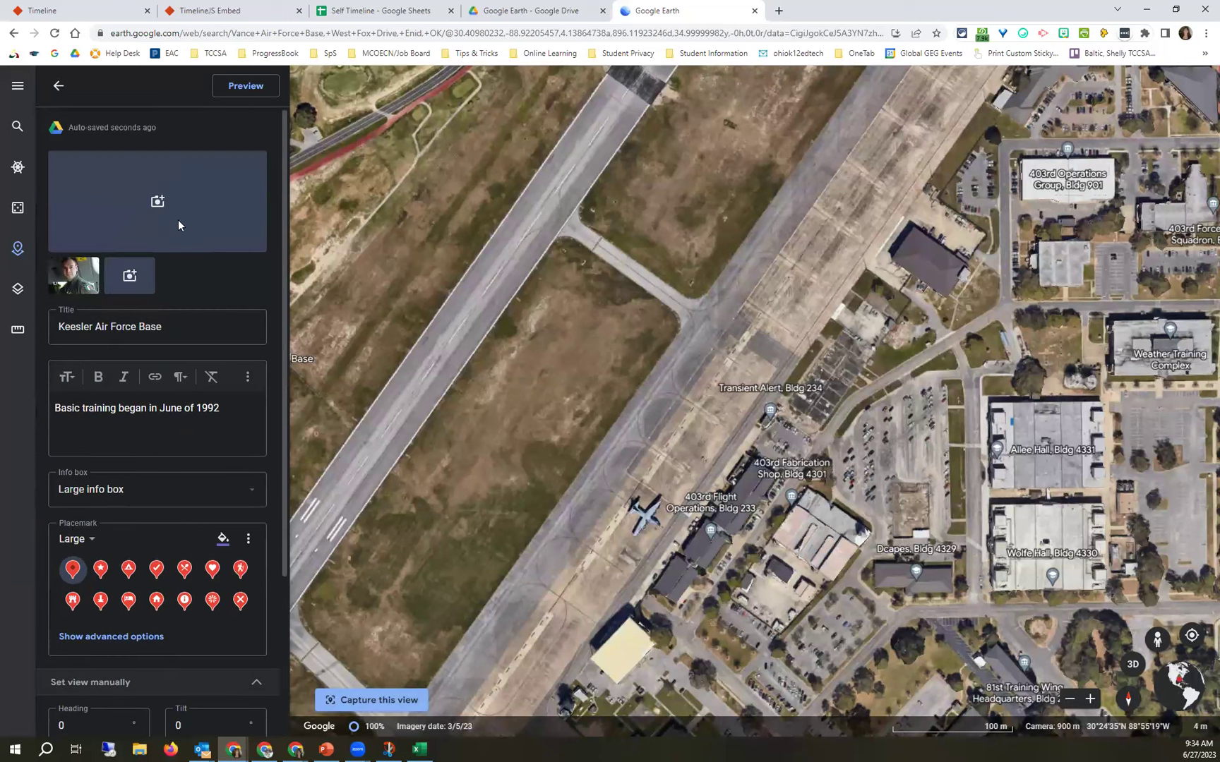
Close the Keesler placemark editor and go back from Todd's Military Journey to the Projects list.
left_click(59, 87)
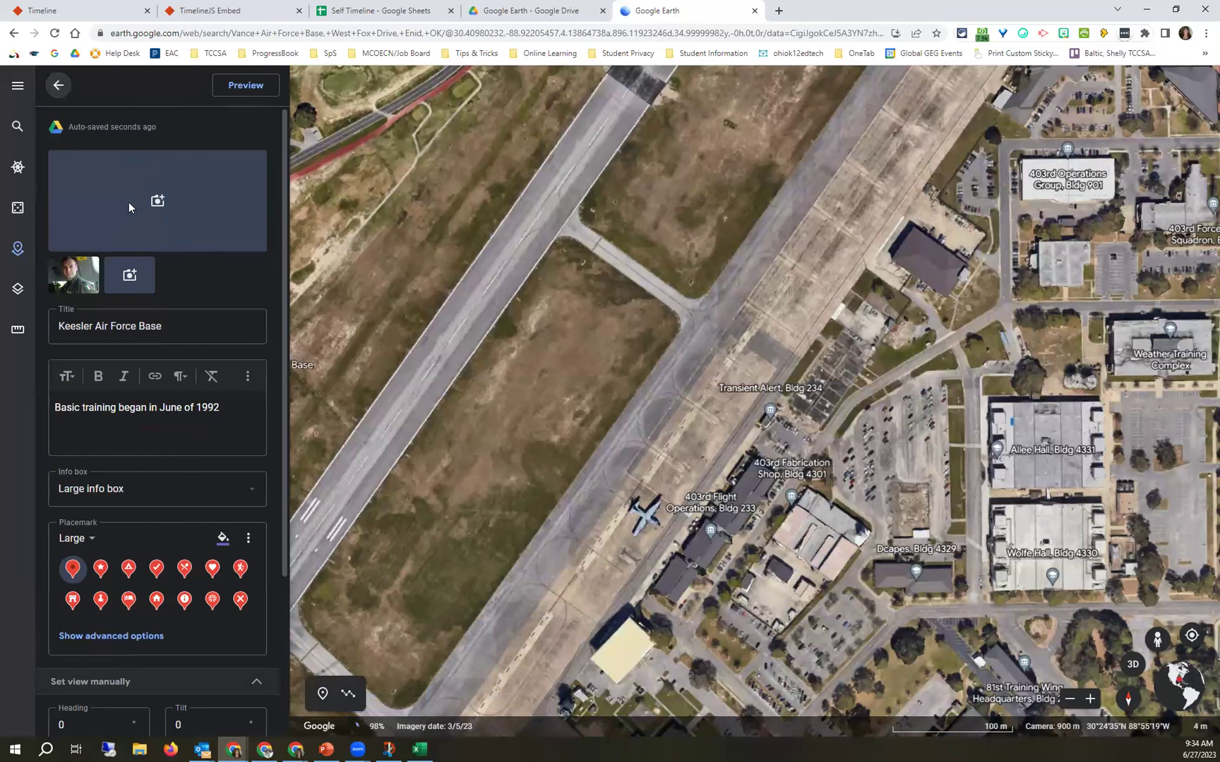
left_click(110, 224)
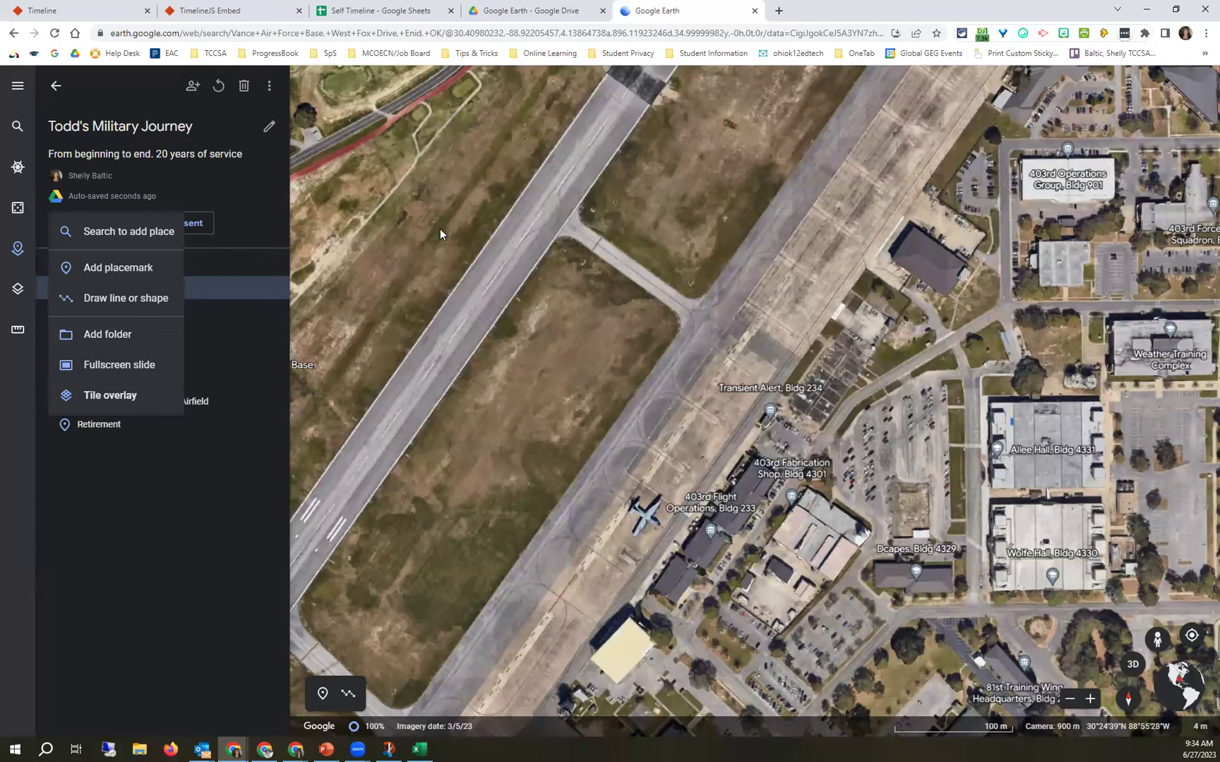
left_click(56, 86)
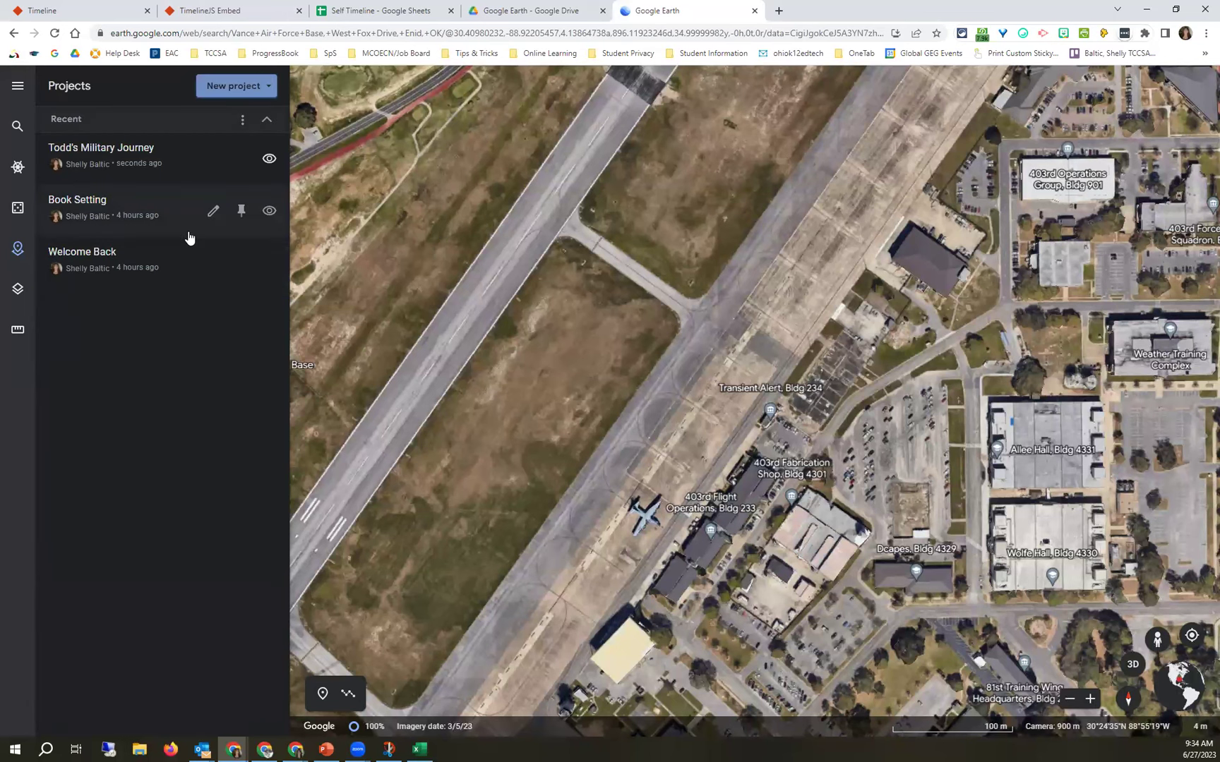
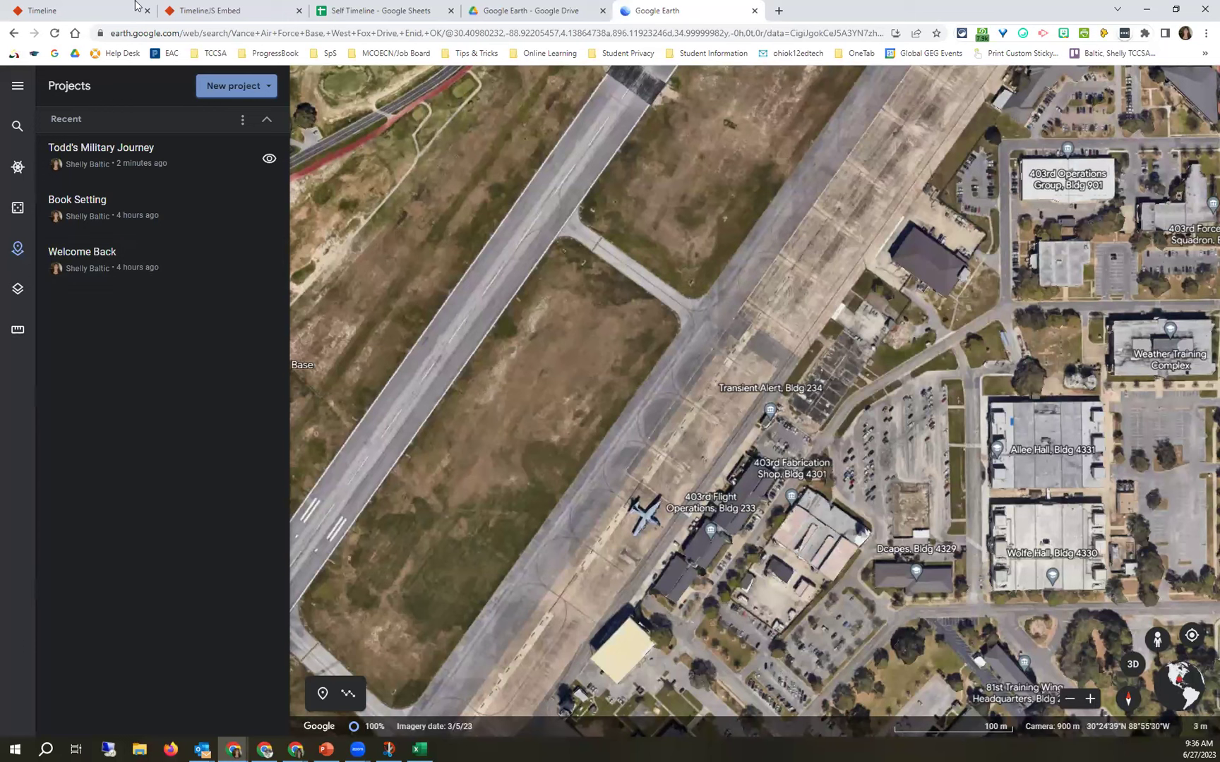
Switch from Google Earth to the TimelineJS site in the 'Timeline' browser tab.
mouse_move(107, 14)
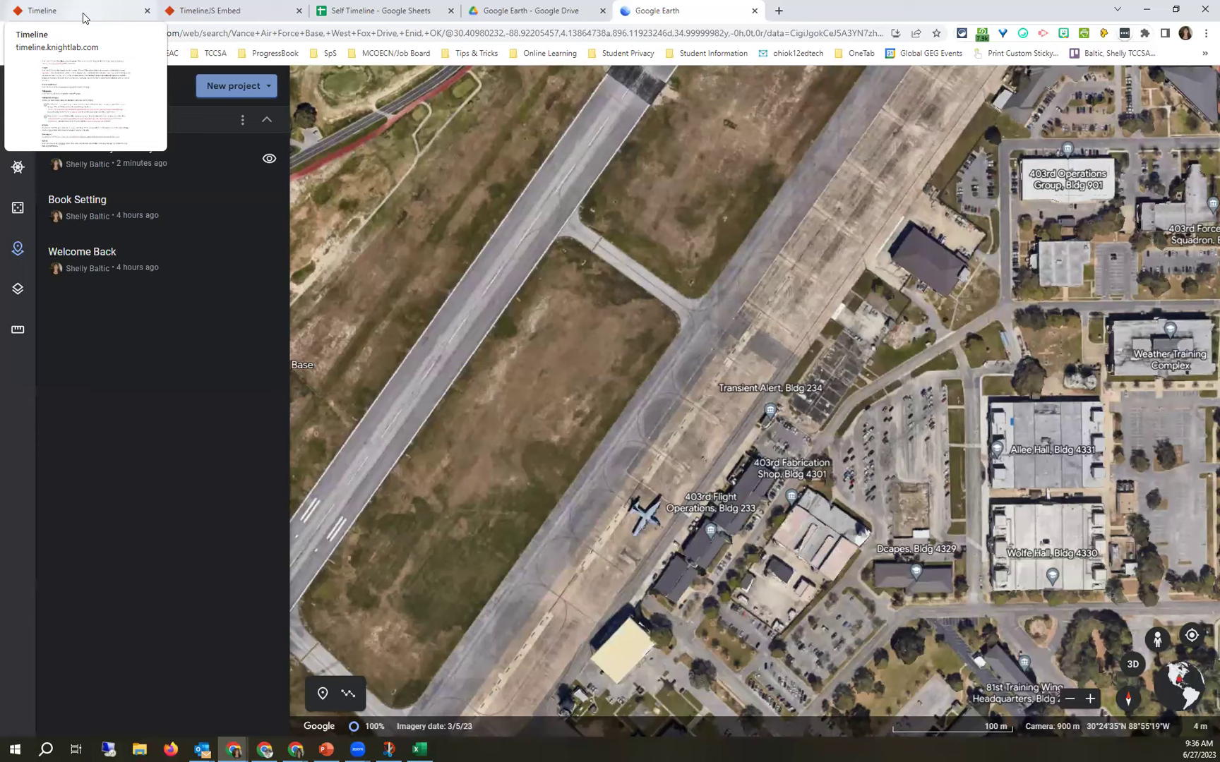
left_click(82, 18)
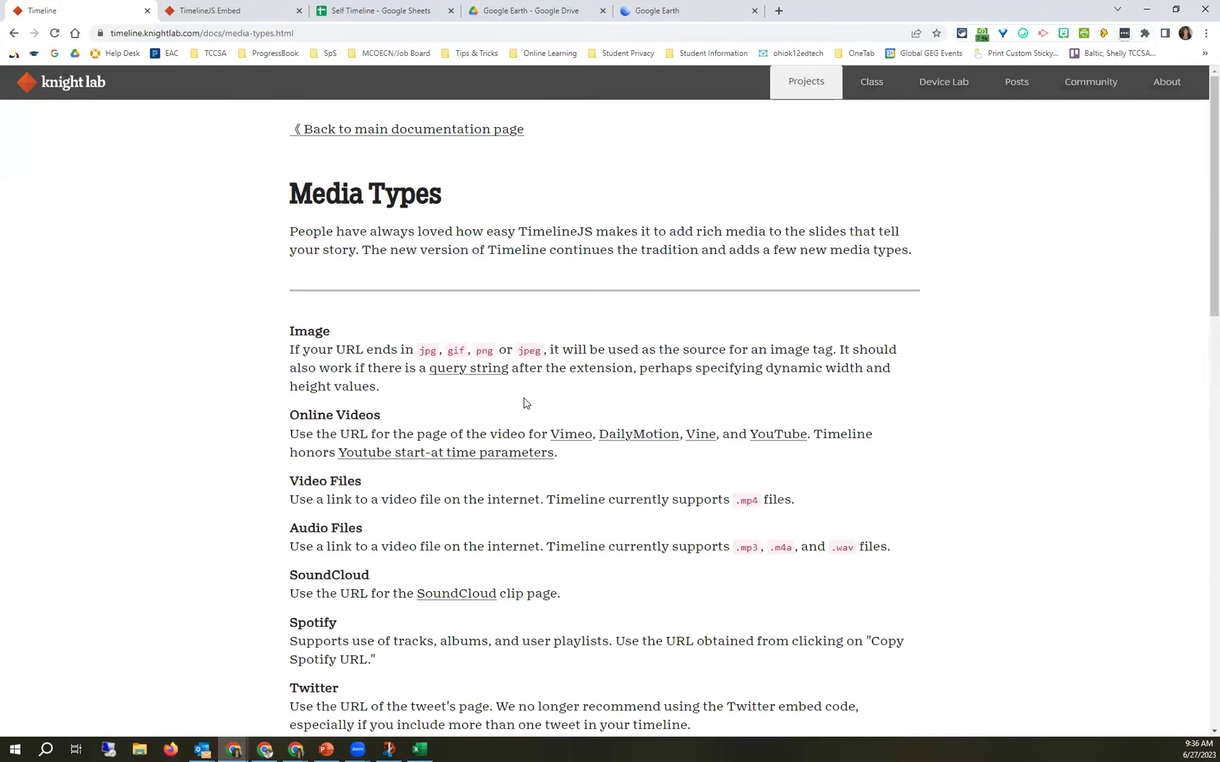
Return to the main documentation, then remove '/docs/index.html' from the URL to load the TimelineJS home page.
left_click(356, 132)
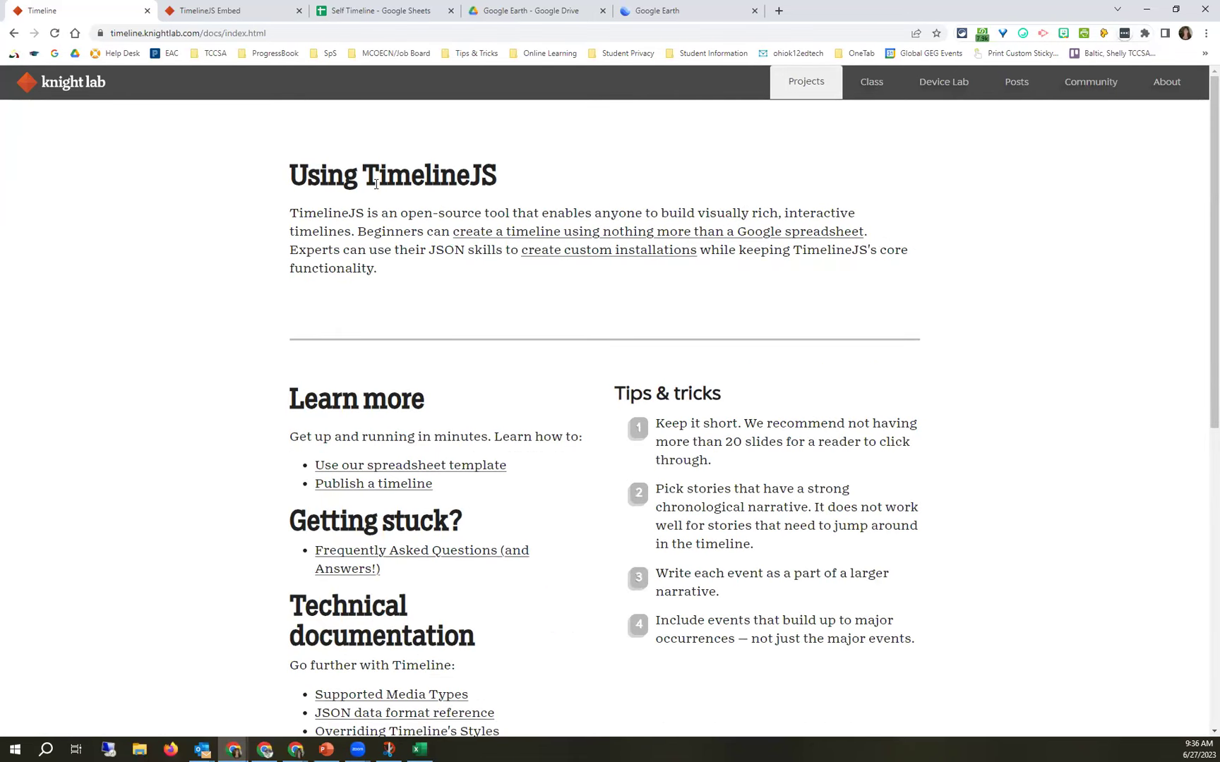
left_click_drag(200, 33, 312, 35)
key("BackSpace")
key("Return")
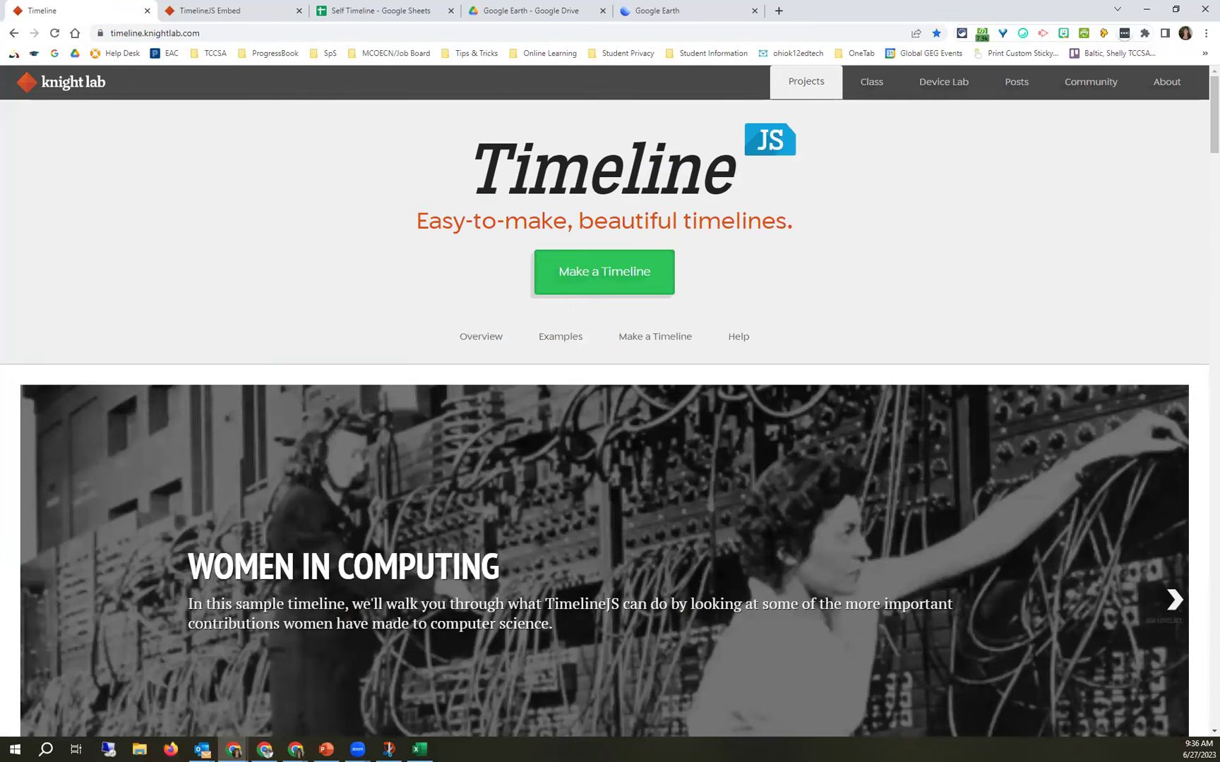
Scroll down past Tips & tricks and Examples to the 'Make a Timeline' section.
scroll(202, 421, "down", 10)
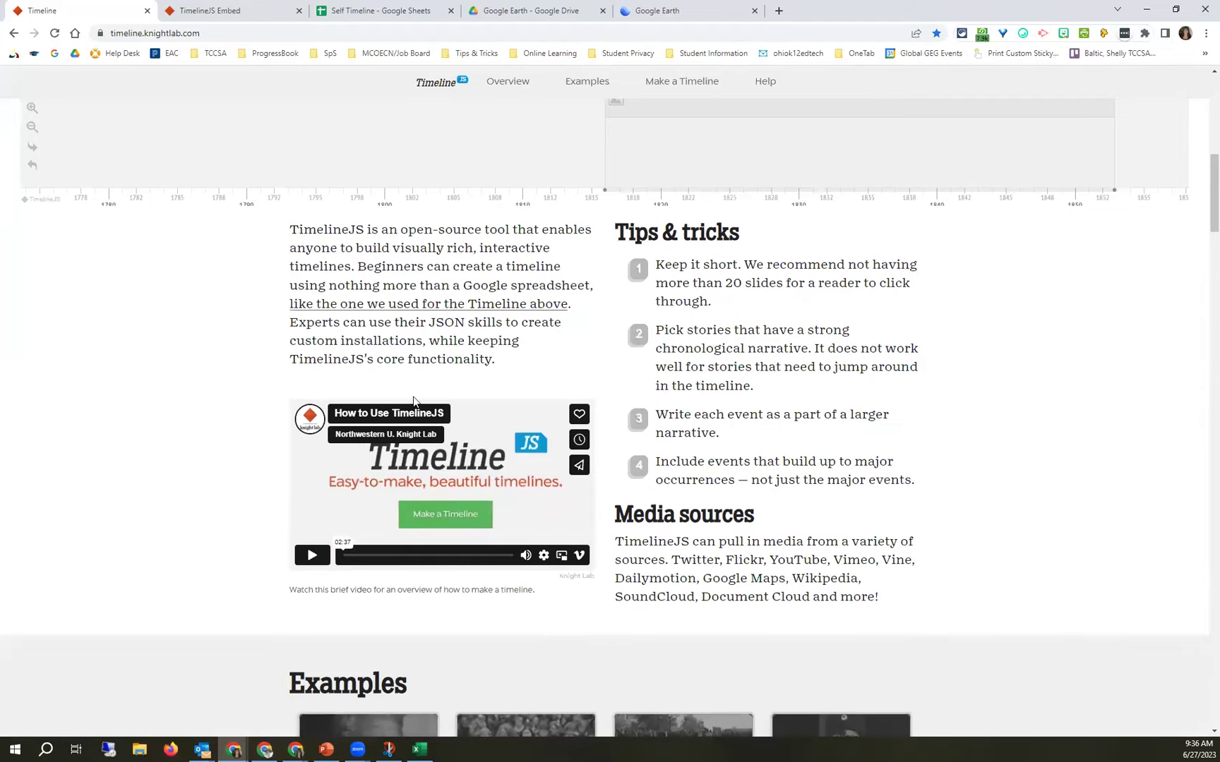
scroll(514, 449, "down", 4)
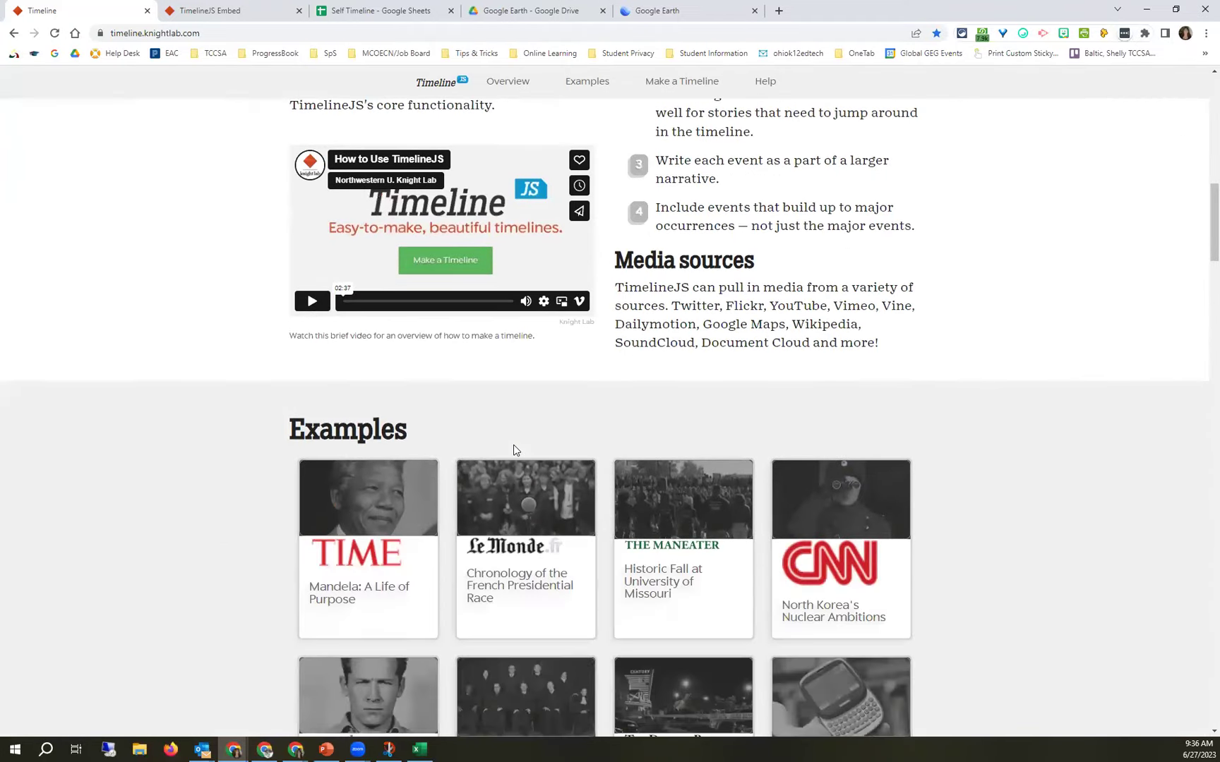
scroll(513, 453, "down", 2)
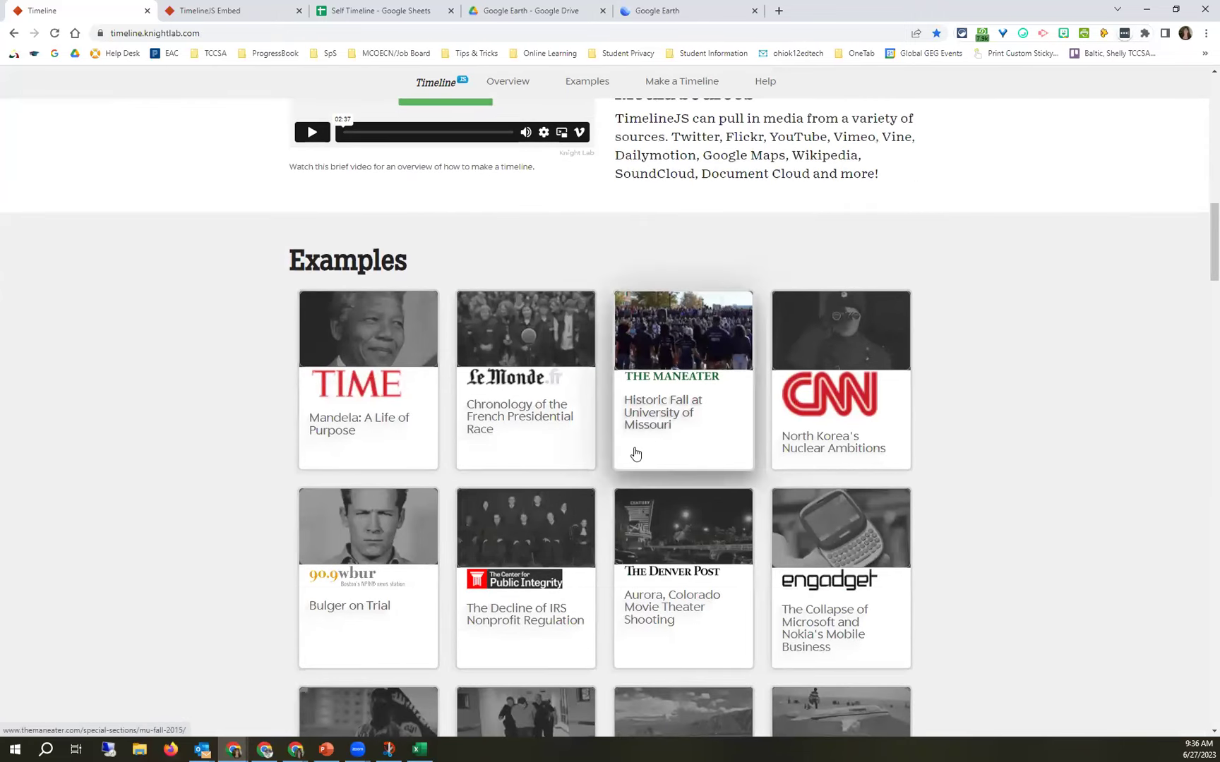
scroll(635, 453, "down", 3)
scroll(635, 454, "down", 5)
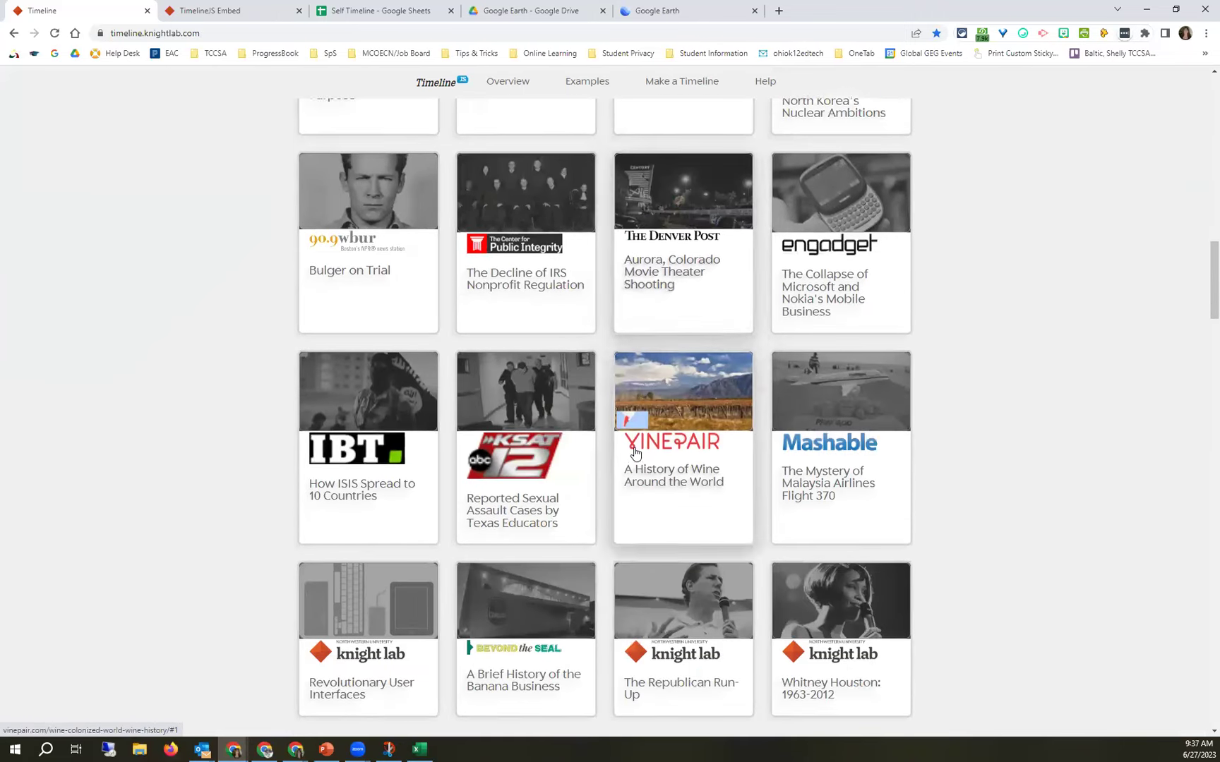
scroll(635, 454, "down", 1)
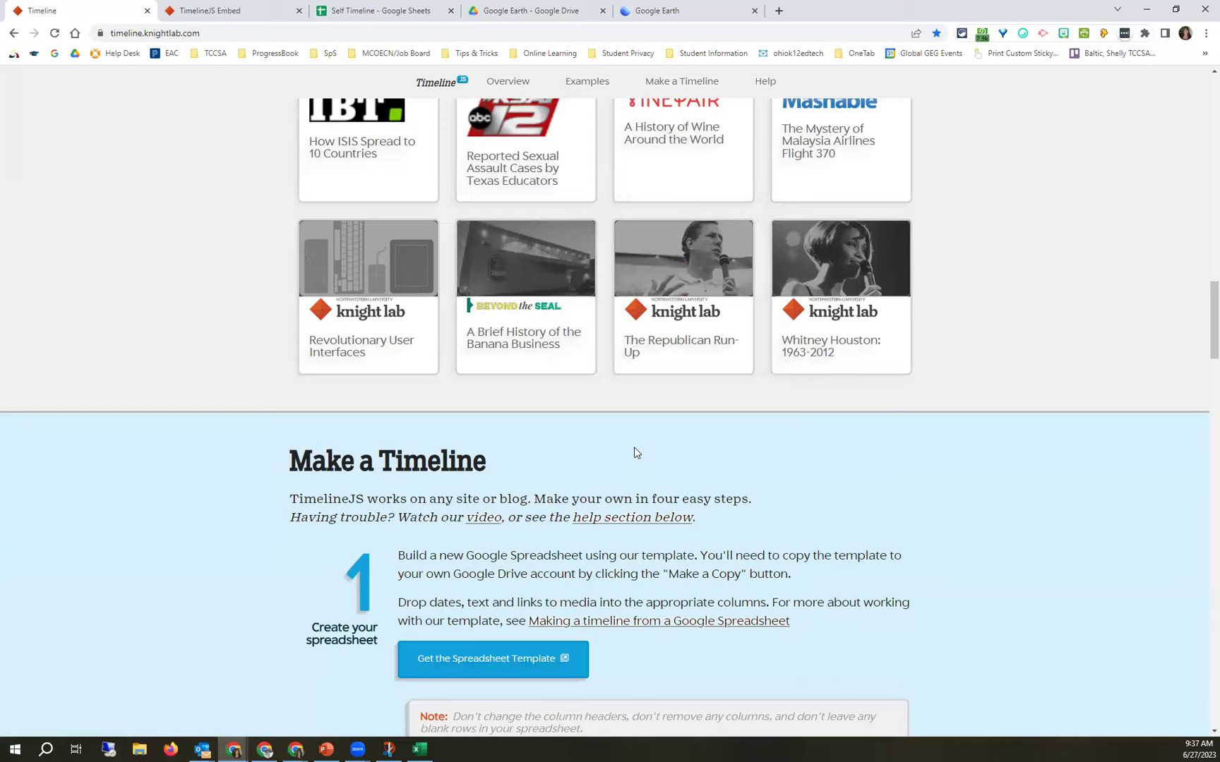
Select the page URL, then open 'Get the Spreadsheet Template' under step 1.
left_click(208, 34)
key("ctrl+a")
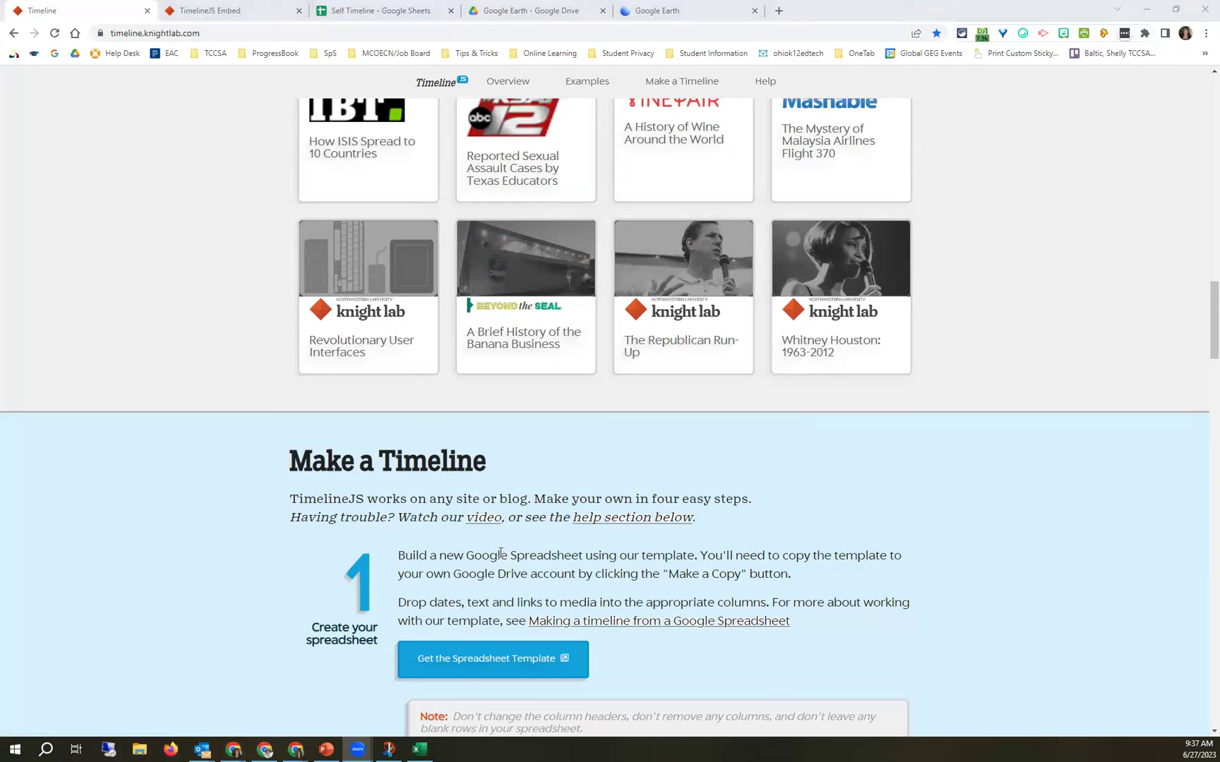
scroll(501, 554, "down", 2)
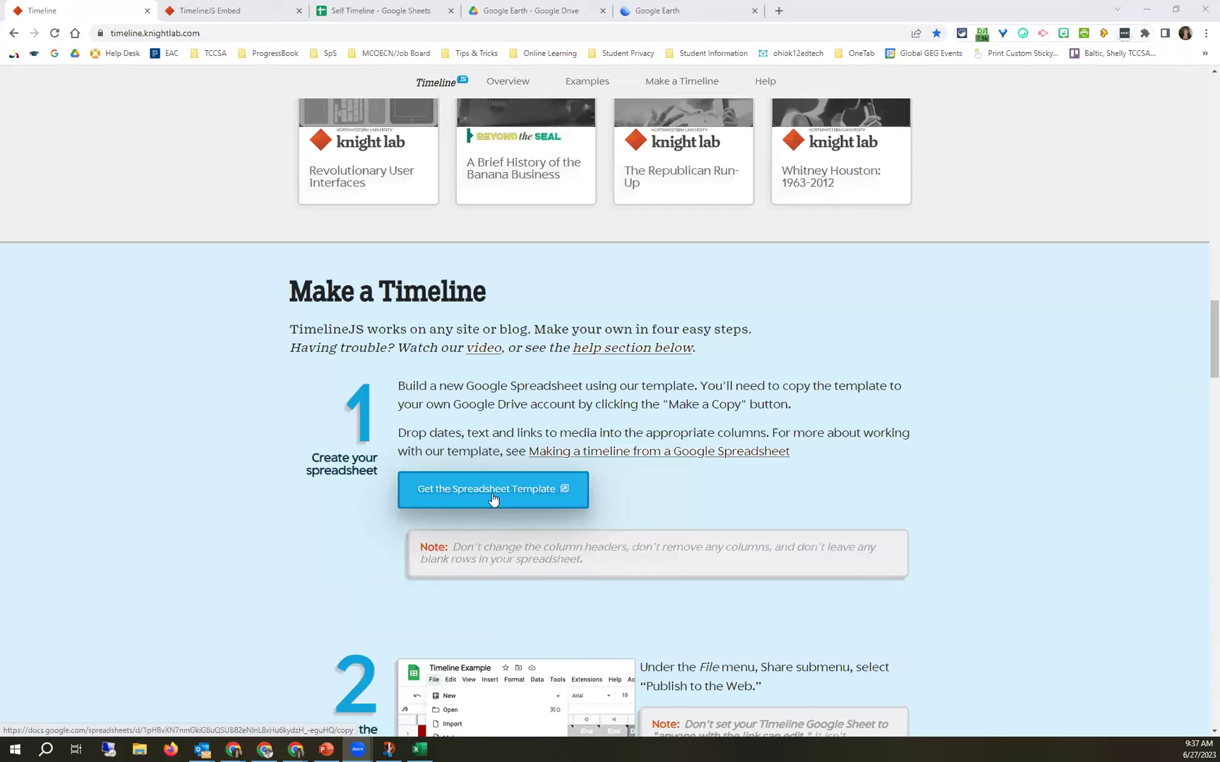
left_click(493, 499)
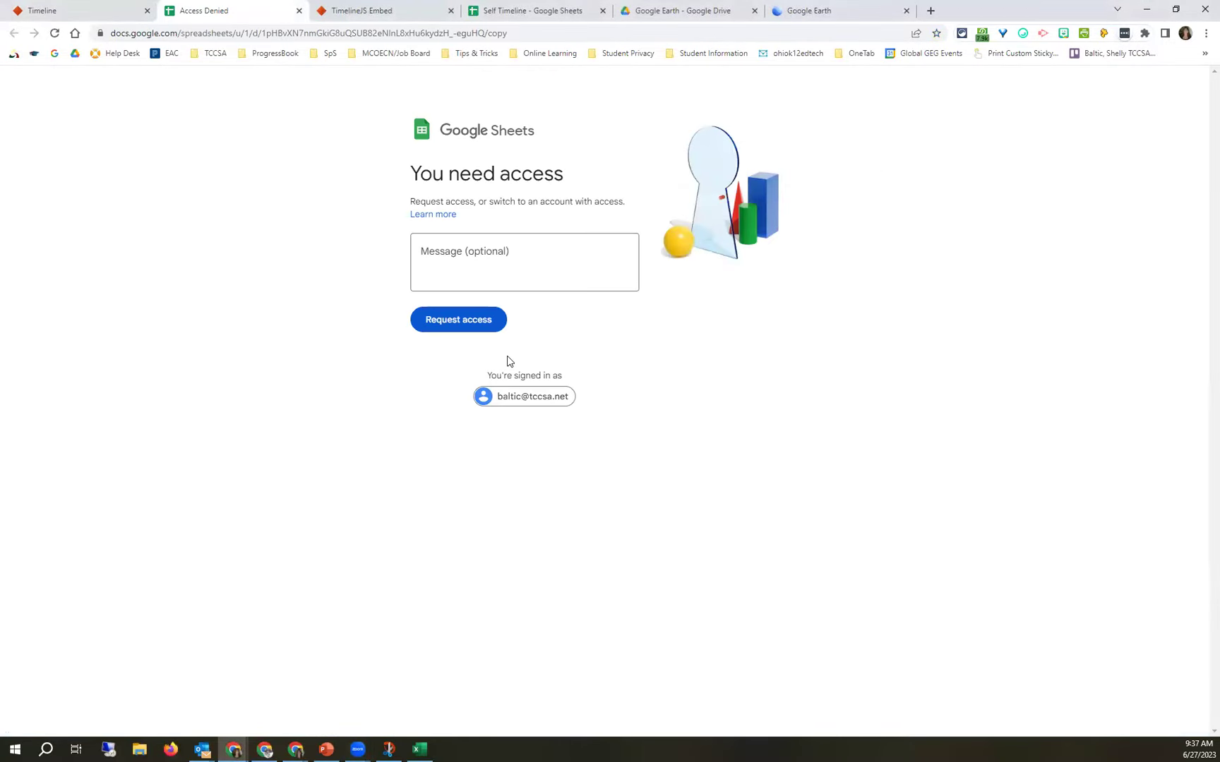
On the 'You need access' page, pick 'Use another account' from the account menu.
left_click(512, 399)
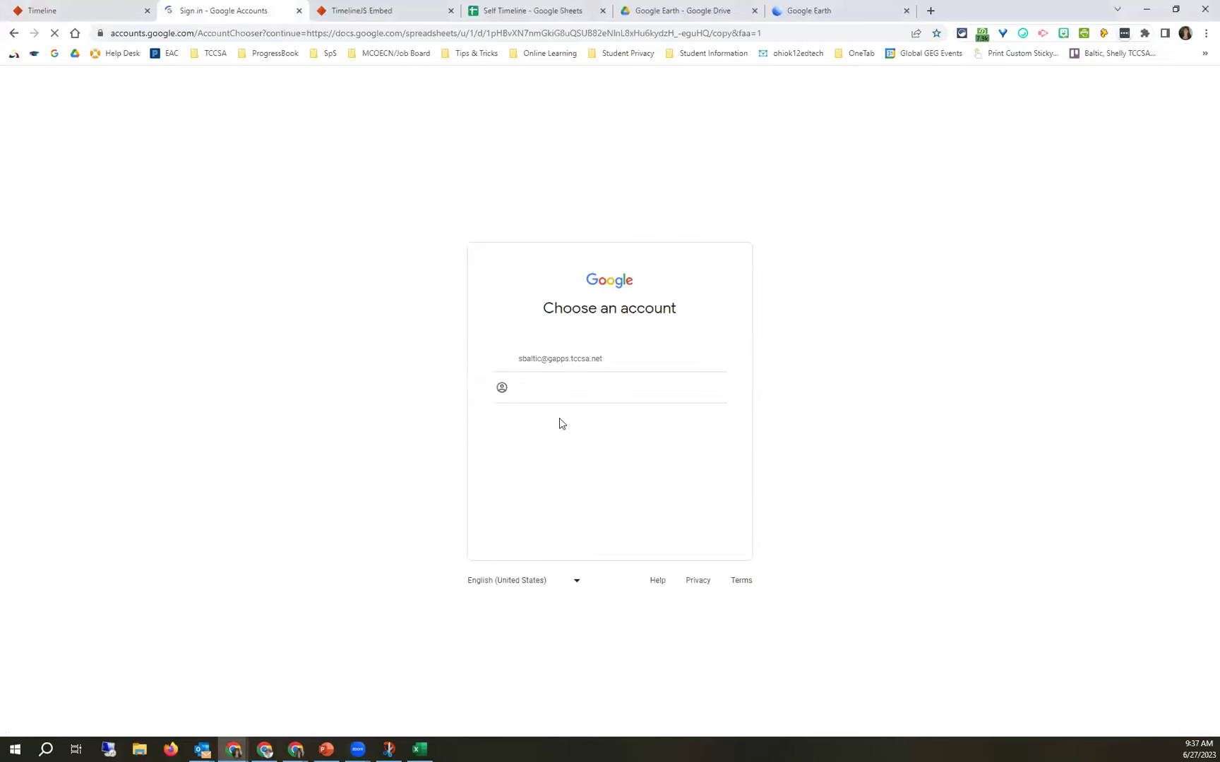
left_click(572, 394)
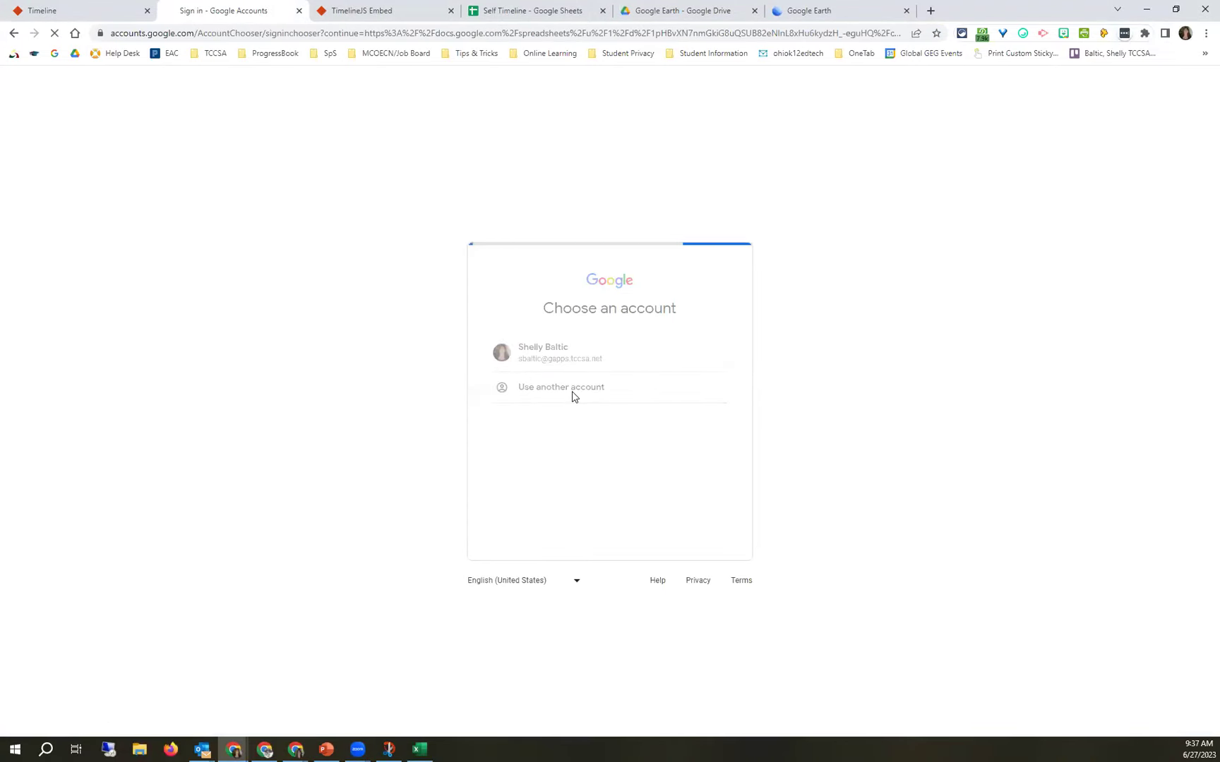
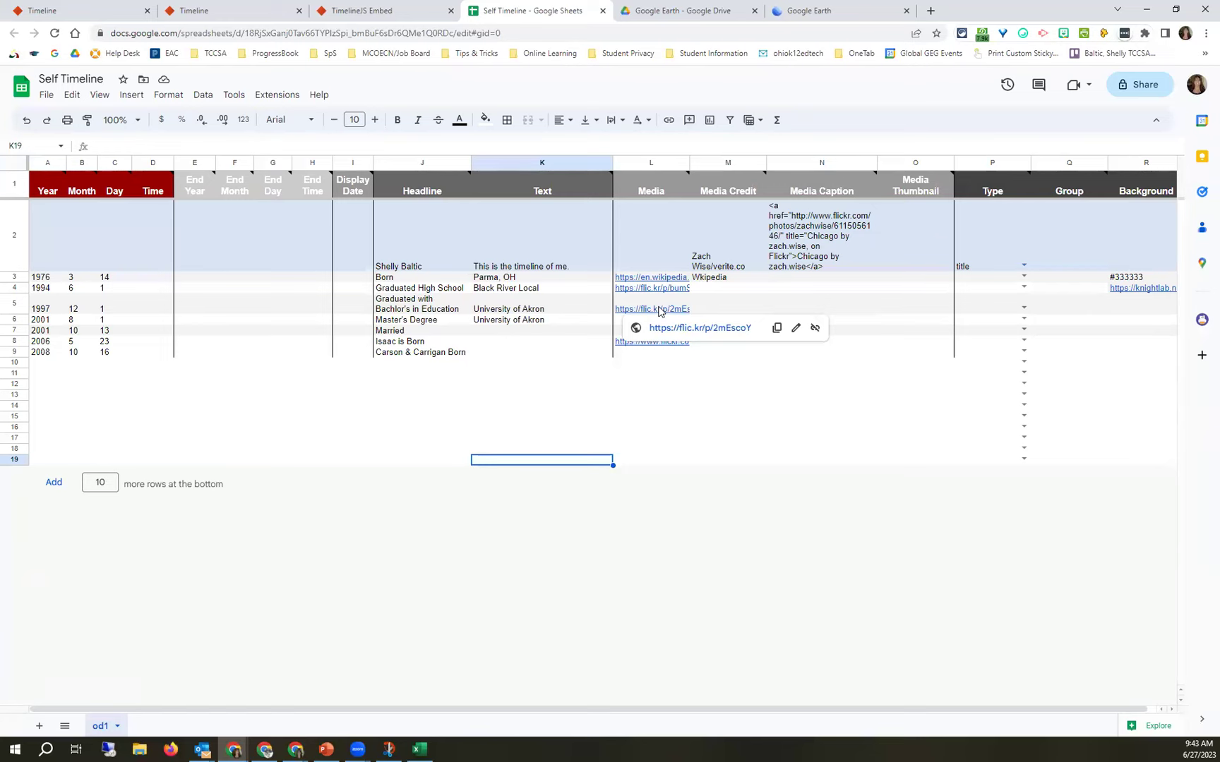
Switch to the TimelineJS page and scroll through its Make a Timeline steps and Help.
left_click(255, 12)
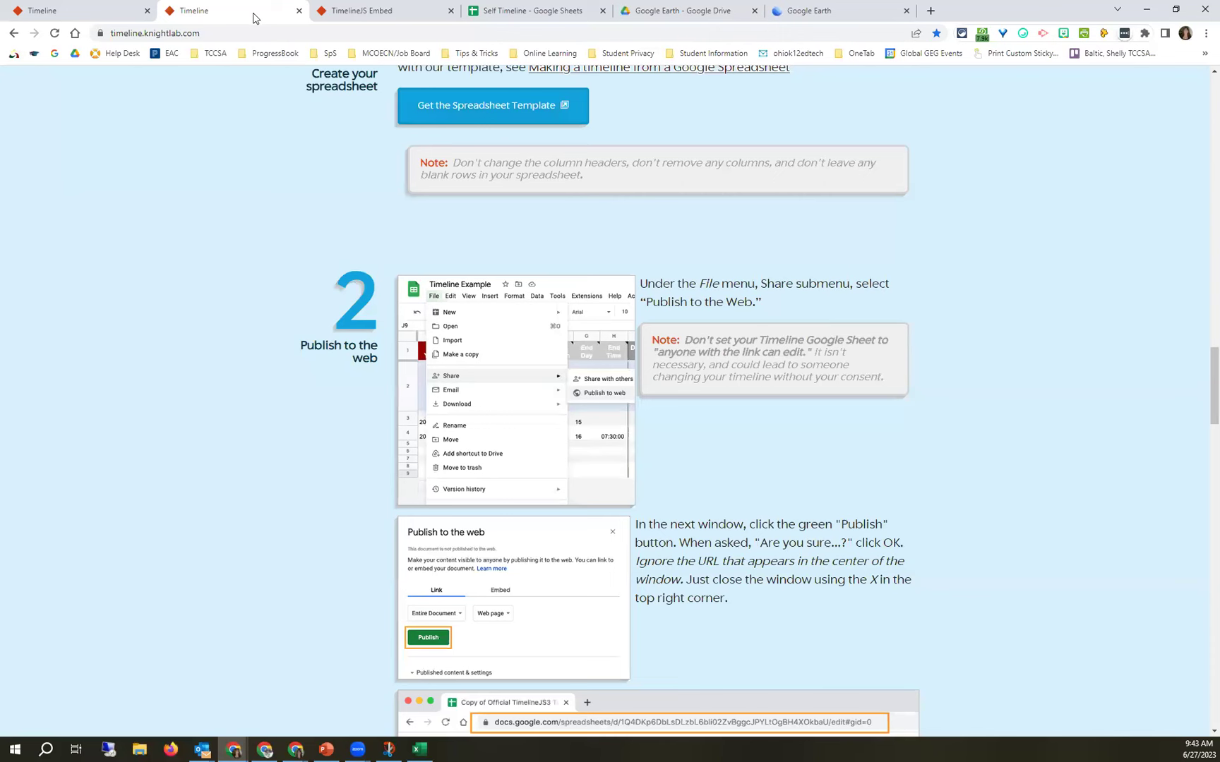
scroll(647, 261, "down", 12)
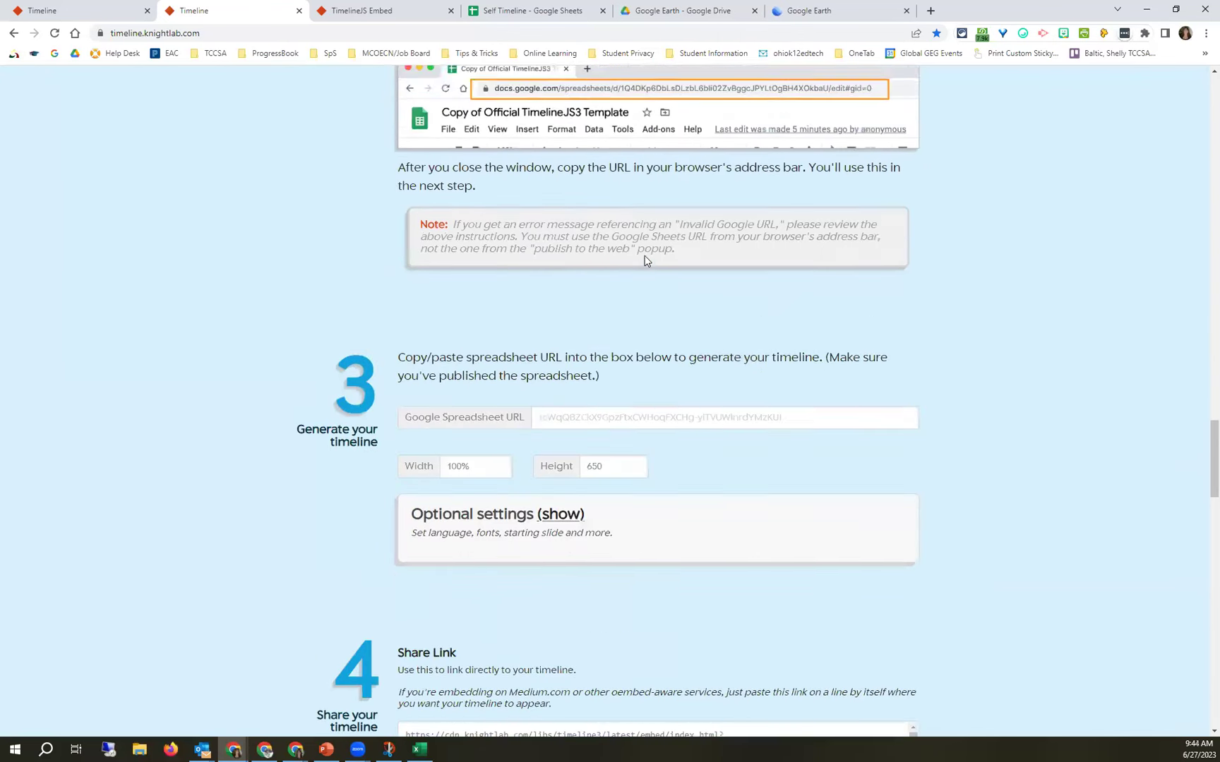
scroll(646, 261, "down", 8)
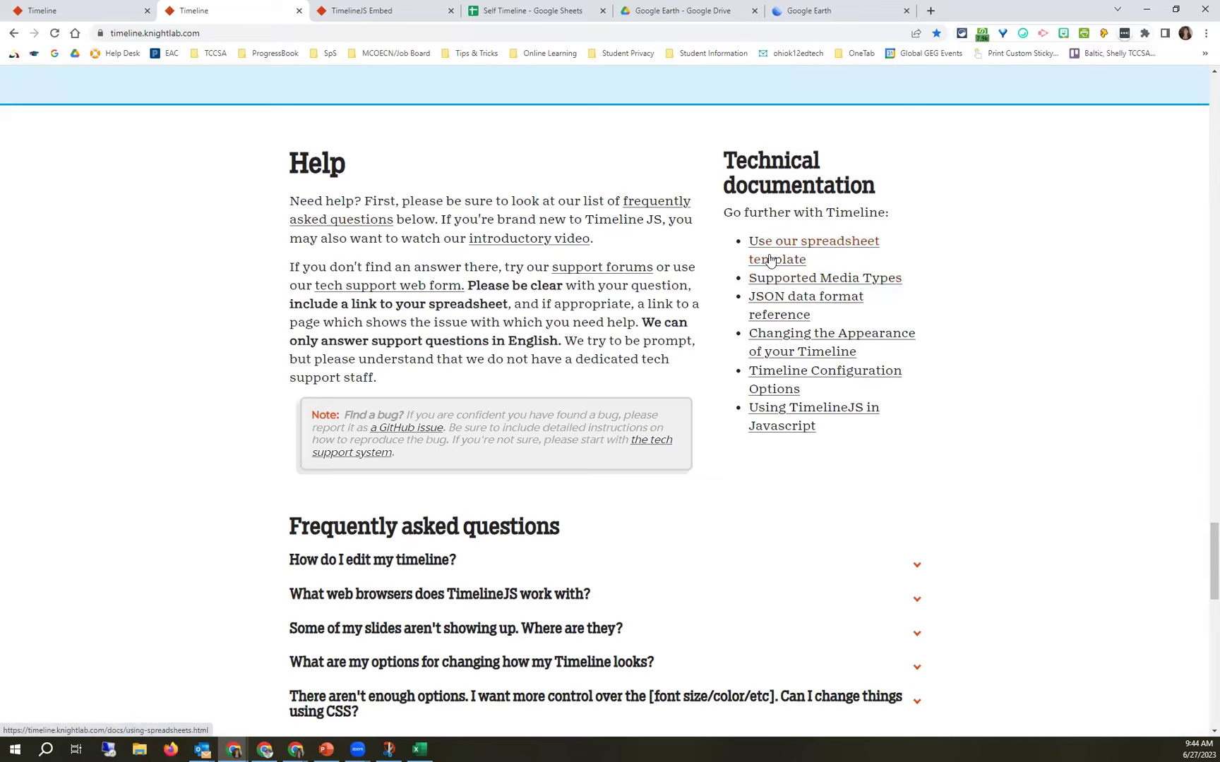
scroll(318, 171, "up", 5)
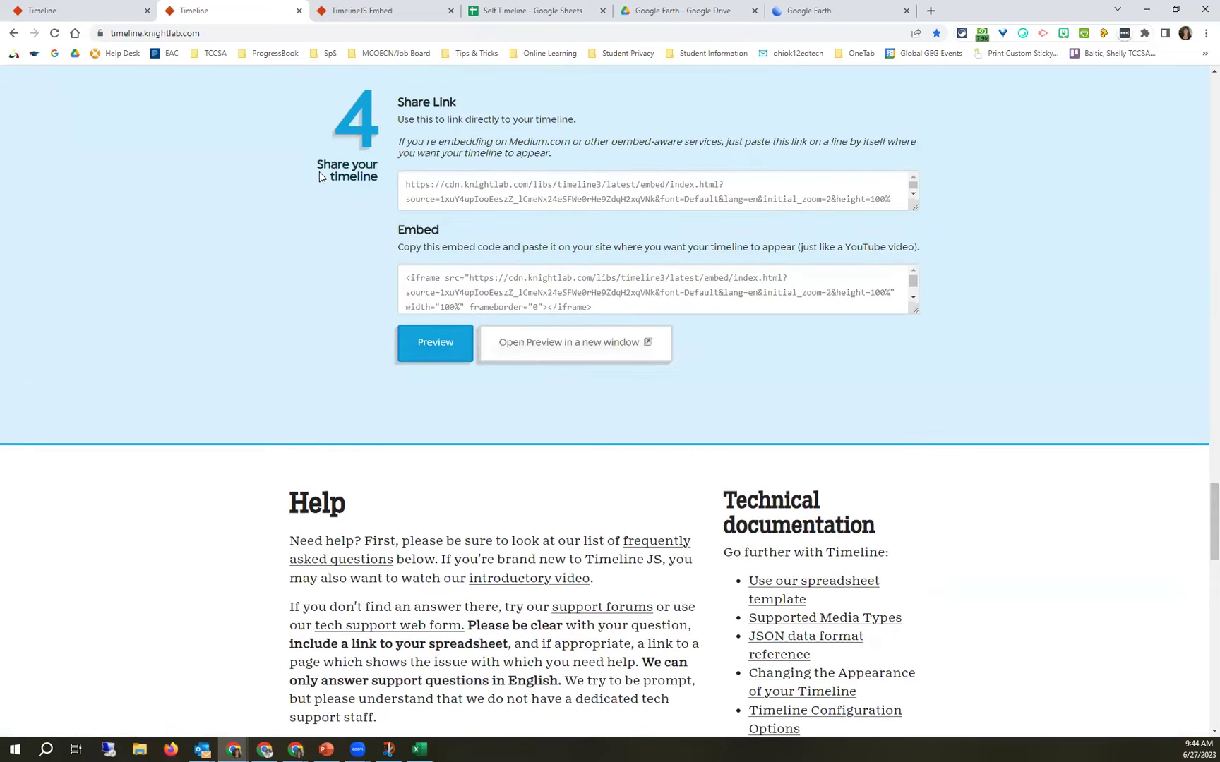
scroll(319, 171, "up", 20)
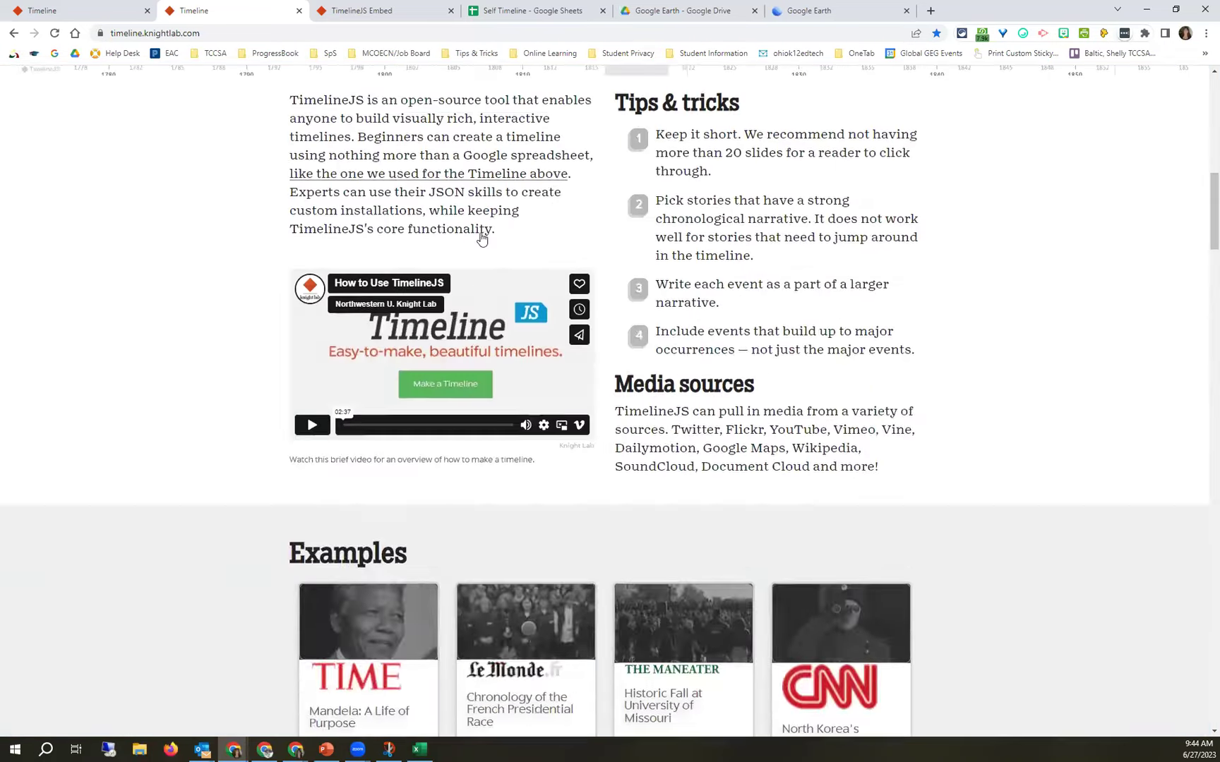
scroll(481, 239, "up", 12)
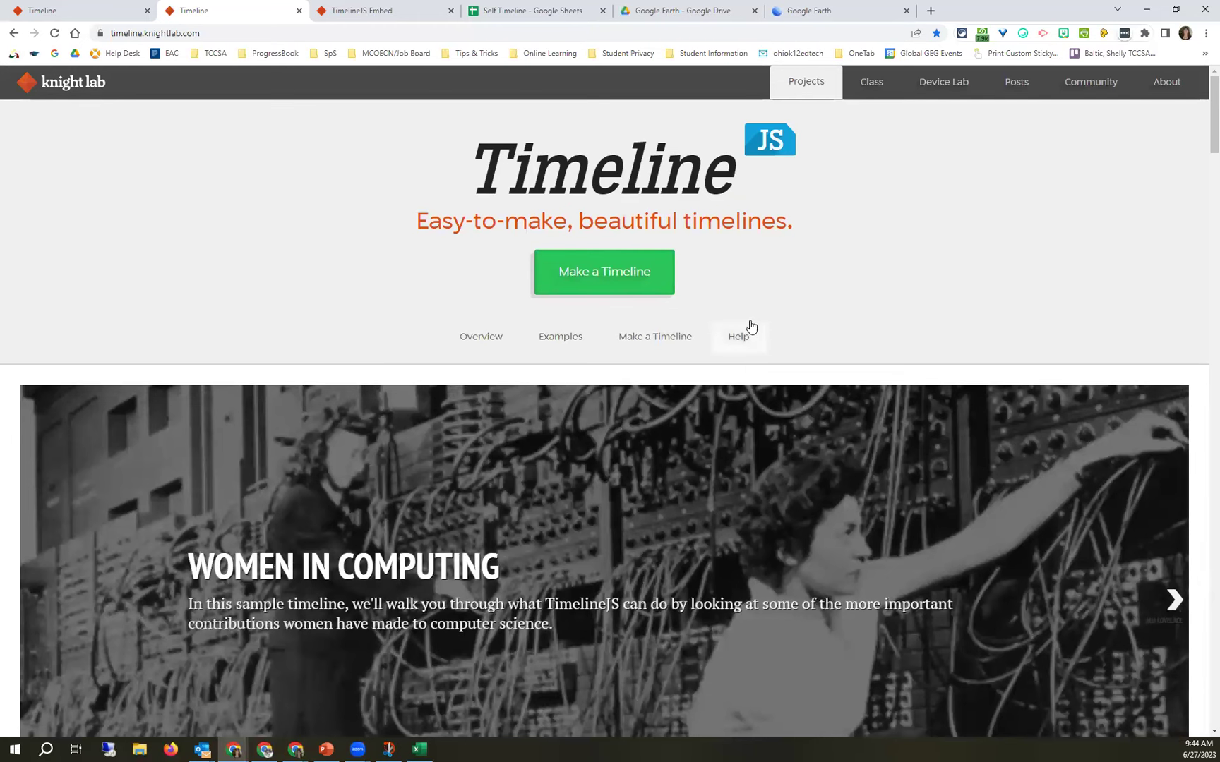
Browse the example timelines gallery, then go back to the Self Timeline spreadsheet.
left_click(749, 331)
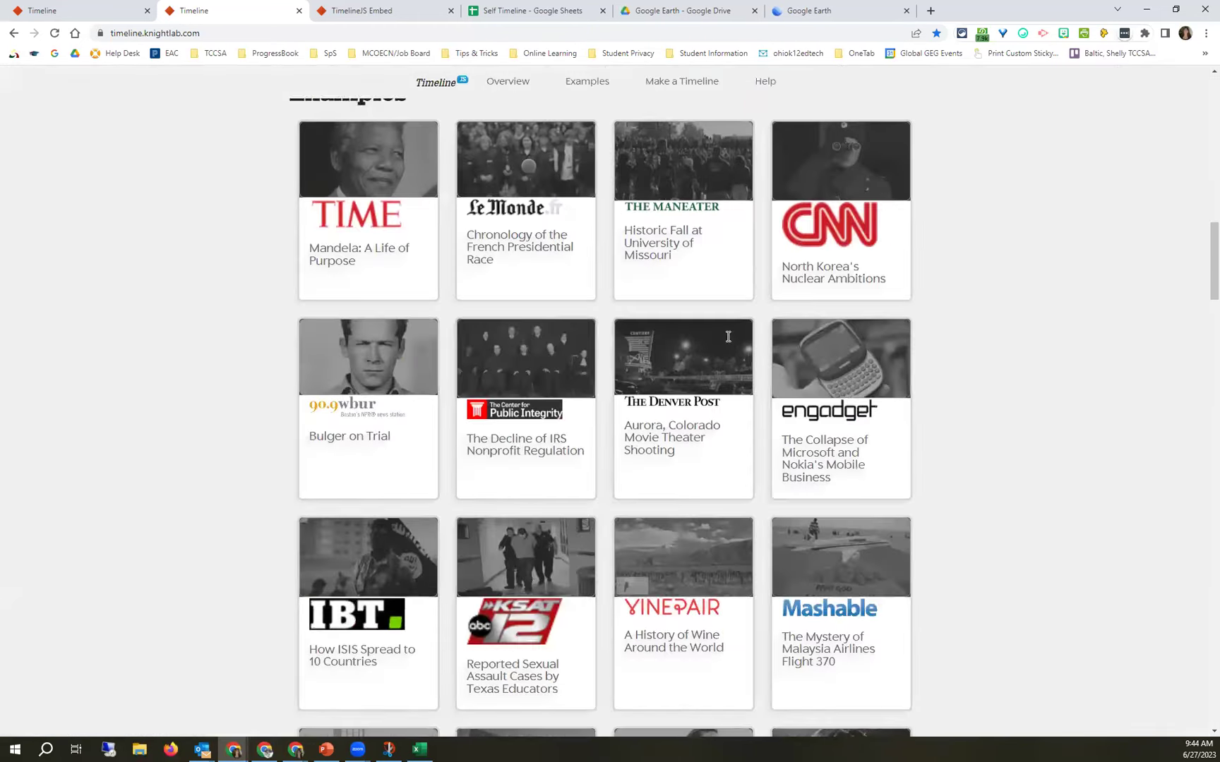
scroll(728, 337, "down", 12)
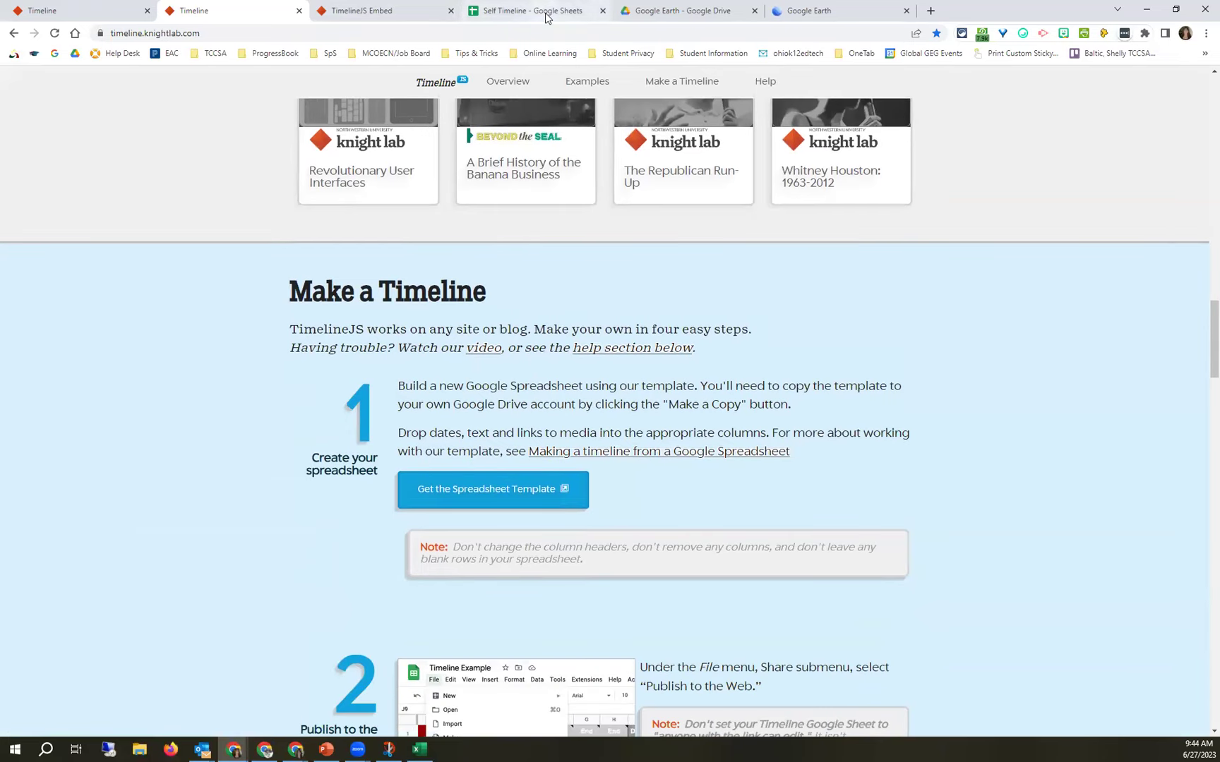
left_click(547, 17)
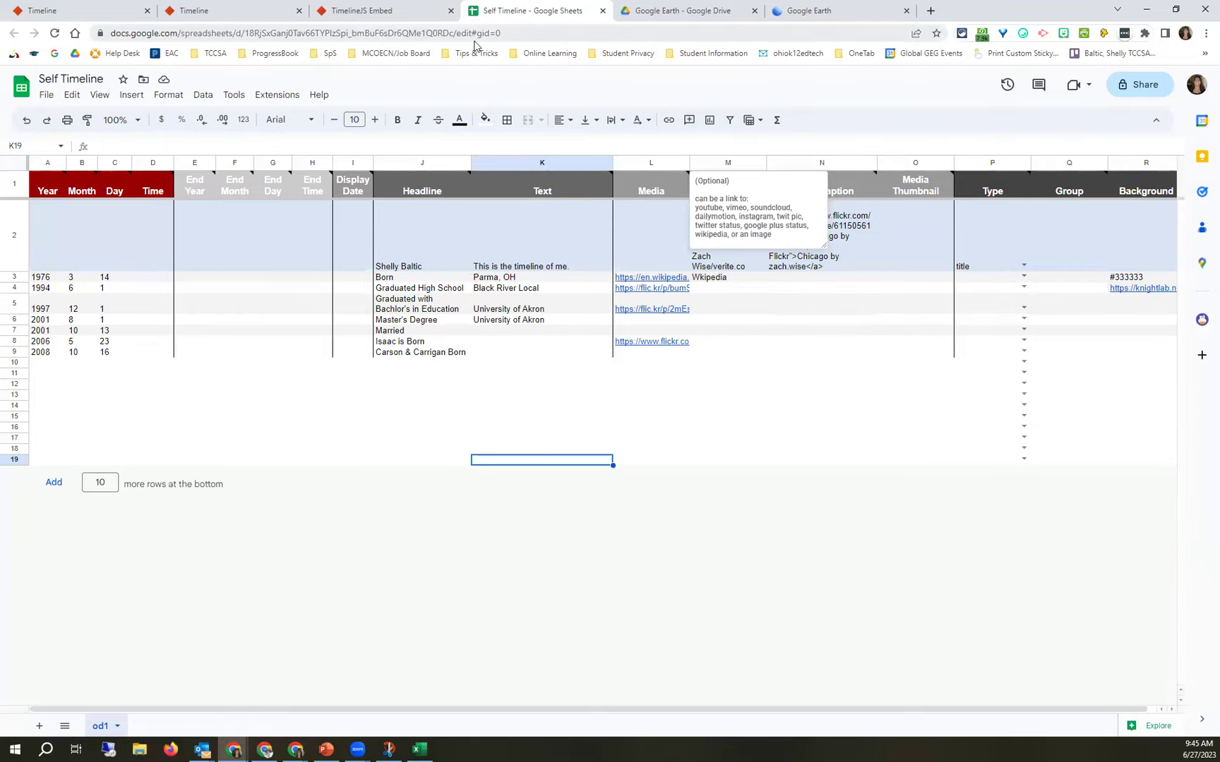
Copy the Self Timeline spreadsheet's web address and return to the TimelineJS page.
left_click(505, 35)
key("ctrl+c")
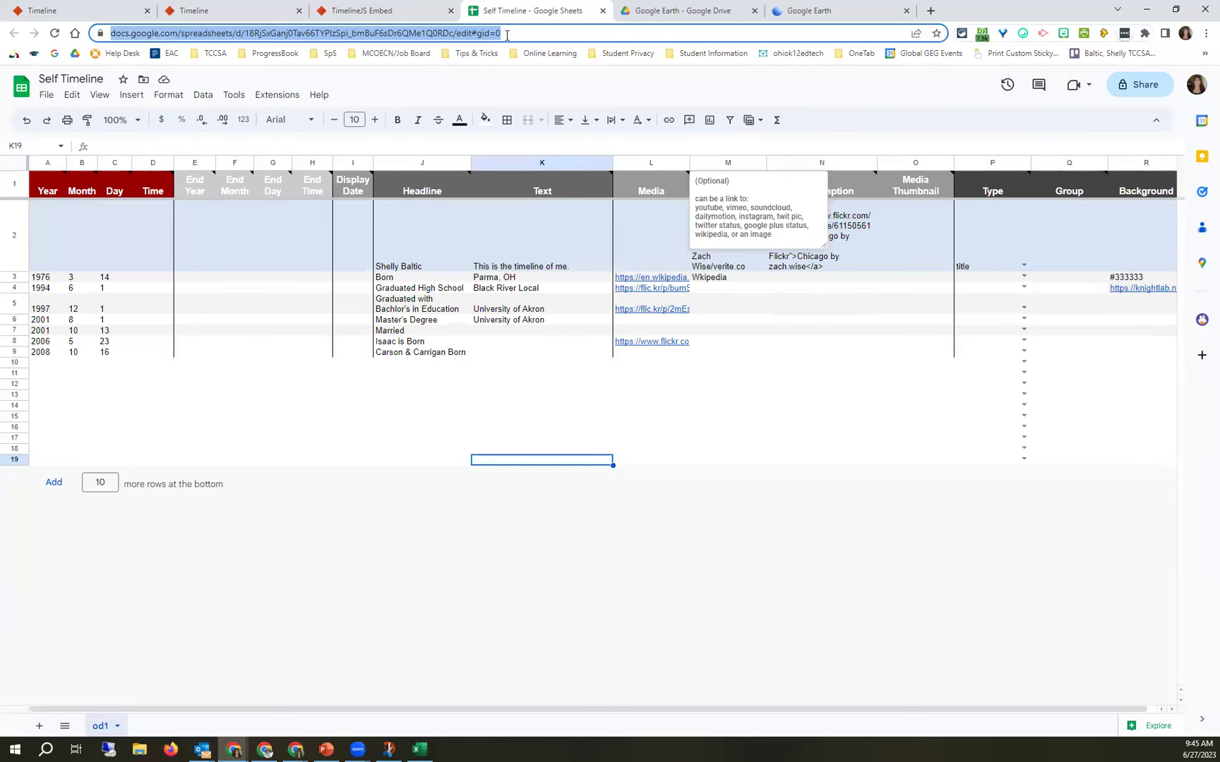
left_click(233, 12)
Paste the Self Timeline spreadsheet address into the Google Spreadsheet URL box.
scroll(493, 406, "down", 8)
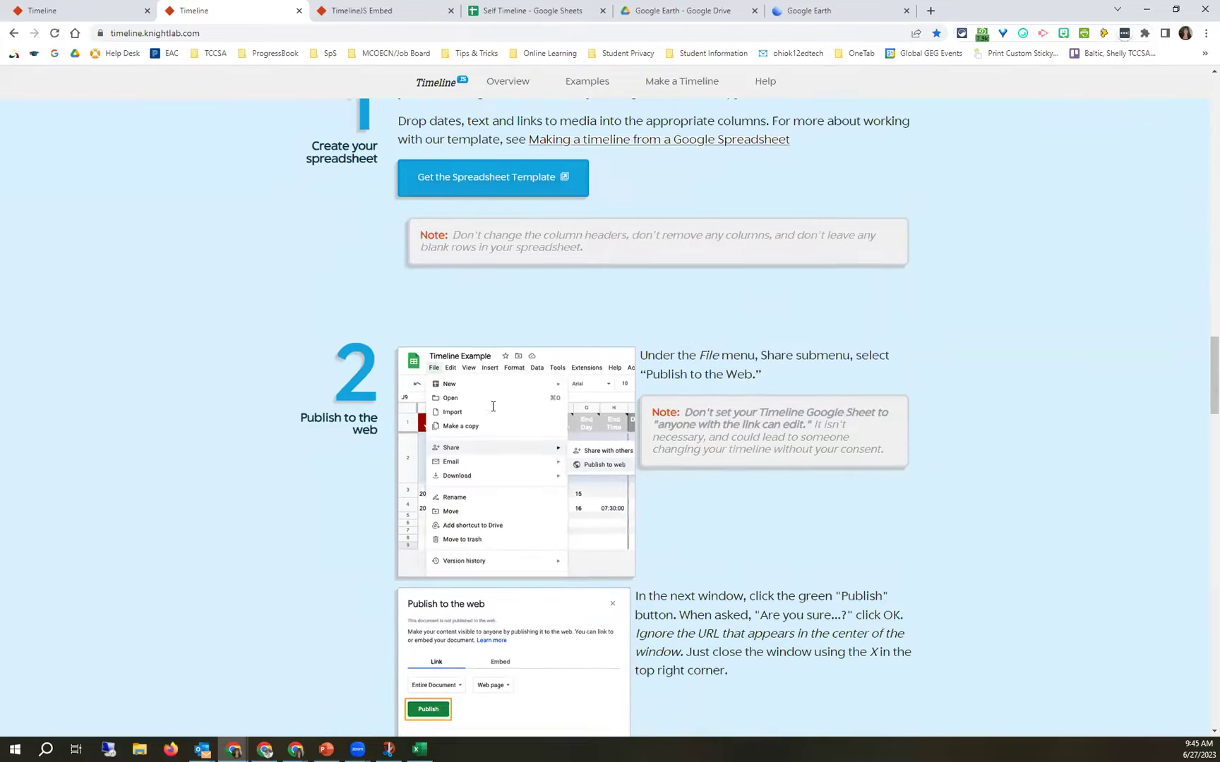
scroll(492, 406, "down", 5)
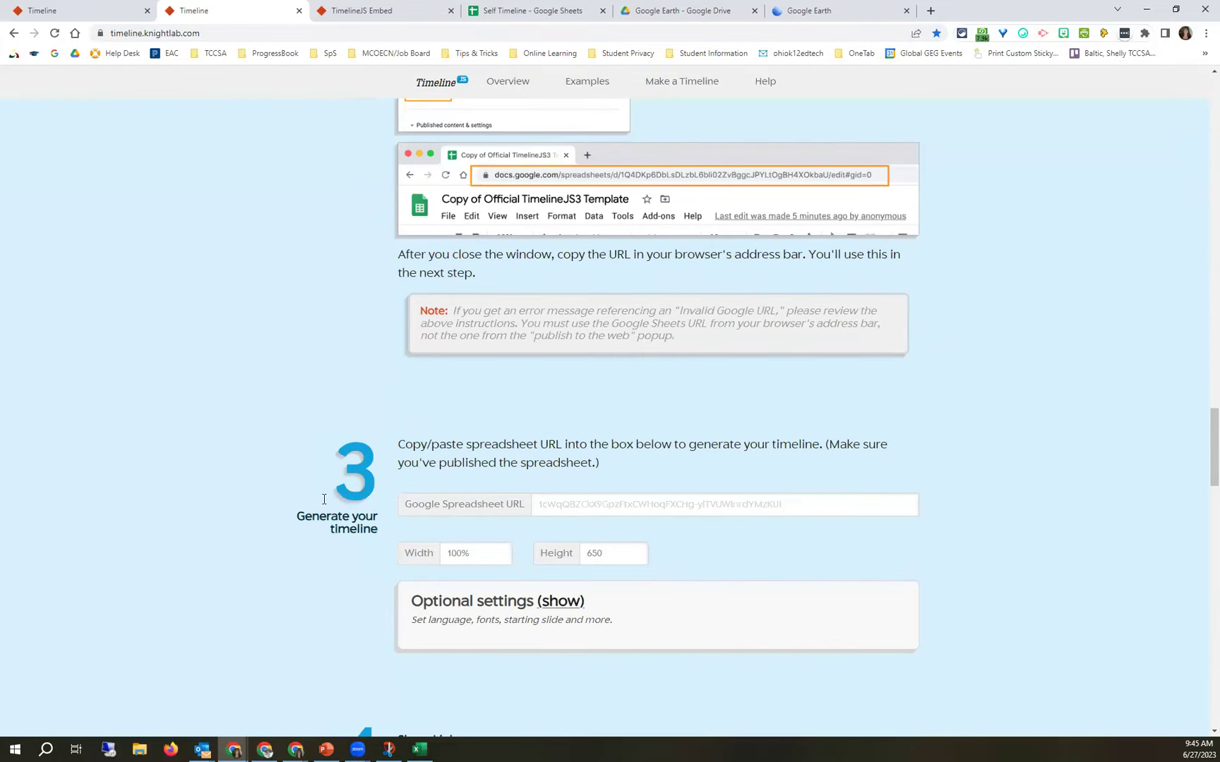
left_click(556, 503)
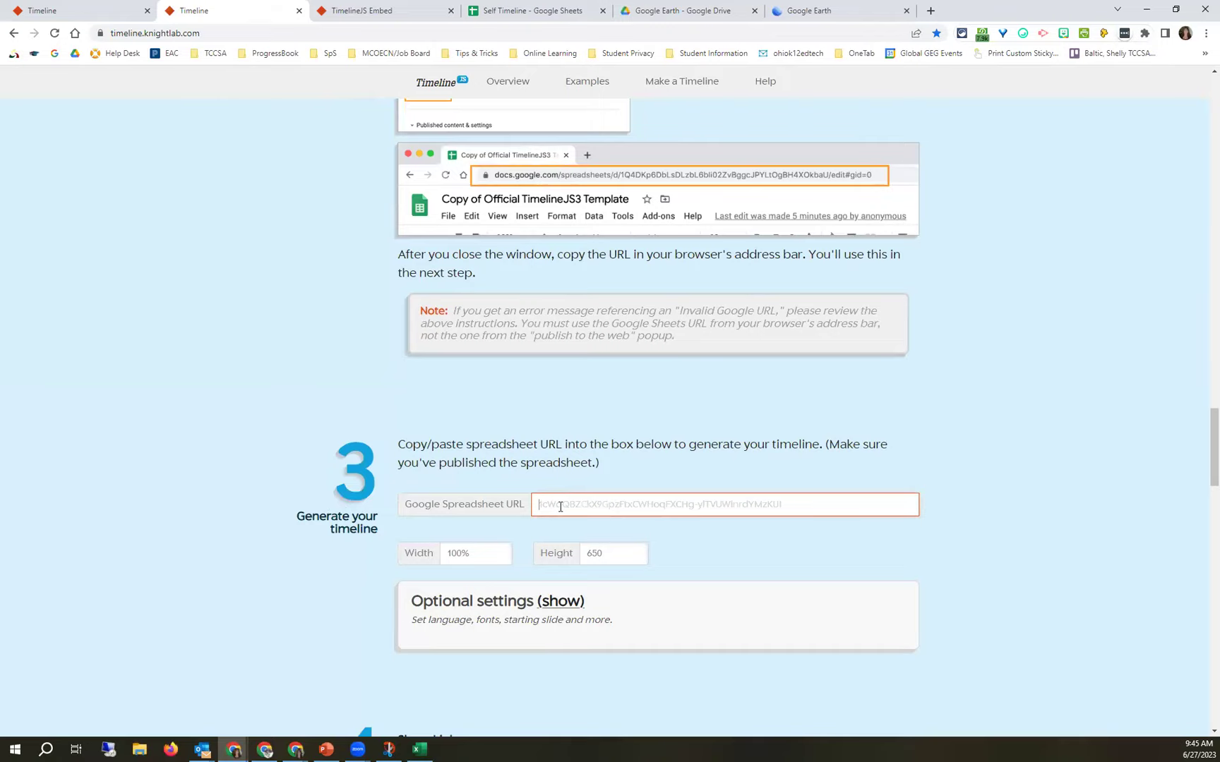
key("ctrl+v")
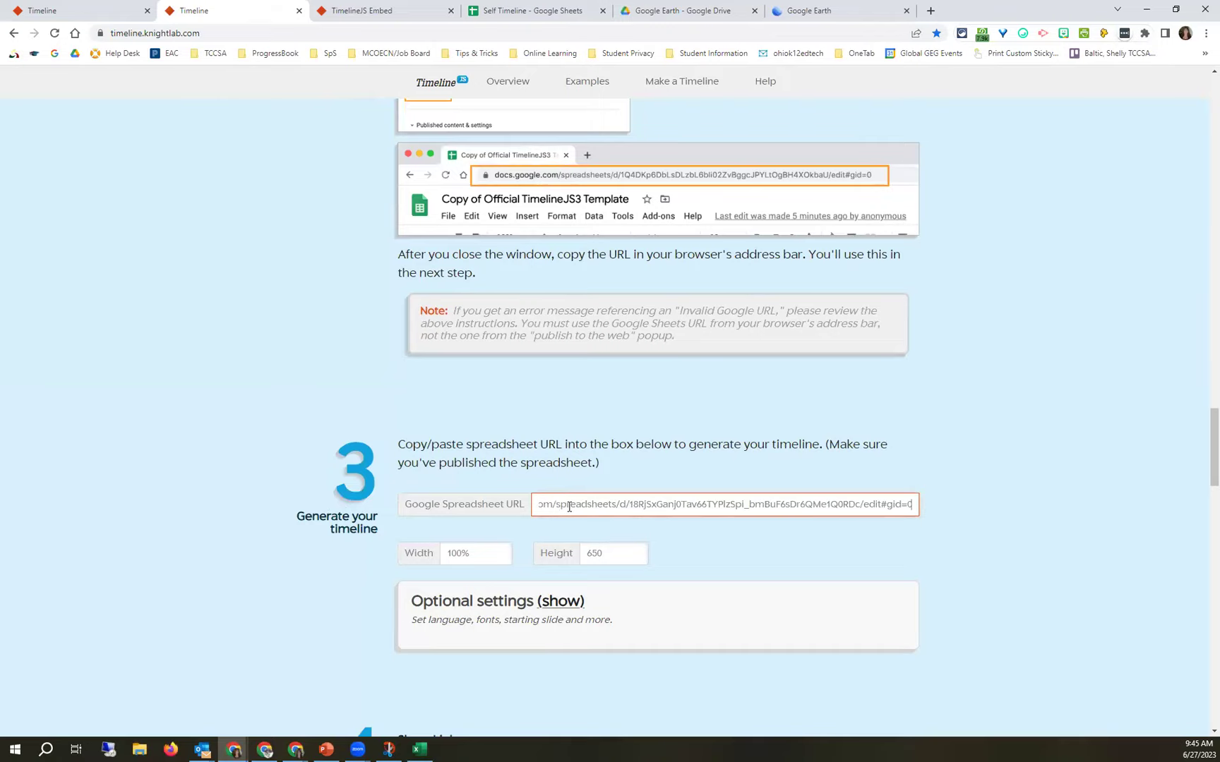
Expand the Optional settings, which show English as the language.
scroll(568, 497, "down", 3)
scroll(531, 424, "up", 3)
scroll(510, 586, "down", 3)
left_click(557, 433)
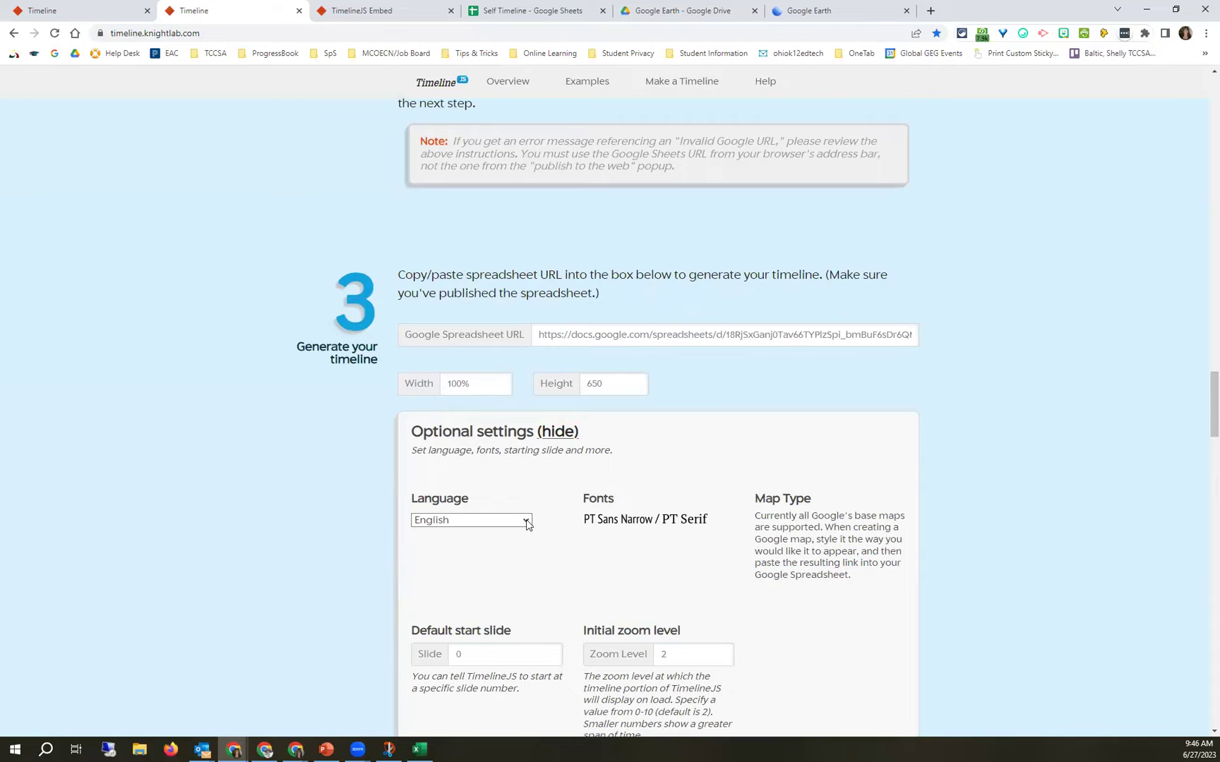
Choose the Medula One & Lato font pairing, leaving the initial zoom at 2.
left_click(628, 520)
scroll(630, 519, "down", 5)
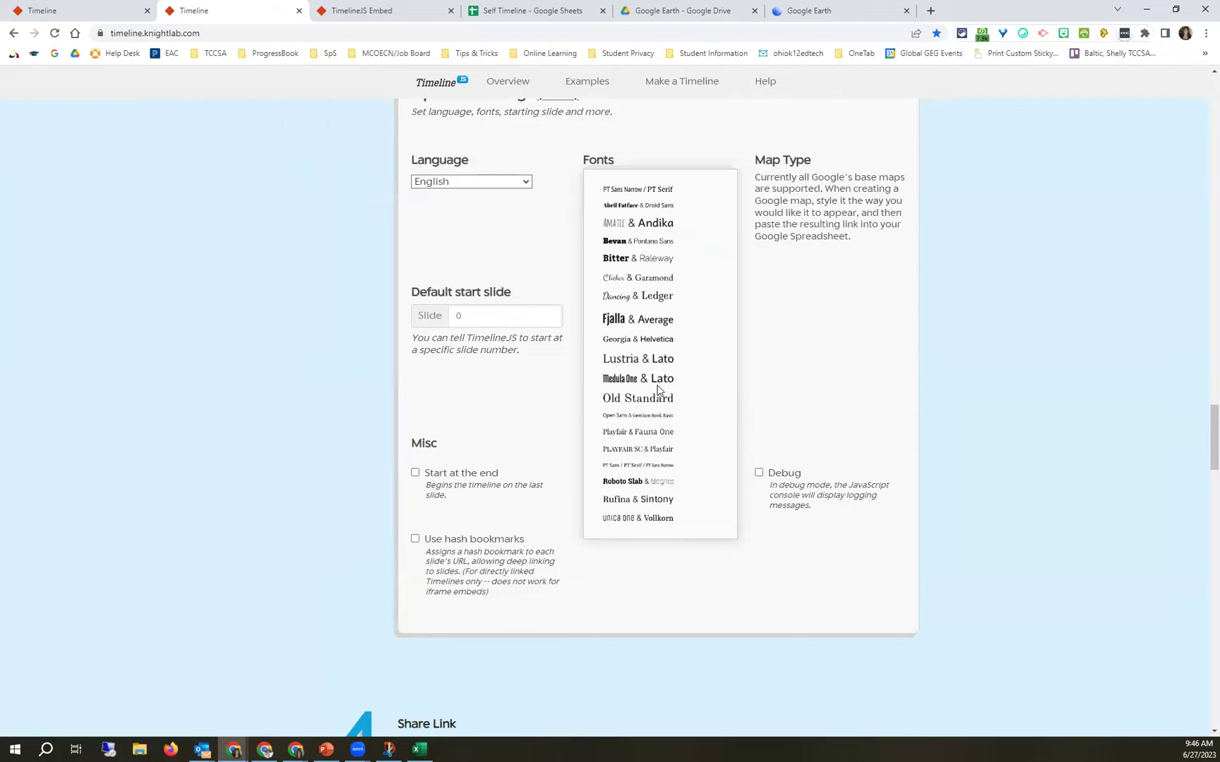
left_click(619, 379)
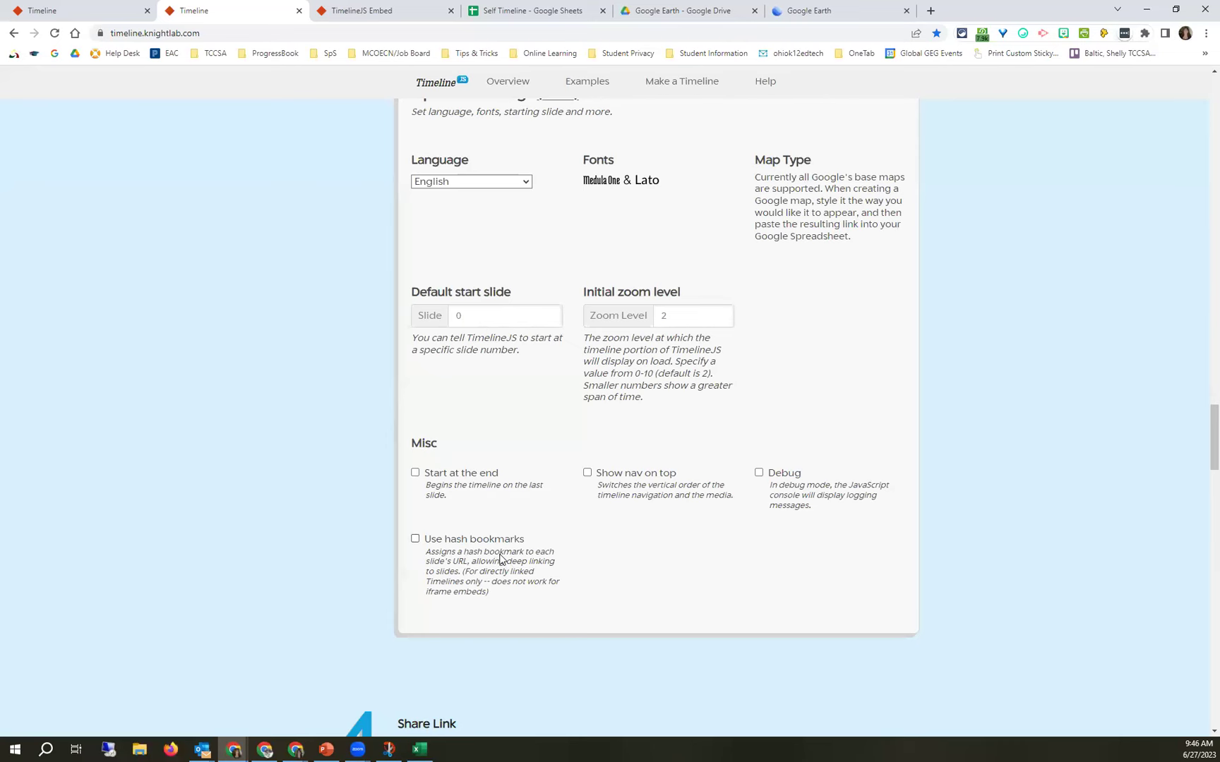
scroll(498, 559, "down", 5)
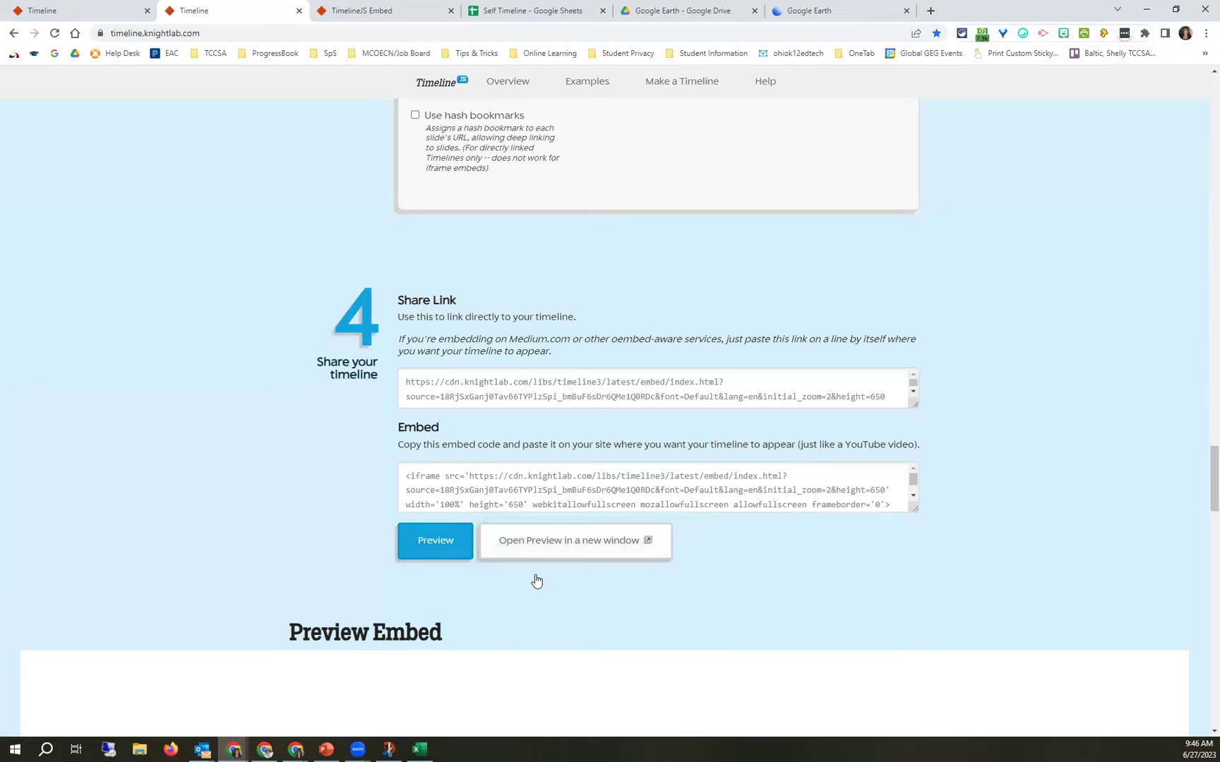
Preview the timeline on the page, close the outdated embed tab, and reopen it separately.
left_click(436, 530)
scroll(417, 534, "up", 1)
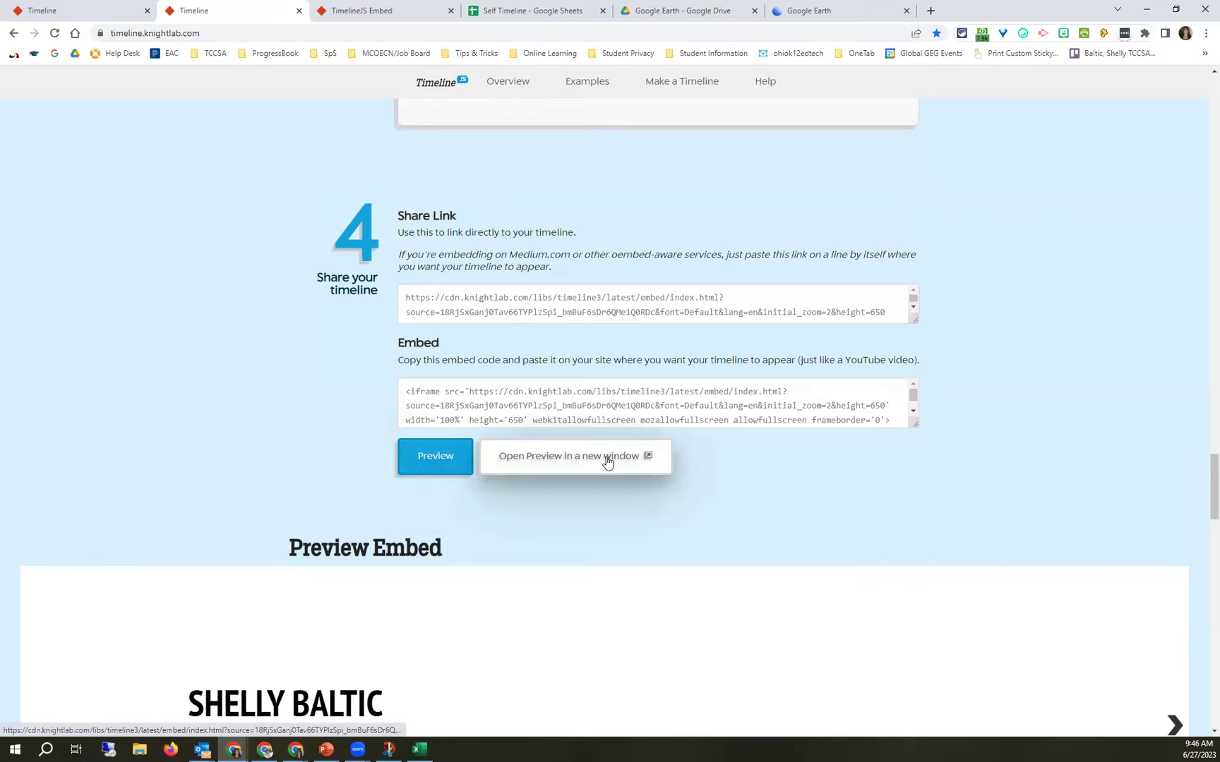
left_click(545, 464)
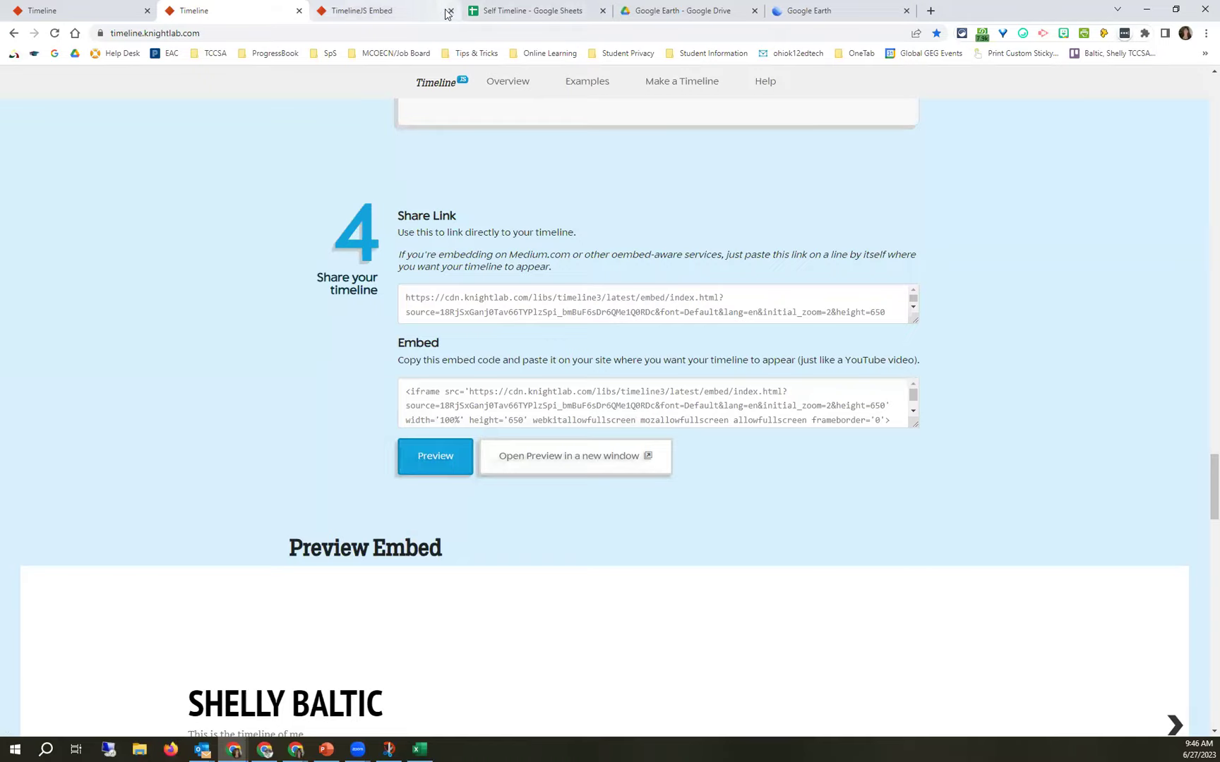
left_click(449, 11)
left_click(542, 464)
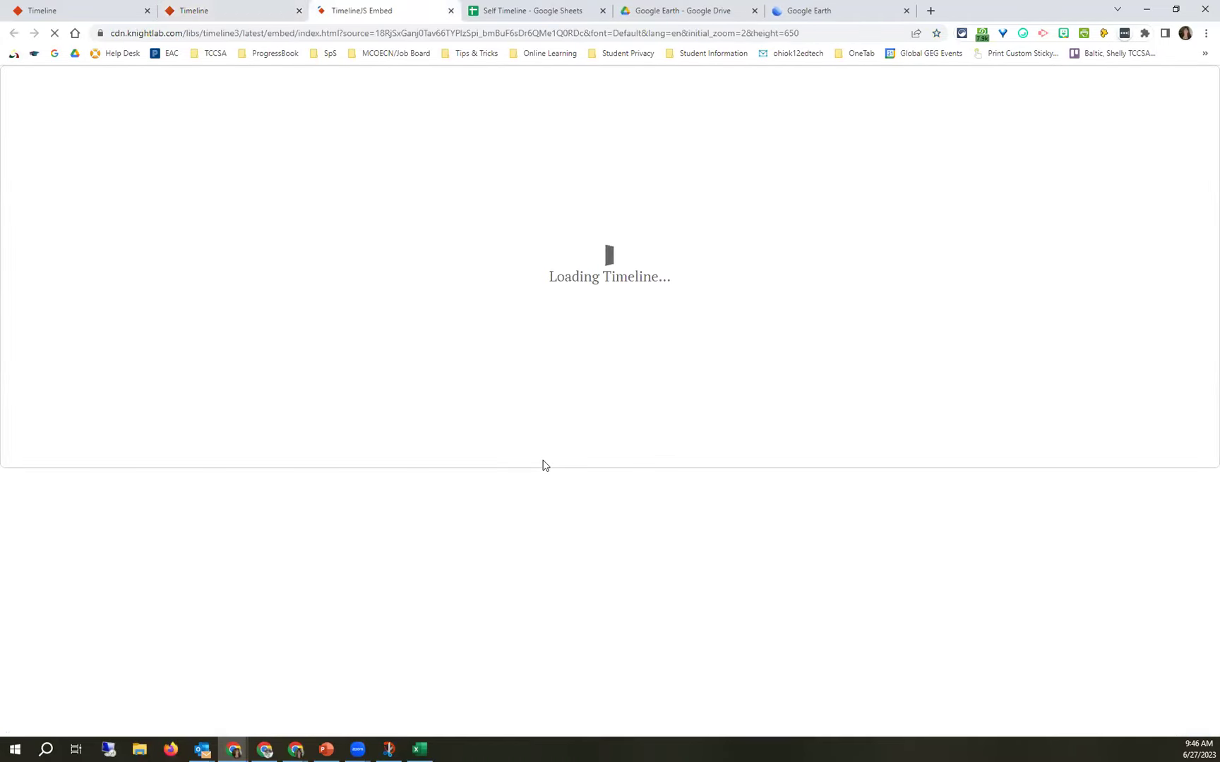
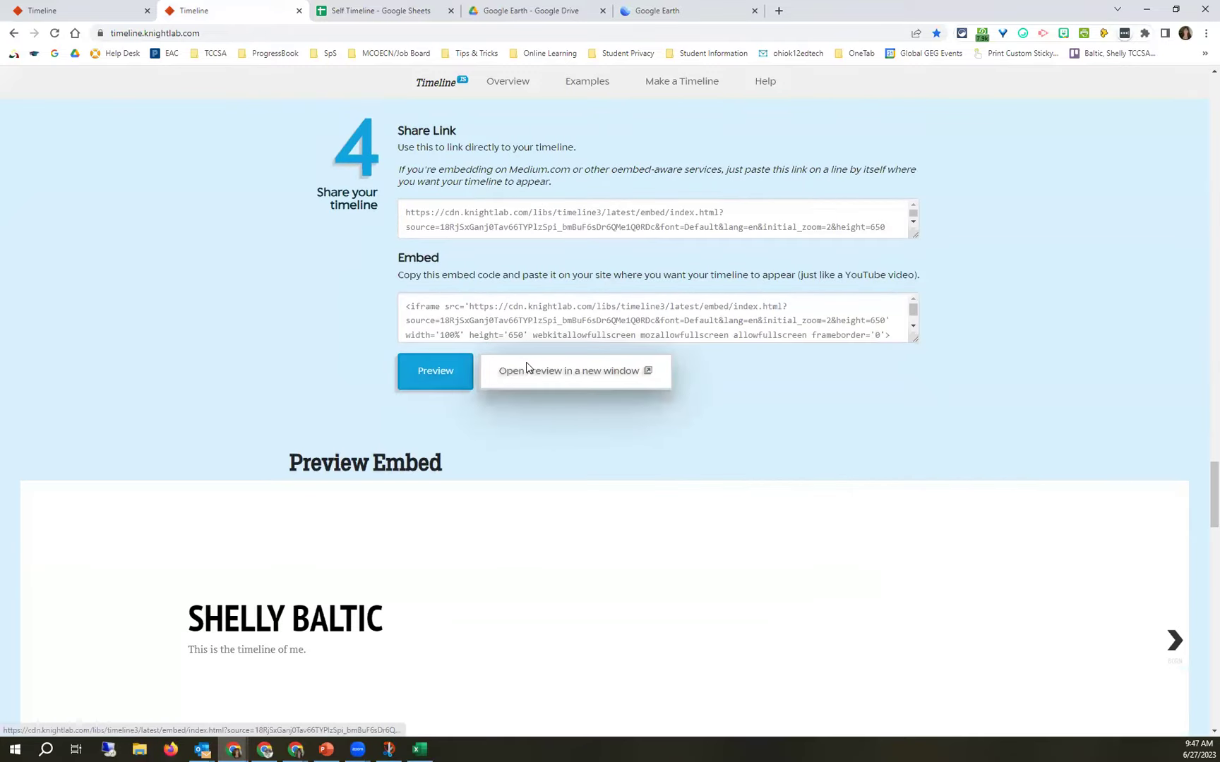
Open the published timeline preview in its own tab, showing the 1969–1984 title slide.
left_click(526, 369)
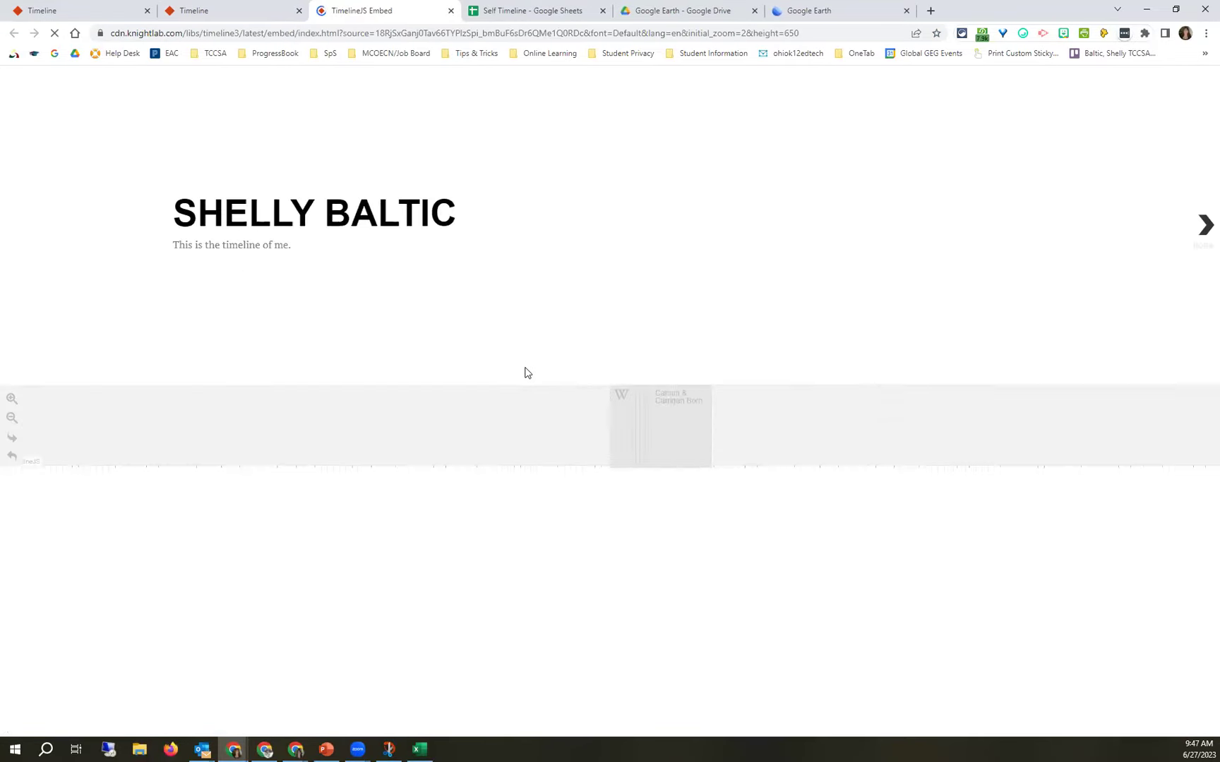
Check the title row's K2 description in the spreadsheet, then advance the preview to the Born slide.
left_click(495, 7)
left_click(509, 263)
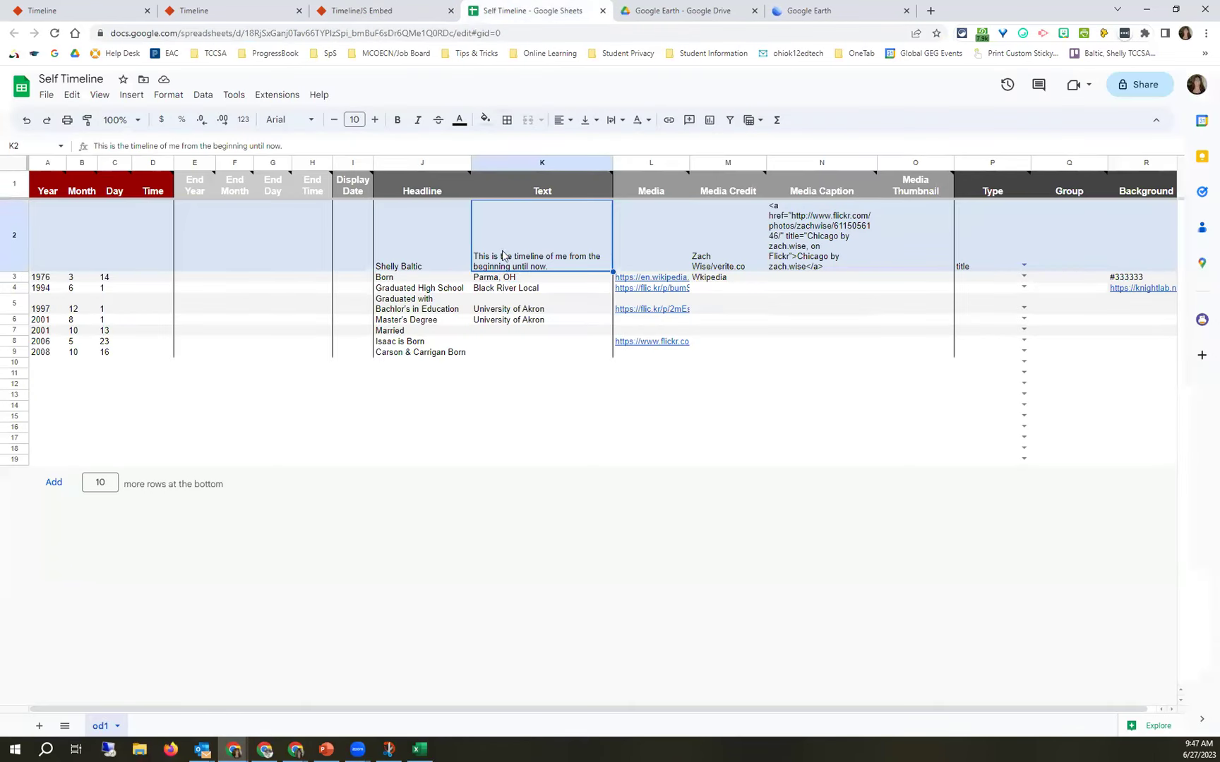
left_click(55, 33)
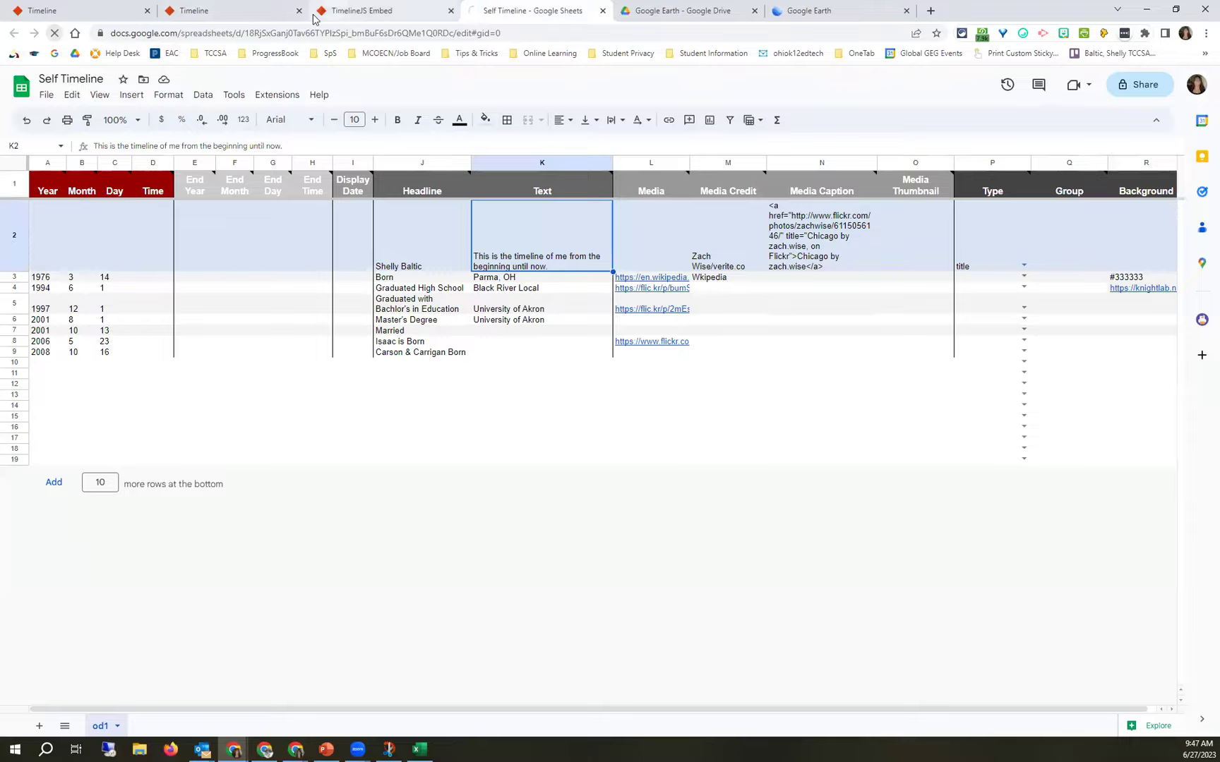
left_click(326, 8)
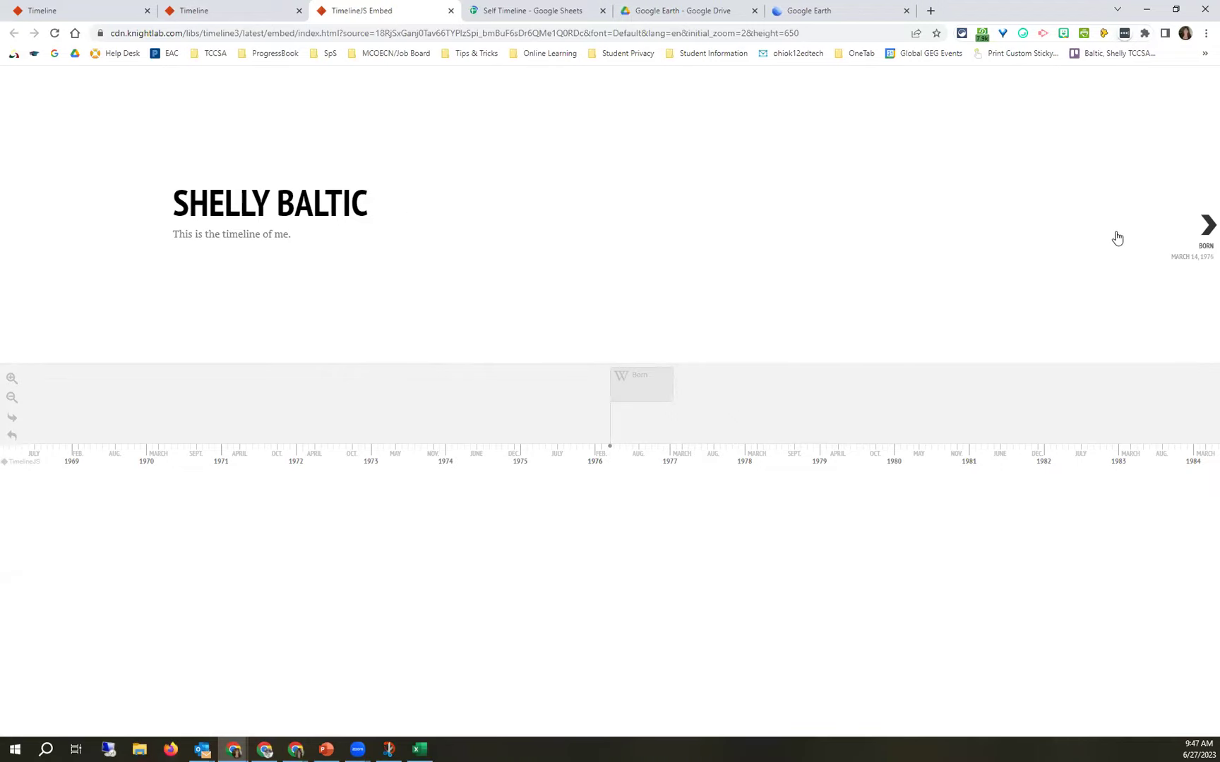
left_click(1204, 233)
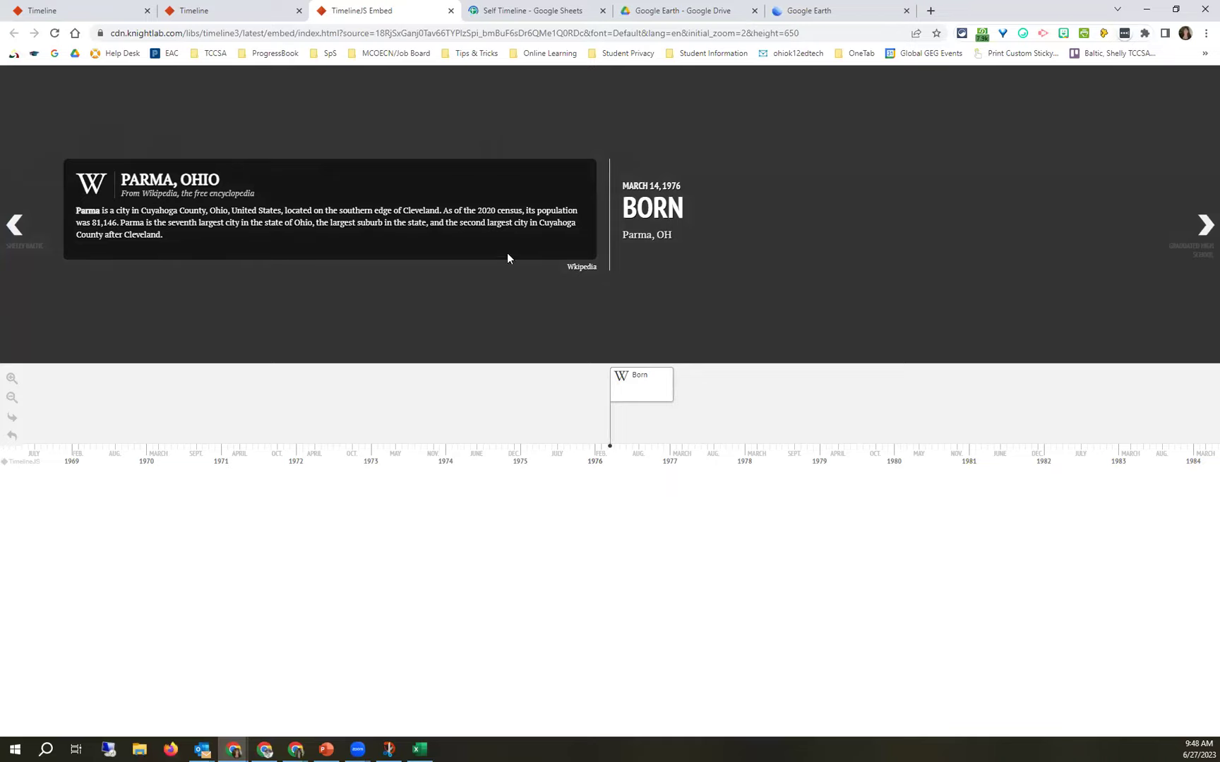
left_click(146, 185)
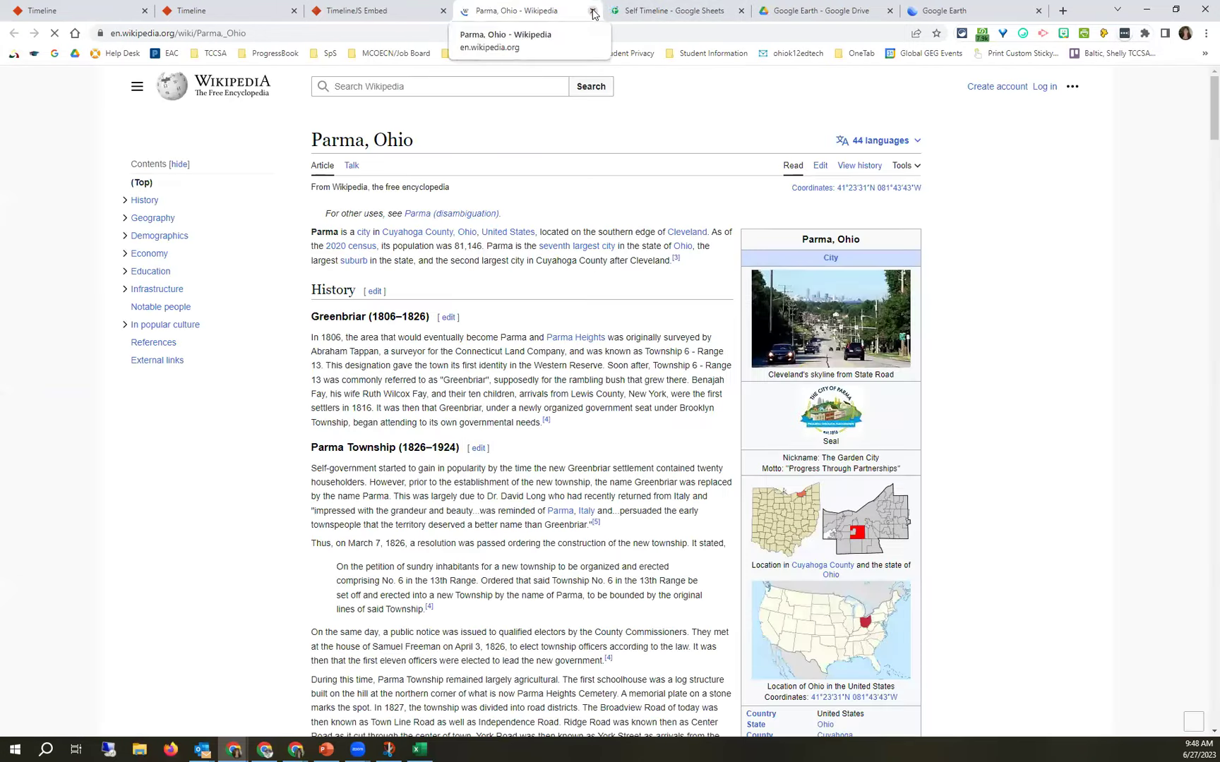
key("ctrl+w")
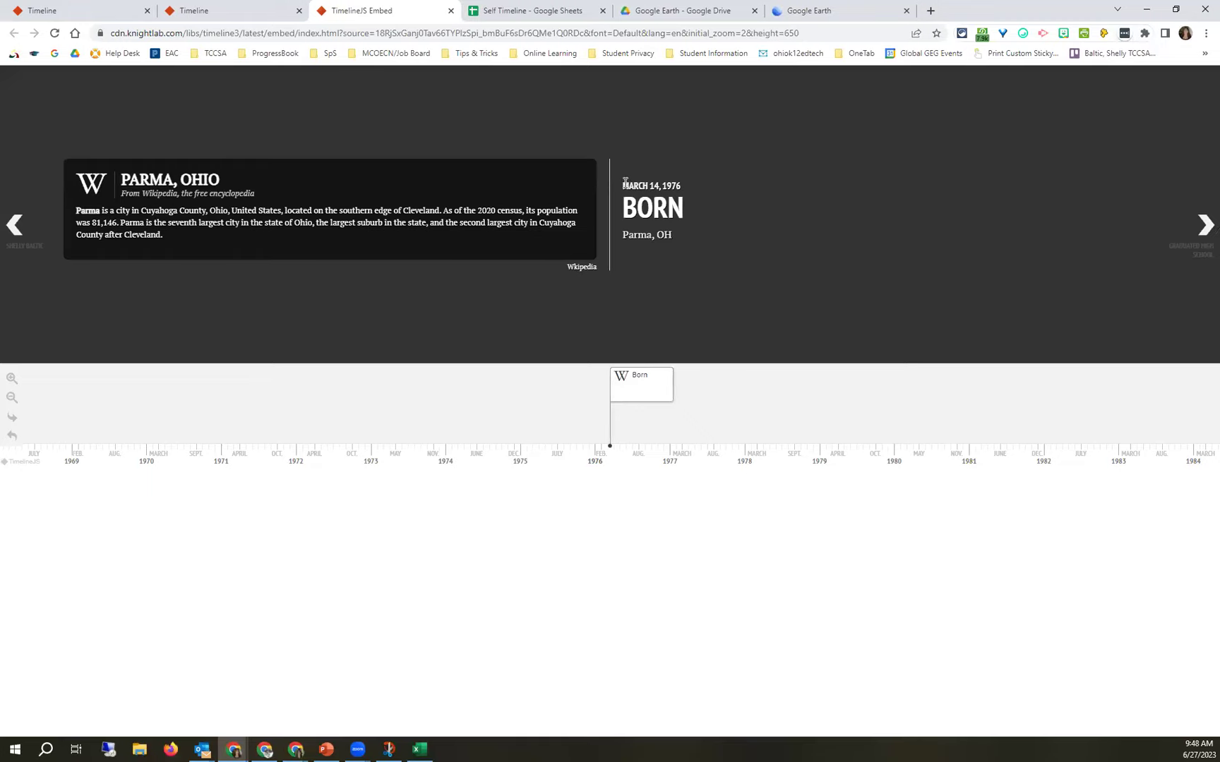
triple_click(685, 188)
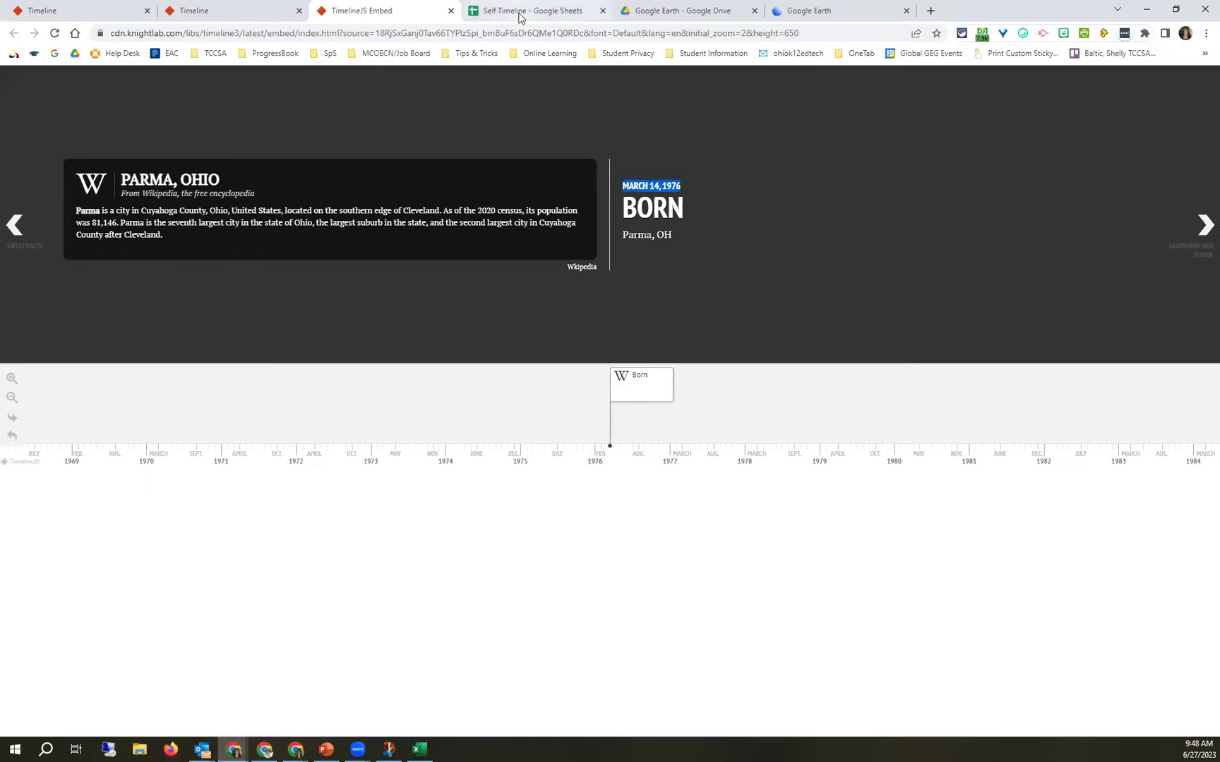
left_click(524, 12)
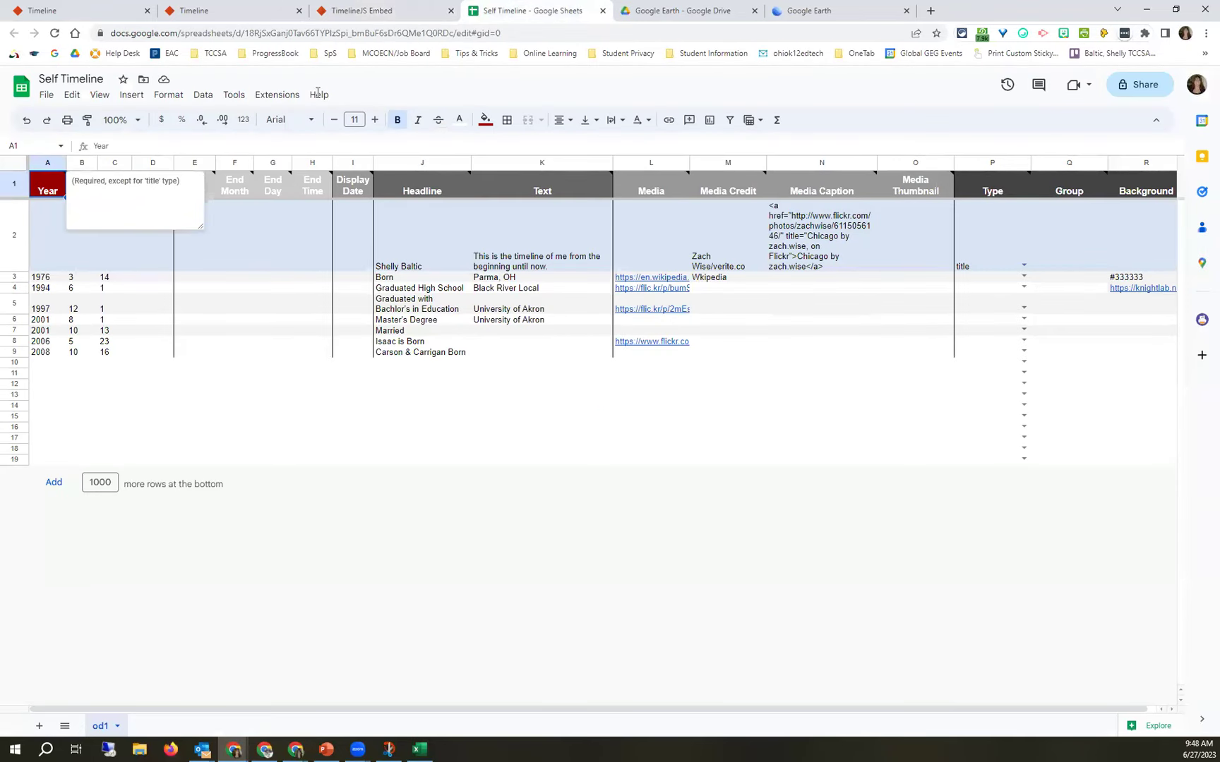
left_click(367, 14)
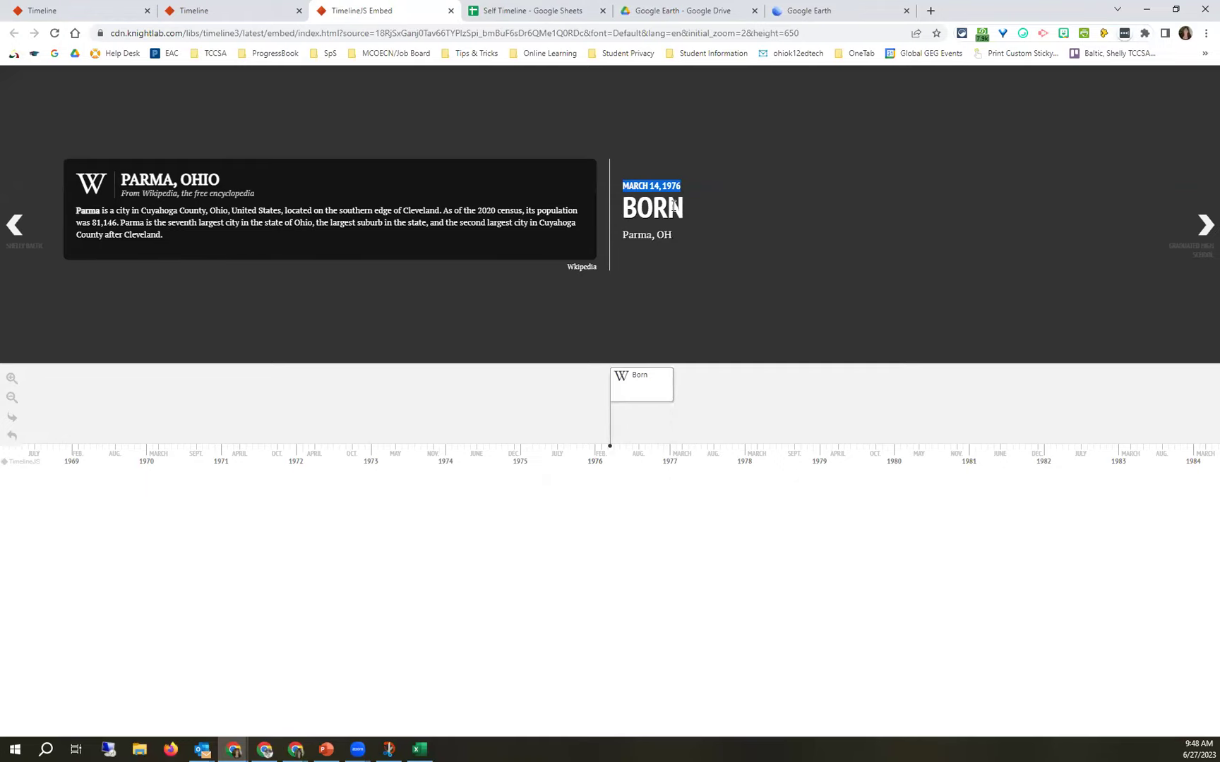
left_click(510, 14)
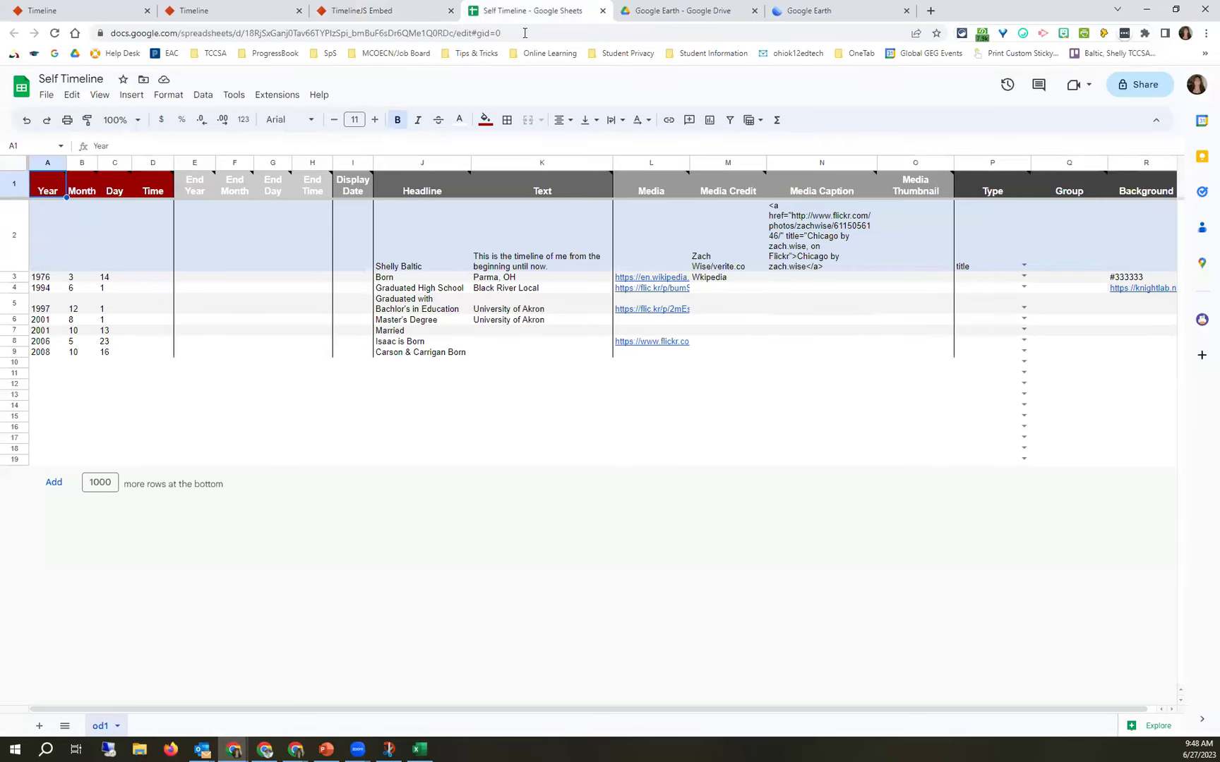
key("ctrl+Page_Up")
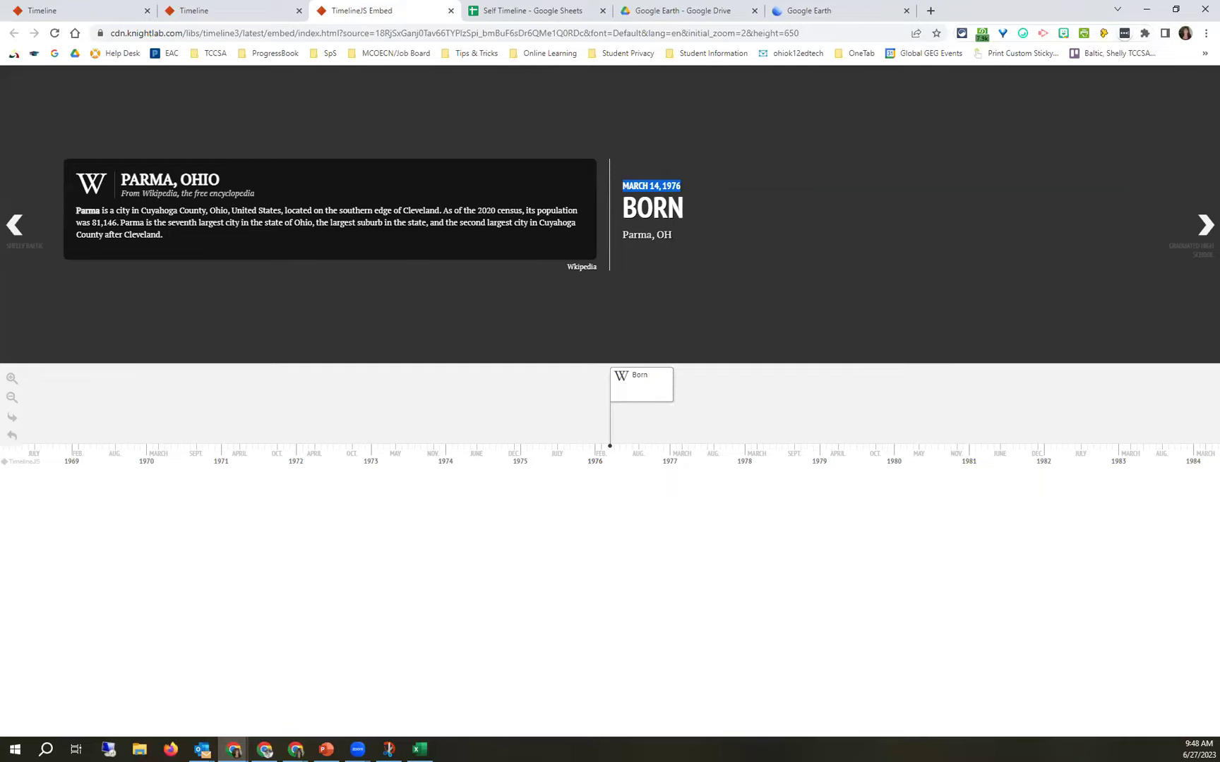
left_click(1205, 226)
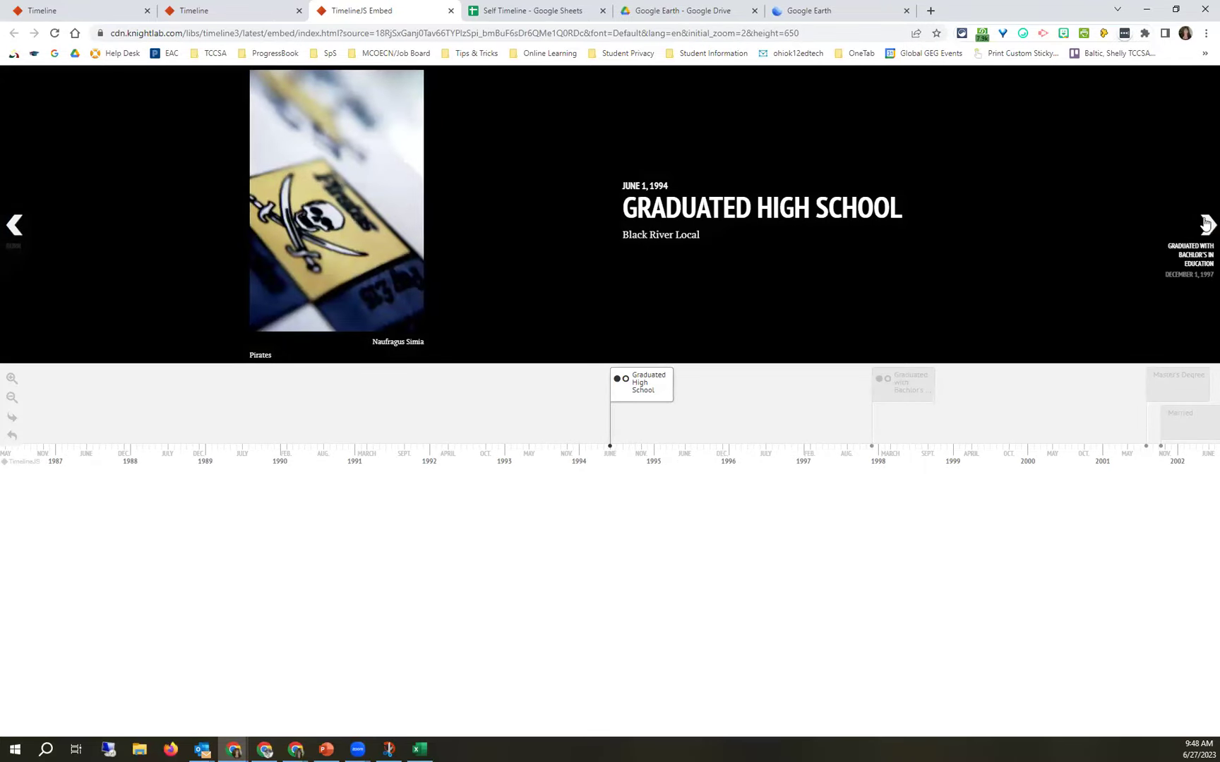
Advance through the bachelor's degree and Master's Degree slides, glancing at the spreadsheet.
left_click(1206, 224)
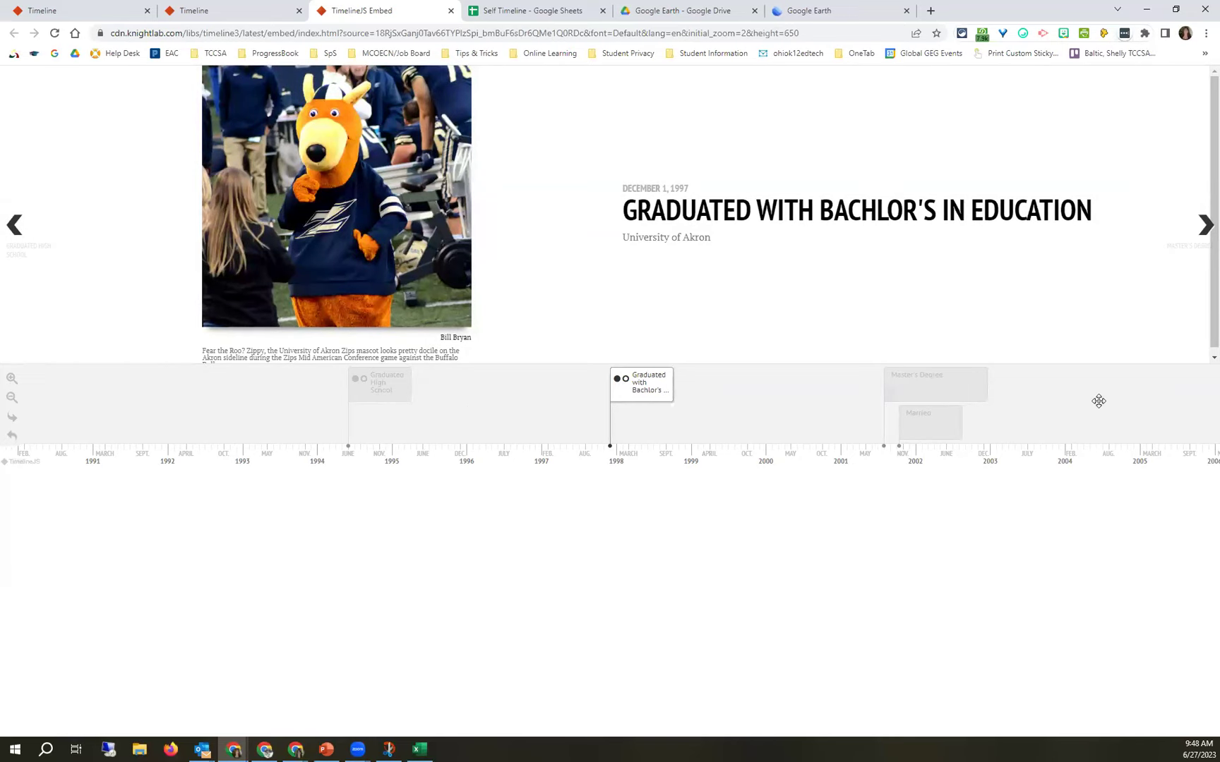
left_click(1196, 231)
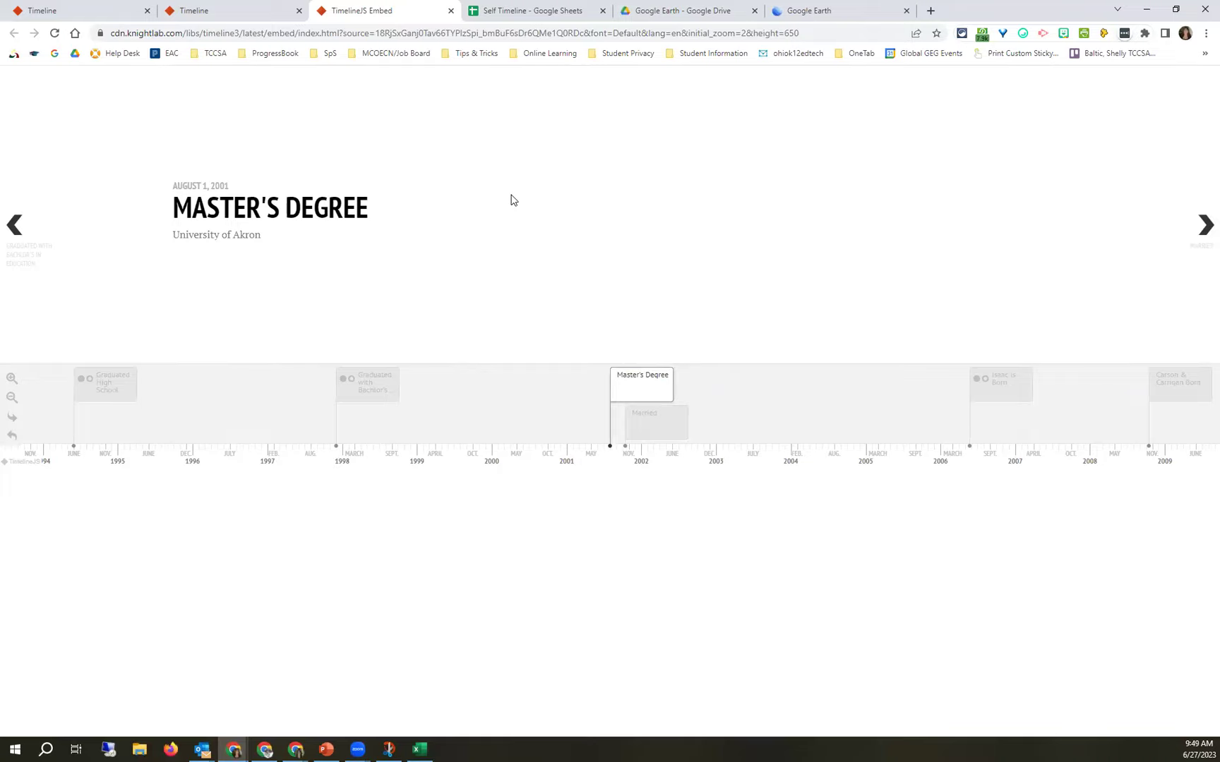
left_click(500, 8)
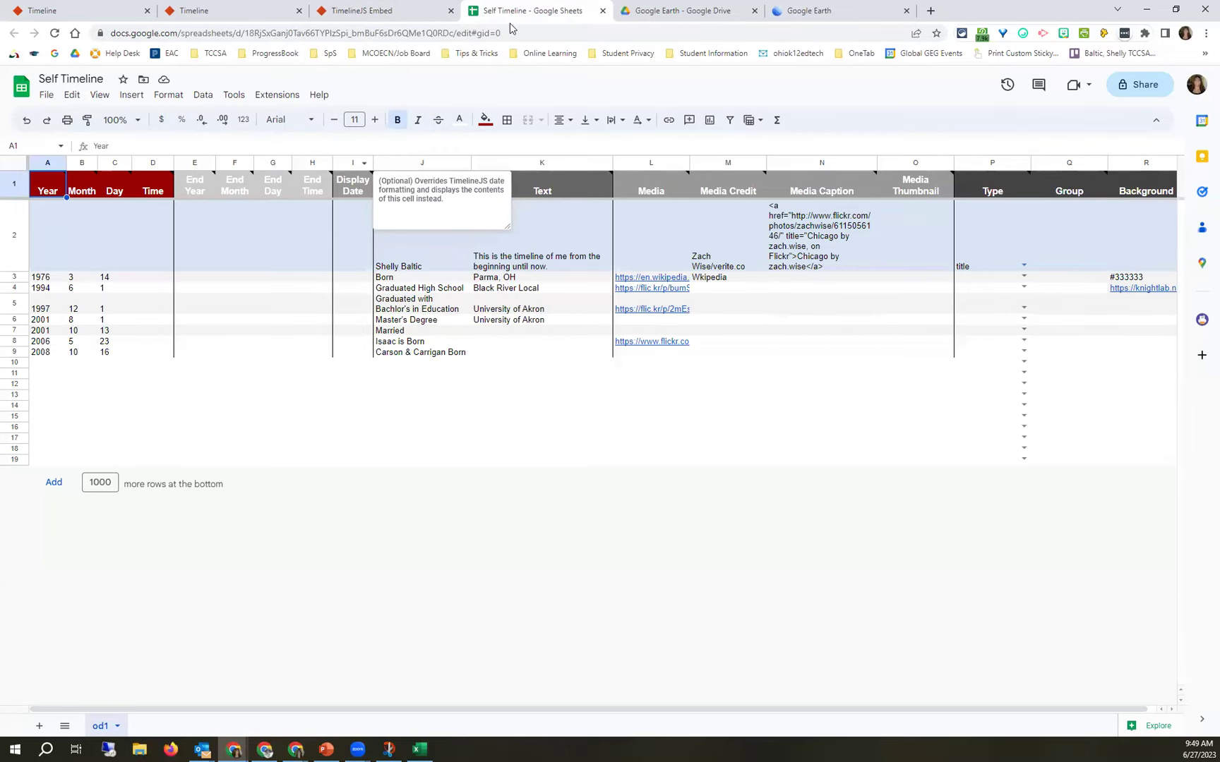
left_click(330, 8)
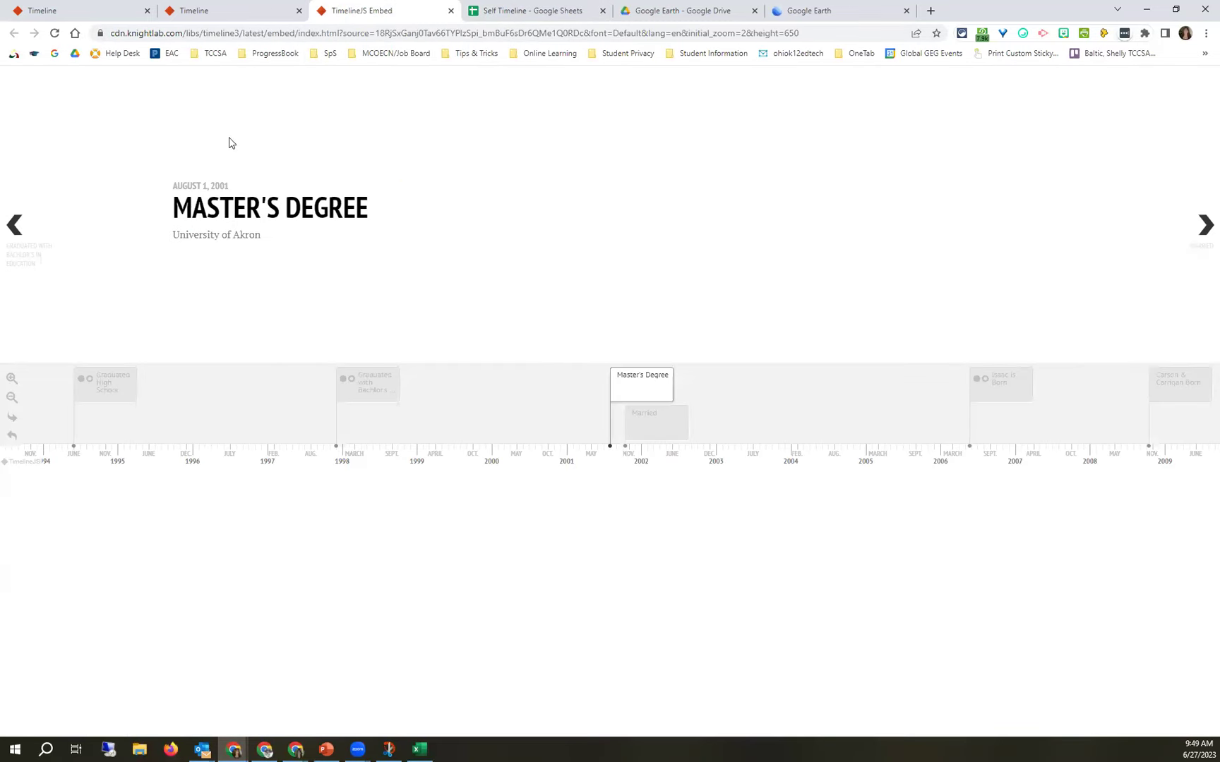
Step back two slides to Graduated High School, then bring up the Self Timeline sheet.
left_click(14, 224)
left_click(14, 225)
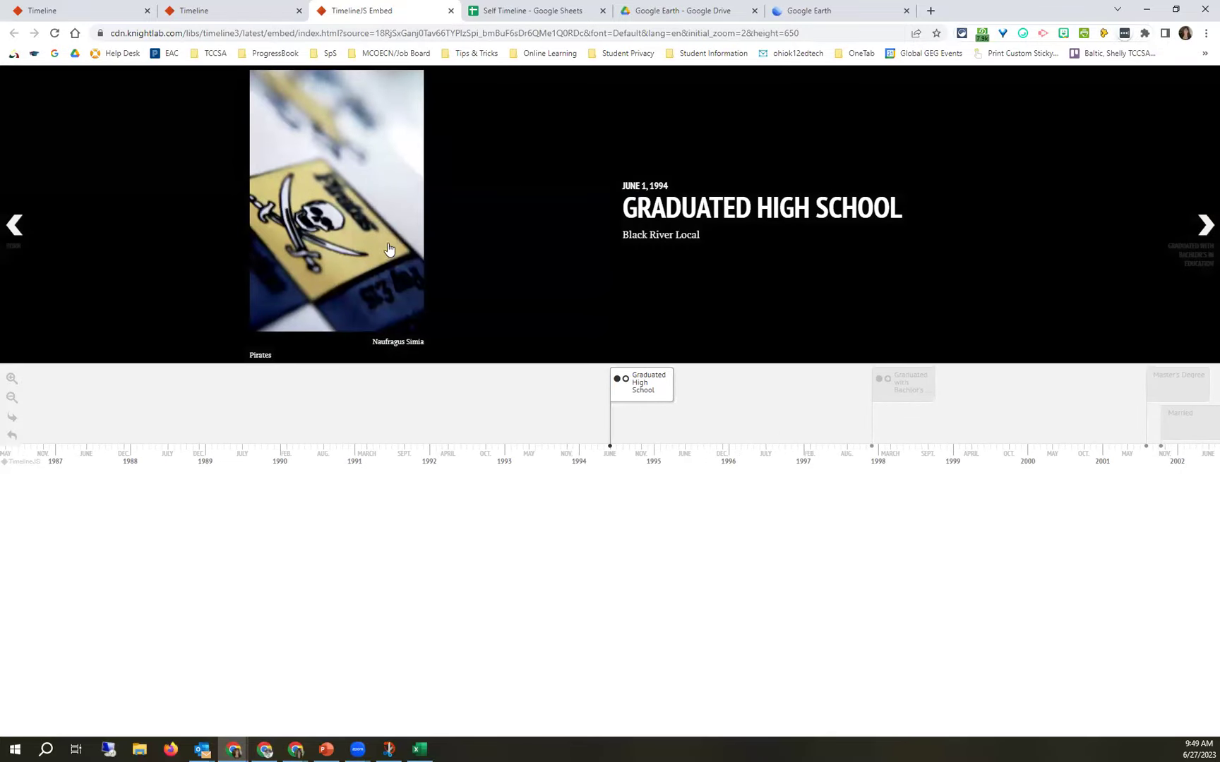
left_click(525, 11)
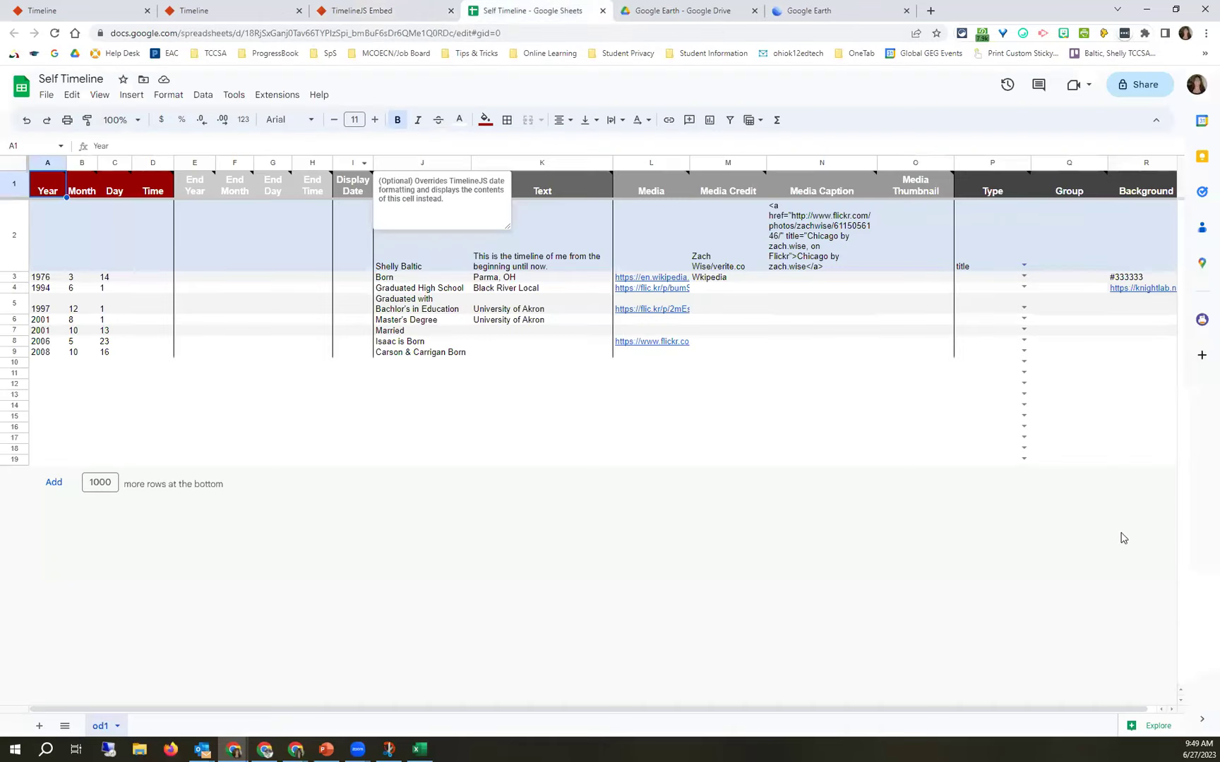
left_click_drag(343, 709, 710, 713)
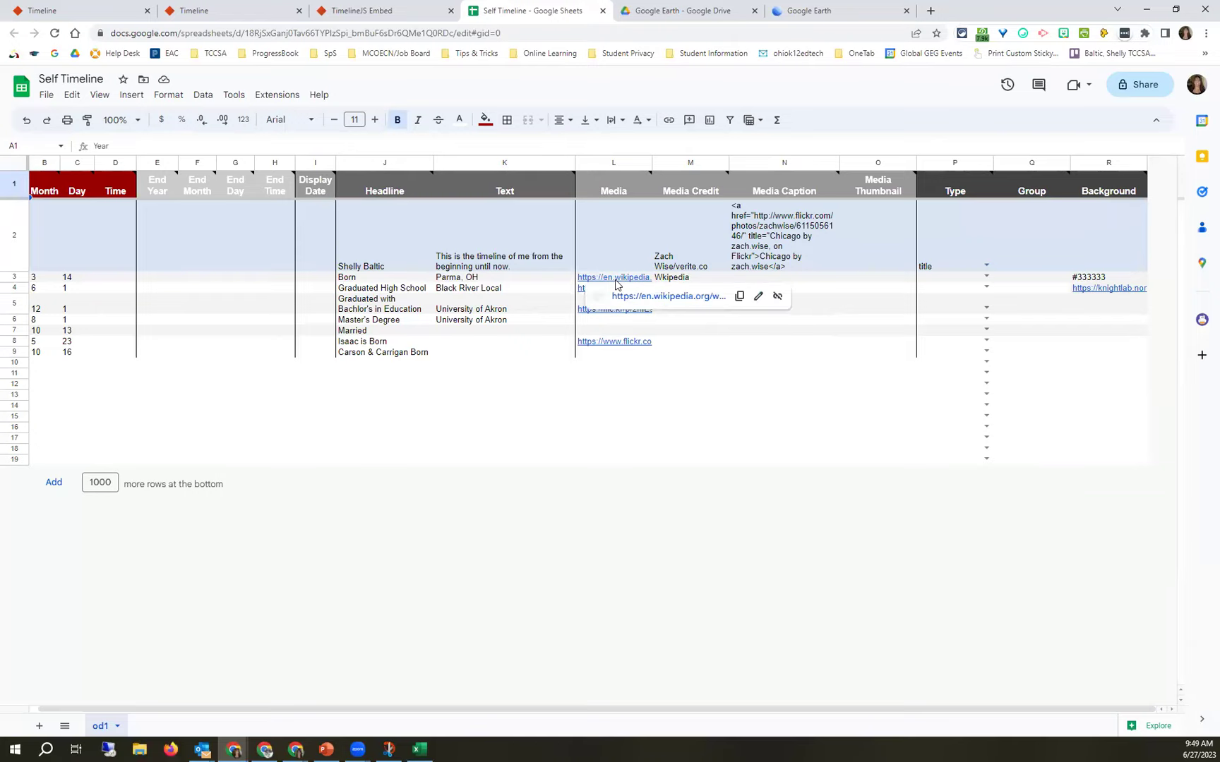
Search 'parma, oh' in a new tab and copy the Parma, Ohio Wikipedia article's address.
left_click(931, 11)
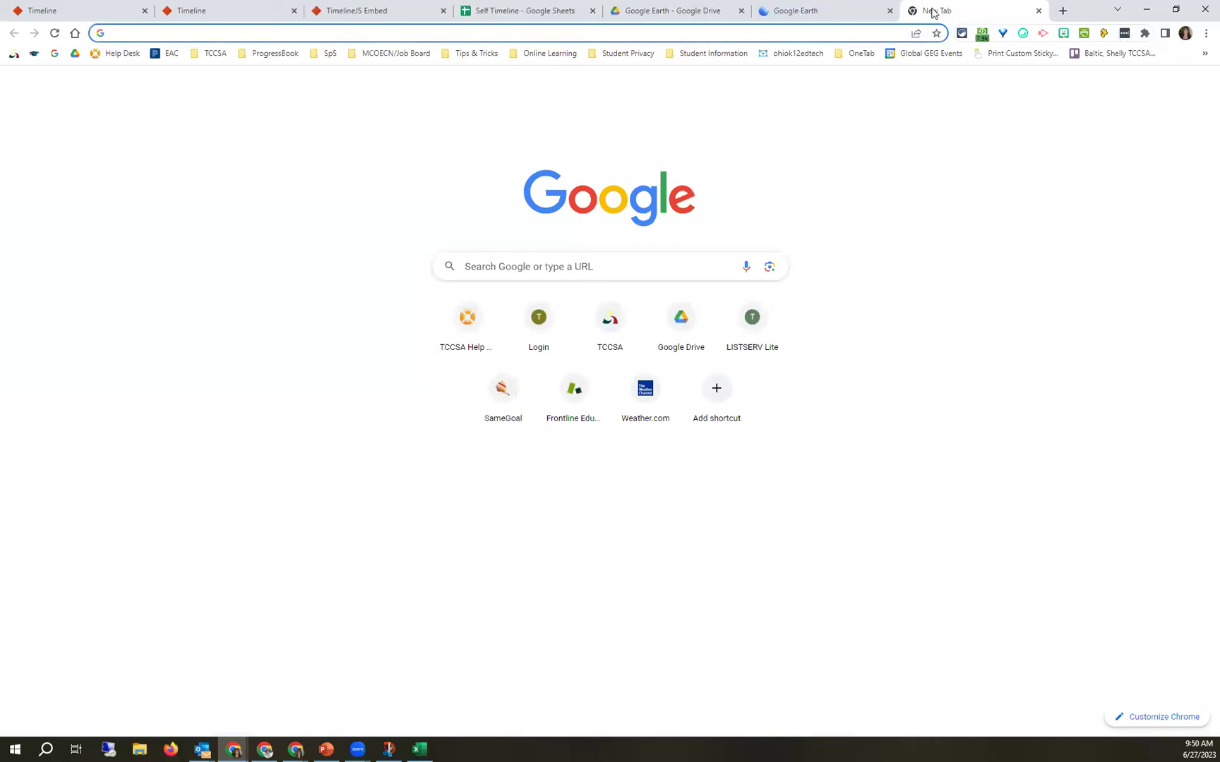
type("parma, oh")
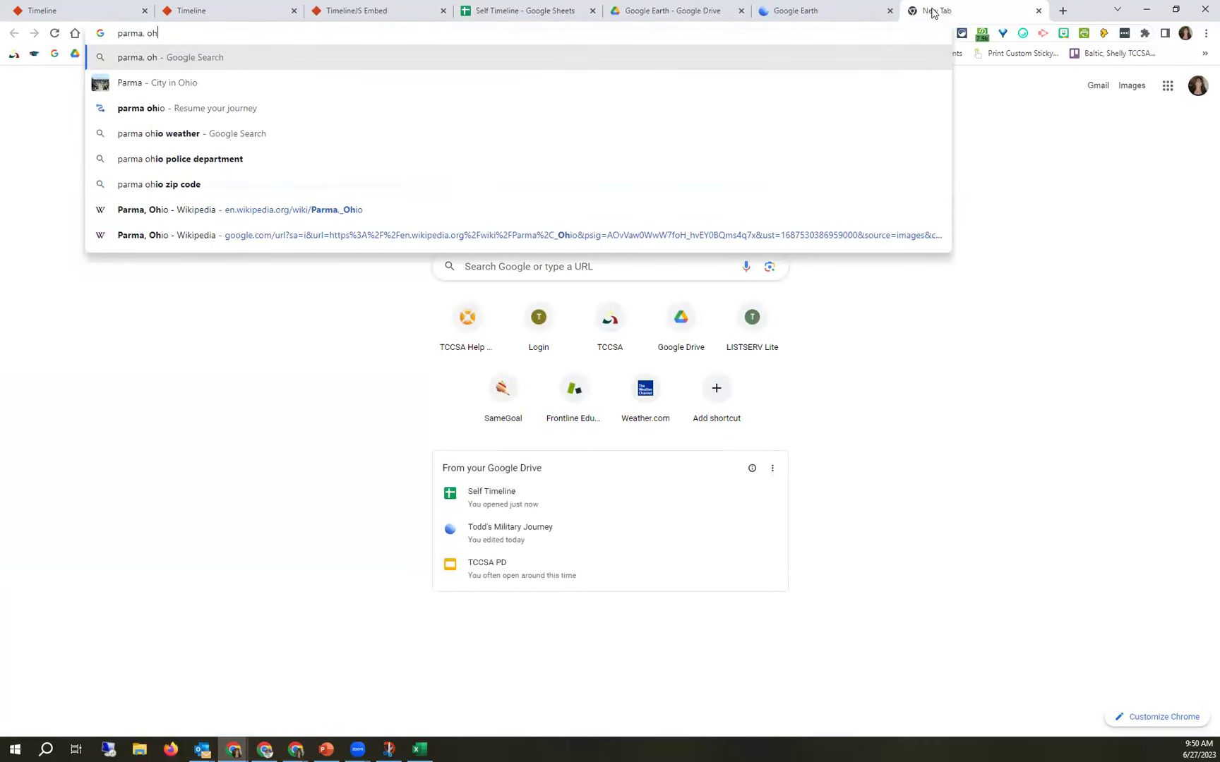
key("Return")
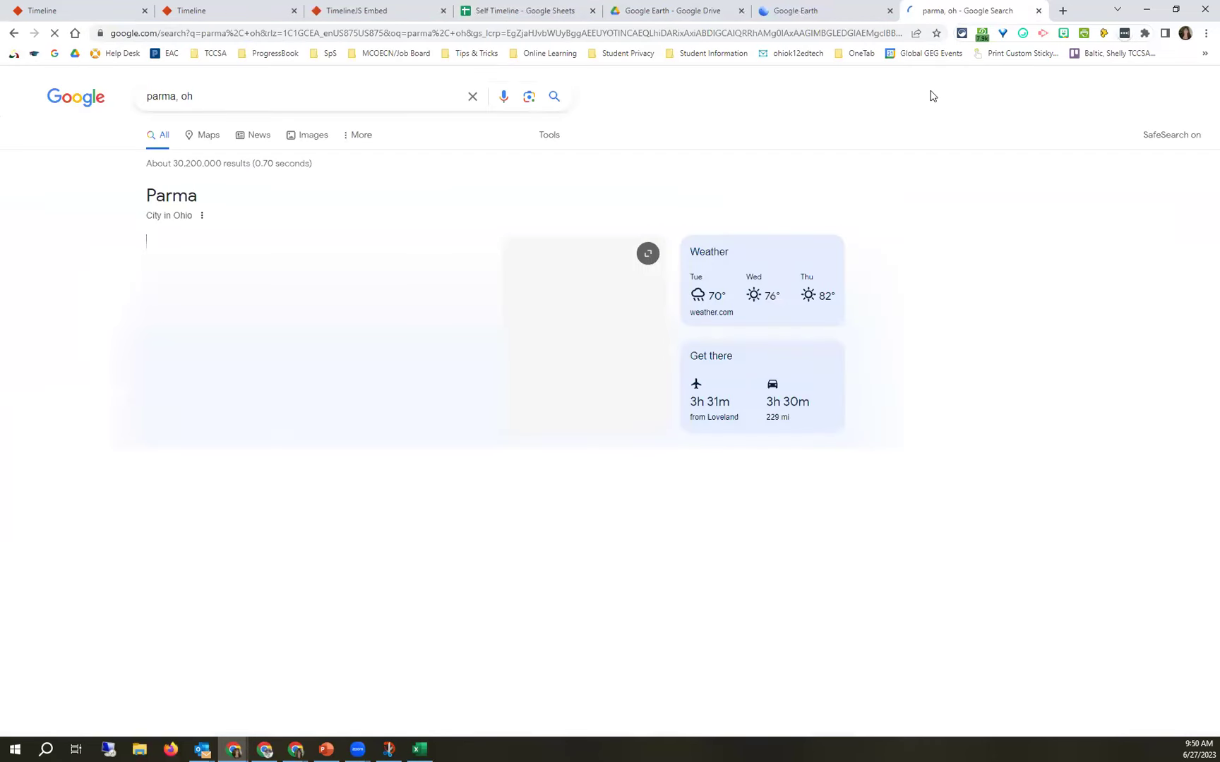
scroll(451, 501, "down", 5)
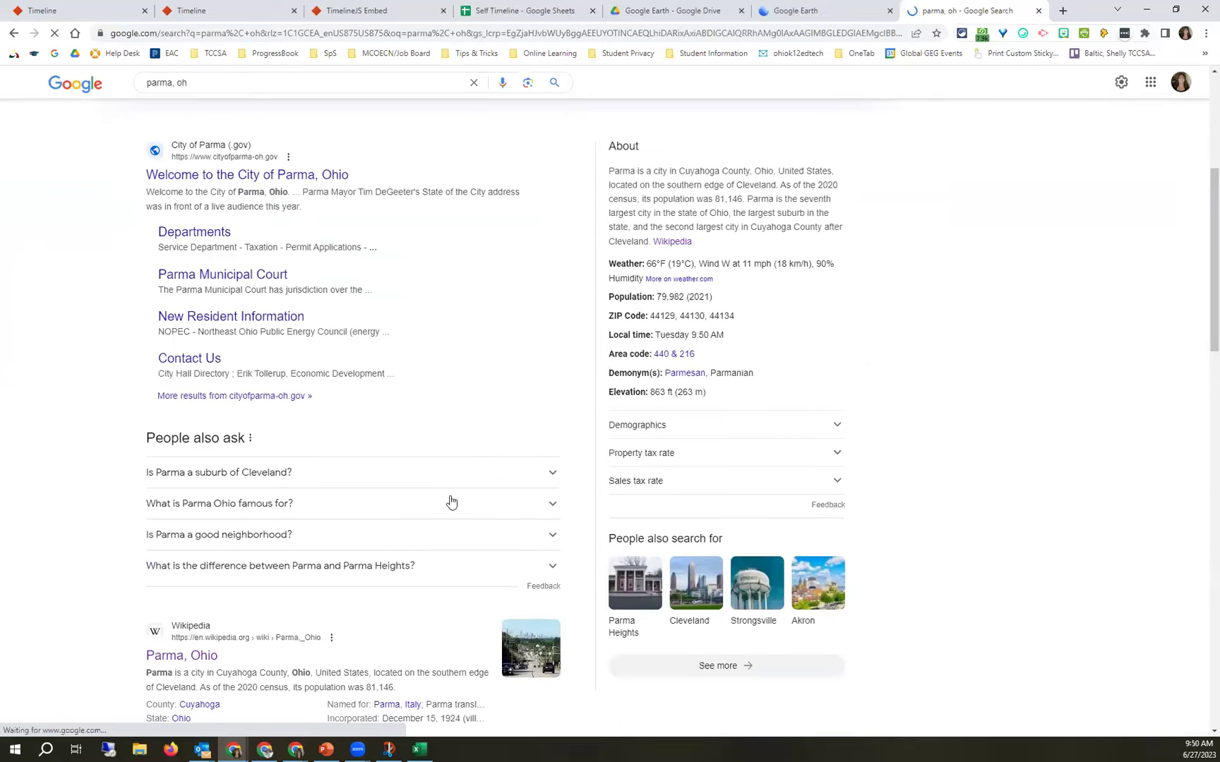
scroll(451, 501, "down", 2)
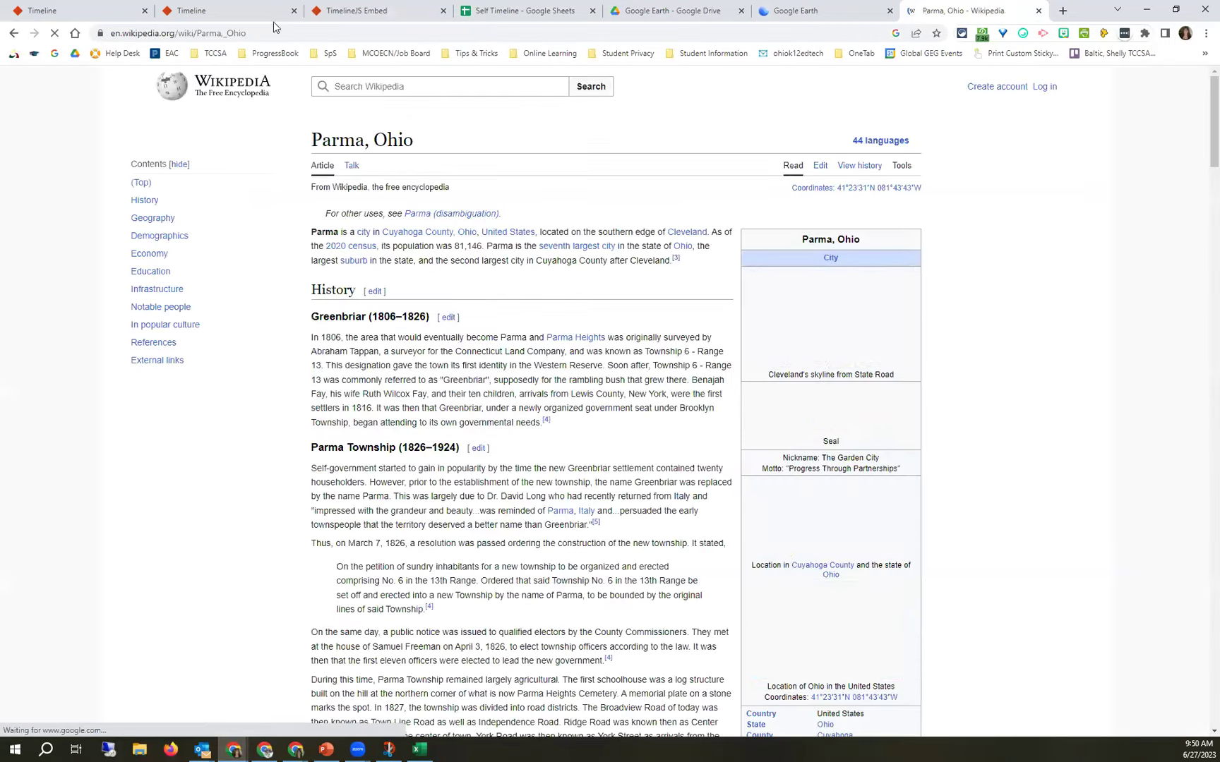
left_click(273, 31)
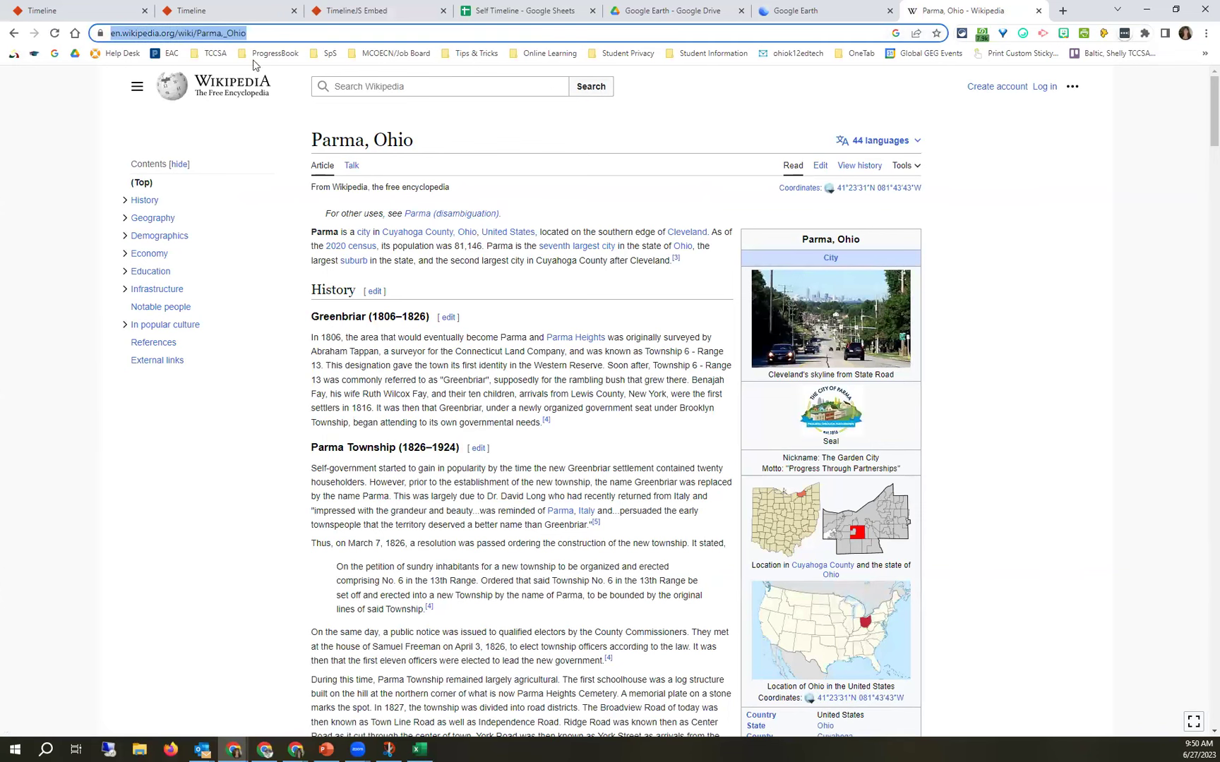
left_click(535, 9)
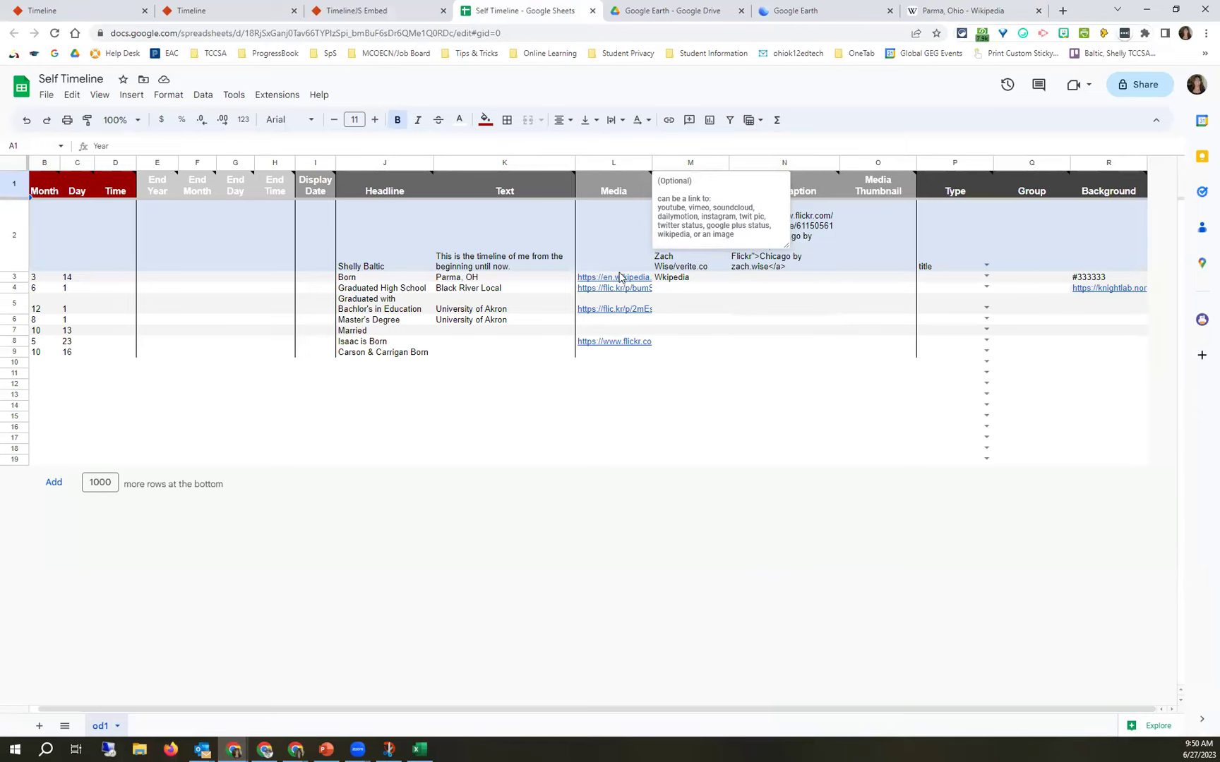
mouse_move(620, 277)
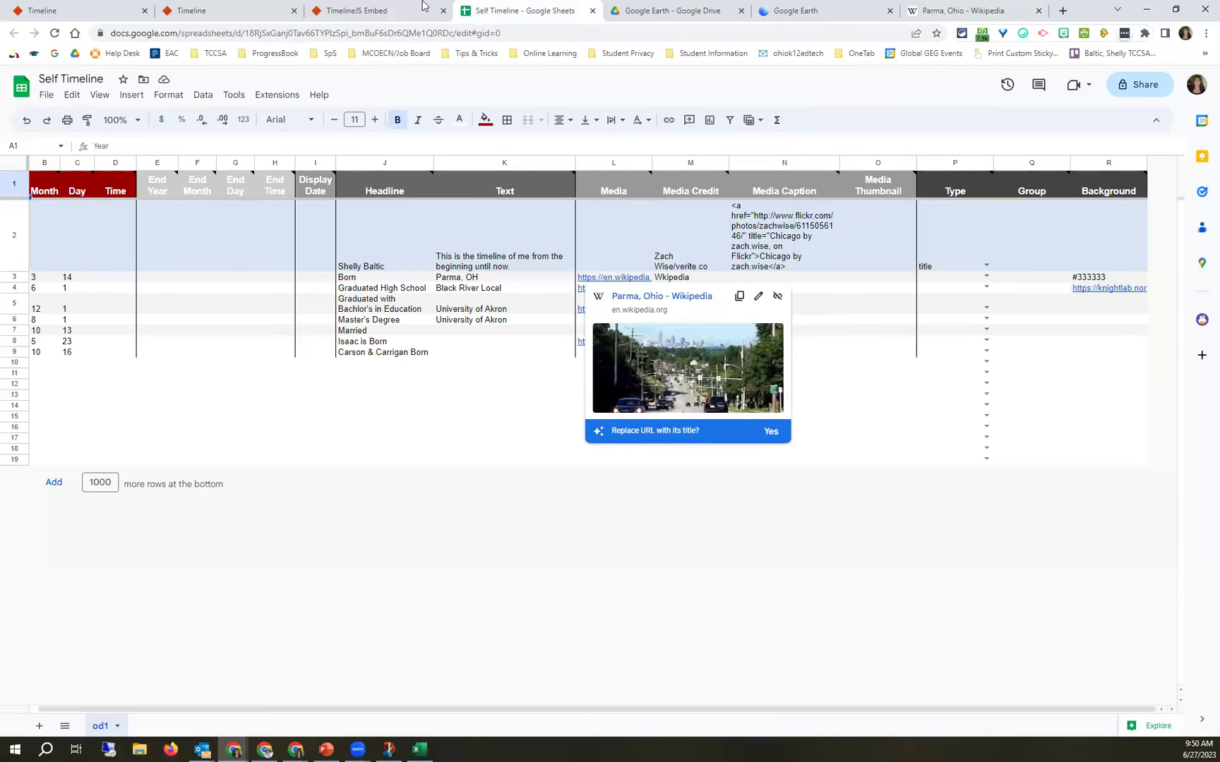
left_click(389, 9)
left_click(10, 246)
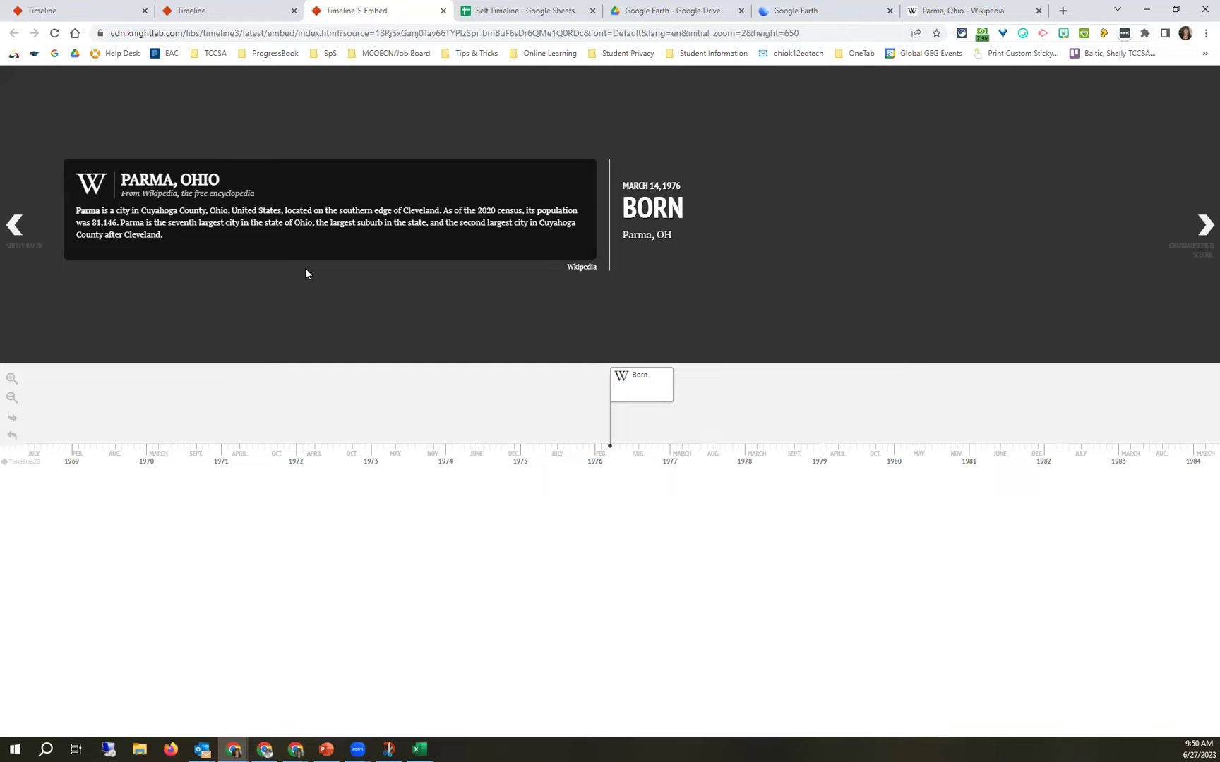
Switch to the TimelineJS website tab and scroll to its Help documentation links.
left_click(215, 9)
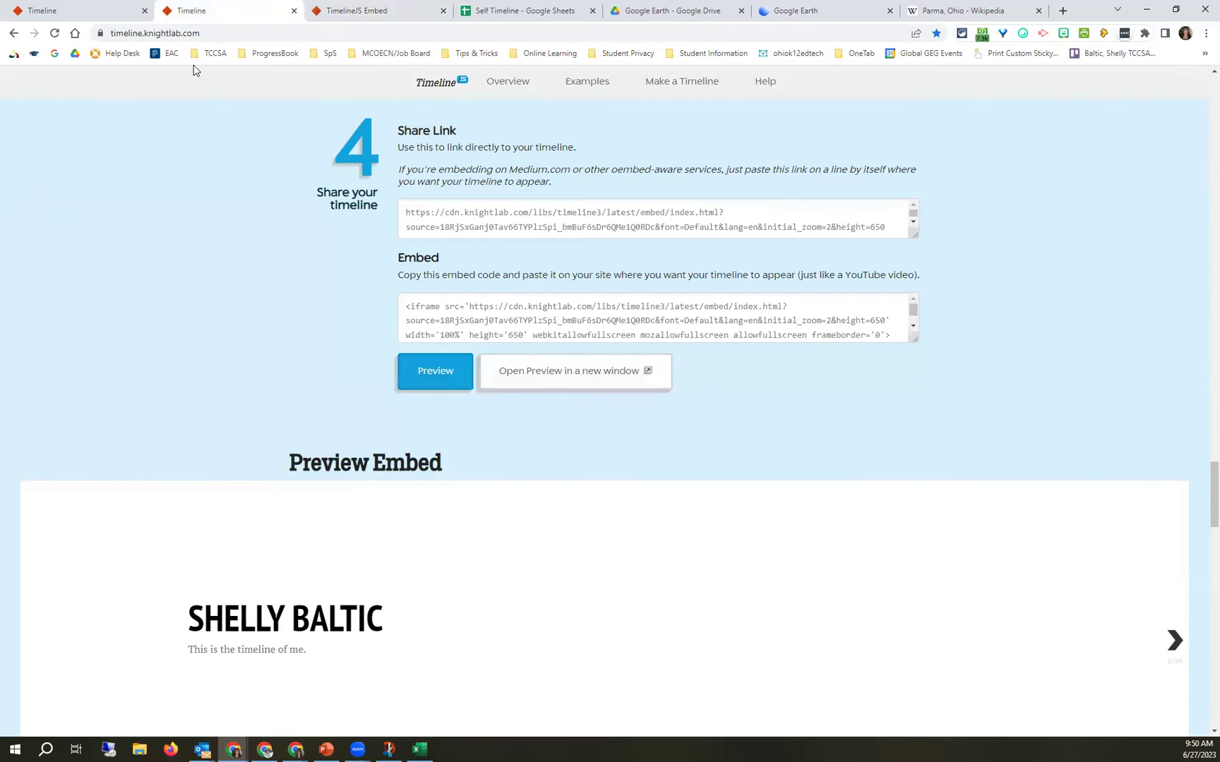
scroll(416, 316, "up", 10)
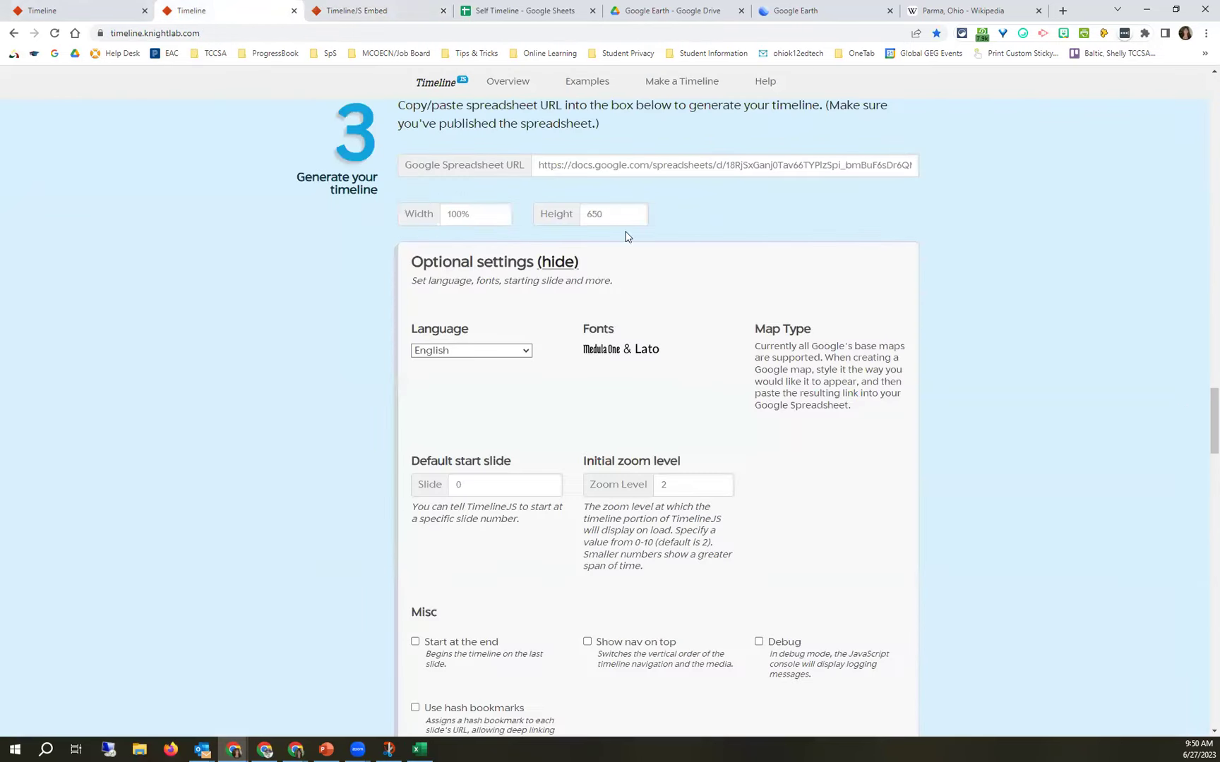
scroll(626, 237, "up", 1)
scroll(729, 546, "down", 15)
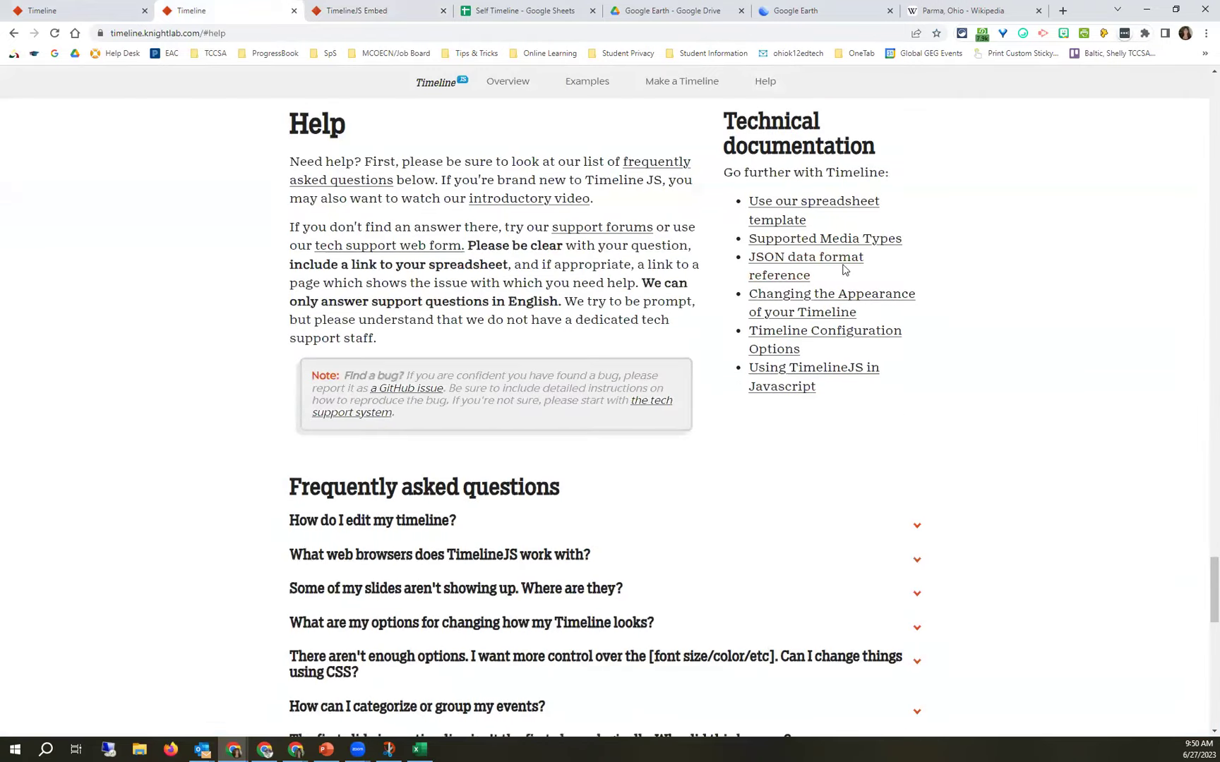
Read through the Supported Media Types list, then return to the Using TimelineJS documentation page.
left_click(777, 242)
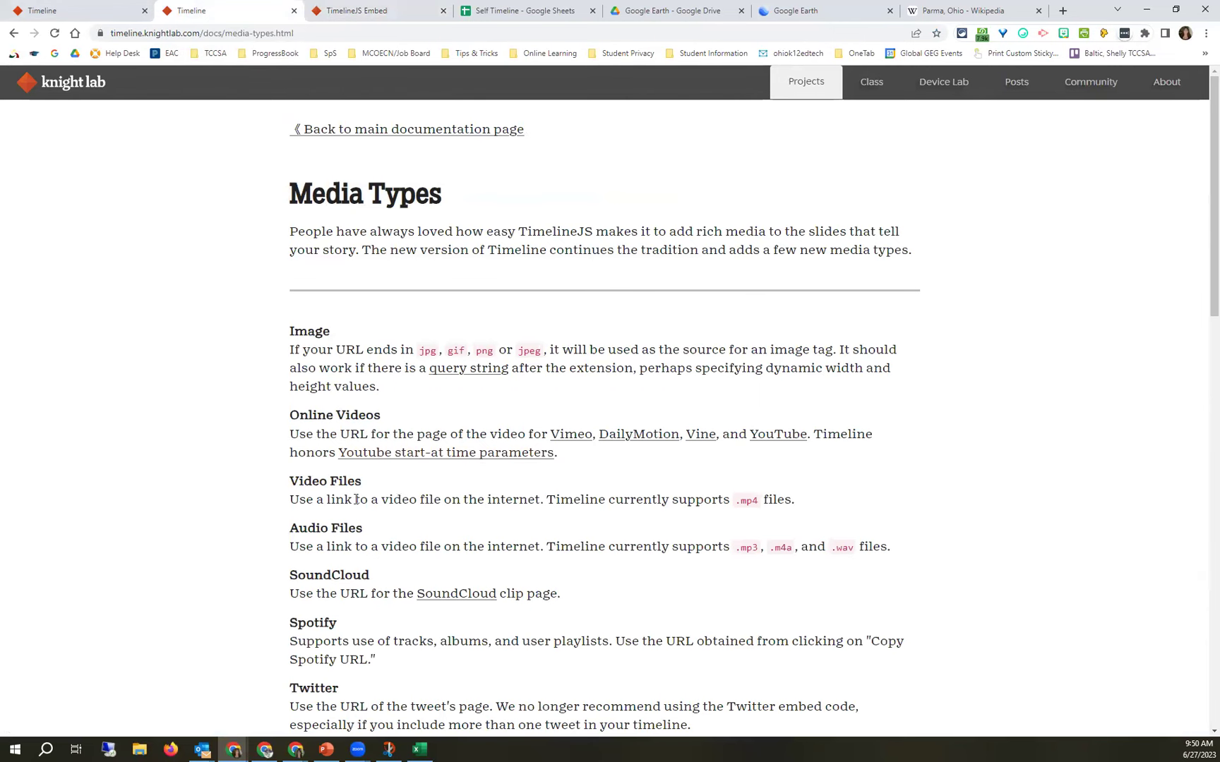
scroll(354, 499, "down", 1)
scroll(354, 500, "down", 2)
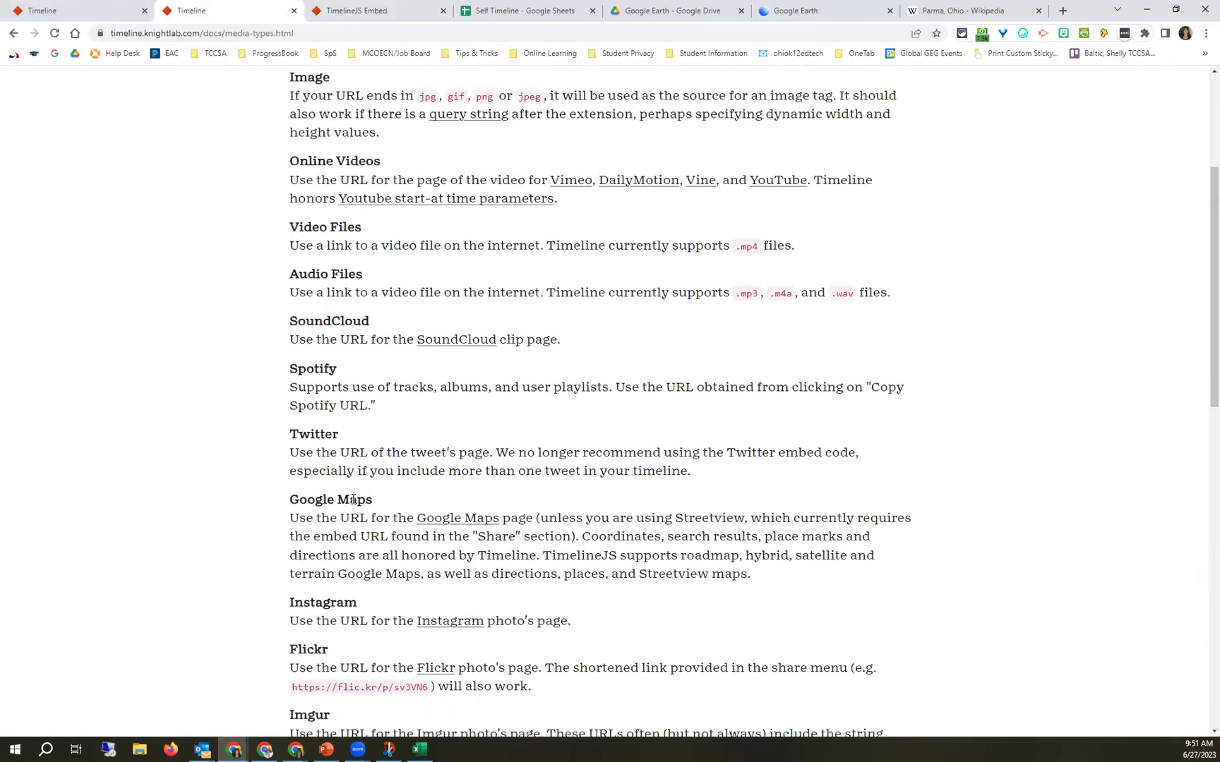
scroll(353, 500, "down", 1)
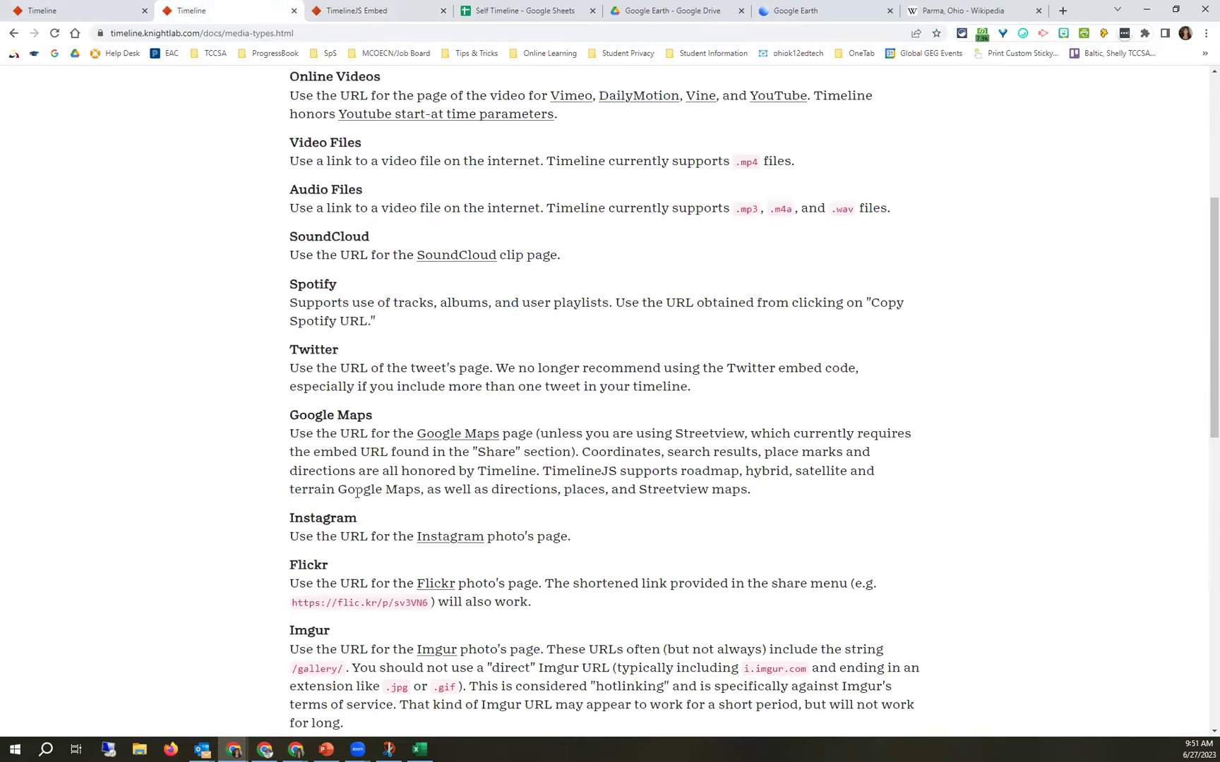
scroll(356, 495, "up", 3)
scroll(356, 493, "up", 1)
left_click(401, 131)
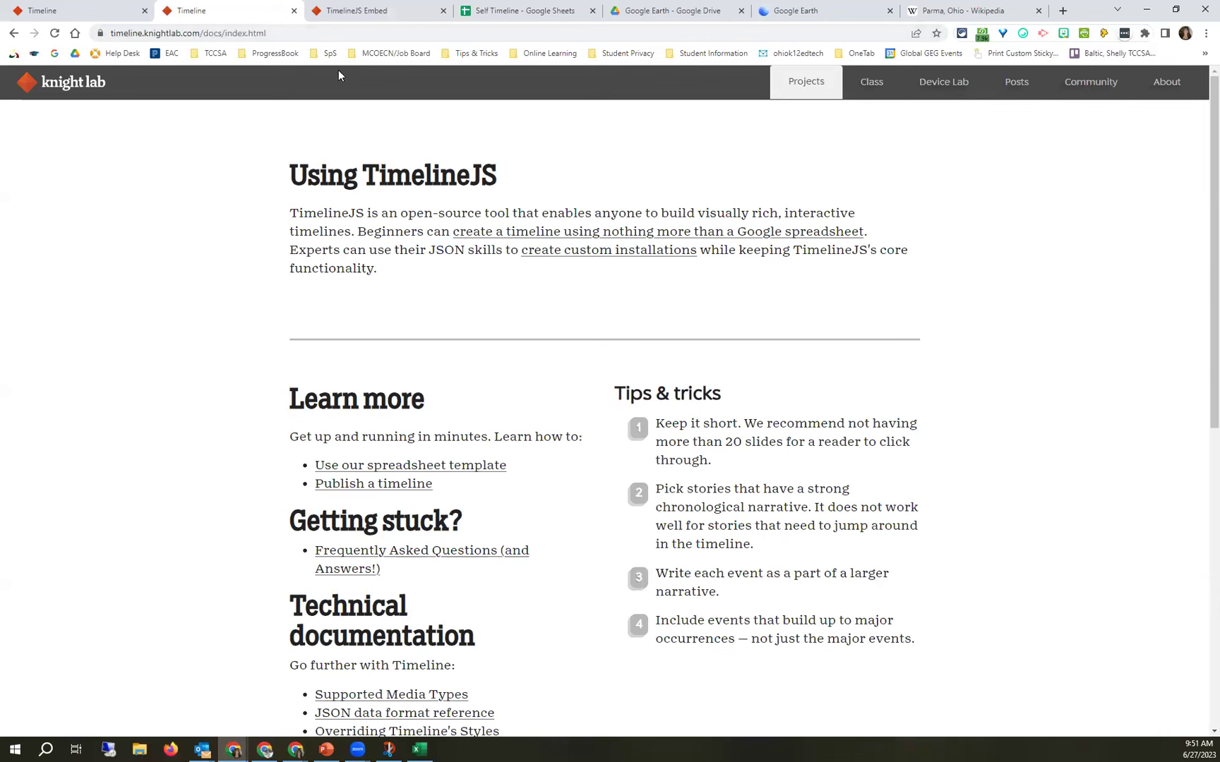
Go back twice to the Timeline site and scroll up to its four-step Make a Timeline guide.
left_click(15, 33)
left_click(15, 33)
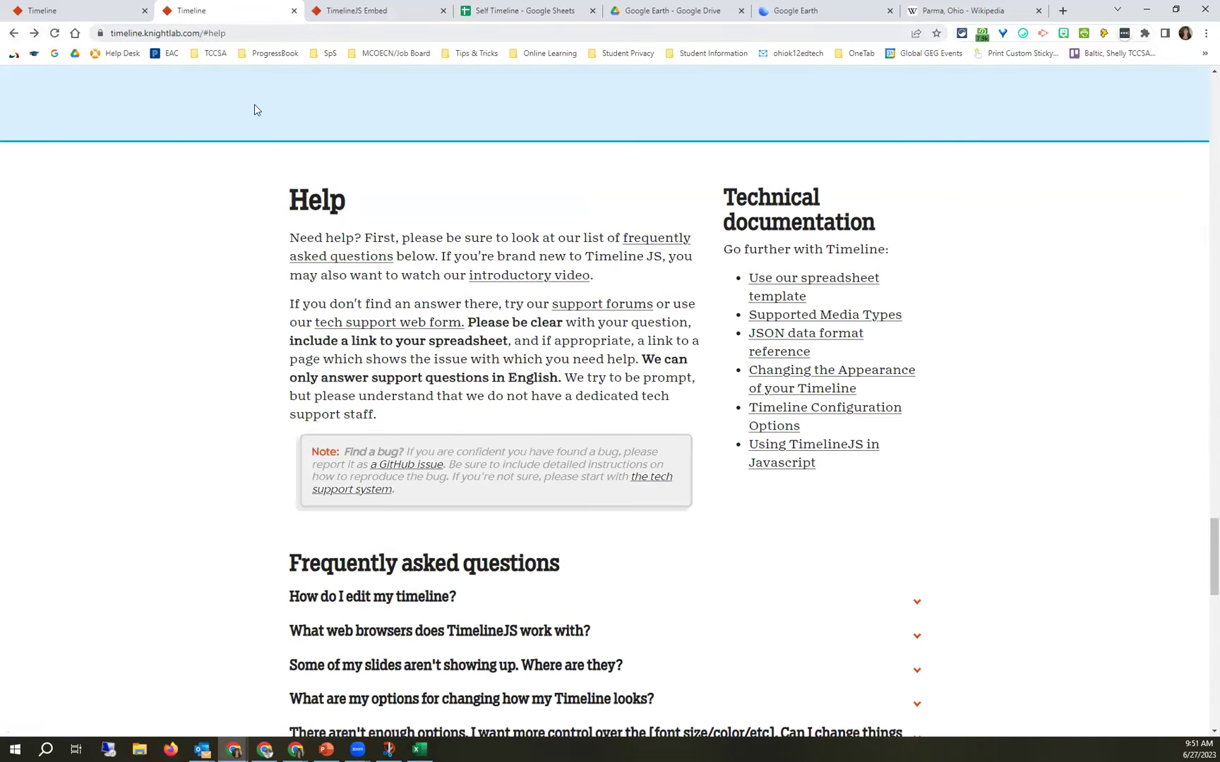
scroll(350, 171, "up", 10)
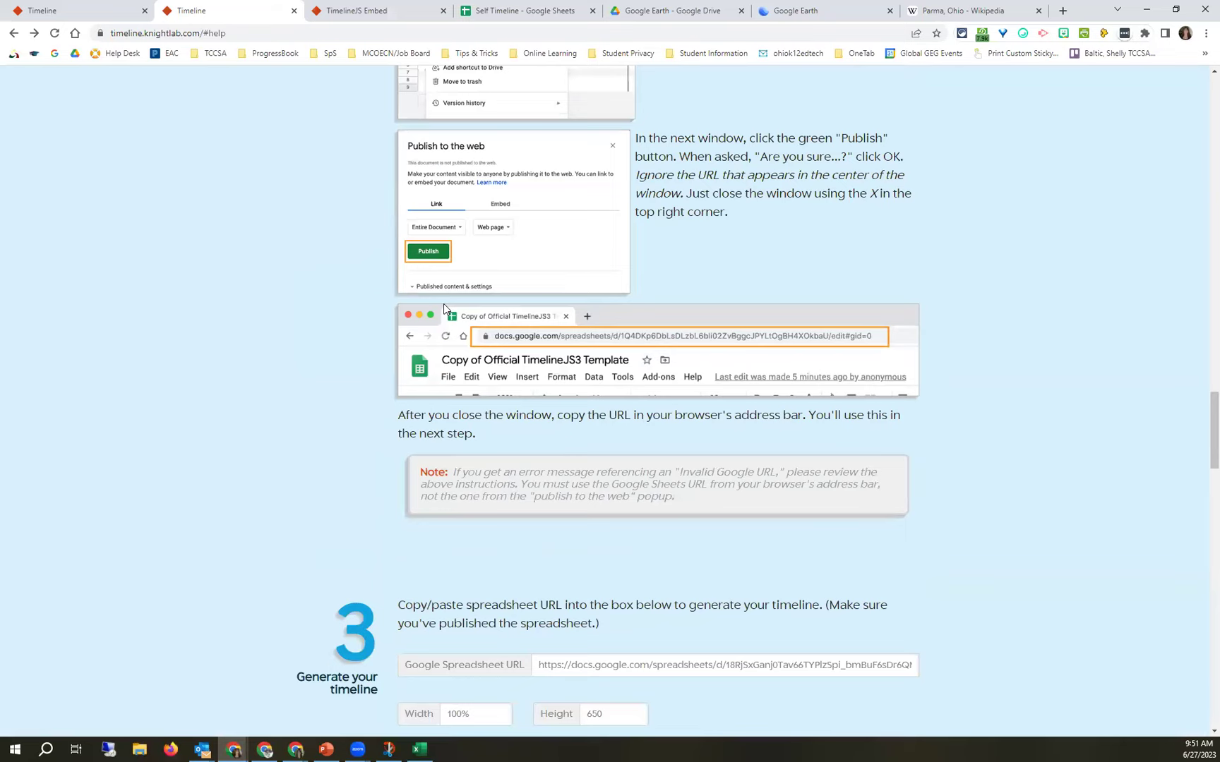
scroll(443, 305, "up", 5)
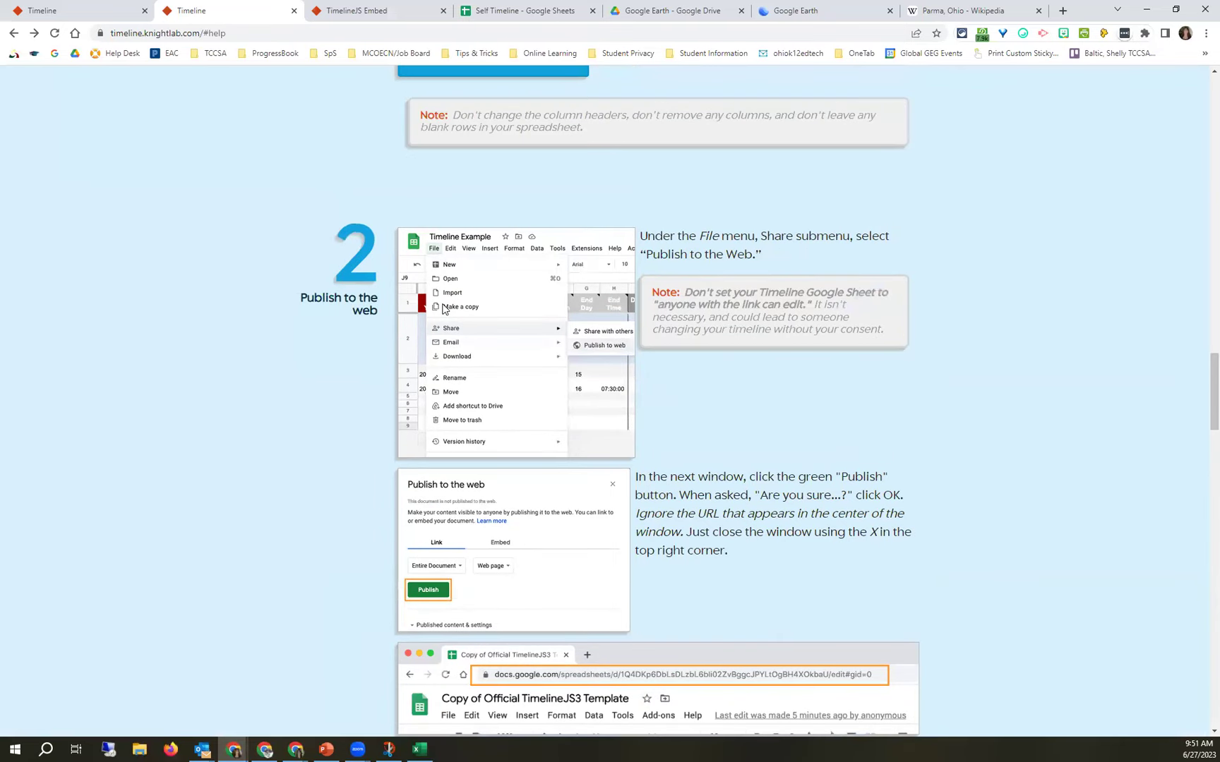
scroll(443, 308, "up", 4)
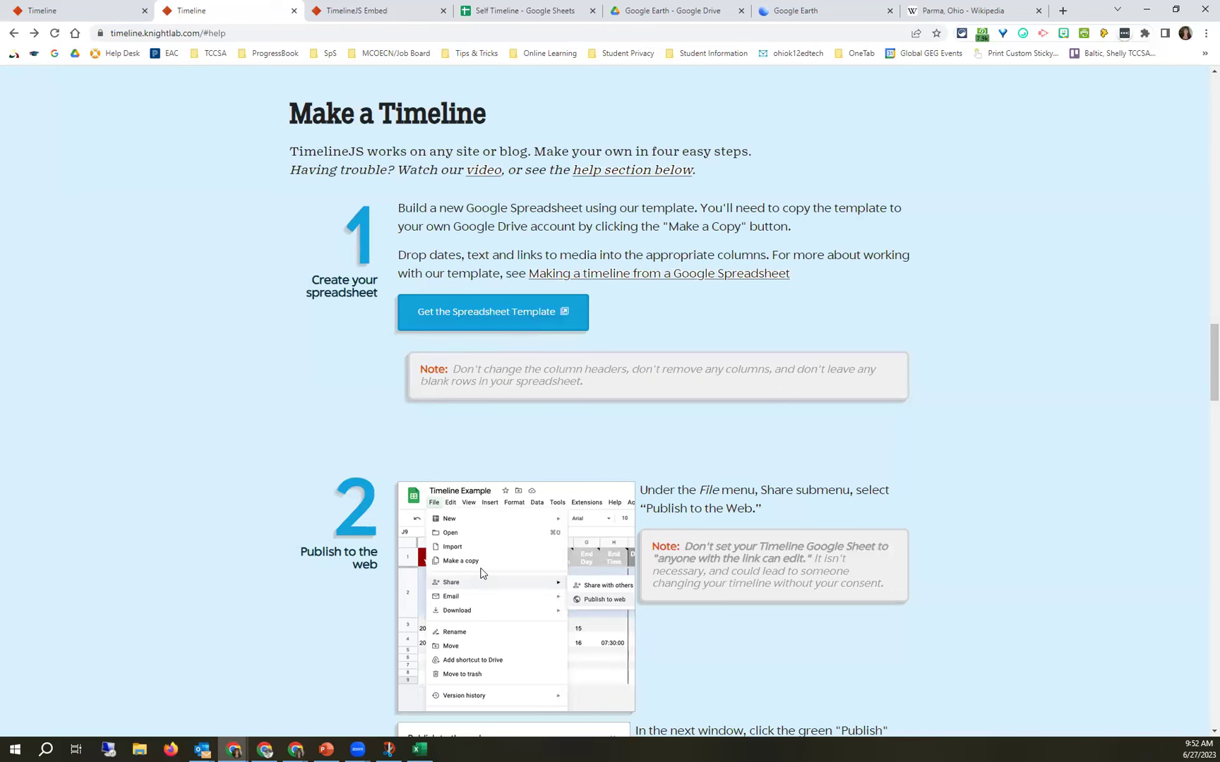
scroll(474, 575, "up", 1)
left_click(485, 10)
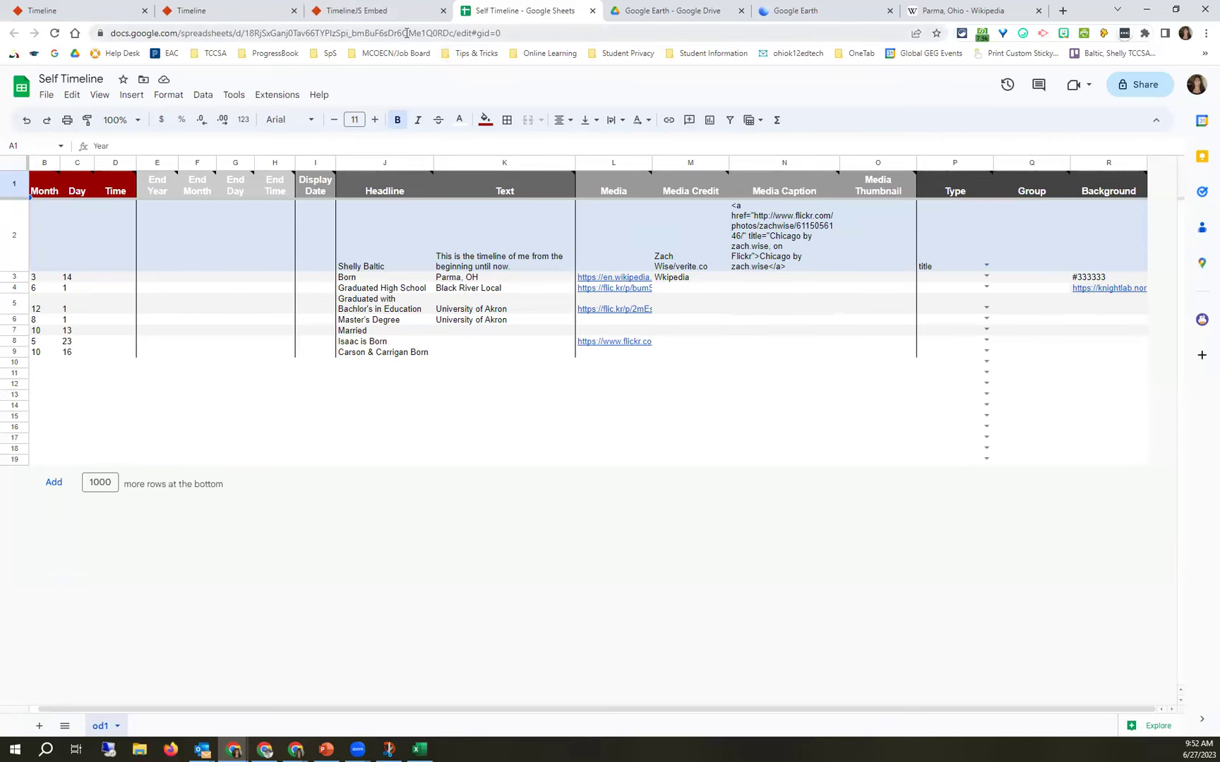
left_click(256, 10)
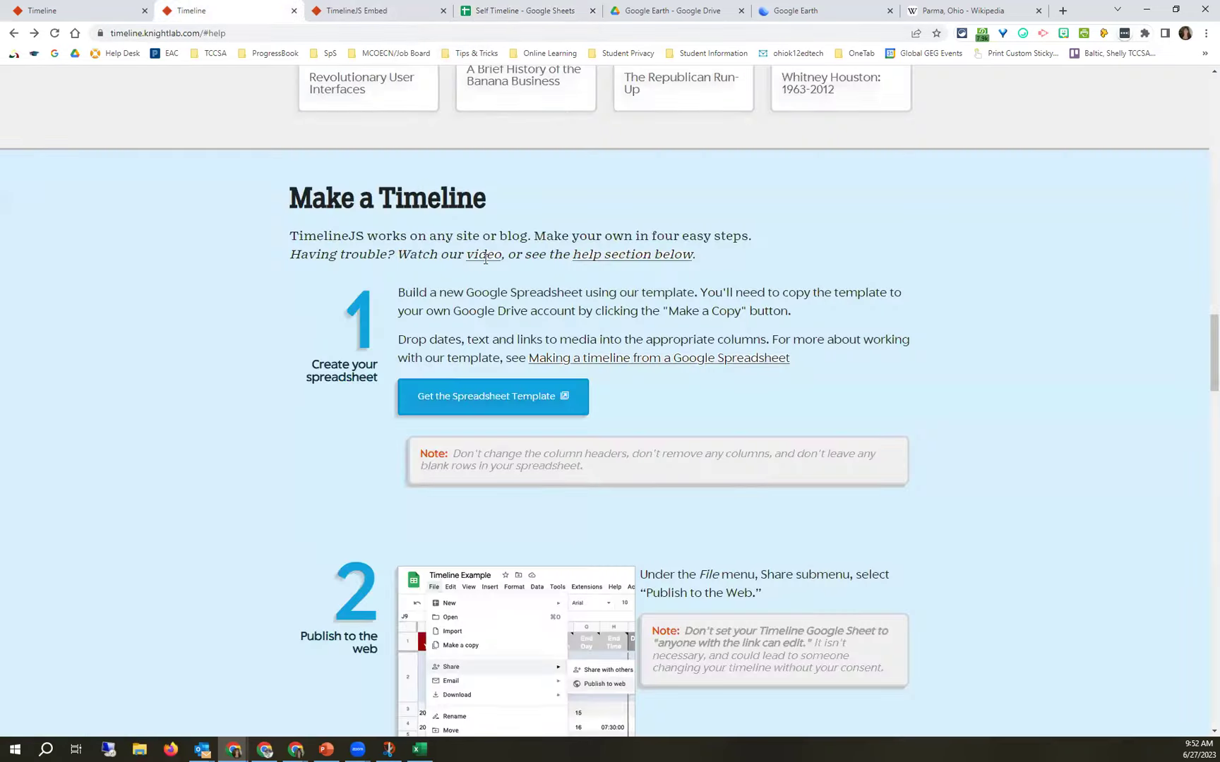
scroll(578, 524, "down", 5)
scroll(581, 520, "down", 3)
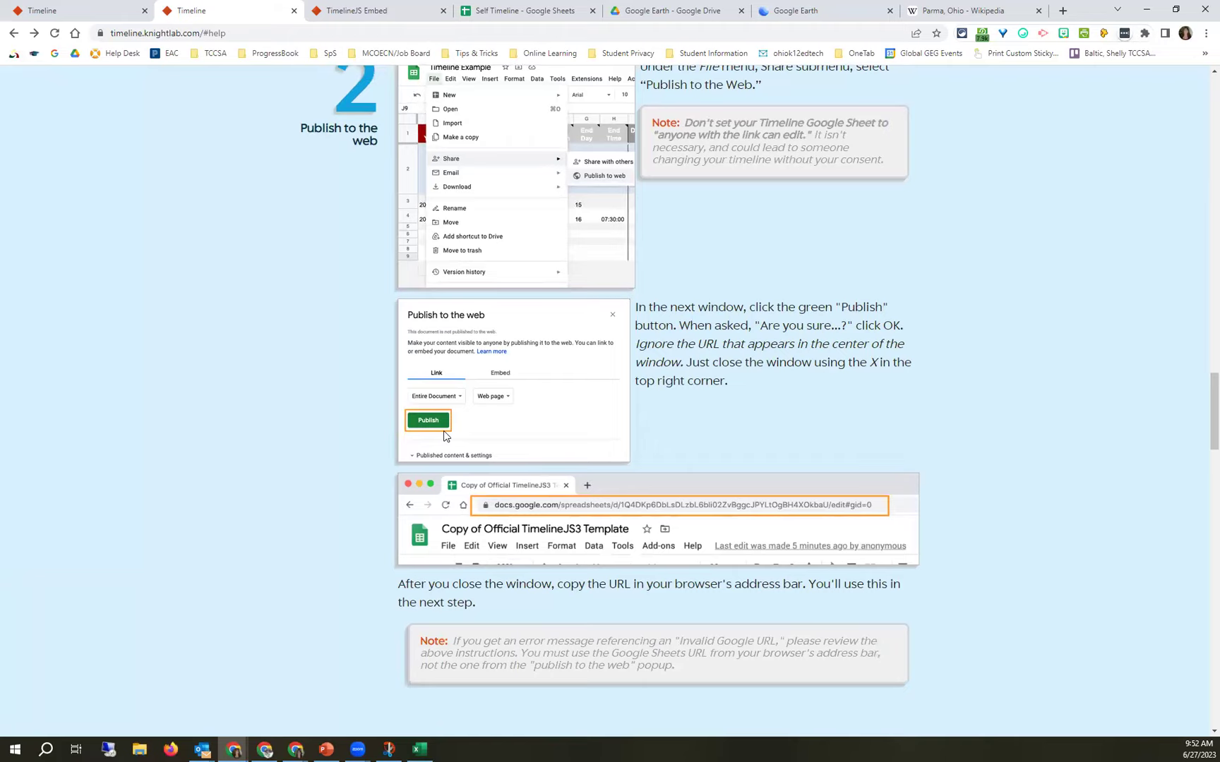
scroll(445, 436, "down", 6)
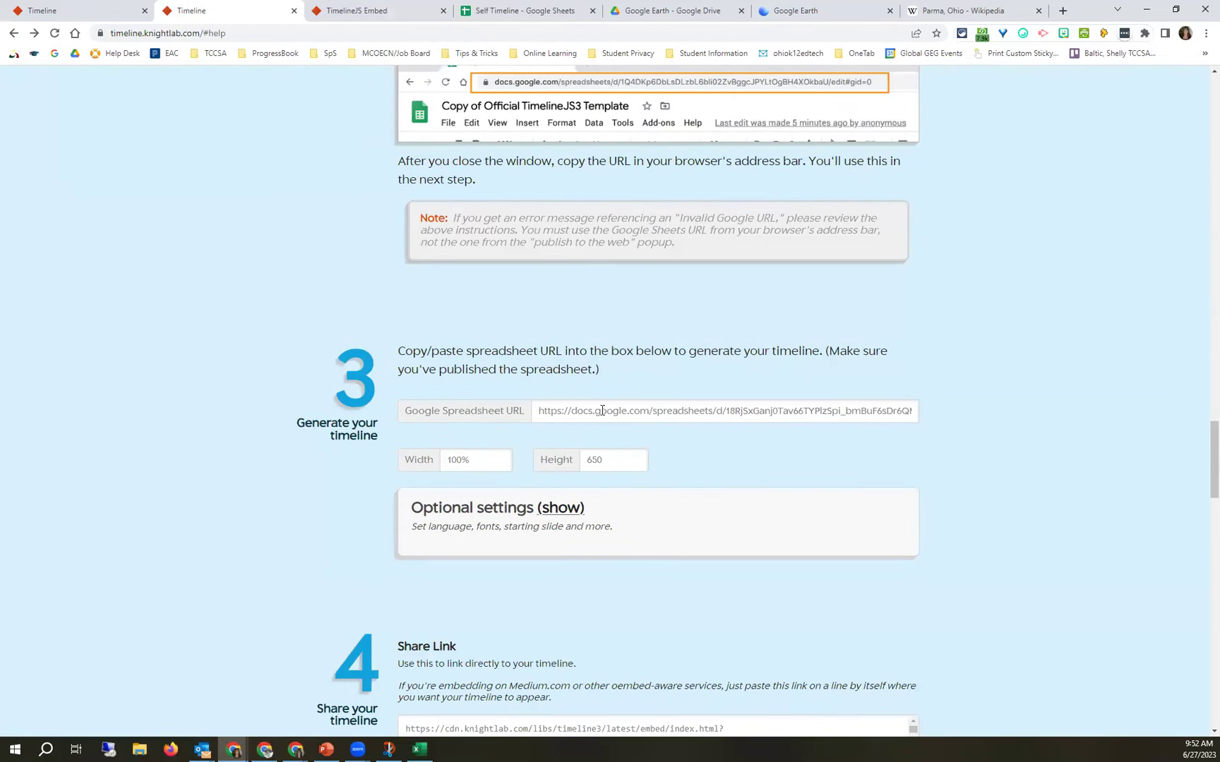
scroll(600, 410, "down", 3)
scroll(485, 586, "down", 1)
scroll(444, 654, "down", 6)
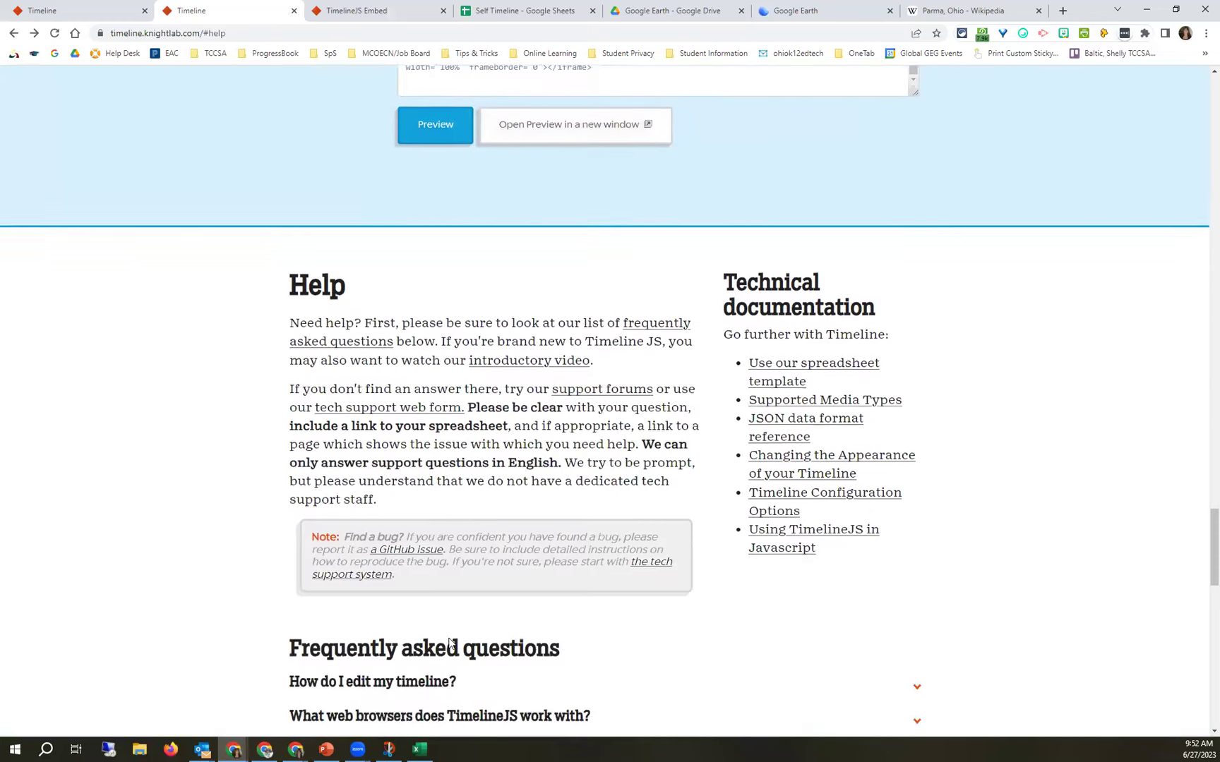
Refresh the embedded preview and check the embed tab's updated title slide.
scroll(436, 450, "up", 4)
left_click(437, 455)
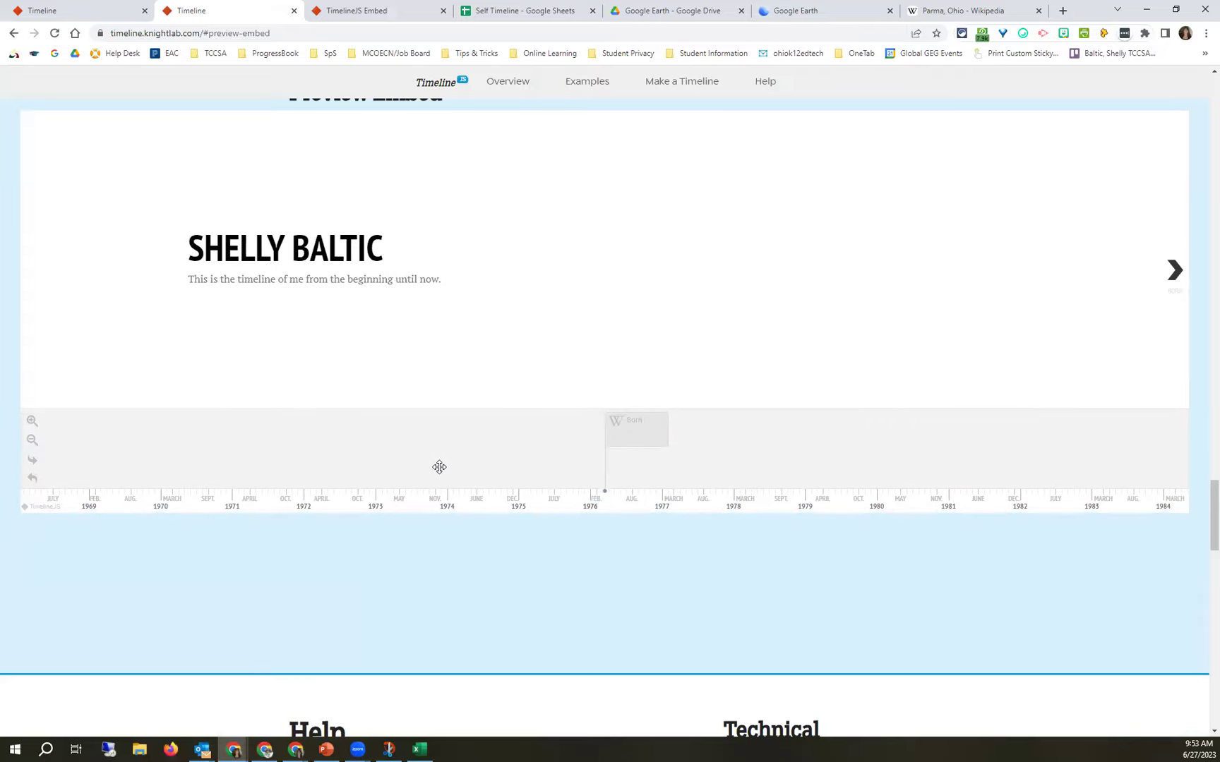
scroll(595, 381, "up", 8)
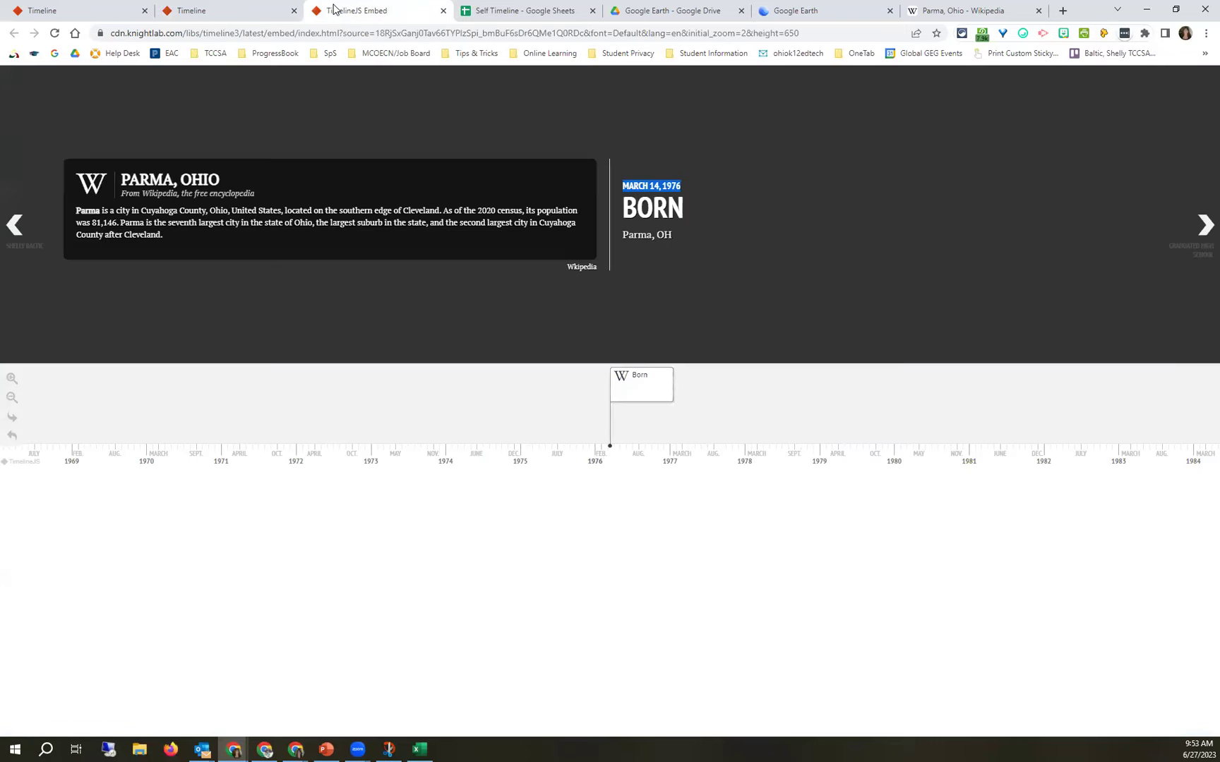
left_click(333, 10)
left_click(14, 226)
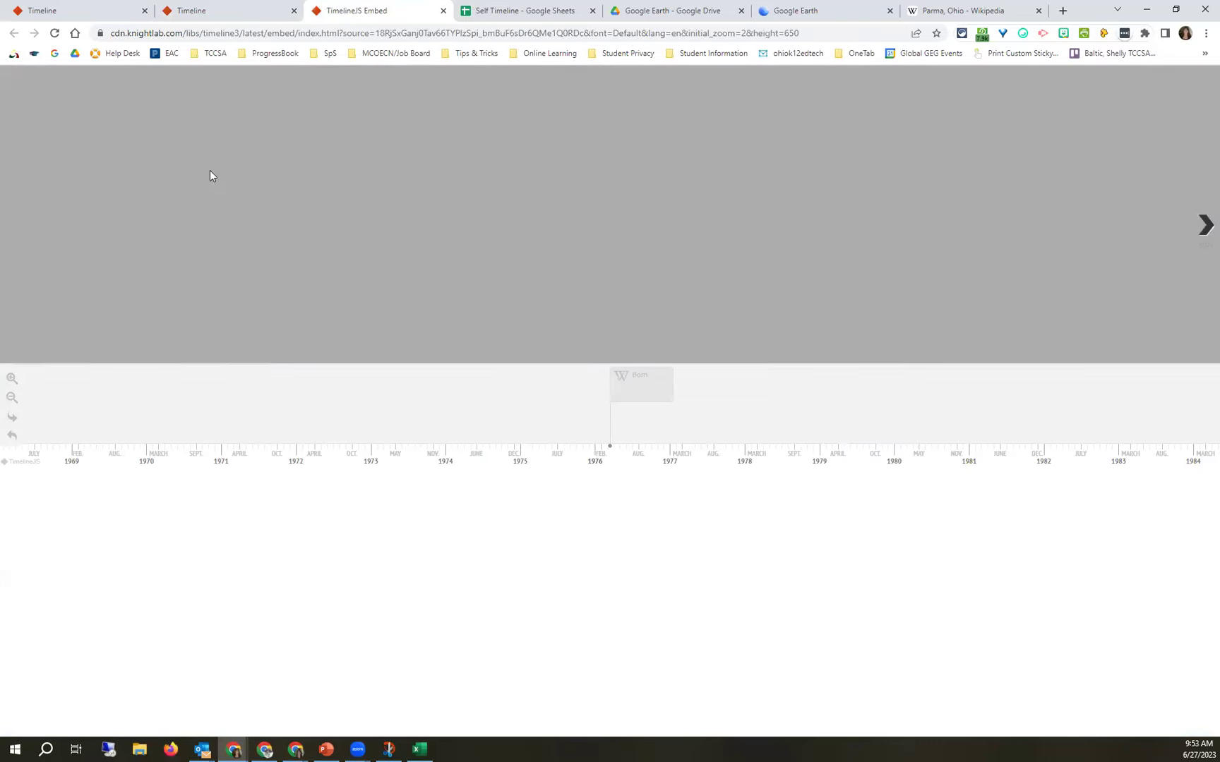
Return to the Timeline site and scroll to the Preview Embed showing the new title text.
left_click(243, 11)
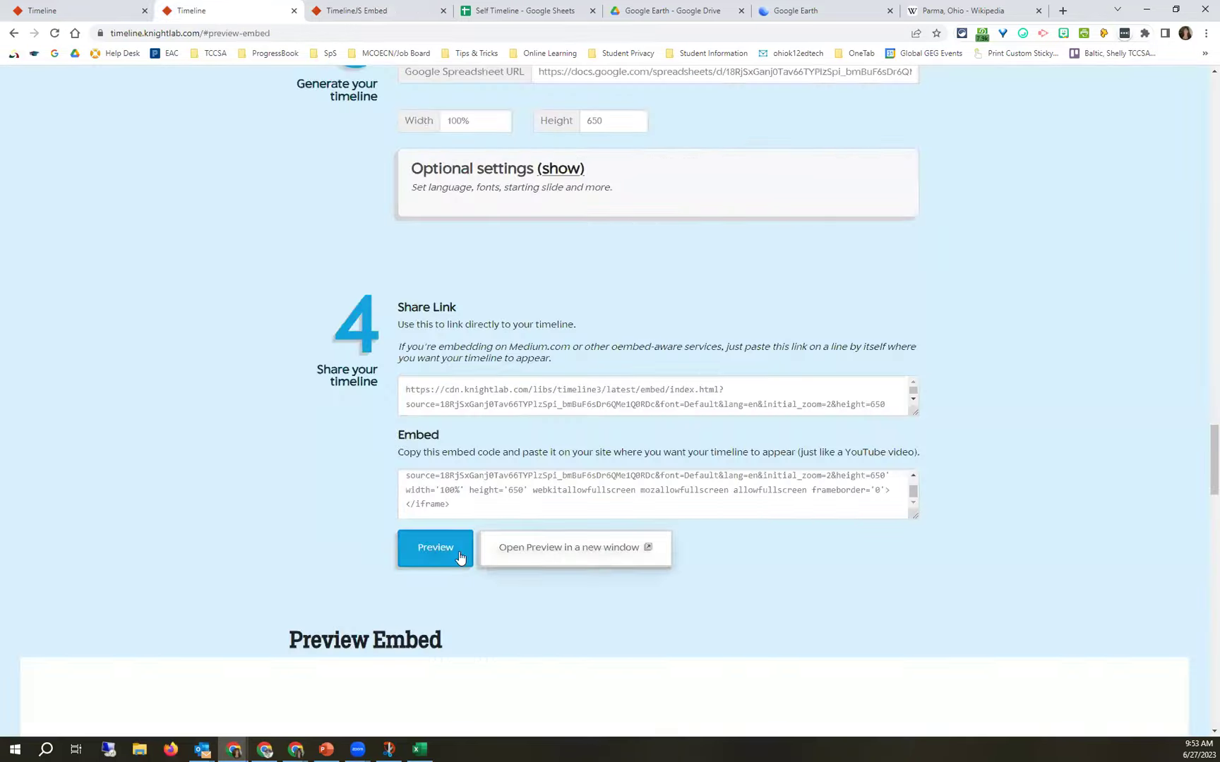
scroll(450, 632, "down", 5)
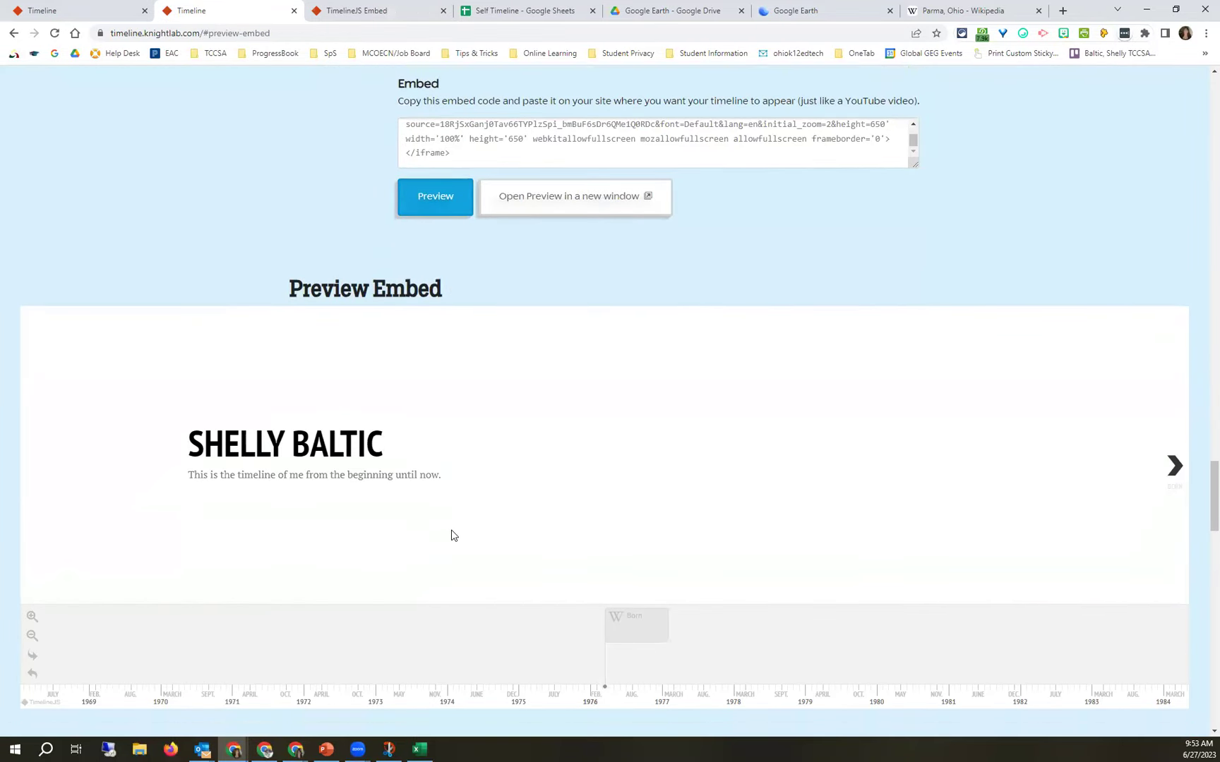
scroll(451, 533, "down", 4)
scroll(390, 483, "up", 1)
left_click_drag(346, 280, 455, 295)
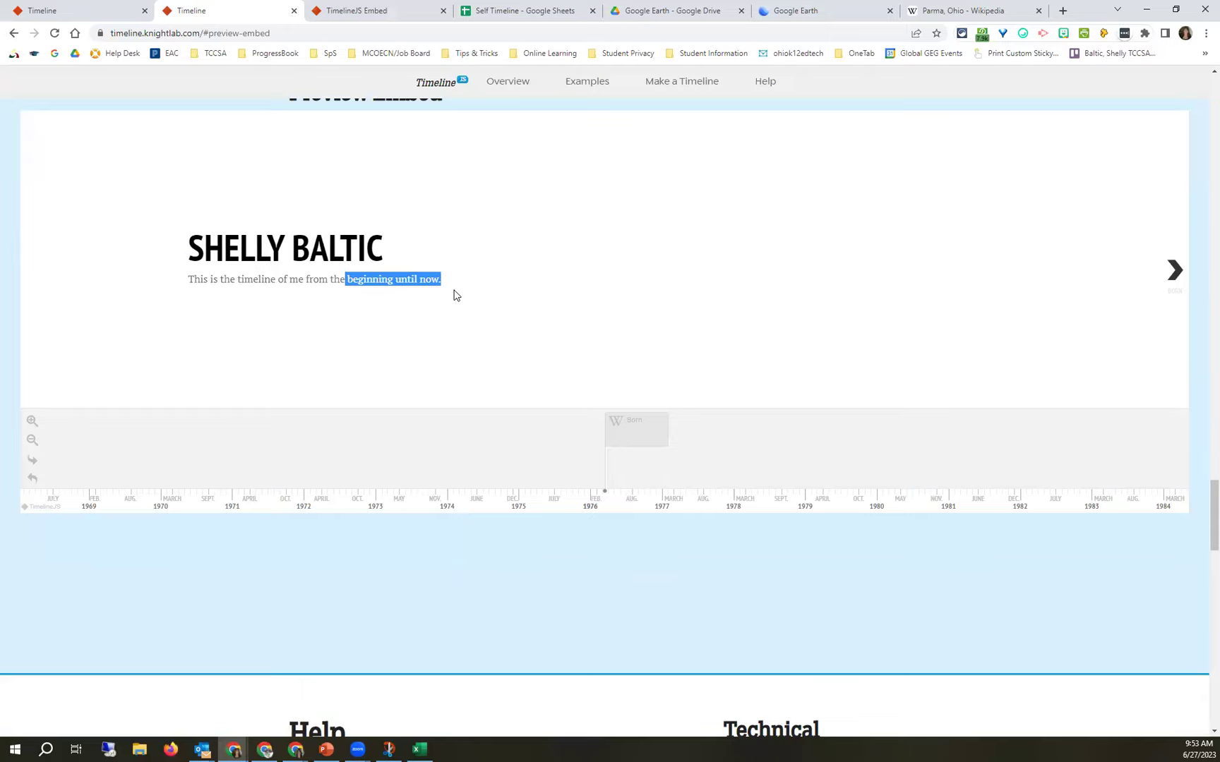